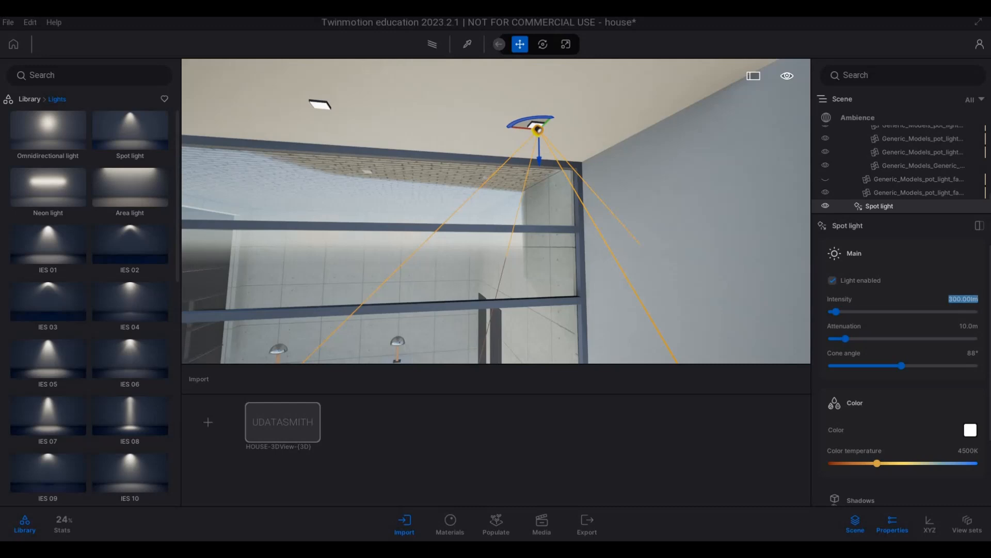
Step: Set the intensity of the spot light under the ceiling overhang to 5 lm
{"action": "key", "text": "Return"}
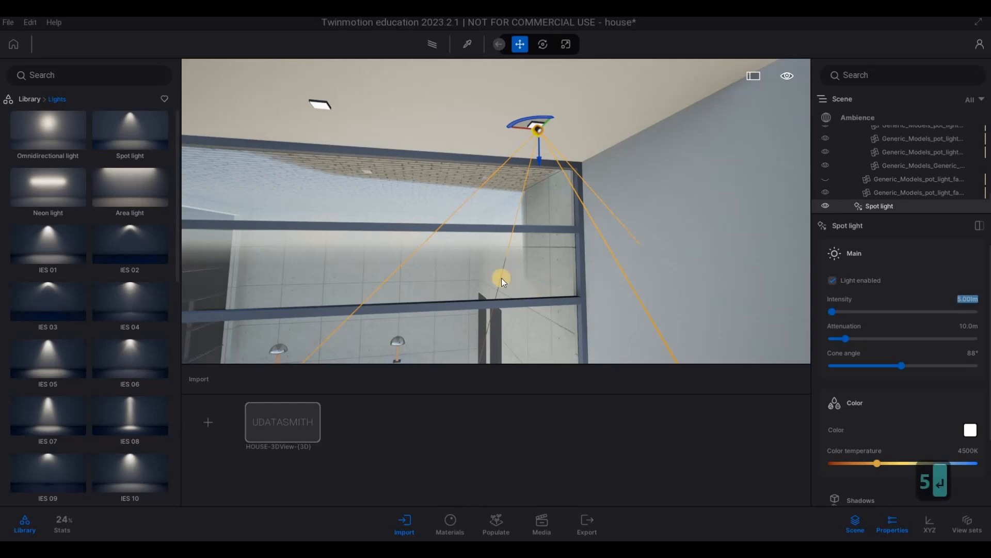
{"action": "key", "text": "Tab"}
Step: Copy the spot light along the overhang's row of pot lights as 5 instances spaced 1.0 m apart
{"action": "middle_click_drag", "start_coordinate": [447, 253], "coordinate": [597, 136]}
{"action": "left_click_drag", "start_coordinate": [532, 135], "coordinate": [520, 134], "text": "shift"}
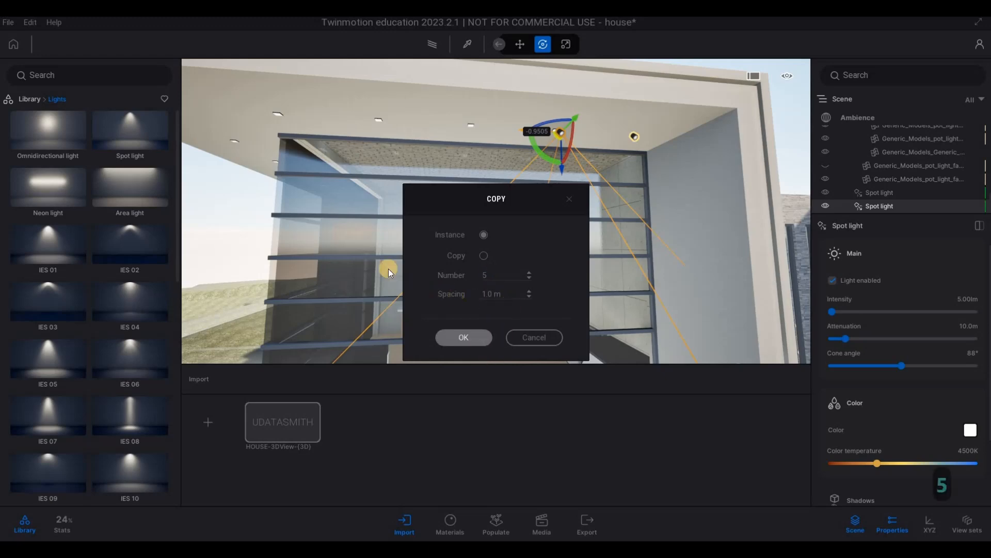
{"action": "right_click_drag", "start_coordinate": [349, 253], "coordinate": [390, 248]}
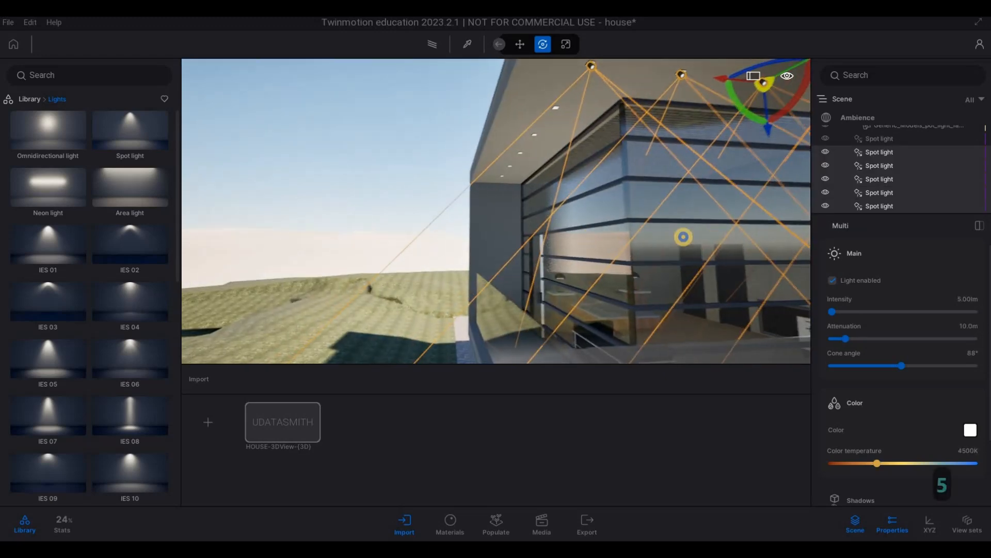
Step: Copy the spot light at the overhang corner along the adjoining pot light row as 6 instances spaced 1 m apart
{"action": "key", "text": "a"}
{"action": "key", "text": "a"}
{"action": "right_click_drag", "start_coordinate": [684, 236], "coordinate": [631, 197]}
{"action": "key", "text": "w"}
{"action": "key", "text": "d"}
{"action": "key", "text": "q"}
{"action": "key", "text": "d"}
{"action": "key", "text": "e"}
{"action": "key", "text": "a"}
{"action": "key", "text": "q"}
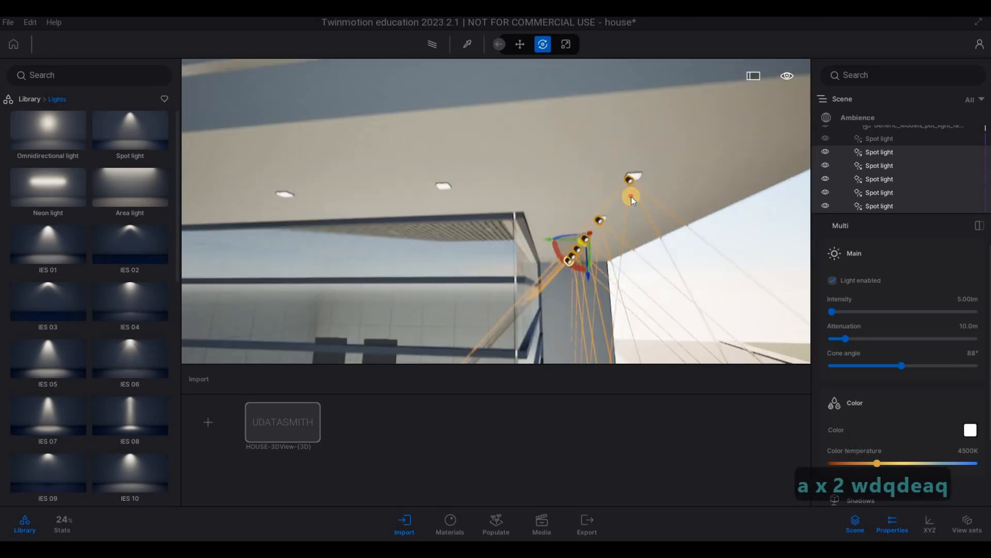
{"action": "left_click", "coordinate": [625, 220]}
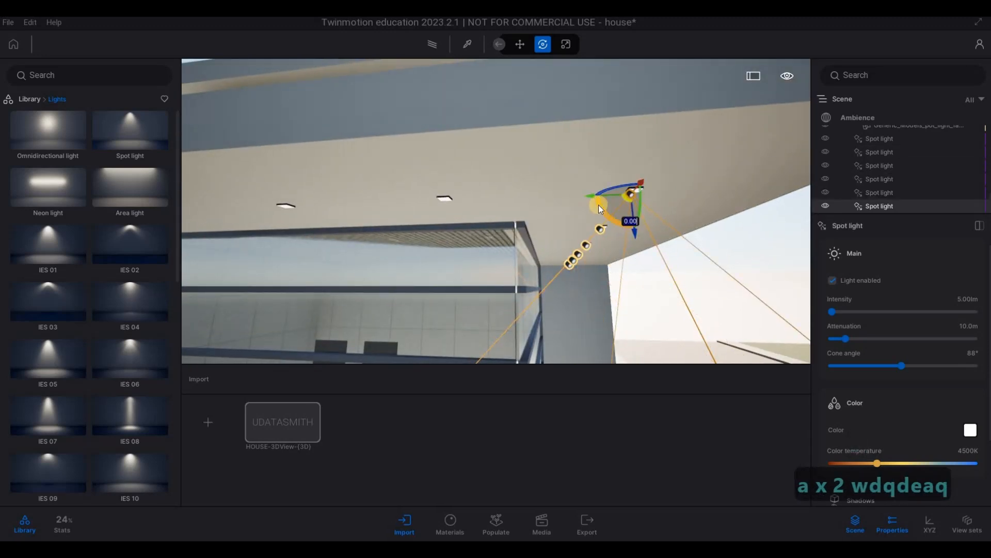
{"action": "left_click_drag", "start_coordinate": [599, 204], "coordinate": [413, 208]}
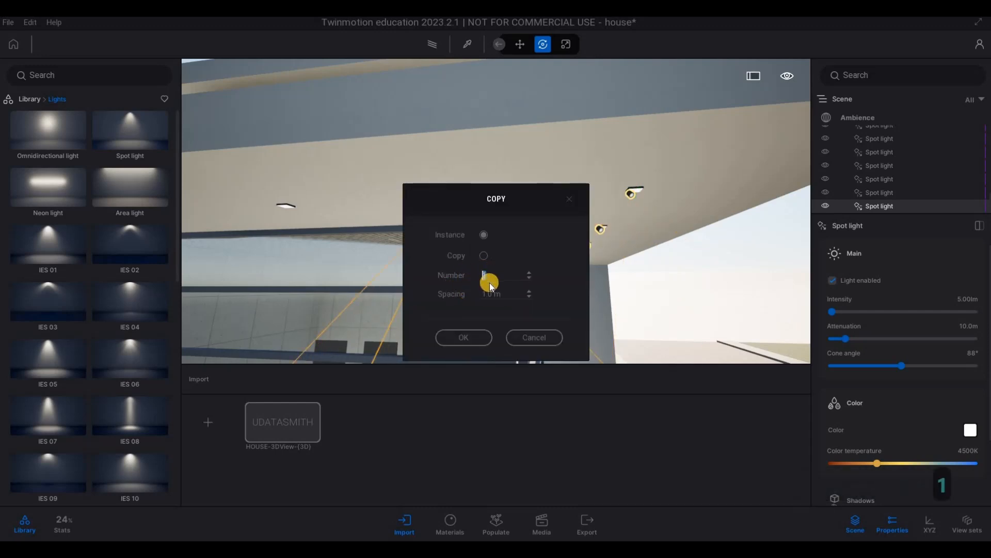
{"action": "left_click", "coordinate": [464, 337]}
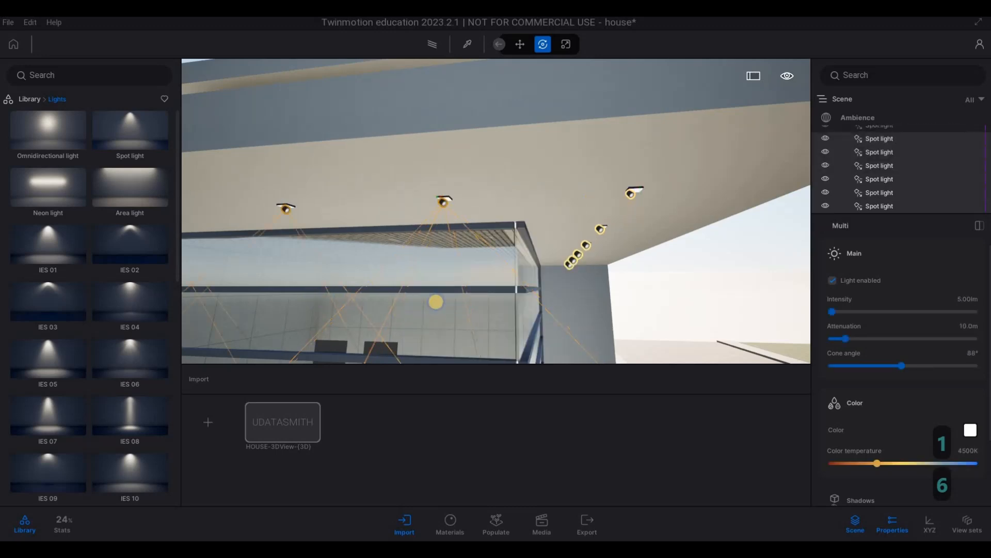
Step: Delete the surplus last spot light that falls beyond the end of the pot light row
{"action": "key", "text": "a"}
{"action": "key", "text": "w"}
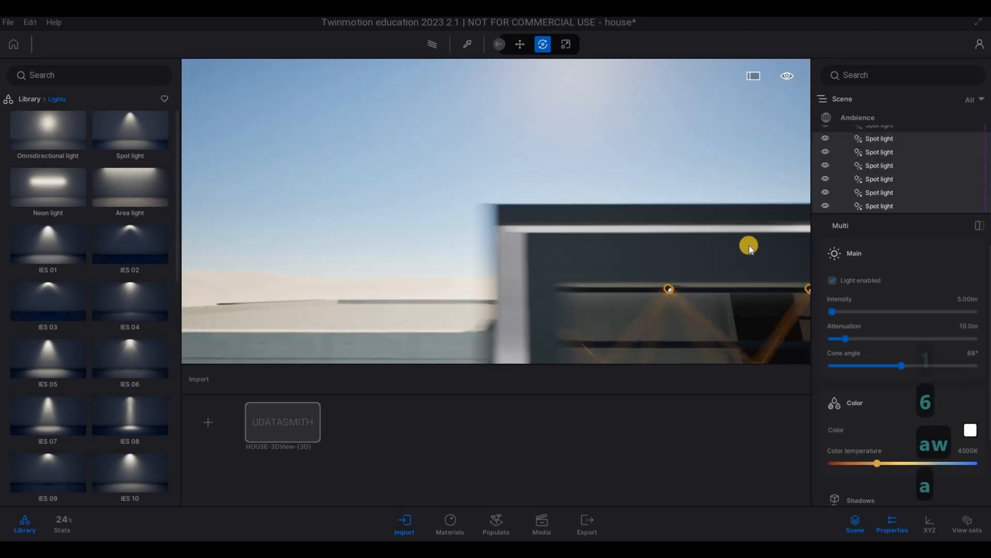
{"action": "key", "text": "a"}
{"action": "key", "text": "d"}
{"action": "left_click", "coordinate": [873, 207]}
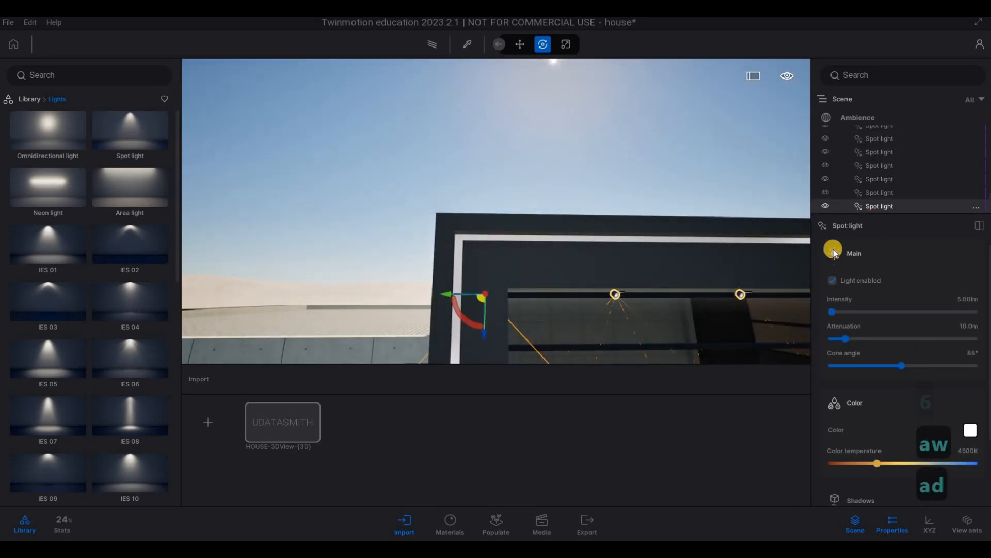
{"action": "key", "text": "Delete"}
Step: Place a new Spot light from the library at the end pot light of the unlit overhang over the glazed facade
{"action": "key", "text": "d"}
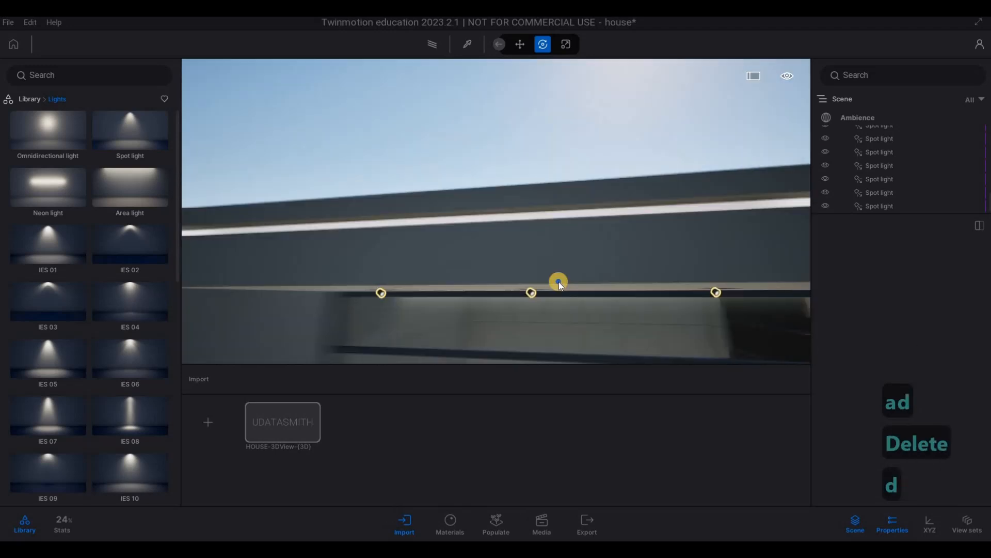
{"action": "key", "text": "e"}
{"action": "key", "text": "s"}
{"action": "key", "text": "d"}
{"action": "key", "text": "w"}
{"action": "right_click_drag", "start_coordinate": [496, 277], "coordinate": [330, 124]}
{"action": "key", "text": "d"}
{"action": "key", "text": "a"}
{"action": "key", "text": "e"}
{"action": "key", "text": "d"}
{"action": "key", "text": "d"}
{"action": "key", "text": "e"}
{"action": "key", "text": "d"}
{"action": "key", "text": "w"}
{"action": "key", "text": "d"}
{"action": "key", "text": "q"}
{"action": "key", "text": "w"}
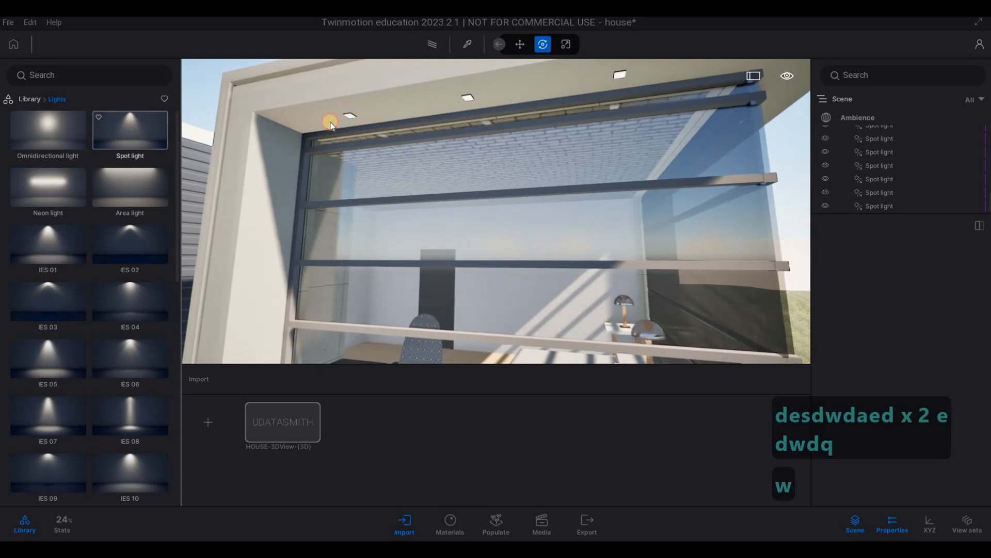
{"action": "left_click", "coordinate": [353, 114]}
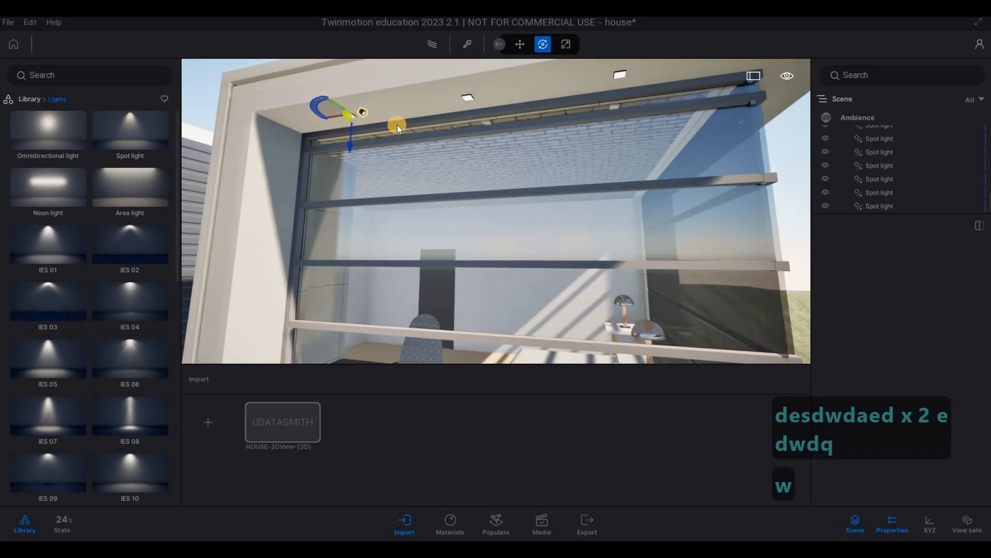
Step: Move the new spot light about 0.04 m horizontally to align it with its pot light fixture
{"action": "key", "text": "a"}
{"action": "left_click_drag", "start_coordinate": [597, 108], "coordinate": [296, 119]}
{"action": "key", "text": "w"}
{"action": "key", "text": "d"}
{"action": "right_click_drag", "start_coordinate": [296, 119], "coordinate": [380, 172]}
{"action": "key", "text": "q"}
{"action": "key", "text": "a"}
{"action": "key", "text": "e"}
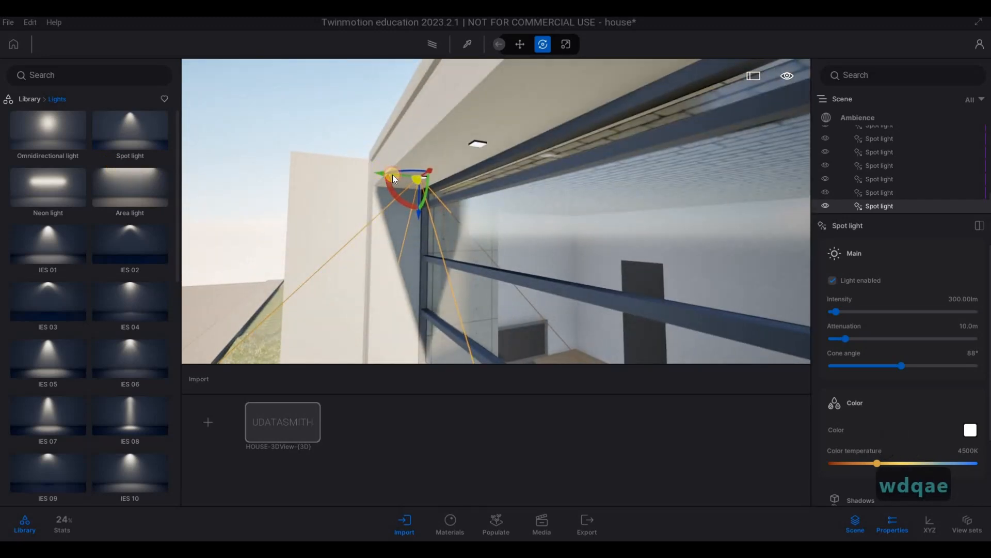
{"action": "left_click_drag", "start_coordinate": [392, 174], "coordinate": [415, 184]}
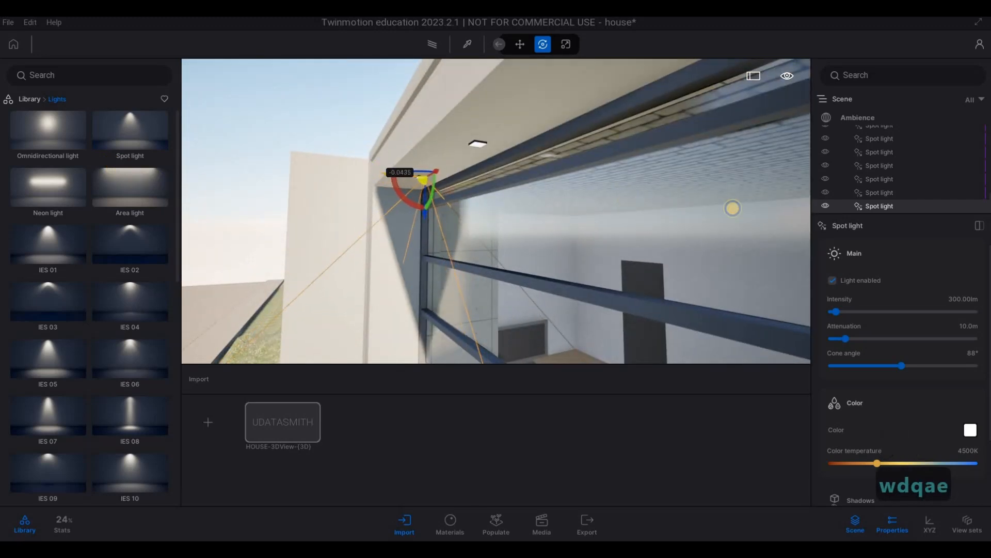
Step: Copy the aligned spot light along the facade's pot light row as 5 instances
{"action": "key", "text": "a"}
{"action": "right_click_drag", "start_coordinate": [733, 208], "coordinate": [497, 163]}
{"action": "key", "text": "w"}
{"action": "key", "text": "a"}
{"action": "key", "text": "w"}
{"action": "key", "text": "d"}
{"action": "key", "text": "s"}
{"action": "key", "text": "a"}
{"action": "key", "text": "e"}
{"action": "key", "text": "w"}
{"action": "key", "text": "q"}
{"action": "key", "text": "3"}
{"action": "key", "text": "d"}
{"action": "key", "text": "w"}
{"action": "key", "text": "a"}
{"action": "key", "text": "w"}
{"action": "key", "text": "a"}
{"action": "key", "text": "s"}
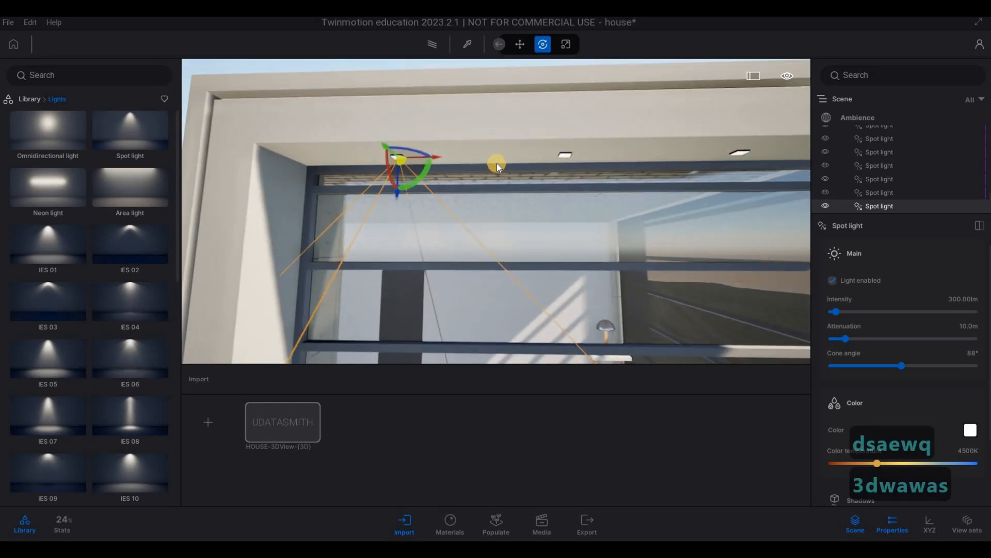
{"action": "key", "text": "a"}
{"action": "left_click_drag", "start_coordinate": [490, 157], "coordinate": [658, 169], "text": "shift"}
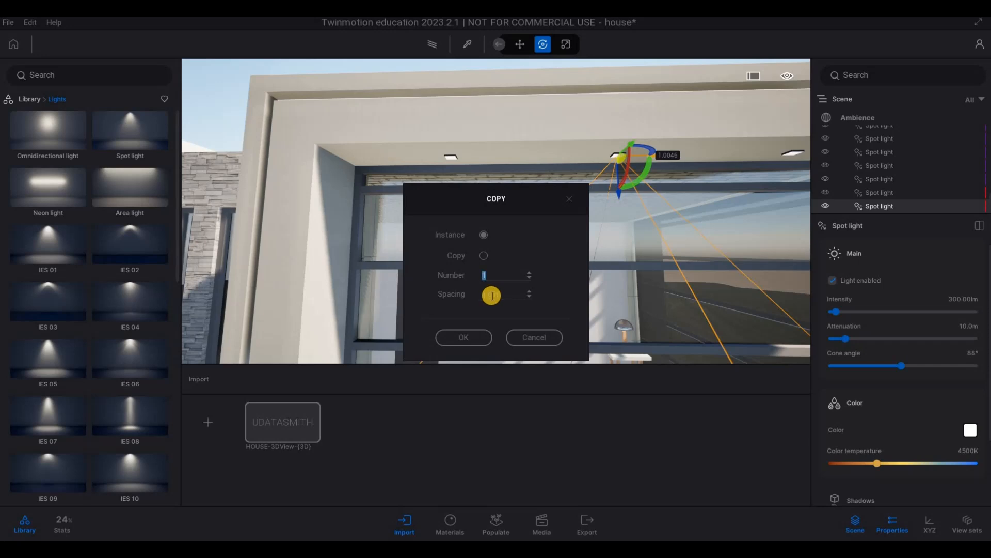
{"action": "key", "text": "Return"}
Step: Delete the two surplus spot lights that extend past the overhang's corner
{"action": "key", "text": "d"}
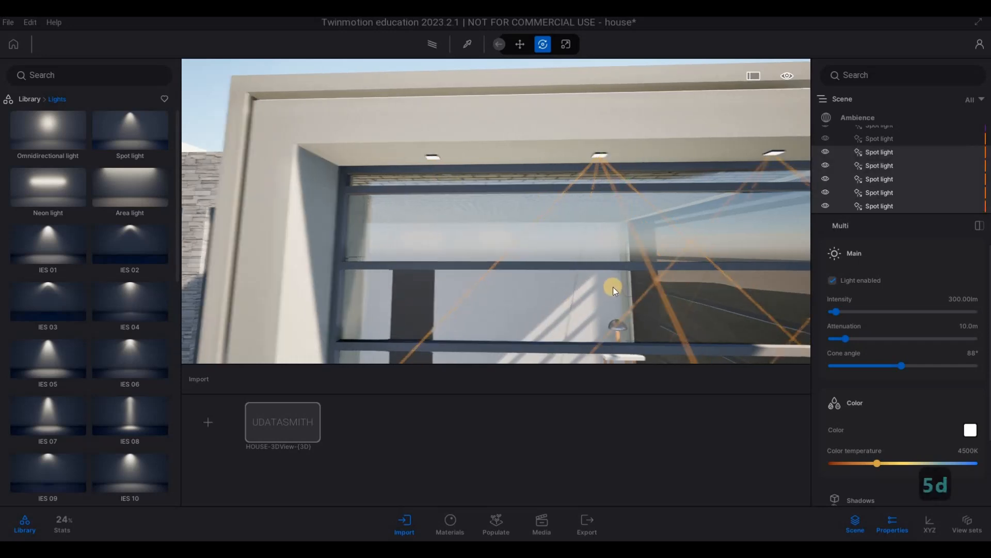
{"action": "key", "text": "s"}
{"action": "key", "text": "w"}
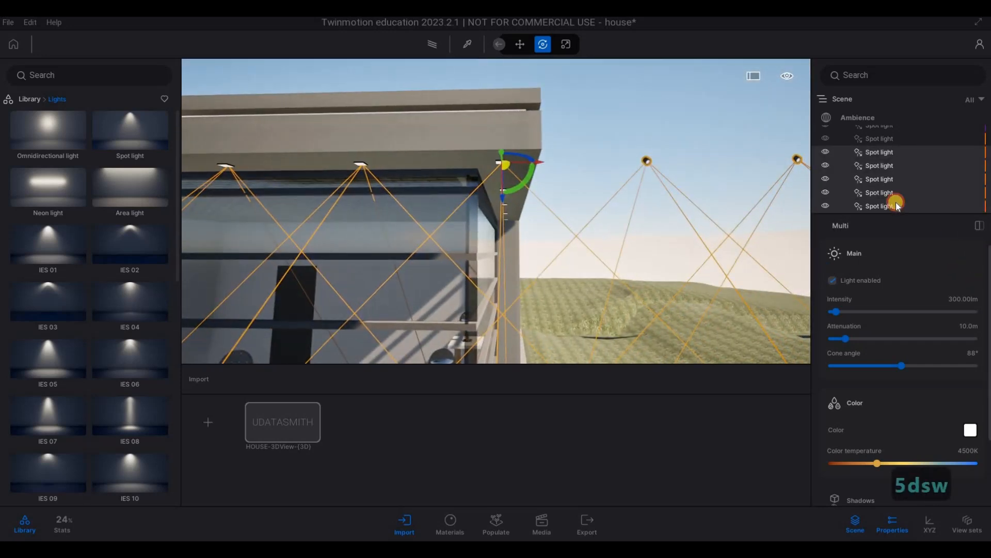
{"action": "left_click", "coordinate": [897, 204]}
{"action": "left_click", "coordinate": [893, 194], "text": "ctrl"}
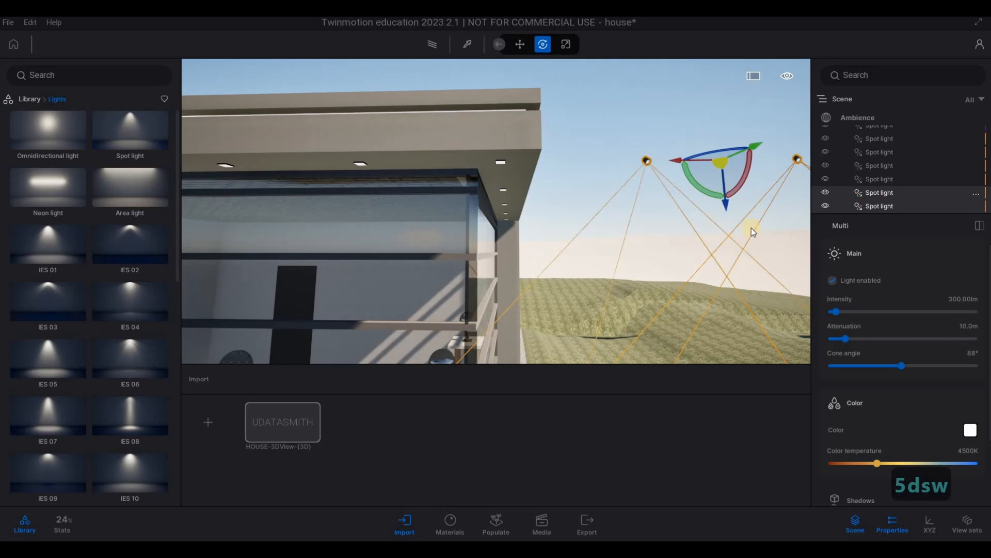
{"action": "key", "text": "Delete"}
Step: Copy the corner spot light along the adjoining side's pot light row as 6 instances spaced 1 m apart
{"action": "left_click_drag", "start_coordinate": [693, 226], "coordinate": [571, 216]}
{"action": "key", "text": "d"}
{"action": "key", "text": "w"}
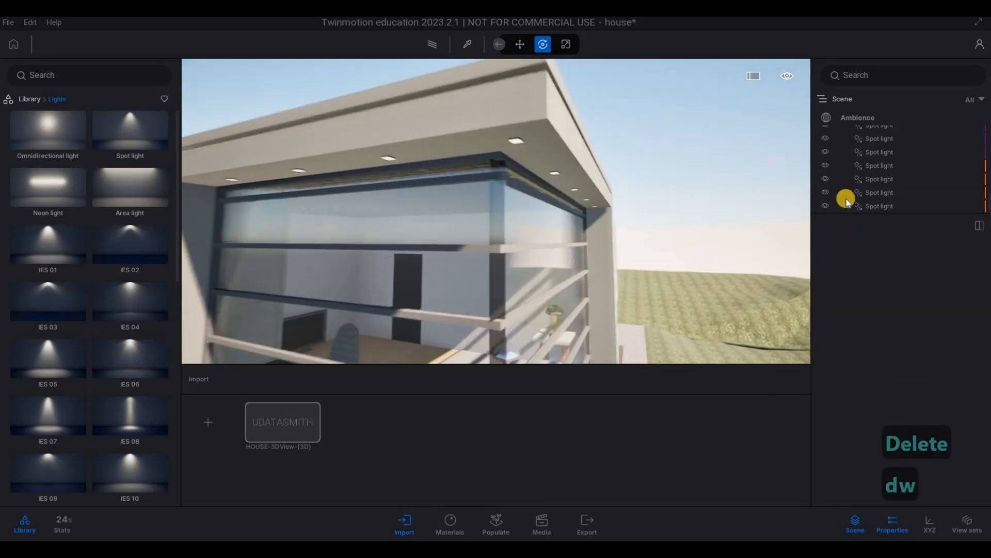
{"action": "left_click", "coordinate": [870, 207]}
{"action": "key", "text": "w"}
{"action": "key", "text": "d"}
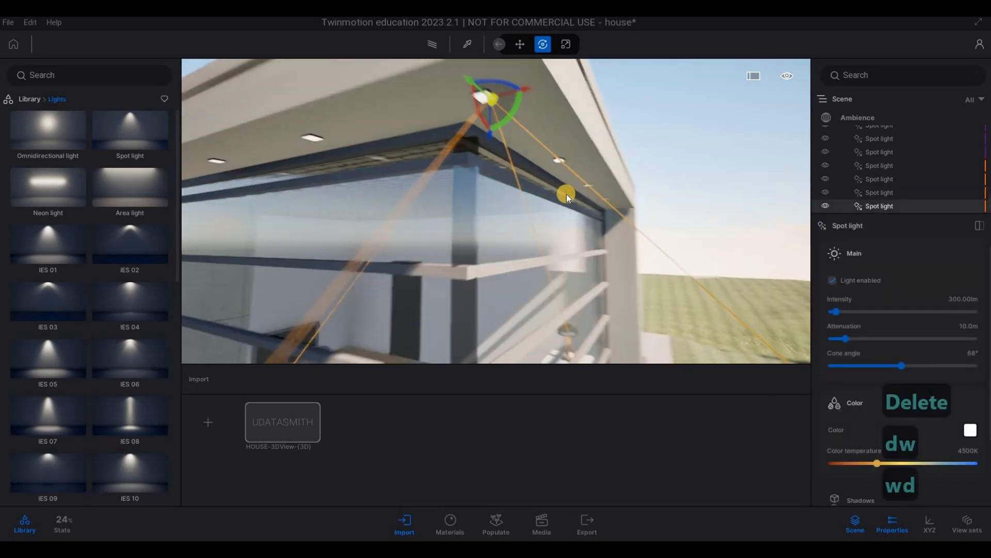
{"action": "right_click_drag", "start_coordinate": [566, 194], "coordinate": [480, 180]}
{"action": "key", "text": "d"}
{"action": "key", "text": "s"}
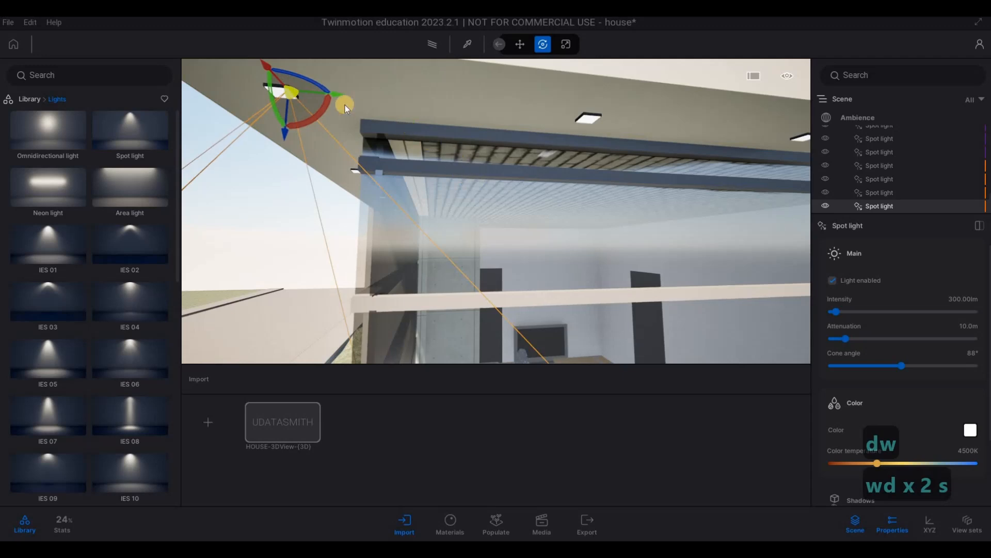
{"action": "left_click_drag", "start_coordinate": [338, 94], "coordinate": [609, 173]}
{"action": "left_click", "coordinate": [519, 299]}
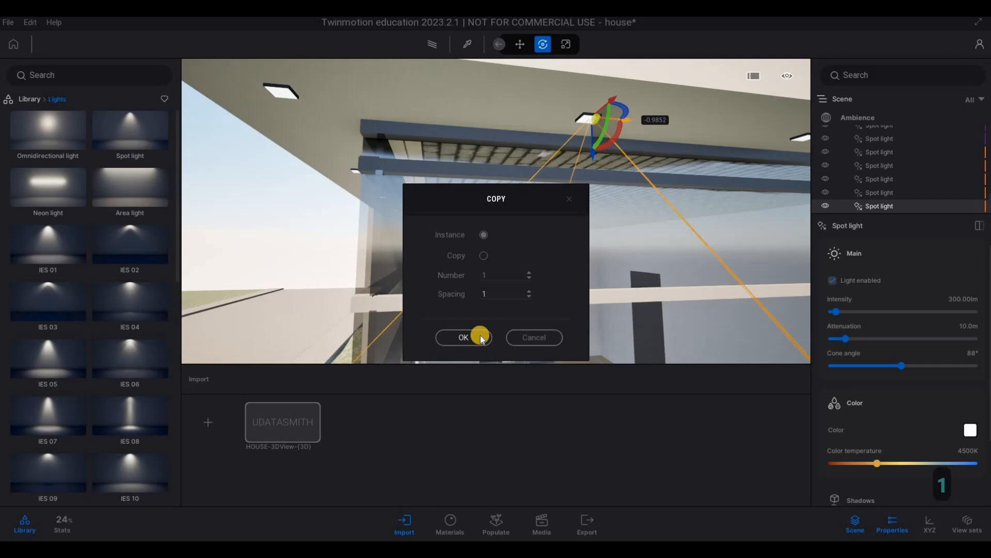
{"action": "left_click_drag", "start_coordinate": [497, 275], "coordinate": [460, 281]}
{"action": "left_click", "coordinate": [468, 340]}
Step: Delete the two surplus spot lights beyond the last pot light on the adjoining side
{"action": "key", "text": "d"}
{"action": "key", "text": "d"}
{"action": "key", "text": "s"}
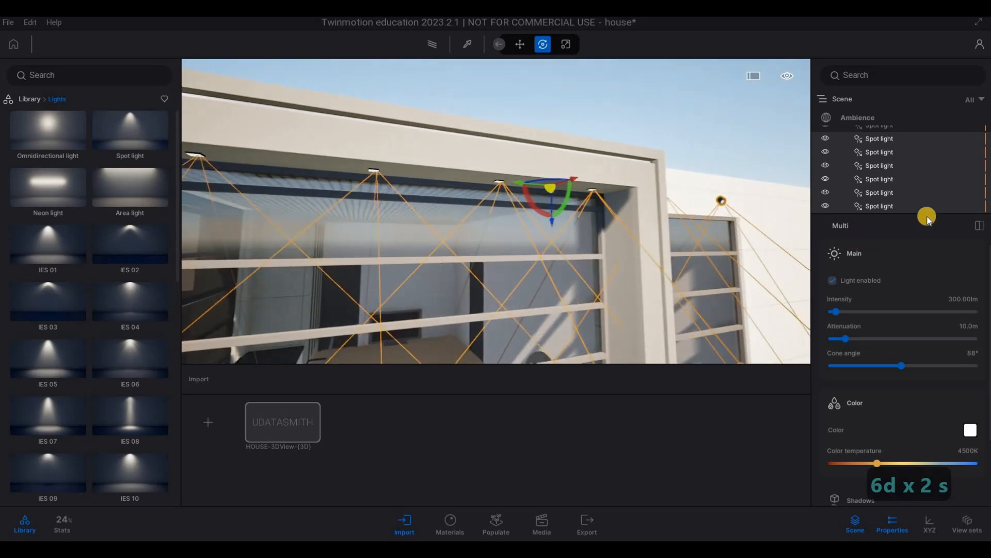
{"action": "left_click", "coordinate": [893, 204]}
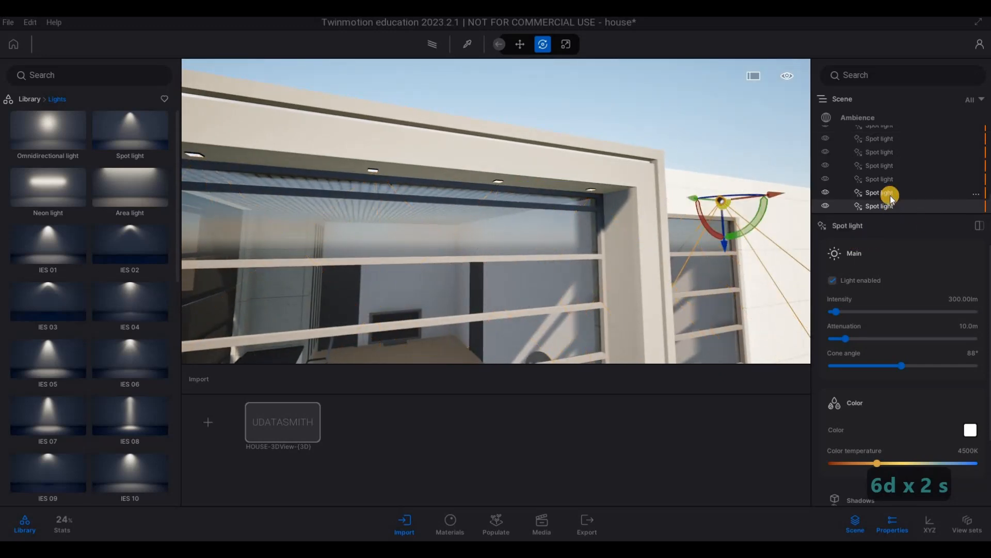
{"action": "left_click", "coordinate": [890, 195], "text": "ctrl"}
{"action": "key", "text": "Delete"}
Step: Check the spot lights' alignment with the pot lights on both sides of the glazed corner overhang
{"action": "key", "text": "a"}
{"action": "key", "text": "a"}
{"action": "key", "text": "a"}
{"action": "key", "text": "a"}
{"action": "key", "text": "a"}
{"action": "key", "text": "a"}
{"action": "key", "text": "a"}
{"action": "key", "text": "a"}
{"action": "key", "text": "a"}
{"action": "key", "text": "a"}
{"action": "key", "text": "a"}
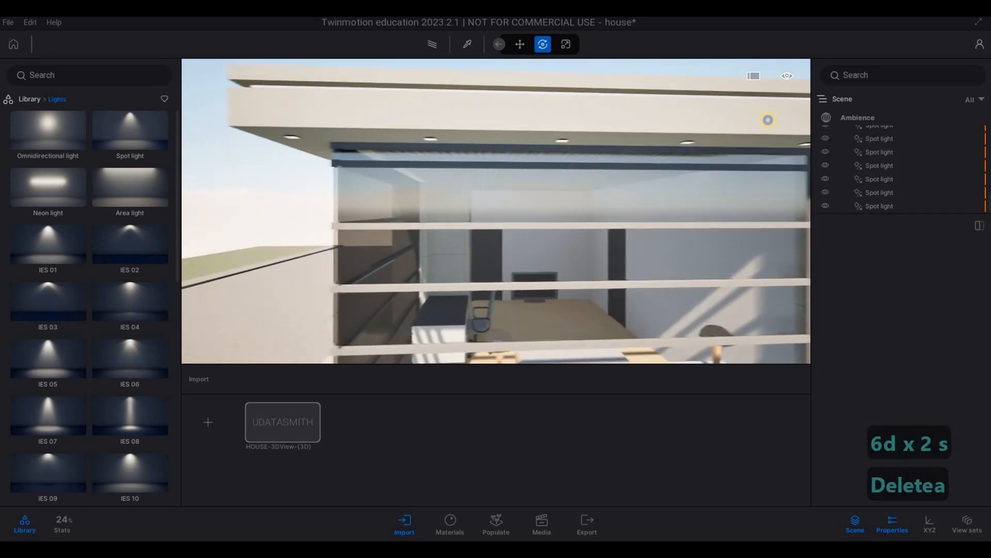
{"action": "key", "text": "w"}
{"action": "key", "text": "e"}
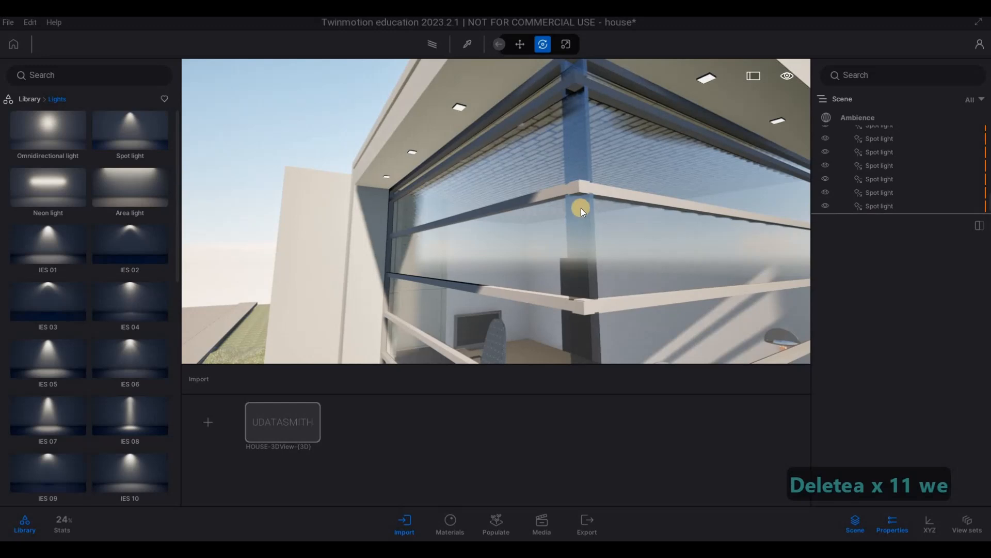
{"action": "left_click", "coordinate": [588, 177]}
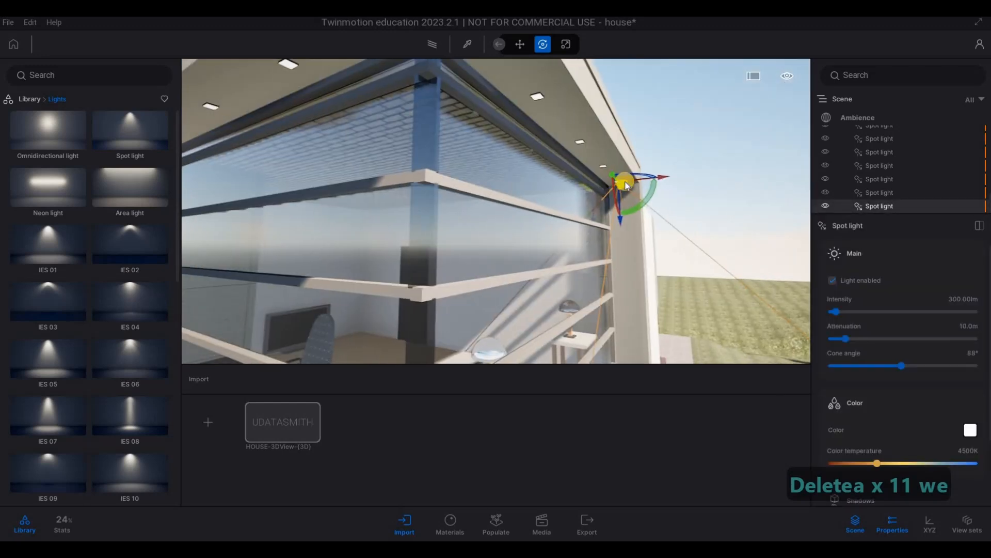
{"action": "key", "text": "Escape"}
{"action": "key", "text": "Escape"}
{"action": "key", "text": "d"}
{"action": "key", "text": "w"}
{"action": "key", "text": "q"}
{"action": "key", "text": "d"}
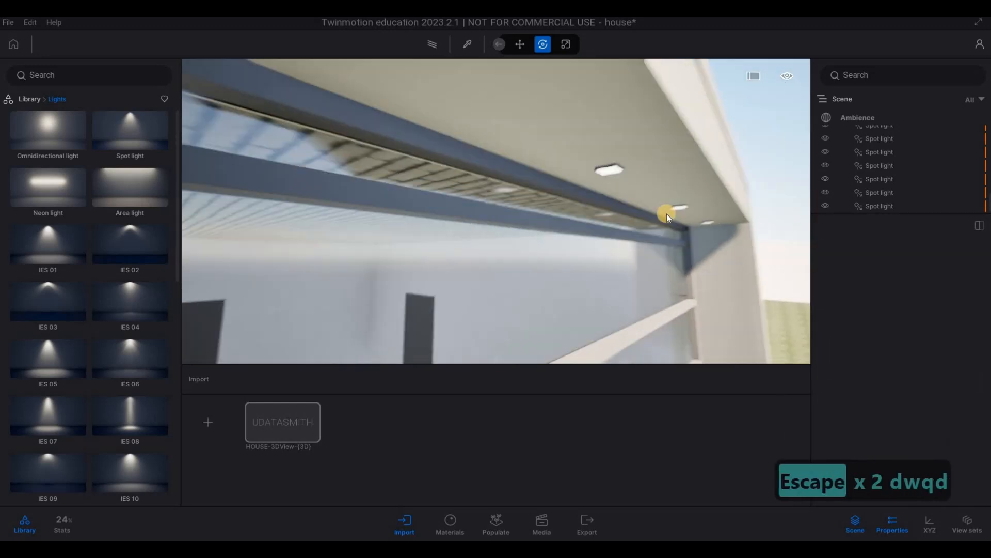
{"action": "key", "text": "d"}
{"action": "left_click", "coordinate": [824, 209]}
Step: Place a spot light from the library under the entrance overhang at the pot light row near the stone wall
{"action": "key", "text": "s"}
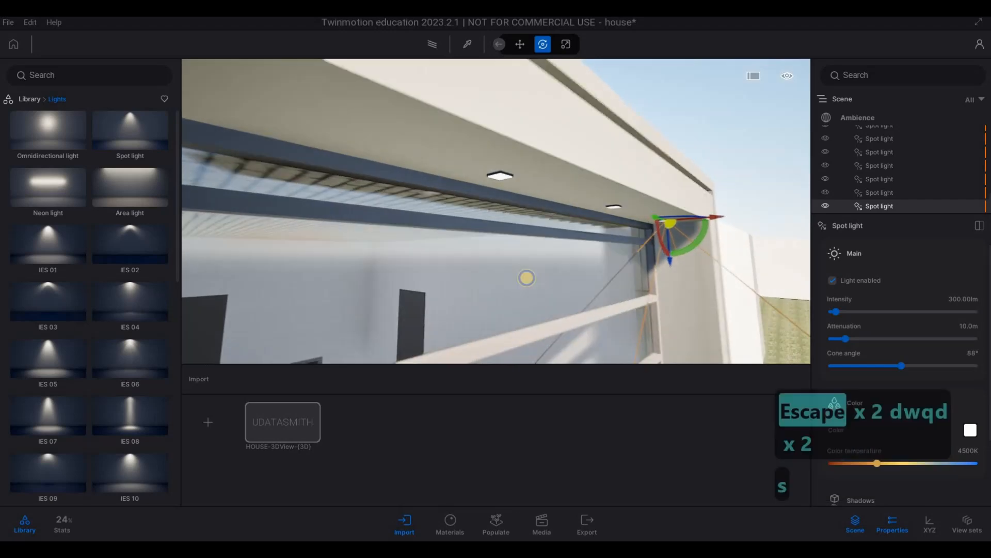
{"action": "key", "text": "d"}
{"action": "key", "text": "s"}
{"action": "key", "text": "a"}
{"action": "key", "text": "e"}
{"action": "key", "text": "s"}
{"action": "key", "text": "s"}
{"action": "key", "text": "s"}
{"action": "key", "text": "s"}
{"action": "key", "text": "s"}
{"action": "key", "text": "s"}
{"action": "key", "text": "s"}
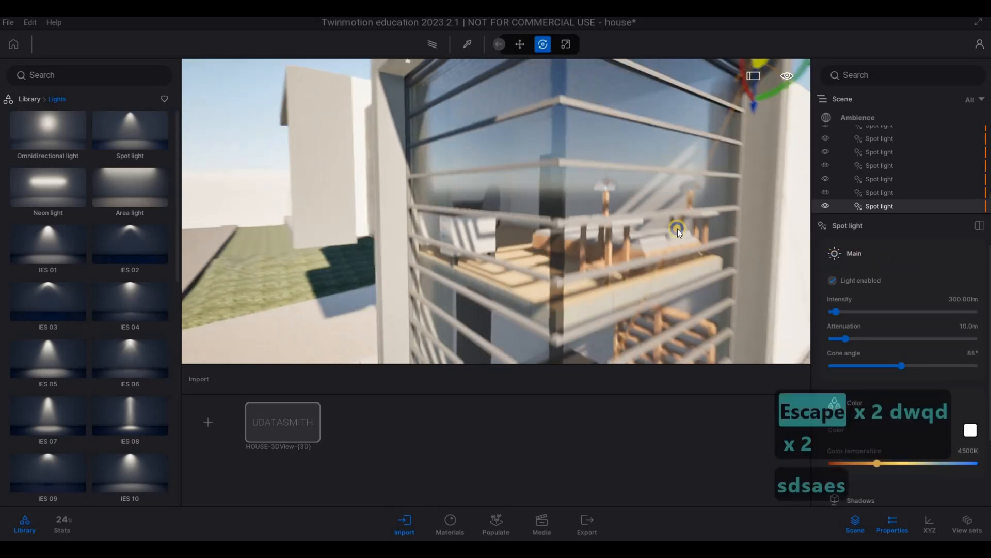
{"action": "key", "text": "w"}
{"action": "key", "text": "w"}
{"action": "key", "text": "w"}
{"action": "key", "text": "w"}
{"action": "key", "text": "w"}
{"action": "key", "text": "w"}
{"action": "key", "text": "w"}
{"action": "key", "text": "w"}
{"action": "key", "text": "w"}
{"action": "key", "text": "w"}
{"action": "key", "text": "w"}
{"action": "key", "text": "w"}
{"action": "key", "text": "w"}
{"action": "key", "text": "w"}
{"action": "key", "text": "w"}
{"action": "key", "text": "w"}
{"action": "key", "text": "w"}
{"action": "key", "text": "w"}
{"action": "key", "text": "w"}
{"action": "key", "text": "w"}
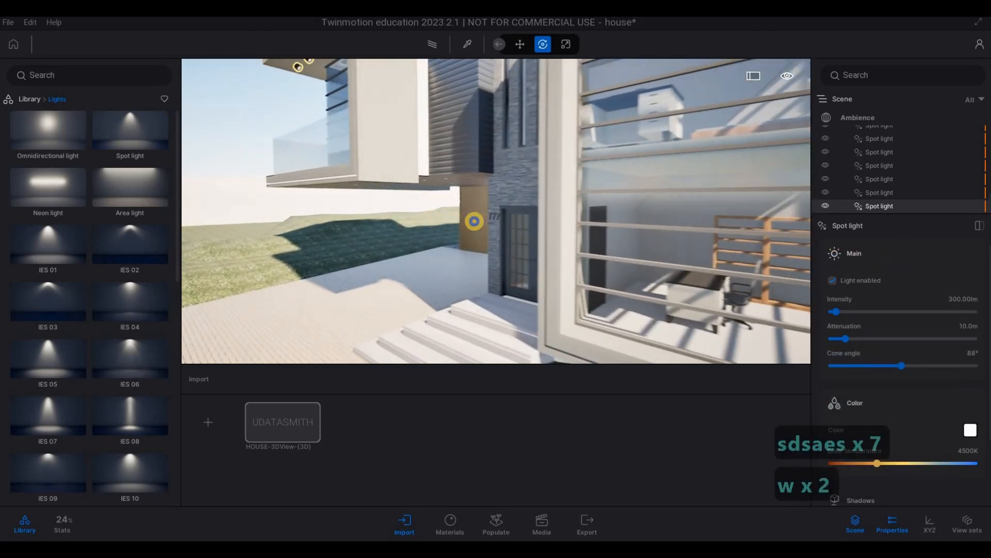
{"action": "key", "text": "w"}
{"action": "key", "text": "w"}
{"action": "key", "text": "w"}
{"action": "key", "text": "w"}
{"action": "key", "text": "w"}
{"action": "key", "text": "w"}
{"action": "key", "text": "w"}
{"action": "key", "text": "w"}
{"action": "key", "text": "w"}
{"action": "key", "text": "w"}
{"action": "key", "text": "w"}
{"action": "key", "text": "w"}
{"action": "key", "text": "w"}
{"action": "key", "text": "w"}
{"action": "key", "text": "w"}
{"action": "key", "text": "w"}
{"action": "key", "text": "w"}
{"action": "key", "text": "w"}
{"action": "key", "text": "w"}
{"action": "key", "text": "w"}
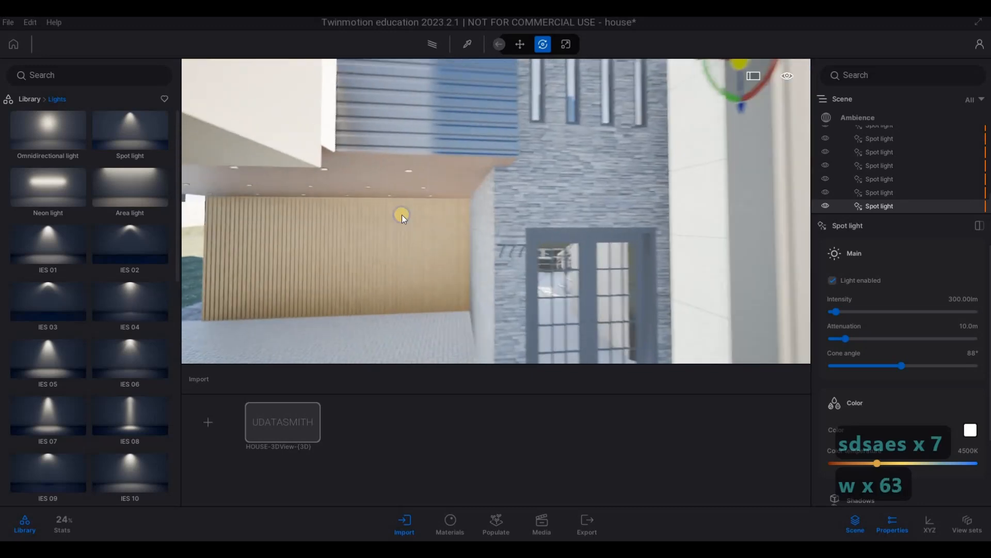
{"action": "key", "text": "e"}
{"action": "key", "text": "s"}
{"action": "key", "text": "a"}
{"action": "key", "text": "a"}
{"action": "key", "text": "a"}
{"action": "key", "text": "a"}
{"action": "key", "text": "a"}
{"action": "key", "text": "a"}
{"action": "key", "text": "a"}
{"action": "key", "text": "a"}
{"action": "key", "text": "a"}
{"action": "key", "text": "a"}
{"action": "key", "text": "a"}
{"action": "key", "text": "a"}
{"action": "key", "text": "a"}
{"action": "key", "text": "a"}
{"action": "key", "text": "a"}
{"action": "key", "text": "a"}
{"action": "key", "text": "a"}
{"action": "key", "text": "a"}
{"action": "key", "text": "a"}
{"action": "key", "text": "a"}
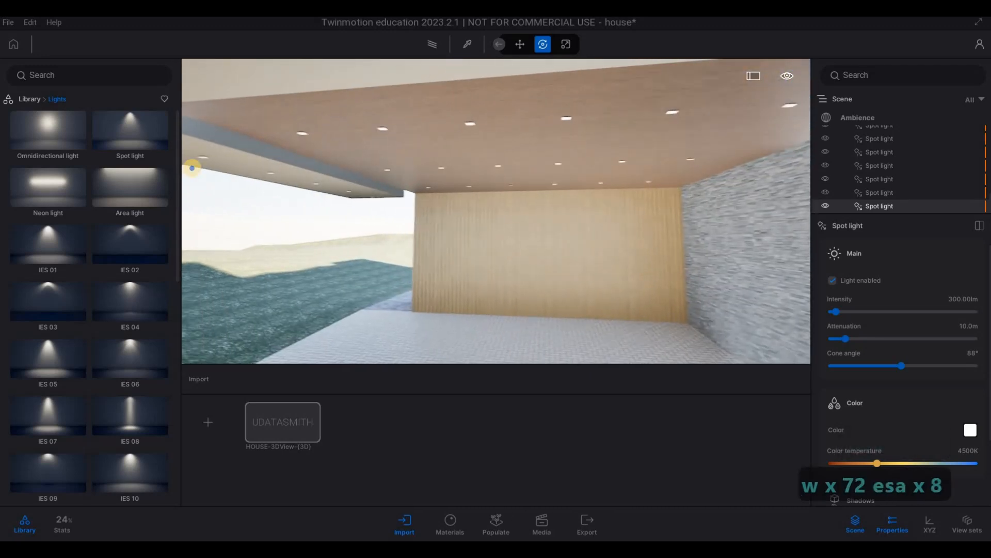
{"action": "key", "text": "a"}
{"action": "key", "text": "a"}
{"action": "key", "text": "a"}
{"action": "key", "text": "a"}
{"action": "key", "text": "a"}
{"action": "key", "text": "s"}
{"action": "key", "text": "d"}
{"action": "key", "text": "w"}
{"action": "key", "text": "w"}
{"action": "key", "text": "w"}
{"action": "key", "text": "w"}
{"action": "key", "text": "w"}
{"action": "key", "text": "w"}
{"action": "key", "text": "w"}
{"action": "key", "text": "w"}
{"action": "key", "text": "w"}
{"action": "key", "text": "w"}
{"action": "key", "text": "w"}
{"action": "key", "text": "w"}
{"action": "key", "text": "w"}
{"action": "key", "text": "w"}
{"action": "key", "text": "w"}
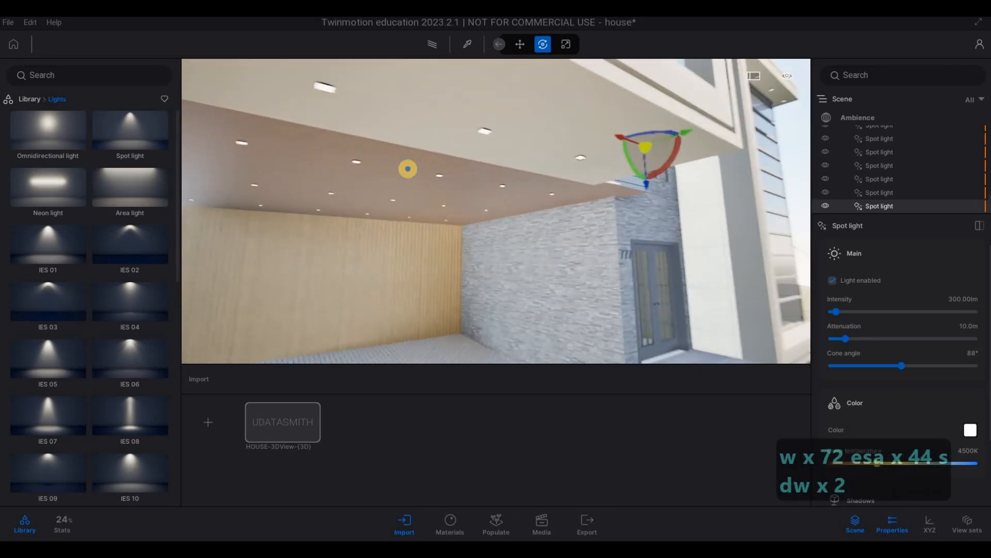
{"action": "mouse_move", "coordinate": [152, 129]}
{"action": "left_mouse_down"}
{"action": "mouse_move", "coordinate": [457, 144]}
{"action": "mouse_move", "coordinate": [449, 134]}
{"action": "left_mouse_up"}
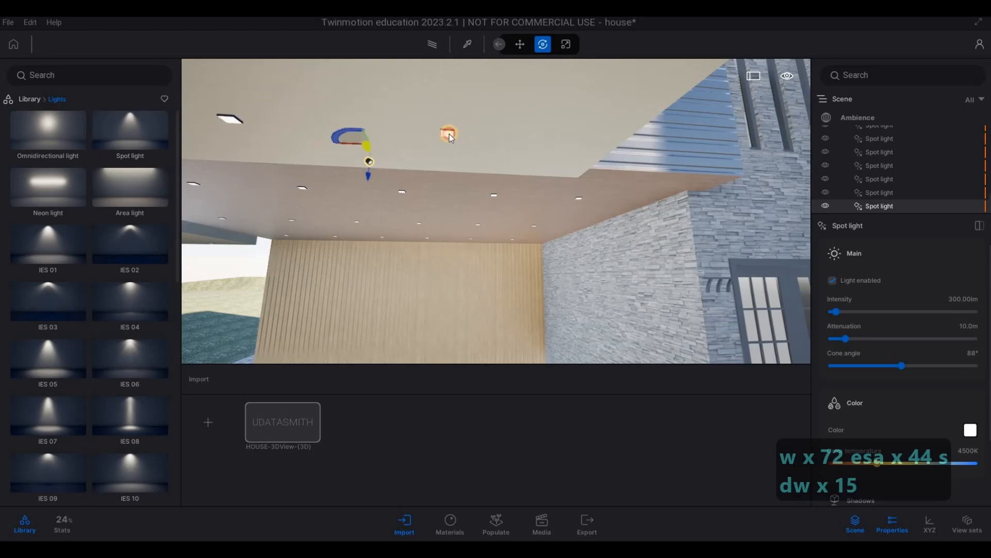
Step: Align the new spot light with the pot light closest to the entrance under the overhang's front edge
{"action": "left_click", "coordinate": [269, 163]}
{"action": "left_click_drag", "start_coordinate": [270, 164], "coordinate": [426, 168]}
{"action": "key", "text": "a"}
{"action": "key", "text": "a"}
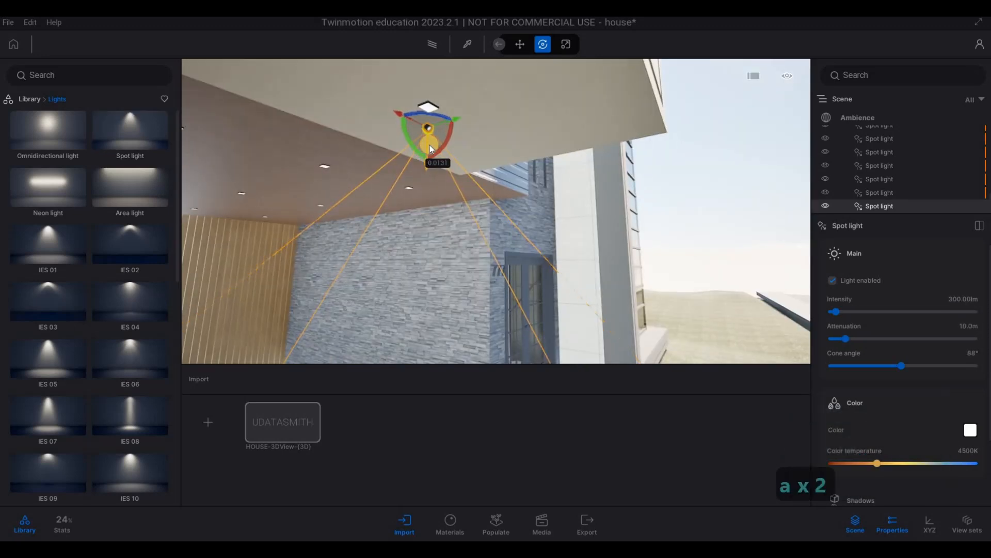
{"action": "key", "text": "a"}
{"action": "key", "text": "a"}
{"action": "right_click_drag", "start_coordinate": [677, 159], "coordinate": [544, 117]}
Step: Set the intensity of the preceding spot light, at the glazed corner overhang, to 5 lm
{"action": "key", "text": "d"}
{"action": "key", "text": "s"}
{"action": "key", "text": "d"}
{"action": "key", "text": "d"}
{"action": "key", "text": "d"}
{"action": "key", "text": "d"}
{"action": "key", "text": "d"}
{"action": "key", "text": "d"}
{"action": "key", "text": "d"}
{"action": "key", "text": "d"}
{"action": "key", "text": "d"}
{"action": "key", "text": "d"}
{"action": "key", "text": "d"}
{"action": "key", "text": "d"}
{"action": "key", "text": "d"}
{"action": "key", "text": "d"}
{"action": "key", "text": "d"}
{"action": "key", "text": "d"}
{"action": "key", "text": "d"}
{"action": "key", "text": "d"}
{"action": "key", "text": "q"}
{"action": "key", "text": "q"}
{"action": "key", "text": "q"}
{"action": "key", "text": "q"}
{"action": "key", "text": "q"}
{"action": "key", "text": "q"}
{"action": "key", "text": "q"}
{"action": "key", "text": "q"}
{"action": "key", "text": "w"}
{"action": "key", "text": "q"}
{"action": "key", "text": "q"}
{"action": "key", "text": "q"}
{"action": "key", "text": "q"}
{"action": "key", "text": "q"}
{"action": "key", "text": "q"}
{"action": "key", "text": "q"}
{"action": "key", "text": "q"}
{"action": "key", "text": "s"}
{"action": "key", "text": "w"}
{"action": "key", "text": "a"}
{"action": "key", "text": "q"}
{"action": "left_click", "coordinate": [882, 187]}
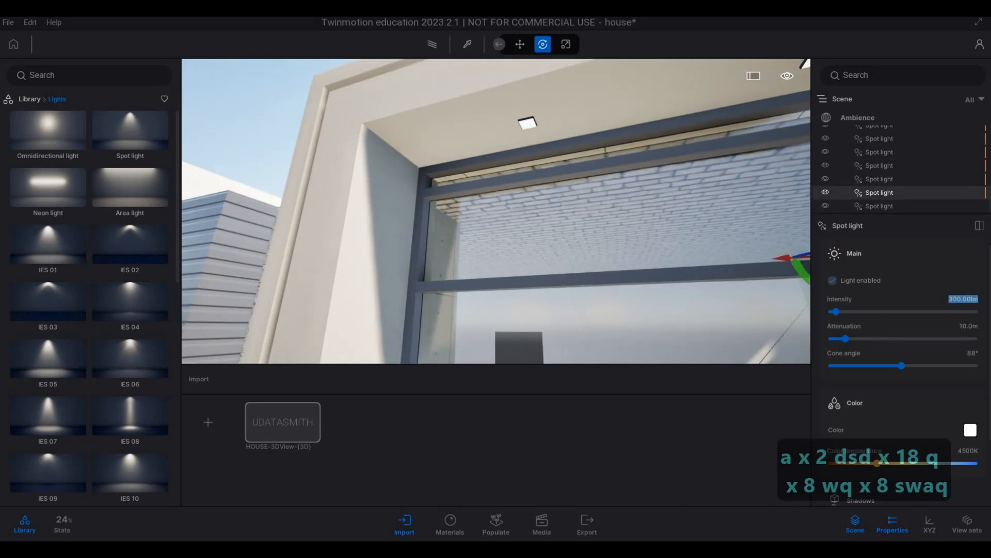
{"action": "key", "text": "5"}
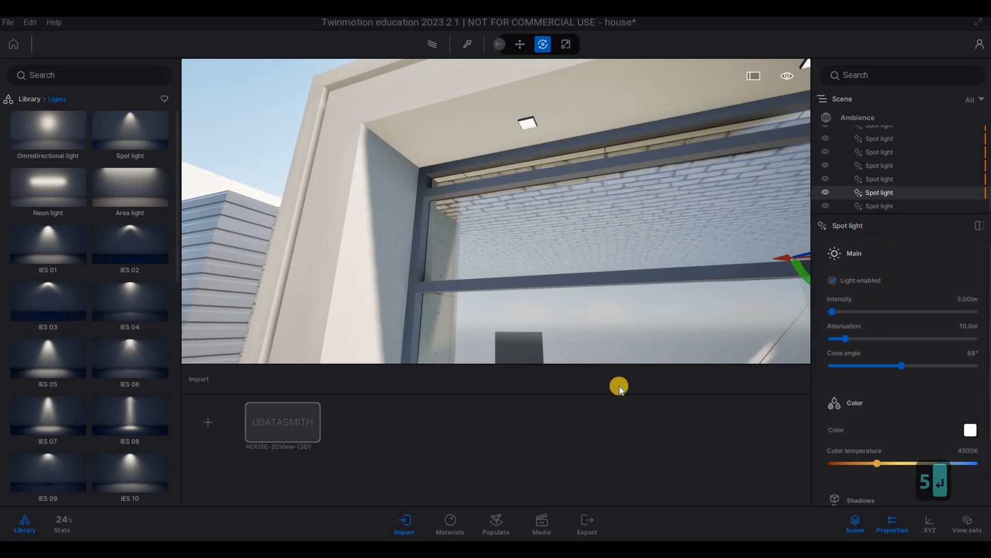
Step: Copy the entrance overhang's spot light along the front pot light row as 6 instances spaced 1 m apart
{"action": "key", "text": "a"}
{"action": "key", "text": "s"}
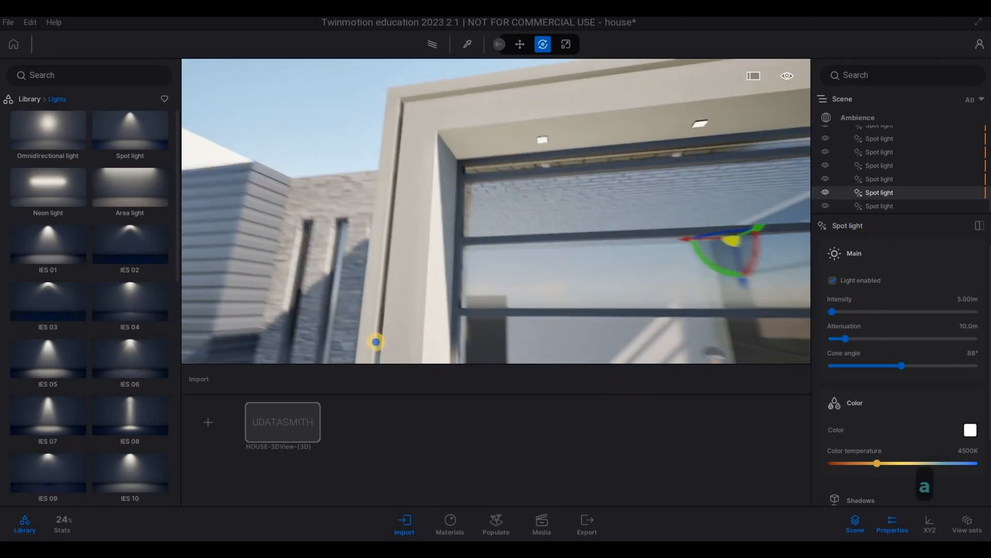
{"action": "key", "text": "e"}
{"action": "key", "text": "e"}
{"action": "key", "text": "e"}
{"action": "key", "text": "e"}
{"action": "key", "text": "e"}
{"action": "key", "text": "e"}
{"action": "key", "text": "e"}
{"action": "key", "text": "e"}
{"action": "key", "text": "e"}
{"action": "key", "text": "e"}
{"action": "key", "text": "e"}
{"action": "key", "text": "e"}
{"action": "key", "text": "e"}
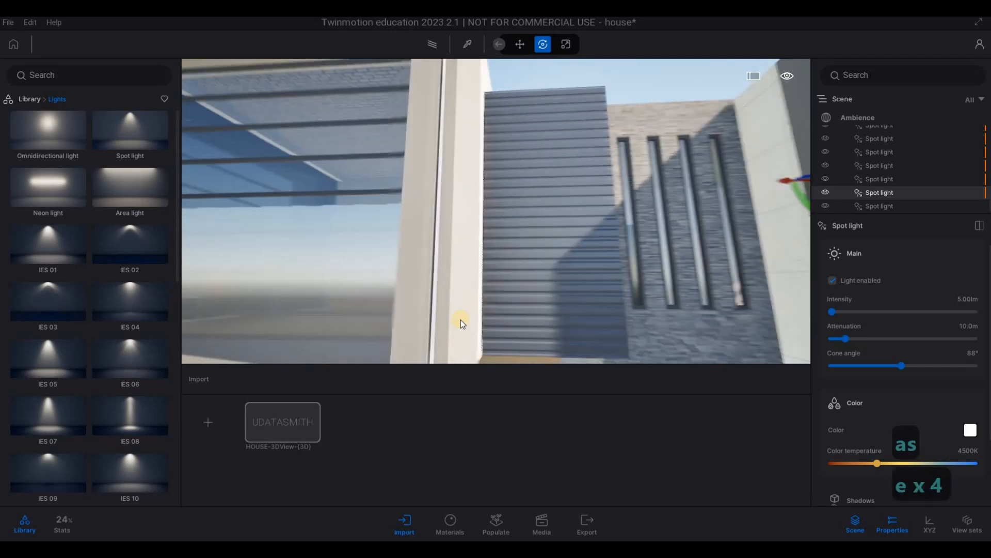
{"action": "key", "text": "w"}
{"action": "key", "text": "w"}
{"action": "key", "text": "w"}
{"action": "key", "text": "w"}
{"action": "key", "text": "w"}
{"action": "key", "text": "d"}
{"action": "left_click", "coordinate": [600, 89]}
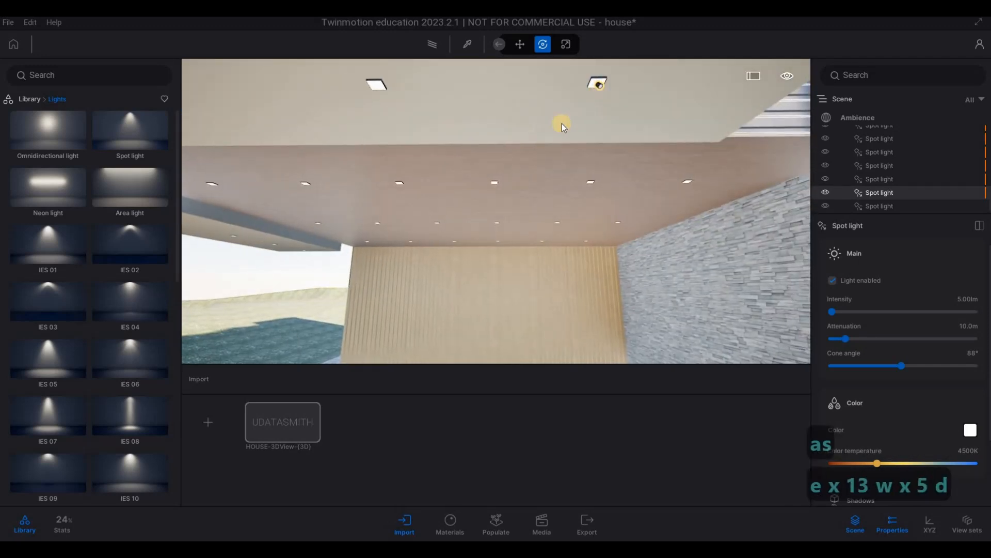
{"action": "left_click_drag", "start_coordinate": [557, 88], "coordinate": [336, 103]}
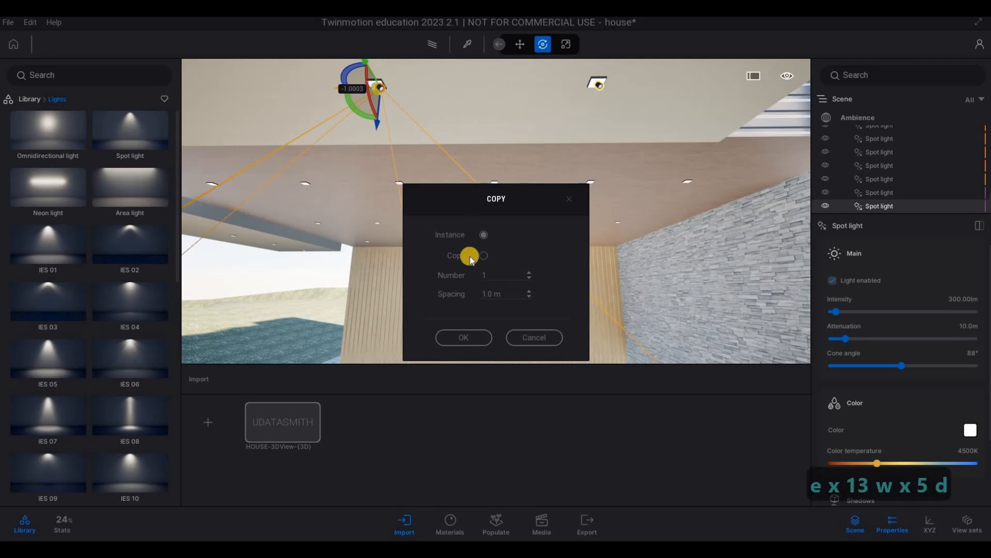
{"action": "left_click", "coordinate": [487, 293]}
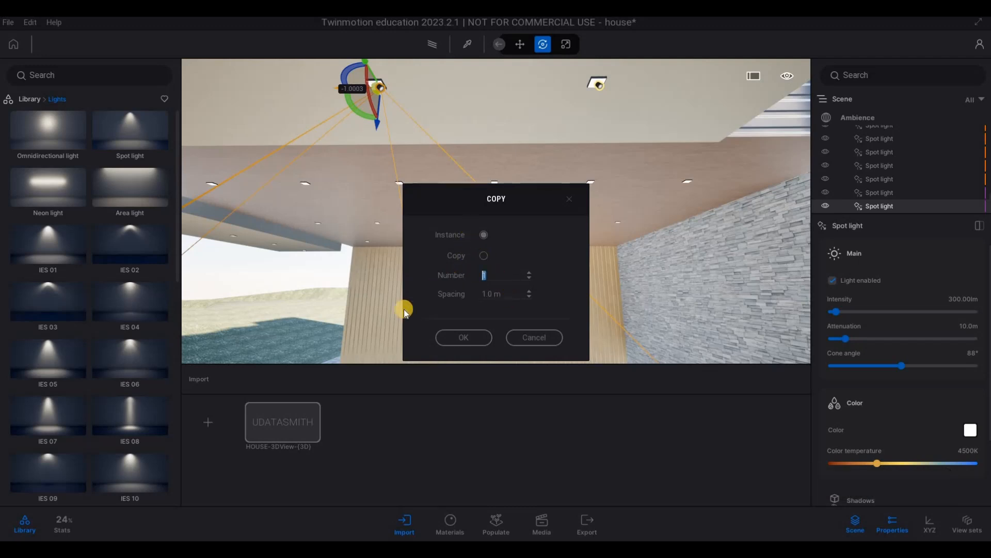
{"action": "left_click", "coordinate": [464, 337]}
Step: Delete the surplus spot light that extends past the outer corner of the entrance overhang
{"action": "key", "text": "a"}
{"action": "key", "text": "a"}
{"action": "key", "text": "a"}
{"action": "key", "text": "a"}
{"action": "key", "text": "a"}
{"action": "key", "text": "a"}
{"action": "key", "text": "a"}
{"action": "key", "text": "a"}
{"action": "key", "text": "a"}
{"action": "key", "text": "a"}
{"action": "key", "text": "a"}
{"action": "key", "text": "a"}
{"action": "key", "text": "a"}
{"action": "key", "text": "a"}
{"action": "key", "text": "a"}
{"action": "key", "text": "a"}
{"action": "key", "text": "a"}
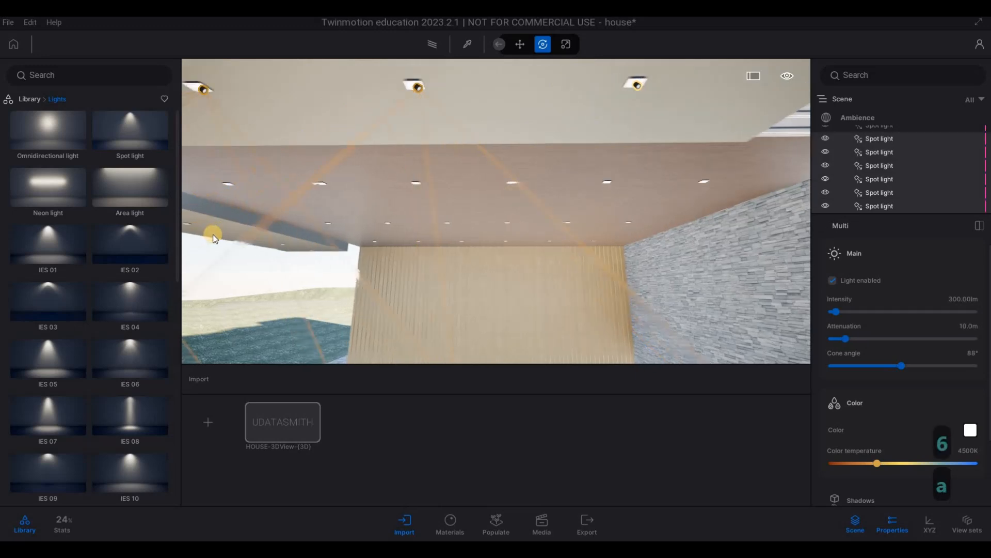
{"action": "key", "text": "s"}
{"action": "key", "text": "s"}
{"action": "key", "text": "s"}
{"action": "key", "text": "s"}
{"action": "key", "text": "s"}
{"action": "key", "text": "s"}
{"action": "key", "text": "s"}
{"action": "key", "text": "s"}
{"action": "key", "text": "s"}
{"action": "key", "text": "s"}
{"action": "key", "text": "s"}
{"action": "key", "text": "s"}
{"action": "key", "text": "s"}
{"action": "key", "text": "s"}
{"action": "key", "text": "s"}
{"action": "key", "text": "s"}
{"action": "key", "text": "s"}
{"action": "key", "text": "s"}
{"action": "key", "text": "s"}
{"action": "key", "text": "s"}
{"action": "key", "text": "s"}
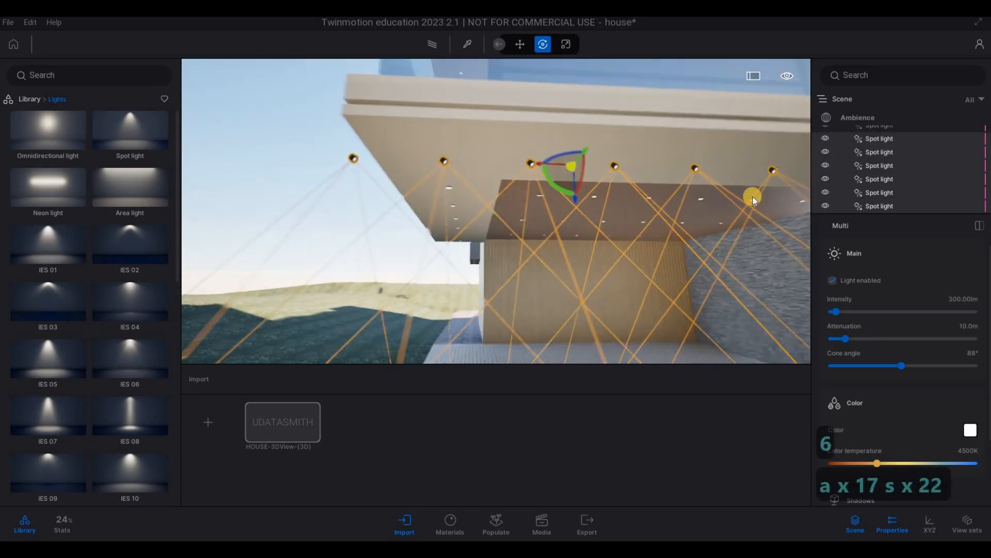
{"action": "left_click", "coordinate": [859, 207]}
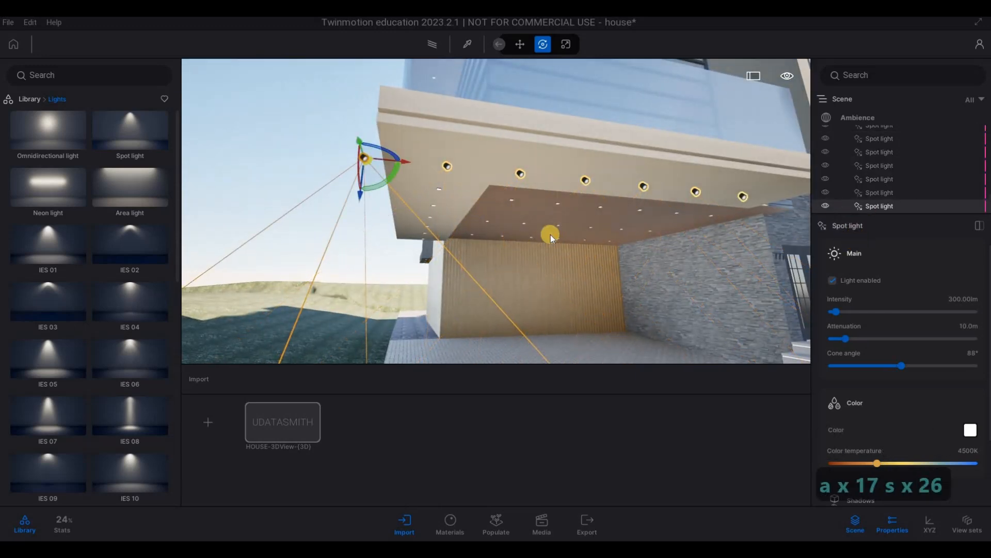
{"action": "key", "text": "Delete"}
Step: Copy the entrance overhang's corner spot light along the adjoining side's pot light row as instances spaced 1 m apart
{"action": "key", "text": "a"}
{"action": "key", "text": "w"}
{"action": "key", "text": "w"}
{"action": "key", "text": "w"}
{"action": "key", "text": "w"}
{"action": "key", "text": "w"}
{"action": "key", "text": "w"}
{"action": "key", "text": "w"}
{"action": "key", "text": "w"}
{"action": "key", "text": "w"}
{"action": "key", "text": "w"}
{"action": "key", "text": "w"}
{"action": "key", "text": "w"}
{"action": "key", "text": "w"}
{"action": "key", "text": "w"}
{"action": "key", "text": "w"}
{"action": "key", "text": "w"}
{"action": "key", "text": "w"}
{"action": "key", "text": "w"}
{"action": "key", "text": "w"}
{"action": "key", "text": "w"}
{"action": "right_click_drag", "start_coordinate": [584, 232], "coordinate": [612, 178]}
{"action": "key", "text": "d"}
{"action": "left_click", "coordinate": [580, 128]}
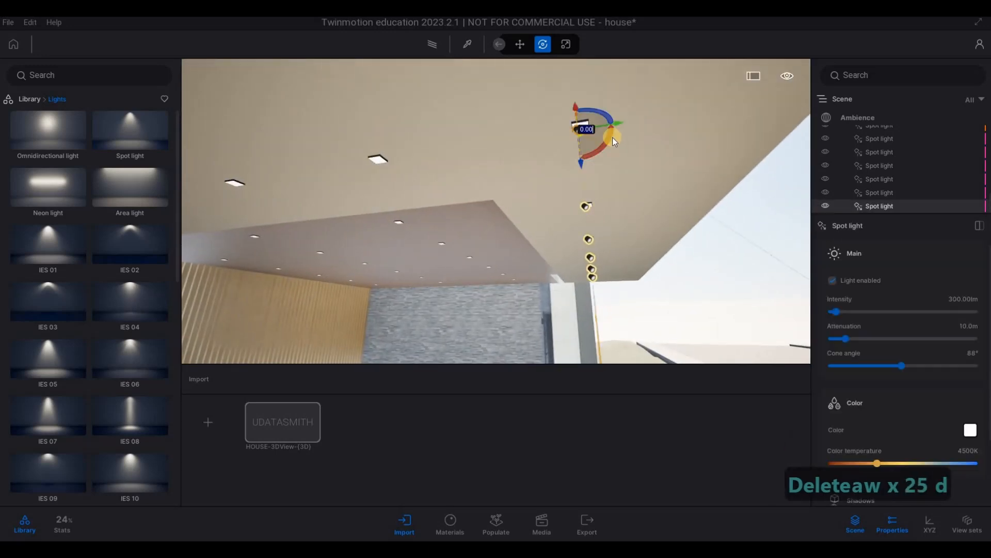
{"action": "left_click_drag", "start_coordinate": [437, 163], "coordinate": [407, 174], "text": "shift"}
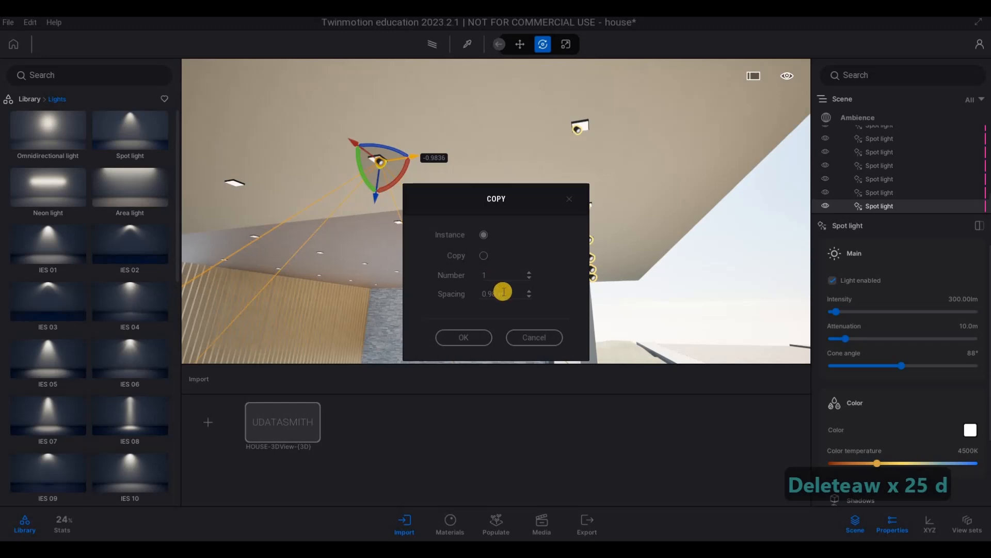
{"action": "left_click", "coordinate": [491, 294]}
{"action": "type", "text": "1"}
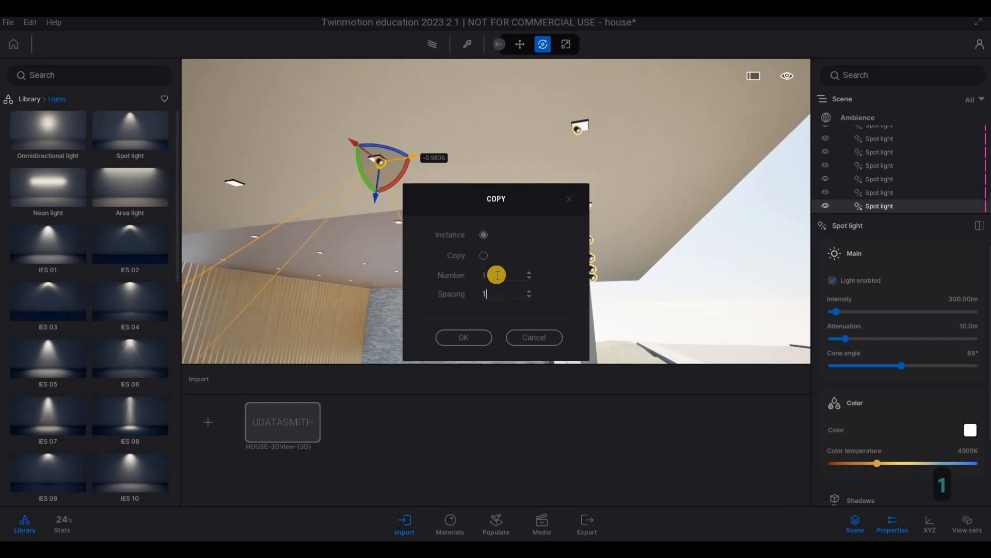
{"action": "left_click", "coordinate": [463, 337]}
Step: Copy the last spot light of the adjoining side as 1 more instance, 1 m along, for the remaining pot light
{"action": "key", "text": "a"}
{"action": "right_click_drag", "start_coordinate": [228, 297], "coordinate": [575, 191]}
{"action": "key", "text": "w"}
{"action": "key", "text": "w"}
{"action": "key", "text": "e"}
{"action": "key", "text": "s"}
{"action": "key", "text": "d"}
{"action": "key", "text": "a"}
{"action": "key", "text": "a"}
{"action": "left_click", "coordinate": [576, 191]}
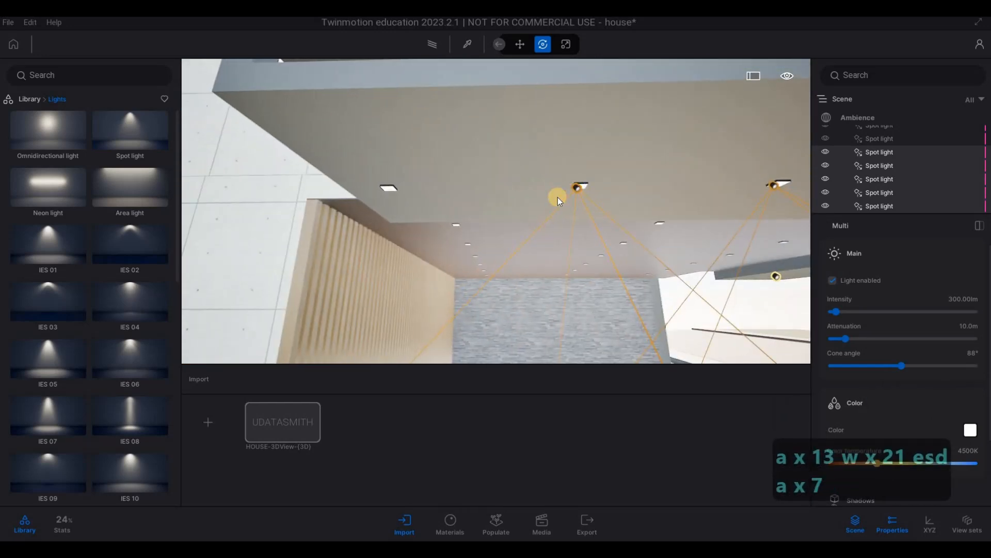
{"action": "left_click_drag", "start_coordinate": [541, 193], "coordinate": [427, 193], "text": "alt"}
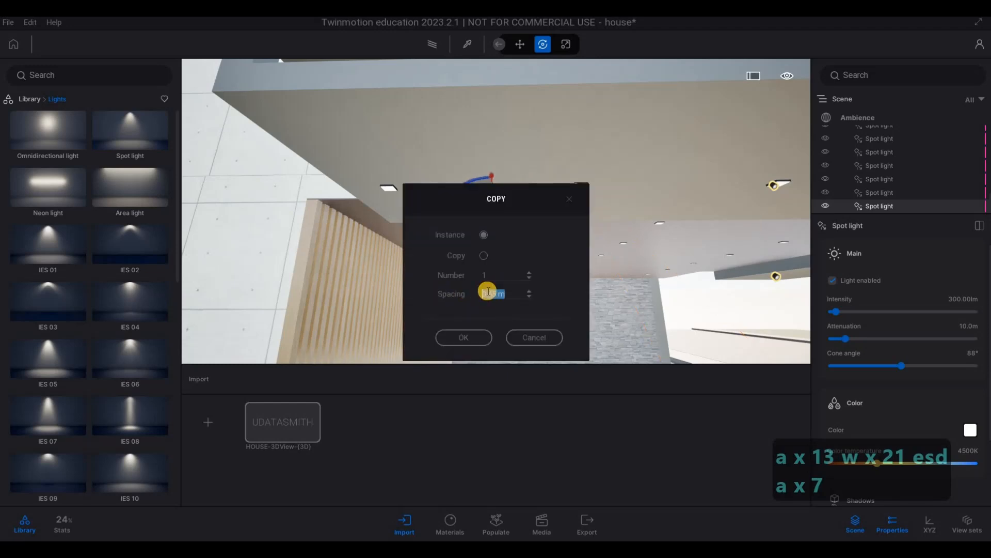
{"action": "left_click", "coordinate": [452, 275]}
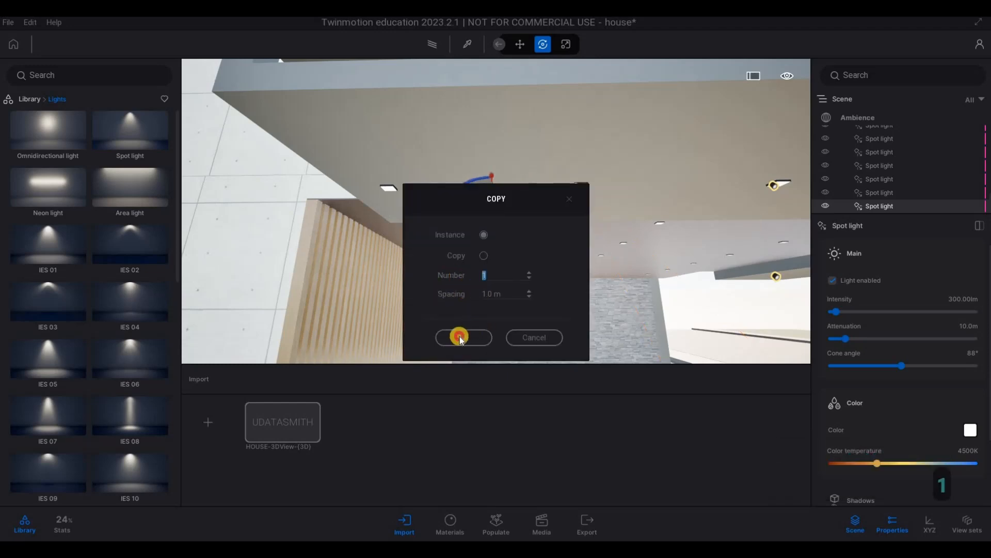
Step: Copy the front-row spot light closest to the entrance back toward the wood soffit's first pot light beside the stone wall
{"action": "key", "text": "d"}
{"action": "key", "text": "d"}
{"action": "key", "text": "d"}
{"action": "key", "text": "d"}
{"action": "key", "text": "d"}
{"action": "key", "text": "d"}
{"action": "key", "text": "d"}
{"action": "key", "text": "d"}
{"action": "key", "text": "d"}
{"action": "key", "text": "d"}
{"action": "key", "text": "w"}
{"action": "key", "text": "w"}
{"action": "key", "text": "w"}
{"action": "key", "text": "w"}
{"action": "right_click_drag", "start_coordinate": [556, 266], "coordinate": [663, 260]}
{"action": "key", "text": "e"}
{"action": "key", "text": "d"}
{"action": "key", "text": "d"}
{"action": "key", "text": "d"}
{"action": "key", "text": "d"}
{"action": "key", "text": "d"}
{"action": "key", "text": "d"}
{"action": "key", "text": "d"}
{"action": "key", "text": "d"}
{"action": "key", "text": "d"}
{"action": "key", "text": "d"}
{"action": "key", "text": "d"}
{"action": "key", "text": "d"}
{"action": "key", "text": "w"}
{"action": "key", "text": "e"}
{"action": "key", "text": "d"}
{"action": "key", "text": "s"}
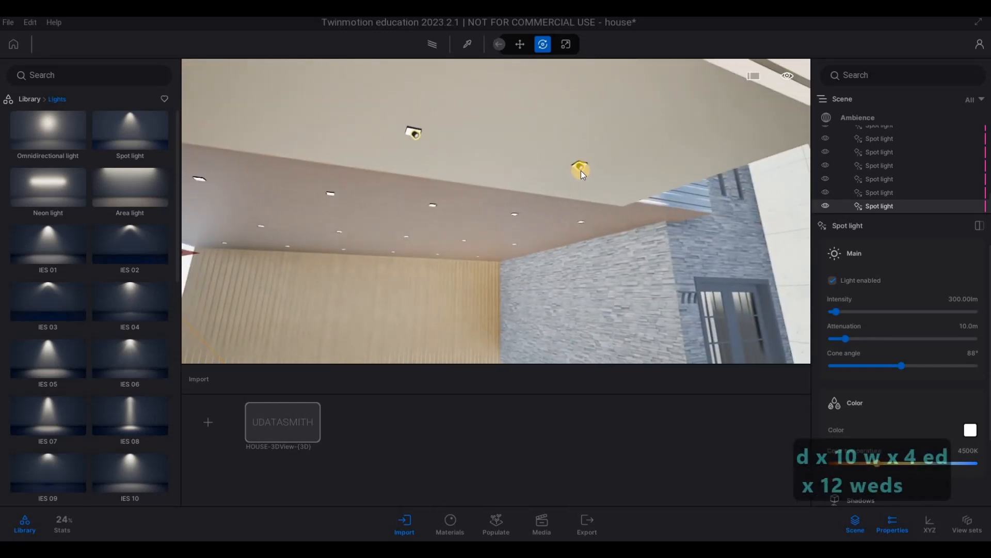
{"action": "left_click", "coordinate": [579, 161]}
{"action": "left_click_drag", "start_coordinate": [587, 223], "coordinate": [571, 243], "text": "shift"}
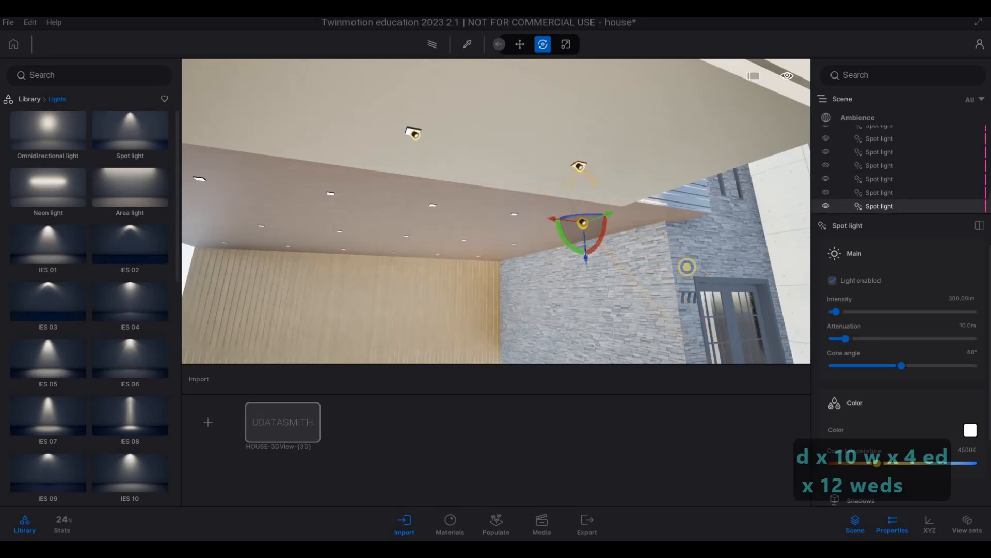
Step: Adjust the copied spot light's height to the wood soffit next to the first pot light
{"action": "key", "text": "d"}
{"action": "key", "text": "w"}
{"action": "key", "text": "a"}
{"action": "right_click_drag", "start_coordinate": [687, 267], "coordinate": [621, 102]}
{"action": "key", "text": "e"}
{"action": "key", "text": "e"}
{"action": "key", "text": "e"}
{"action": "key", "text": "e"}
{"action": "left_click_drag", "start_coordinate": [621, 103], "coordinate": [595, 178]}
{"action": "key", "text": "w"}
{"action": "key", "text": "d"}
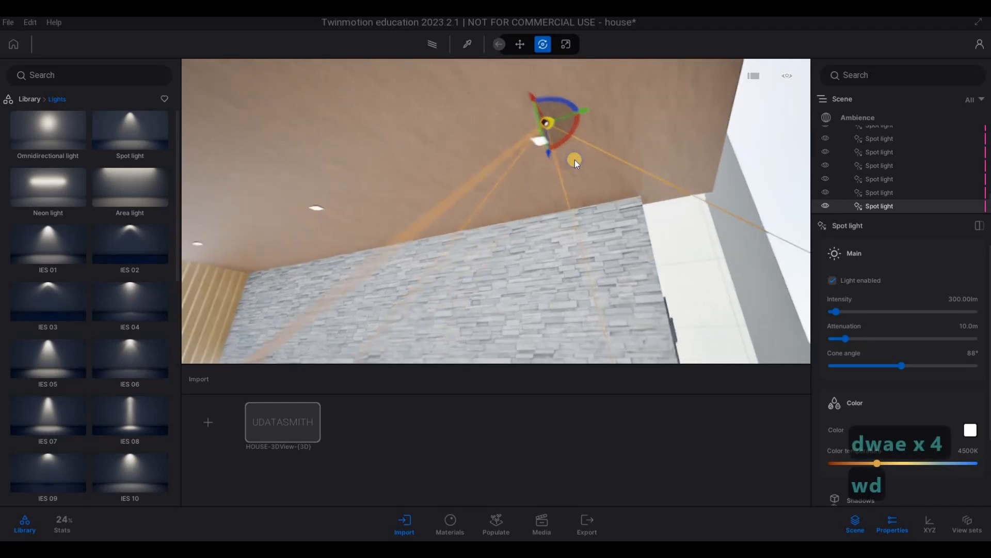
{"action": "right_click_drag", "start_coordinate": [575, 160], "coordinate": [534, 223]}
{"action": "key", "text": "w"}
{"action": "key", "text": "q"}
{"action": "left_click_drag", "start_coordinate": [534, 223], "coordinate": [594, 222]}
{"action": "left_click", "coordinate": [641, 261]}
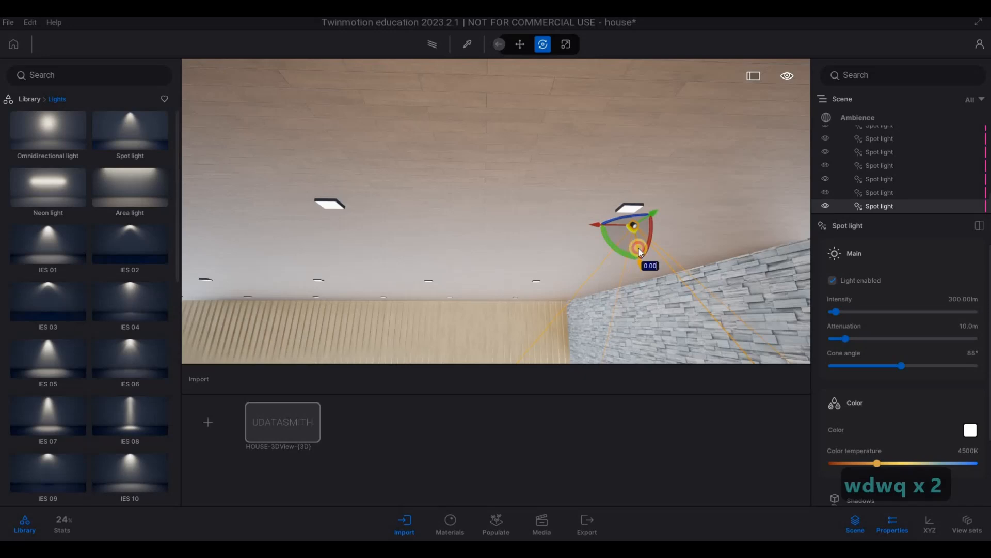
Step: Shift the copied spot light sideways across the wood soffit so it lines up with the first pot light
{"action": "key", "text": "w"}
{"action": "key", "text": "a"}
{"action": "key", "text": "e"}
{"action": "key", "text": "d"}
{"action": "key", "text": "a"}
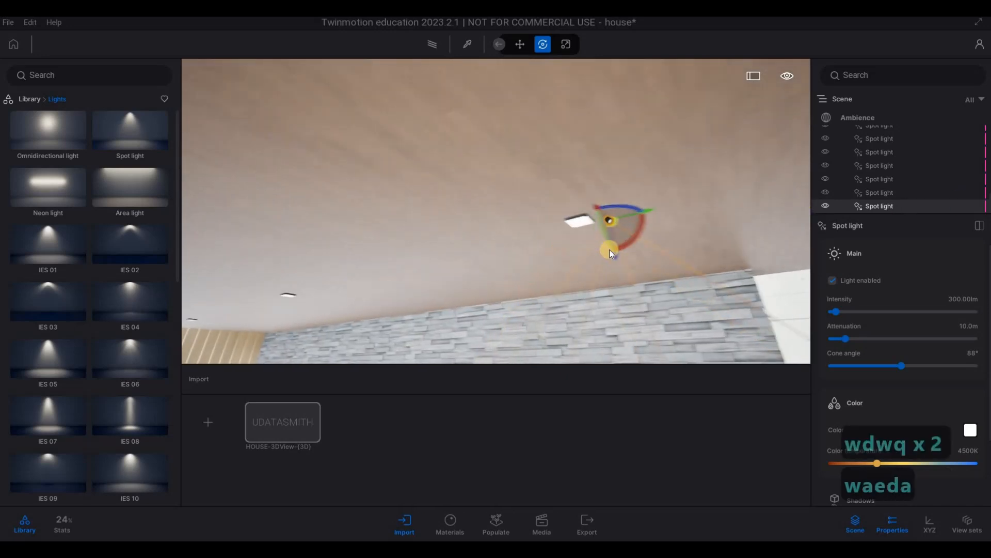
{"action": "right_click_drag", "start_coordinate": [609, 250], "coordinate": [578, 206]}
{"action": "key", "text": "a"}
{"action": "key", "text": "e"}
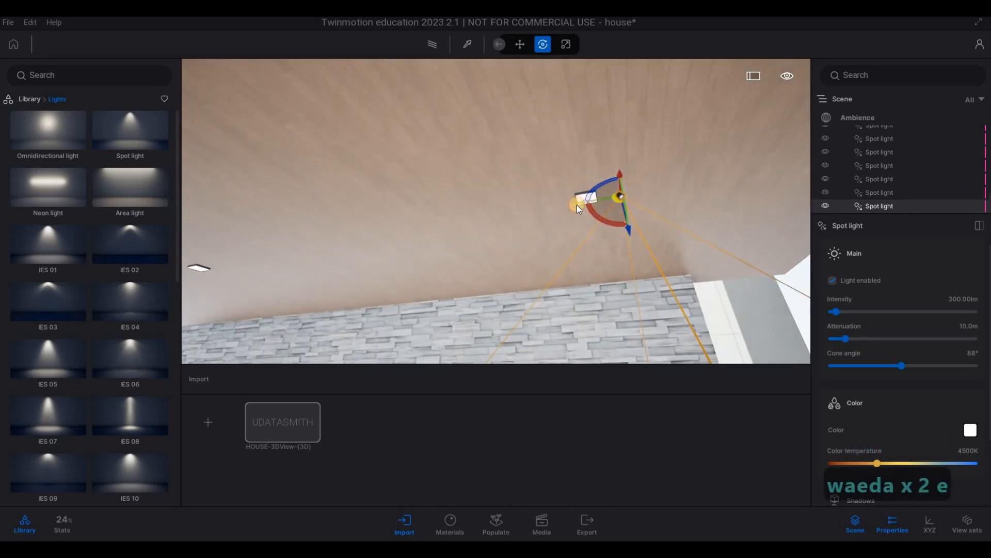
{"action": "left_click", "coordinate": [609, 202]}
{"action": "left_click_drag", "start_coordinate": [582, 201], "coordinate": [547, 203]}
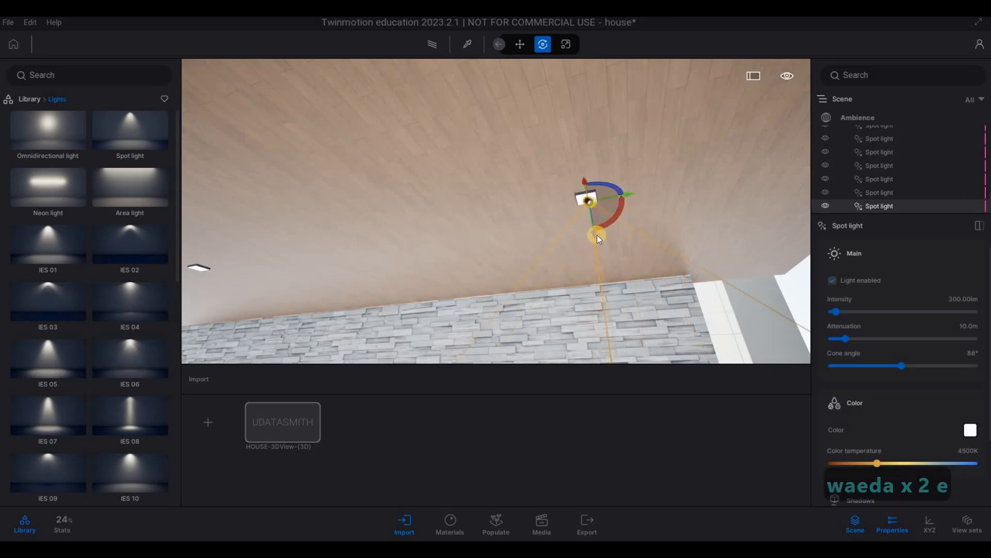
Step: Fine-tune the spot light's height and its position along the row beneath the wood soffit's first pot light
{"action": "left_click_drag", "start_coordinate": [597, 228], "coordinate": [630, 232]}
{"action": "key", "text": "w"}
{"action": "right_click_drag", "start_coordinate": [294, 267], "coordinate": [548, 147]}
{"action": "key", "text": "d"}
{"action": "left_click_drag", "start_coordinate": [538, 145], "coordinate": [568, 144]}
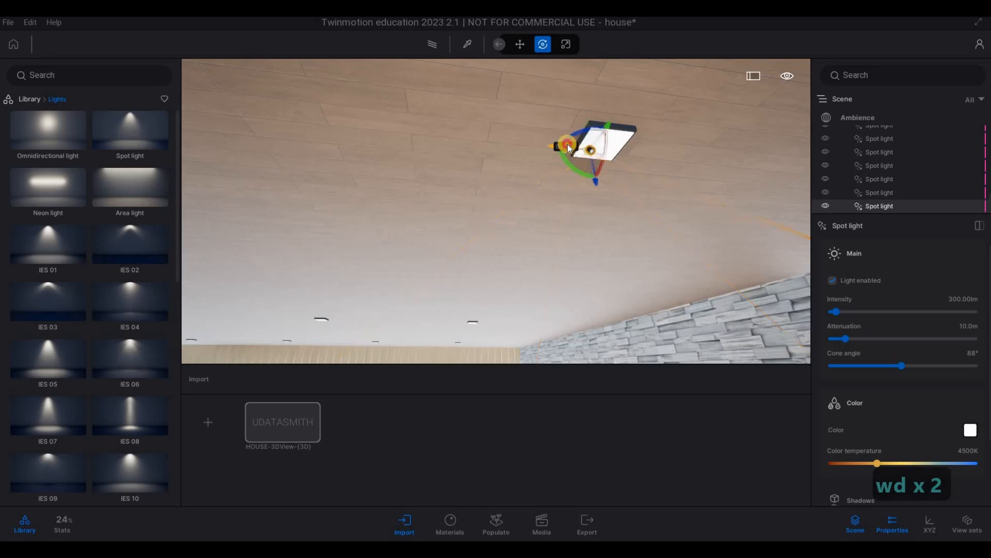
Step: Copy the spot light at the wood soffit's first pot light along its row as five instances spaced 1 m apart
{"action": "key", "text": "s"}
{"action": "key", "text": "s"}
{"action": "key", "text": "s"}
{"action": "key", "text": "s"}
{"action": "key", "text": "s"}
{"action": "key", "text": "s"}
{"action": "key", "text": "s"}
{"action": "right_click_drag", "start_coordinate": [533, 226], "coordinate": [434, 220]}
{"action": "key", "text": "a"}
{"action": "key", "text": "d"}
{"action": "key", "text": "w"}
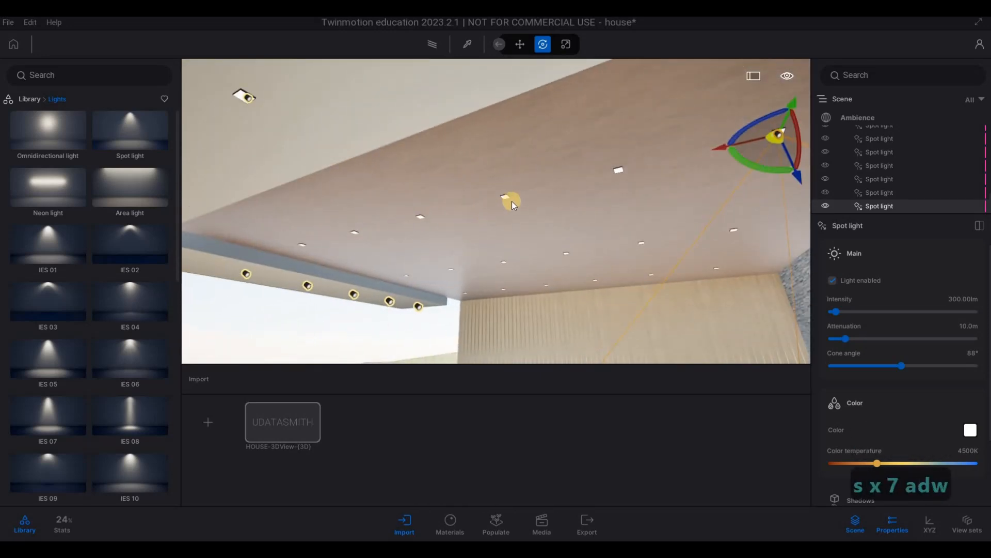
{"action": "left_click_drag", "start_coordinate": [626, 173], "coordinate": [457, 290], "text": "shift"}
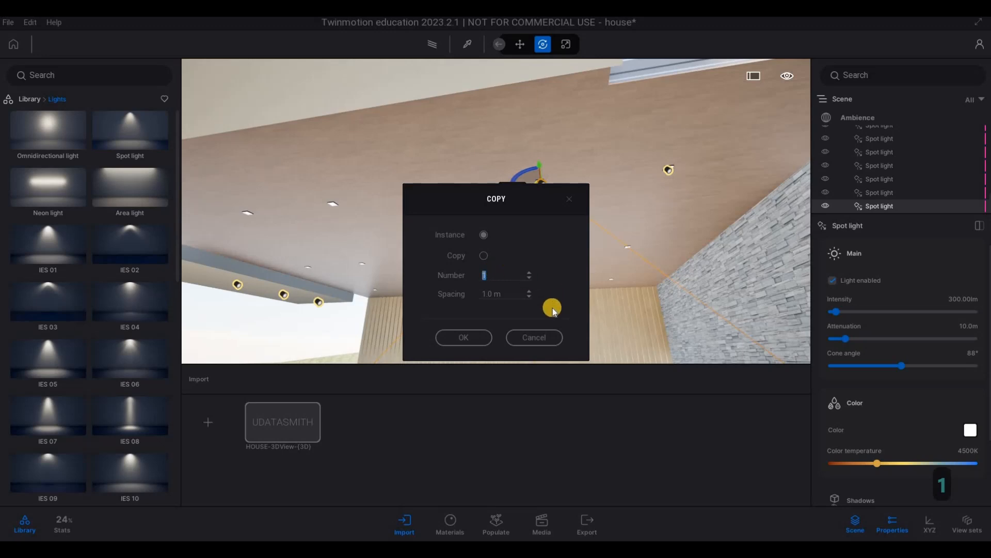
{"action": "type", "text": "5"}
{"action": "left_click", "coordinate": [478, 335]}
Step: Select all six spot lights of the row and copy them across the wood soffit as two instances at 2 m spacing
{"action": "key", "text": "s"}
{"action": "key", "text": "a"}
{"action": "right_click_drag", "start_coordinate": [390, 283], "coordinate": [663, 213]}
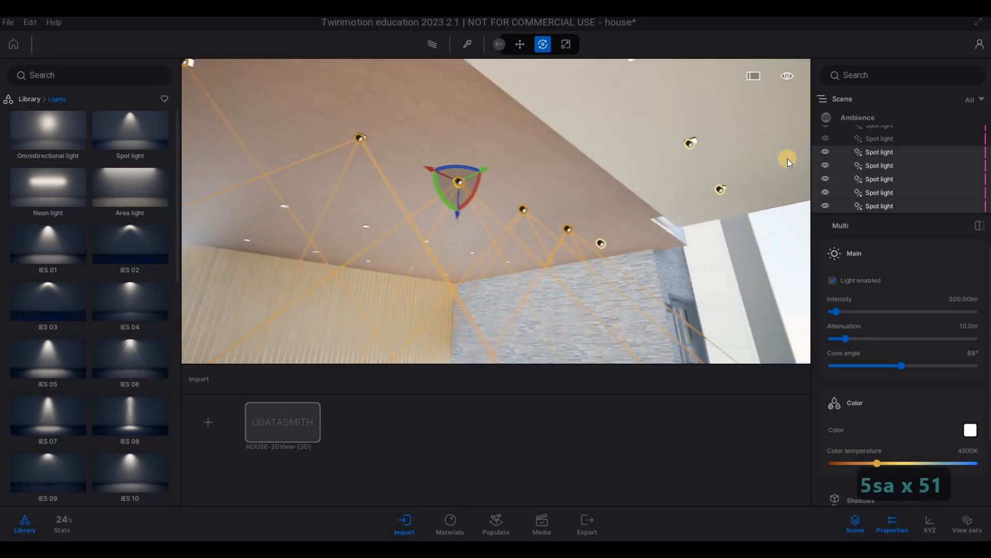
{"action": "left_click", "coordinate": [872, 137], "text": "ctrl"}
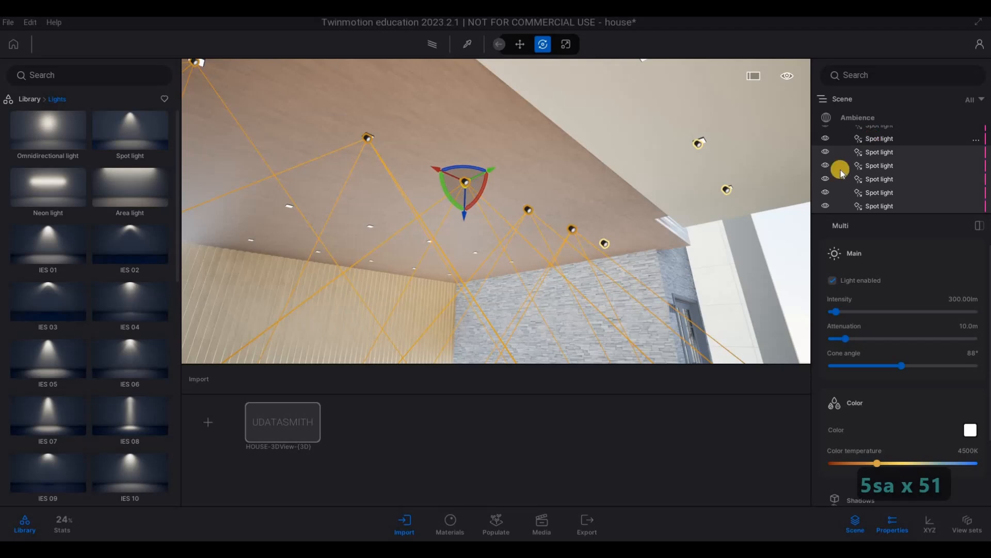
{"action": "key", "text": "a"}
{"action": "right_click_drag", "start_coordinate": [599, 258], "coordinate": [554, 206]}
{"action": "left_click_drag", "start_coordinate": [554, 206], "coordinate": [435, 292]}
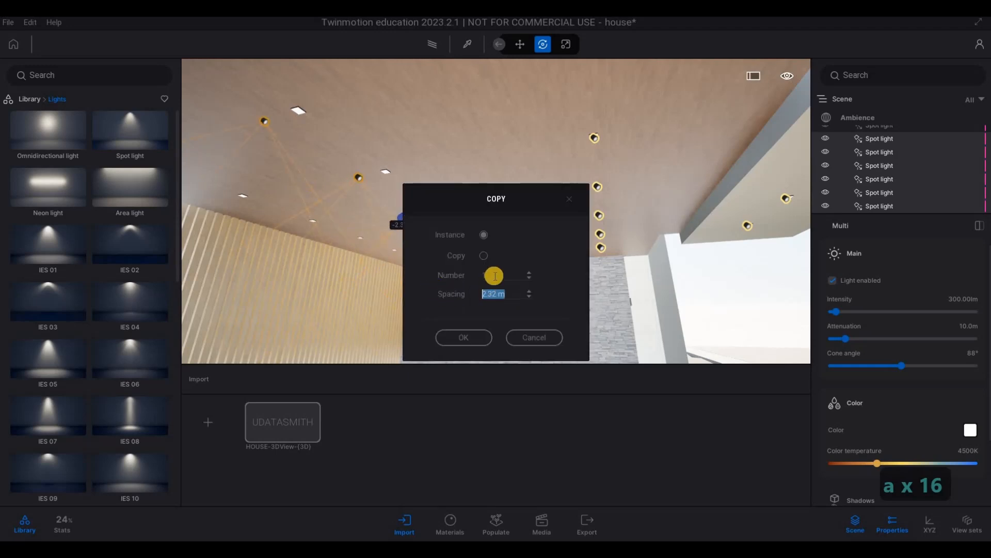
{"action": "type", "text": "2"}
{"action": "type", "text": "2"}
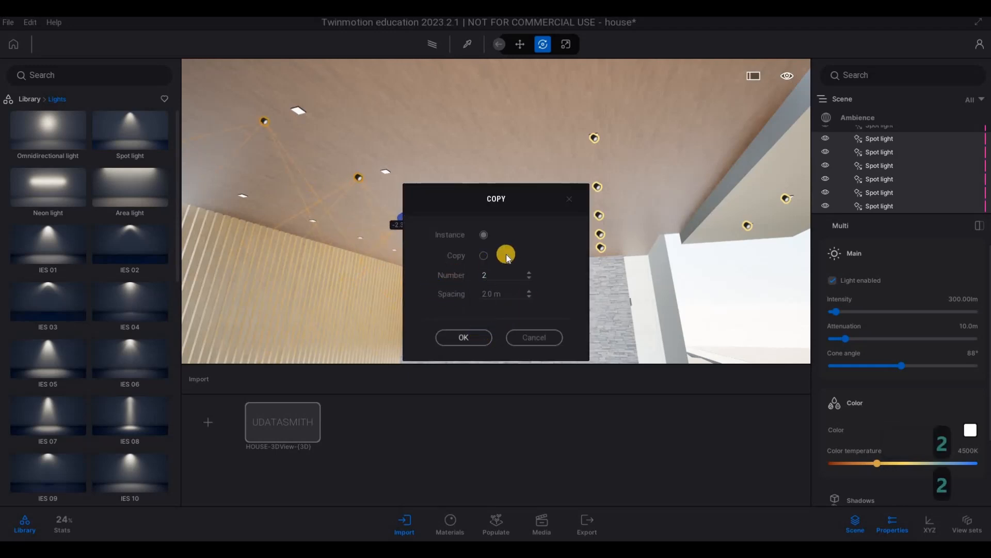
Step: Place a new spot light at the nearest pot light under the dark overhang beside the concrete wall on the pool side
{"action": "key", "text": "s"}
{"action": "key", "text": "d"}
{"action": "right_click_drag", "start_coordinate": [281, 284], "coordinate": [451, 215]}
{"action": "key", "text": "q"}
{"action": "key", "text": "Escape"}
{"action": "key", "text": "Escape"}
{"action": "key", "text": "a"}
{"action": "key", "text": "w"}
{"action": "key", "text": "e"}
{"action": "key", "text": "q"}
{"action": "key", "text": "a"}
{"action": "key", "text": "e"}
{"action": "key", "text": "d"}
{"action": "left_click_drag", "start_coordinate": [126, 140], "coordinate": [525, 129]}
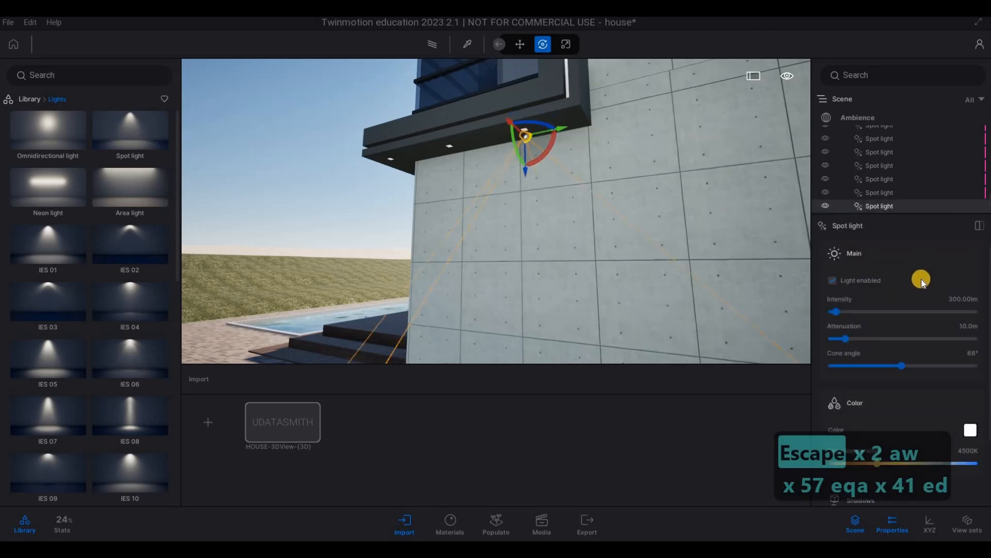
Step: Set the intensity of the new overhang spot light to 5 lm
{"action": "left_click", "coordinate": [975, 299]}
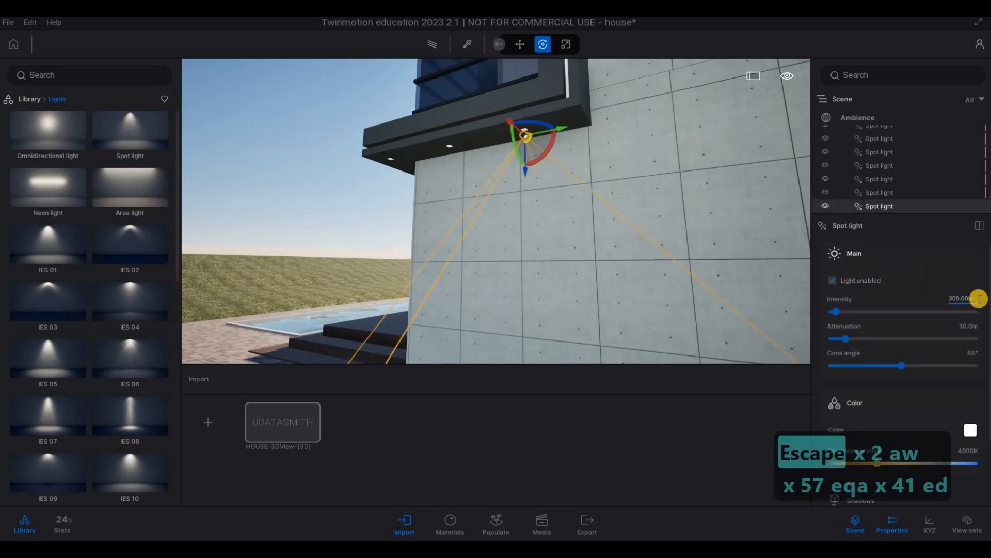
{"action": "type", "text": "5"}
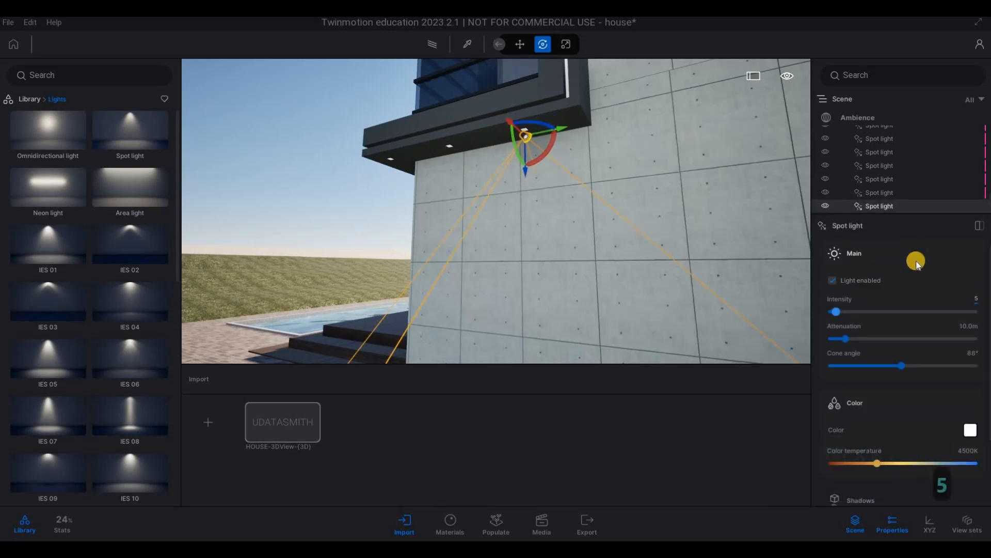
{"action": "key", "text": "Return"}
Step: Try to set the intensity of the spot light listed just above the new one to 5 lm
{"action": "left_click", "coordinate": [883, 191]}
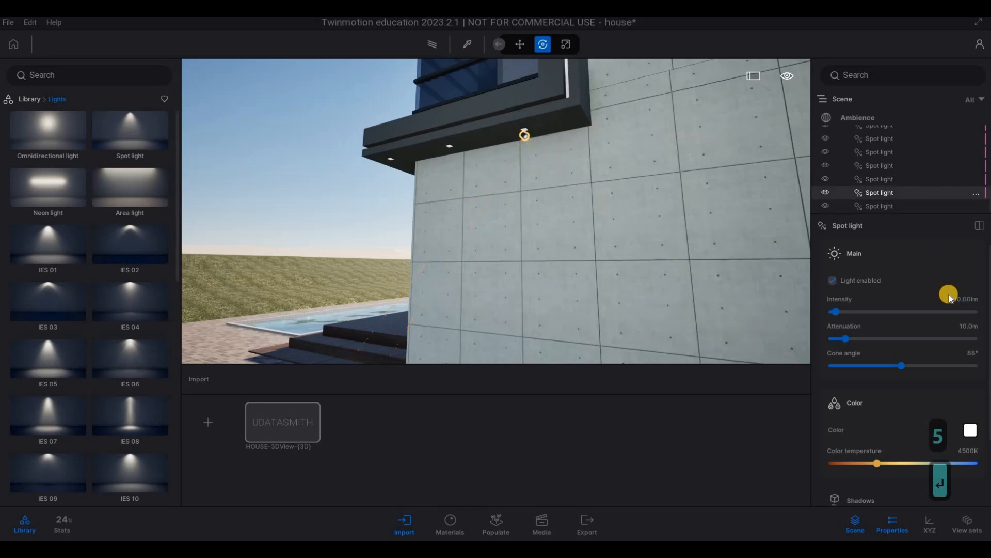
{"action": "left_click", "coordinate": [966, 299]}
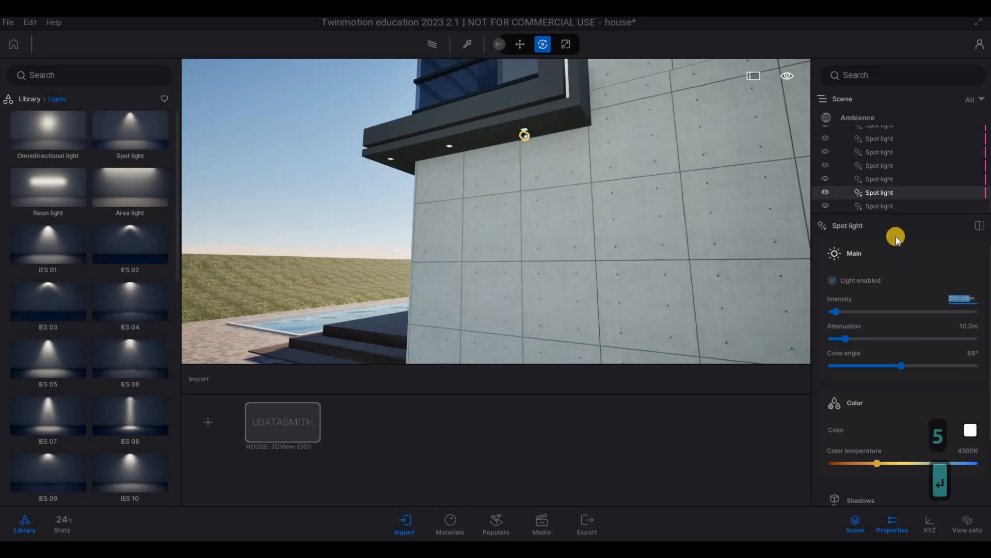
{"action": "type", "text": "5"}
{"action": "left_click", "coordinate": [890, 179]}
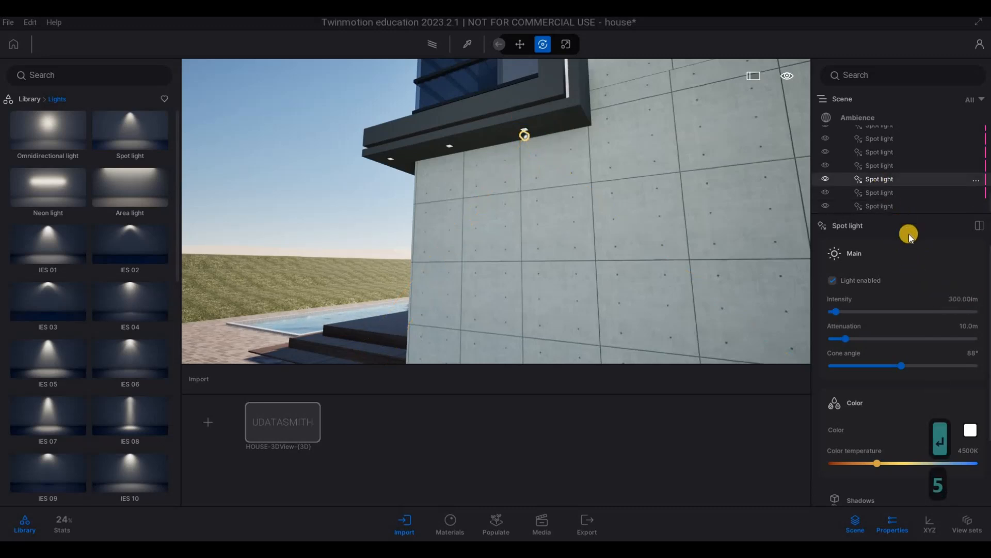
{"action": "left_click", "coordinate": [873, 209]}
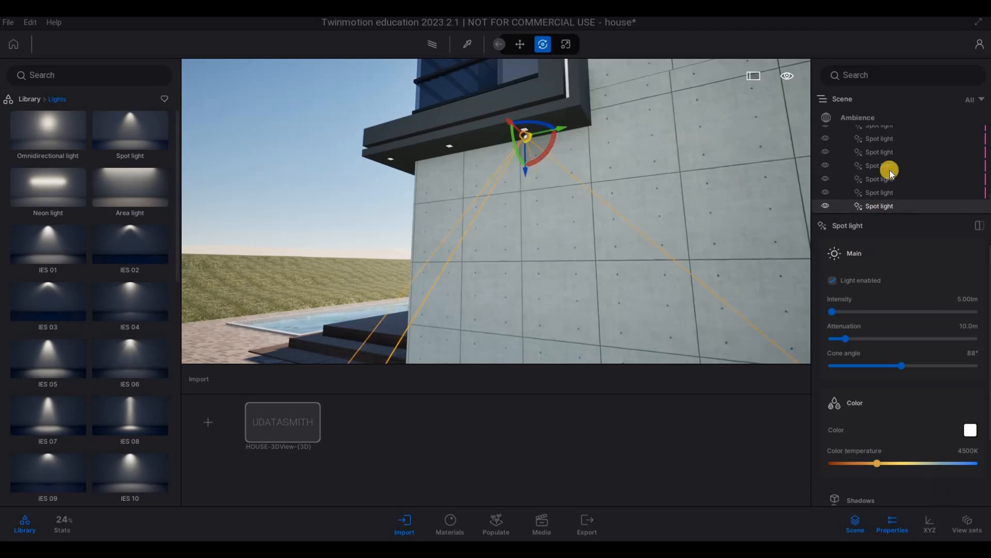
Step: Select all the spot lights in the scene list together and set their intensity to 5 lm
{"action": "scroll", "coordinate": [888, 173], "scroll_direction": "up", "scroll_amount": 1}
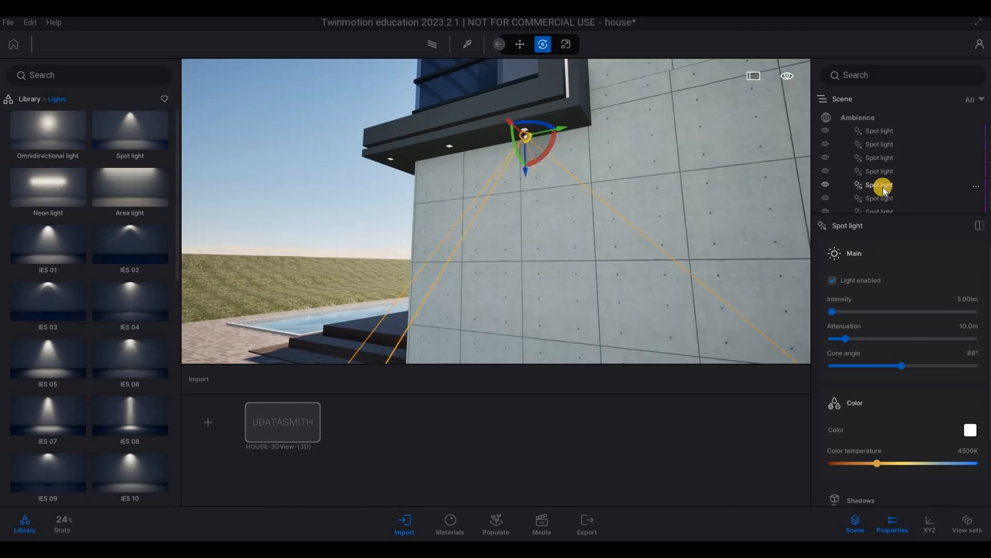
{"action": "scroll", "coordinate": [884, 186], "scroll_direction": "up", "scroll_amount": 3}
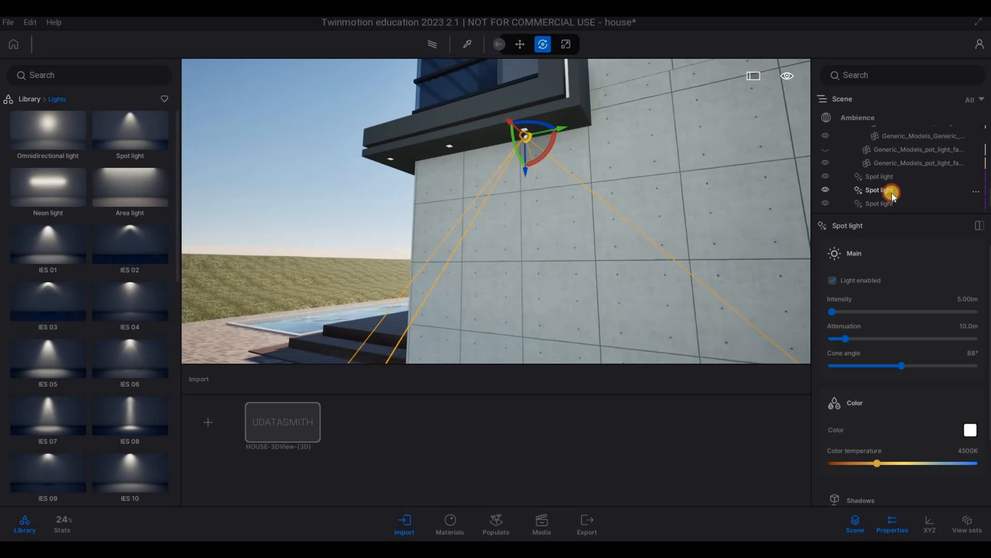
{"action": "left_click", "coordinate": [889, 191], "text": "shift"}
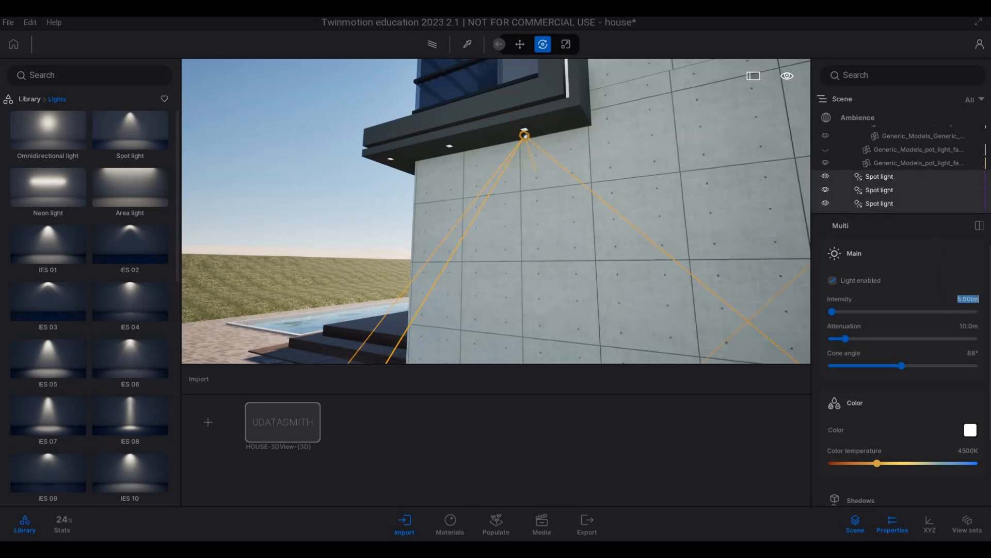
{"action": "type", "text": "5"}
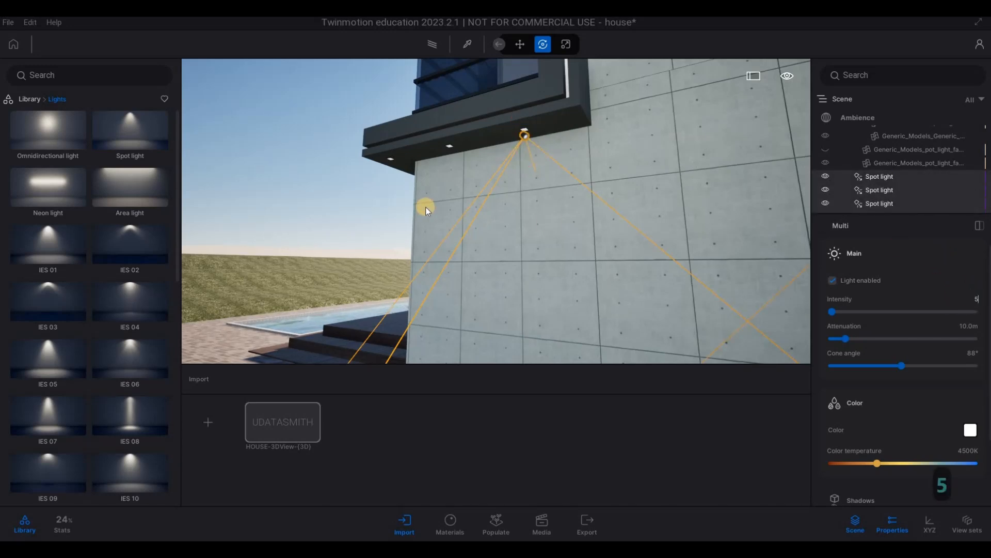
{"action": "key", "text": "Return"}
Step: Copy the pool-side overhang spot light along its pot light row as two instances spaced 1 m apart
{"action": "key", "text": "a"}
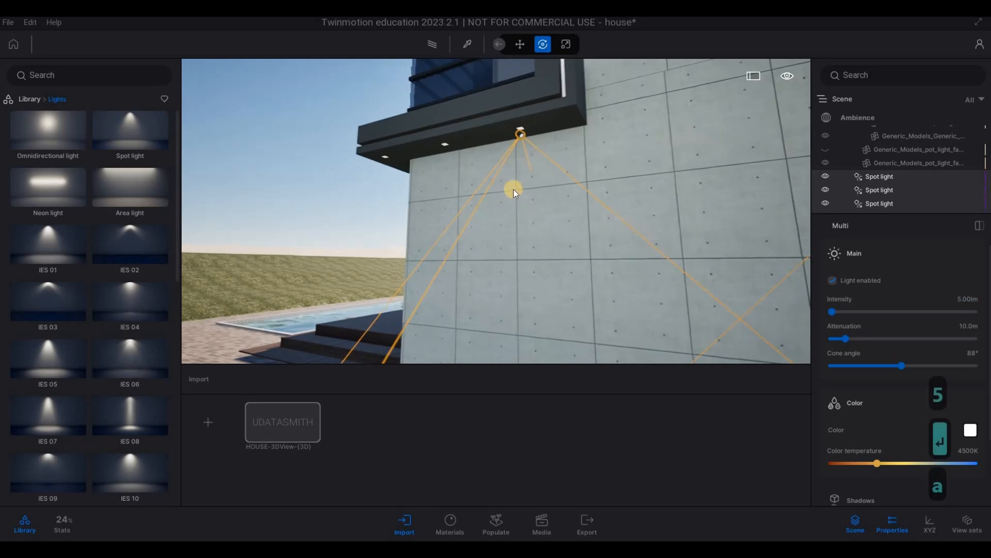
{"action": "left_click", "coordinate": [509, 188]}
{"action": "key", "text": "a"}
{"action": "key", "text": "a"}
{"action": "key", "text": "a"}
{"action": "key", "text": "a"}
{"action": "key", "text": "a"}
{"action": "key", "text": "a"}
{"action": "key", "text": "a"}
{"action": "key", "text": "a"}
{"action": "key", "text": "a"}
{"action": "key", "text": "a"}
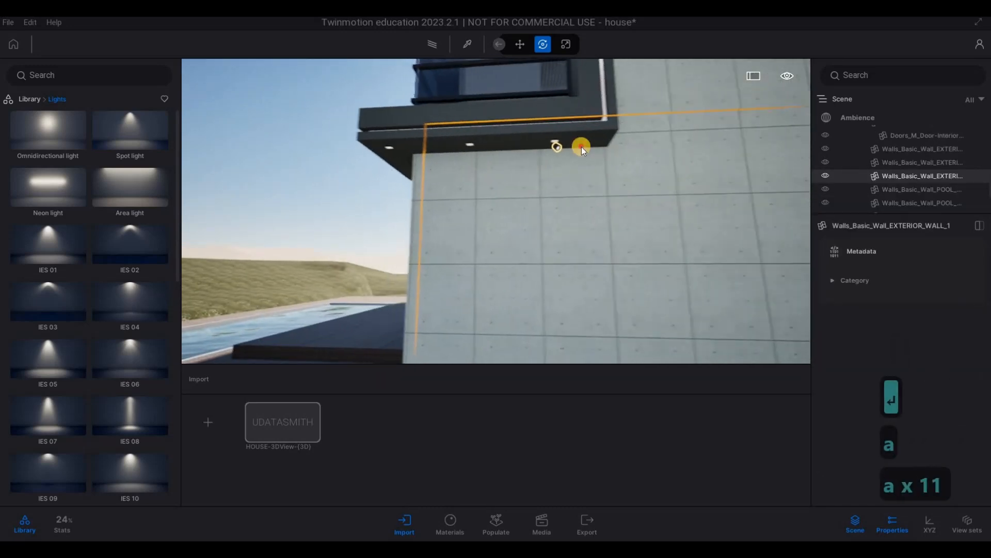
{"action": "left_click", "coordinate": [546, 151]}
{"action": "left_click_drag", "start_coordinate": [547, 151], "coordinate": [461, 153]}
{"action": "left_click_drag", "start_coordinate": [490, 231], "coordinate": [498, 289], "text": "alt"}
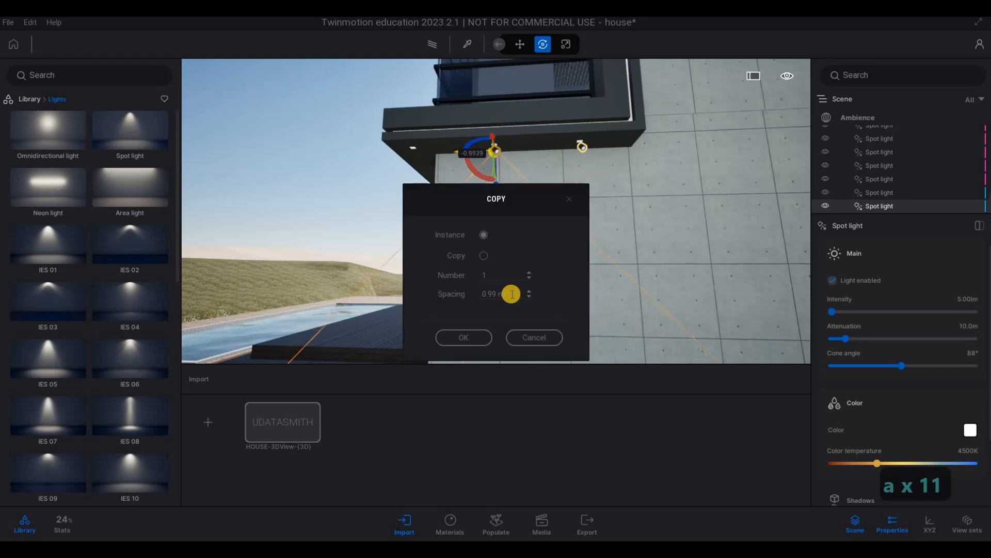
{"action": "type", "text": "1"}
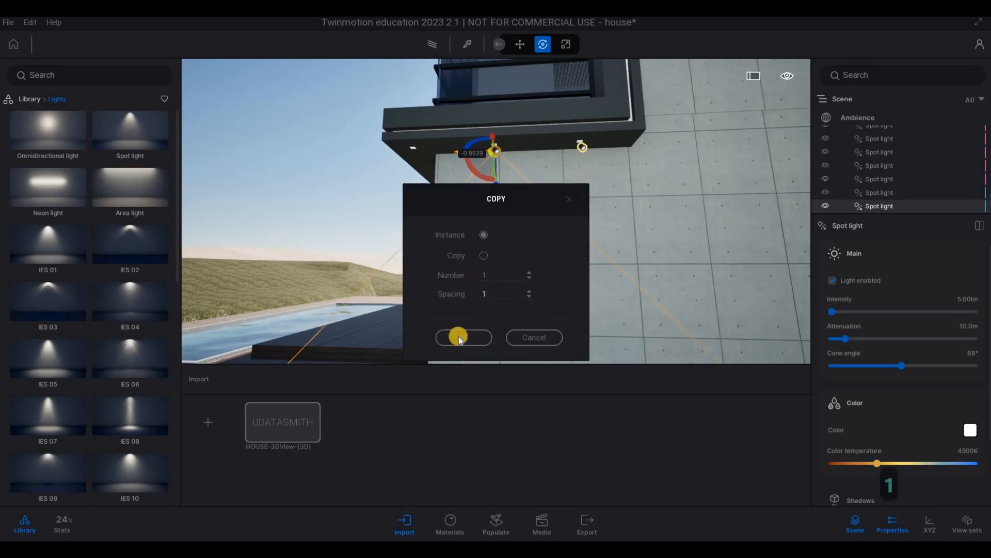
{"action": "left_click", "coordinate": [487, 276]}
{"action": "type", "text": "2"}
Step: Examine the placed spot lights around the house, ending with a view of the driveway and entrance soffit
{"action": "key", "text": "s"}
{"action": "right_click_drag", "start_coordinate": [620, 257], "coordinate": [643, 273]}
{"action": "key", "text": "d"}
{"action": "key", "text": "w"}
{"action": "key", "text": "q"}
{"action": "key", "text": "s"}
{"action": "key", "text": "q"}
{"action": "key", "text": "s"}
{"action": "key", "text": "w"}
{"action": "key", "text": "e"}
{"action": "key", "text": "d"}
{"action": "key", "text": "s"}
{"action": "key", "text": "a"}
{"action": "key", "text": "e"}
{"action": "key", "text": "a"}
{"action": "key", "text": "d"}
{"action": "key", "text": "e"}
{"action": "key", "text": "a"}
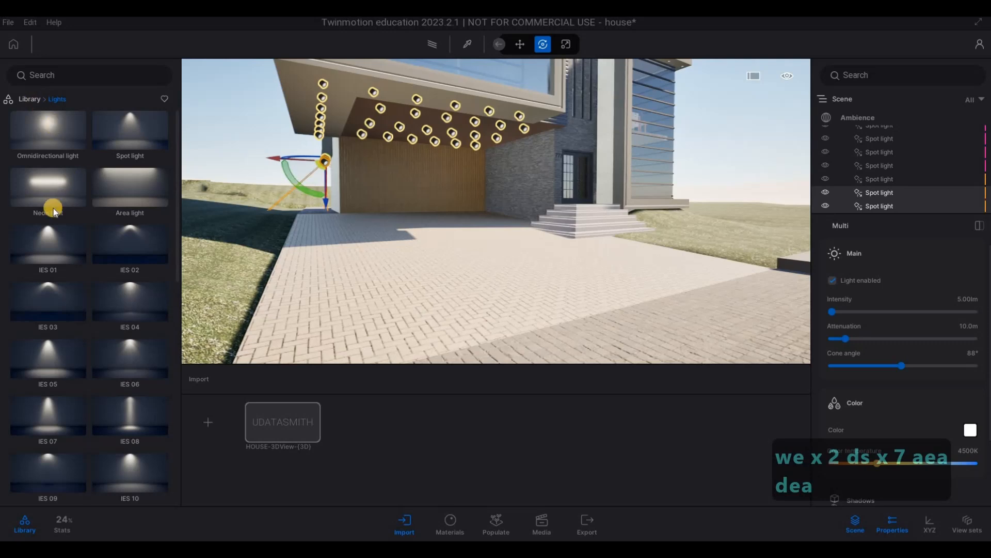
Step: Open the man-made ground materials in the library and browse to the cobblestone materials
{"action": "right_click", "coordinate": [54, 212]}
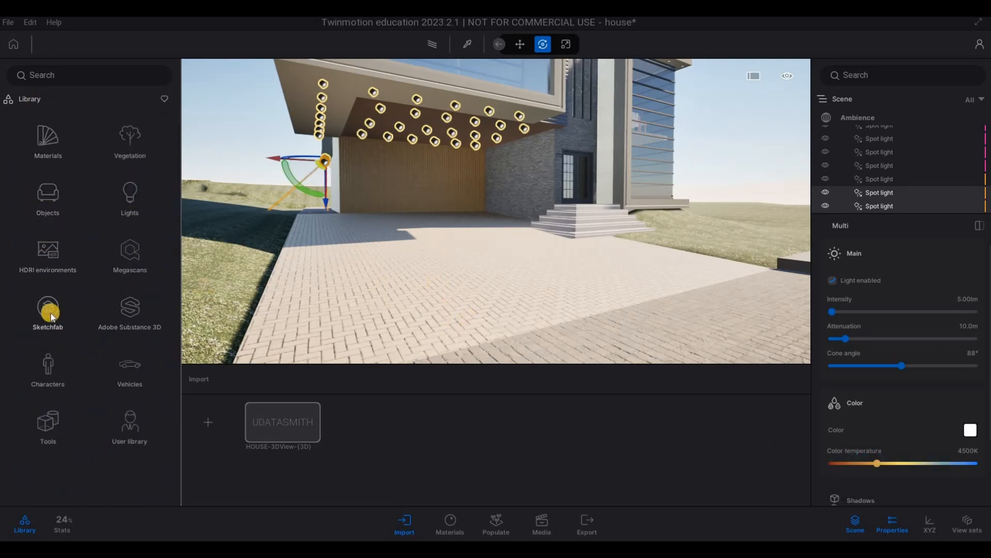
{"action": "left_click", "coordinate": [54, 161]}
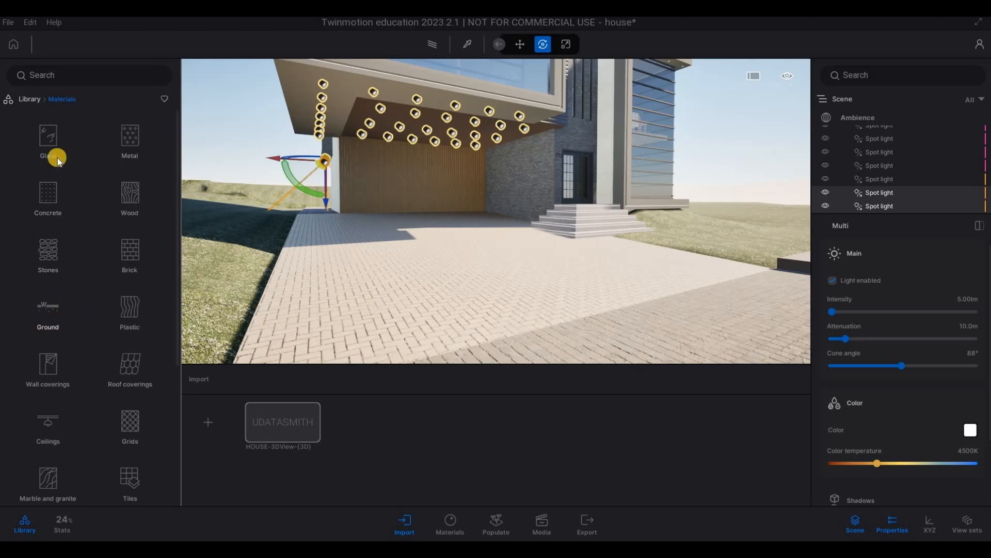
{"action": "left_click", "coordinate": [57, 158]}
{"action": "scroll", "coordinate": [104, 346], "scroll_direction": "down", "scroll_amount": 3}
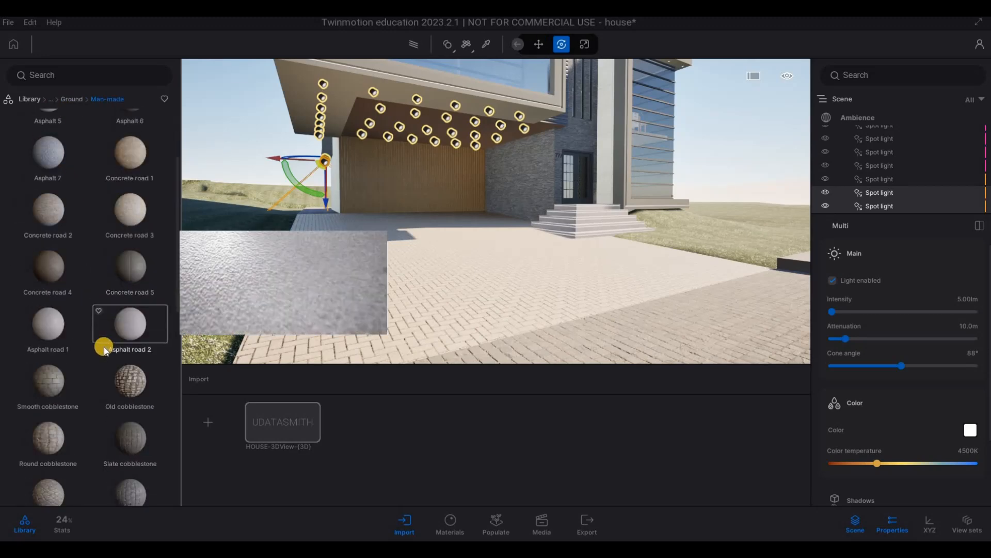
{"action": "scroll", "coordinate": [104, 350], "scroll_direction": "down", "scroll_amount": 3}
{"action": "scroll", "coordinate": [104, 349], "scroll_direction": "down", "scroll_amount": 2}
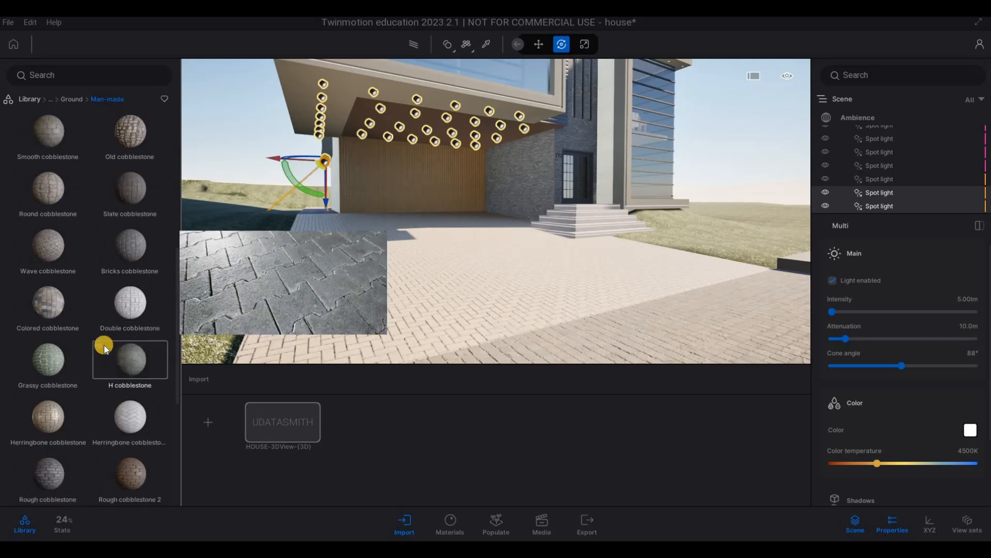
{"action": "scroll", "coordinate": [105, 350], "scroll_direction": "down", "scroll_amount": 1}
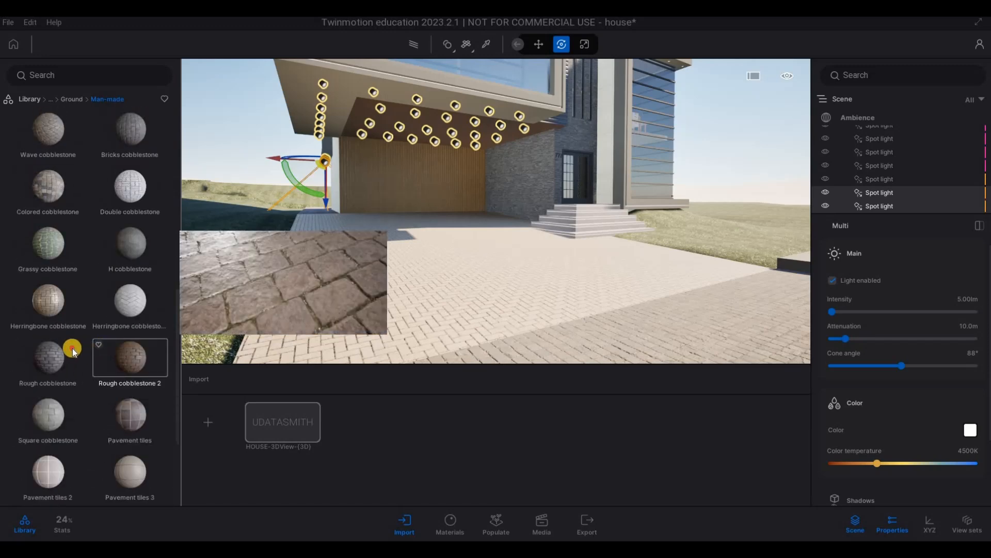
Step: Apply the Rough cobblestone material to the driveway and set its UV scale to 8.36
{"action": "left_click_drag", "start_coordinate": [72, 351], "coordinate": [402, 299]}
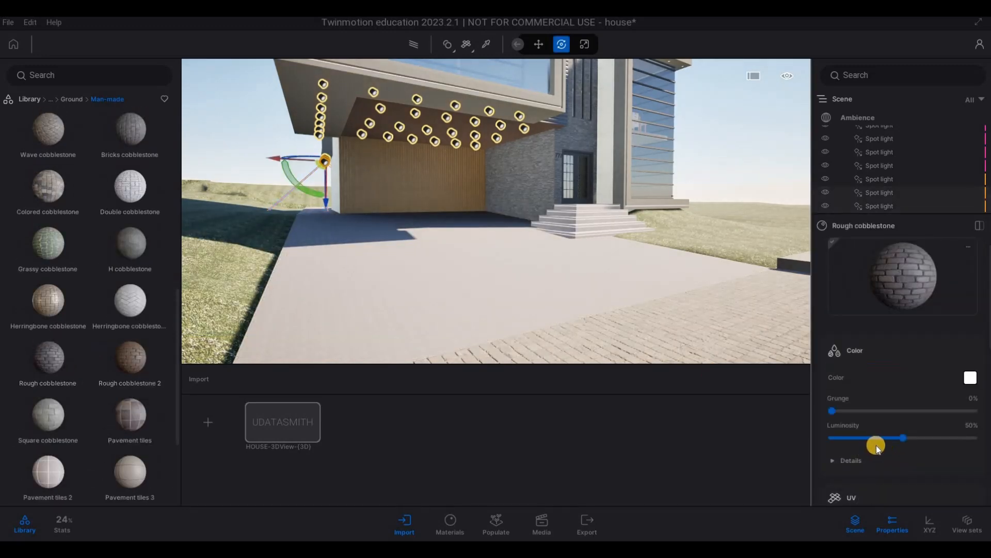
{"action": "scroll", "coordinate": [875, 461], "scroll_direction": "down", "scroll_amount": 4}
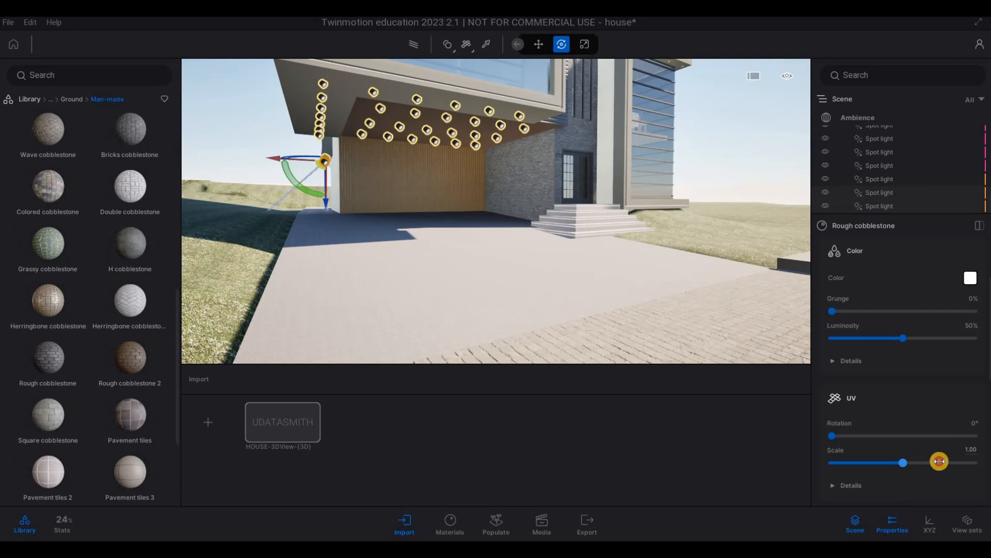
{"action": "left_click_drag", "start_coordinate": [752, 440], "coordinate": [212, 368]}
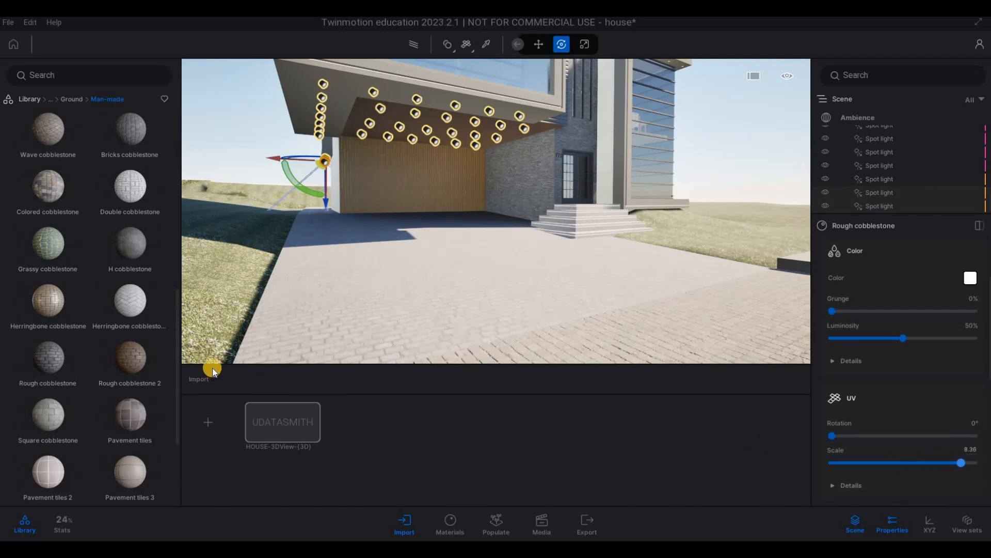
Step: Apply the Pavement tiles 3 material to the driveway and set its UV scale to 8.09
{"action": "scroll", "coordinate": [144, 387], "scroll_direction": "down", "scroll_amount": 2}
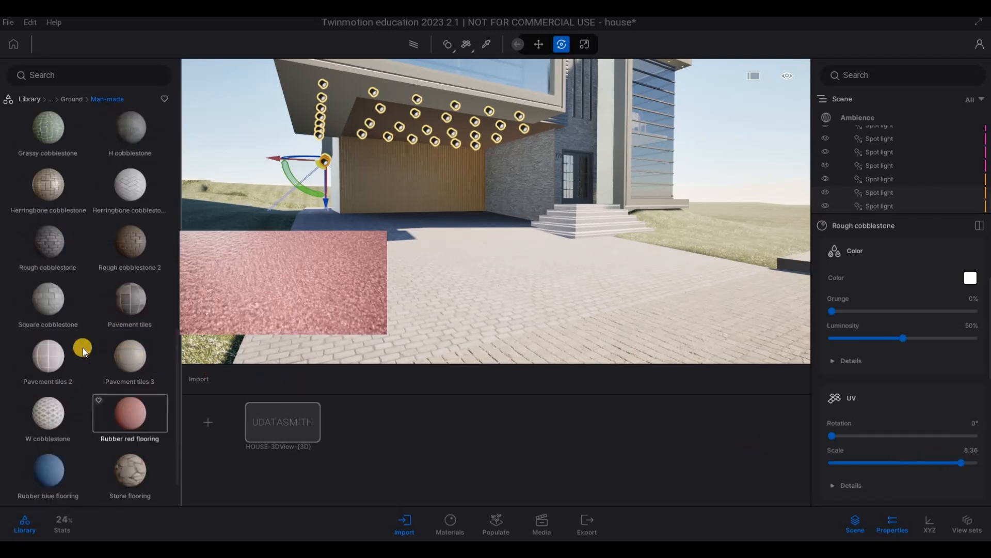
{"action": "mouse_move", "coordinate": [123, 356]}
{"action": "scroll", "coordinate": [113, 382], "scroll_direction": "down", "scroll_amount": 1}
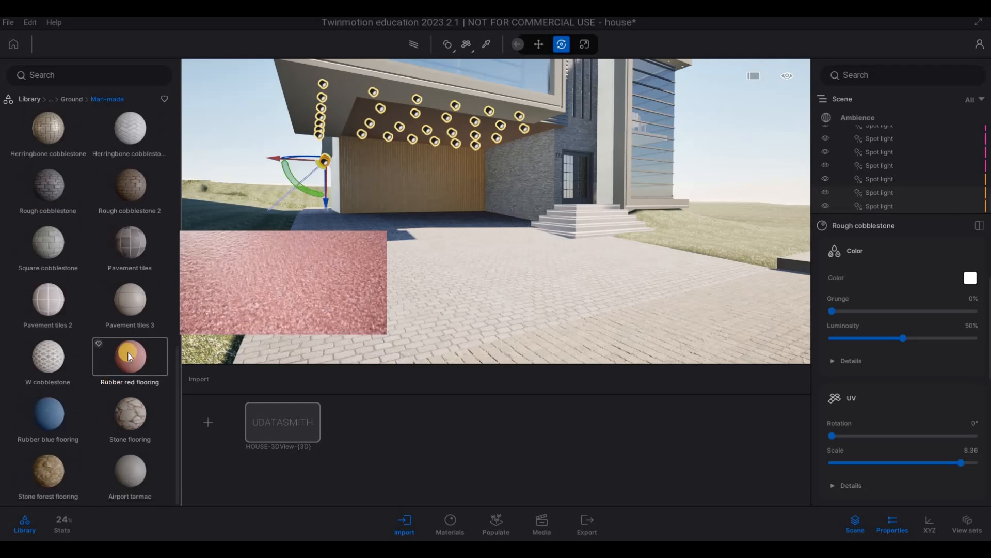
{"action": "left_click_drag", "start_coordinate": [138, 312], "coordinate": [358, 321]}
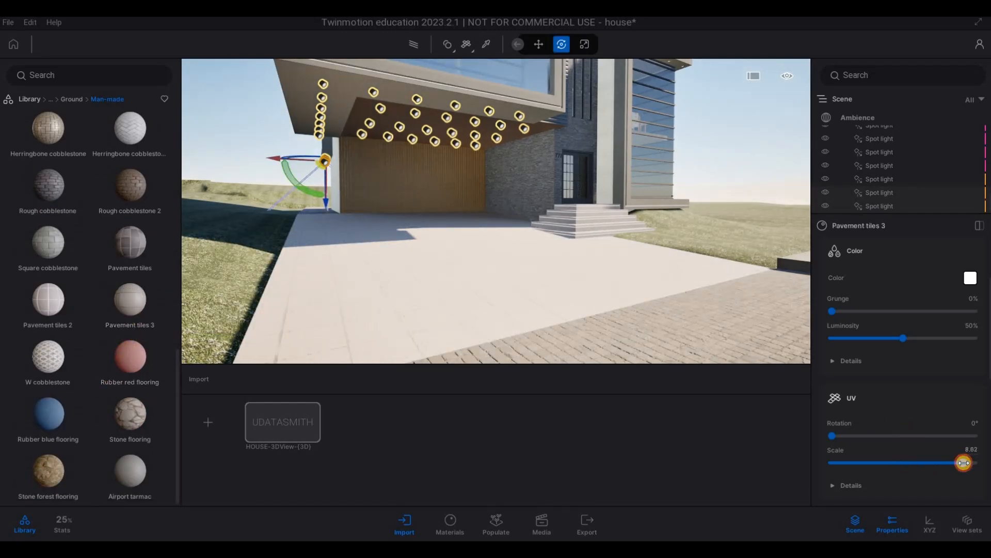
{"action": "left_click_drag", "start_coordinate": [960, 463], "coordinate": [959, 462]}
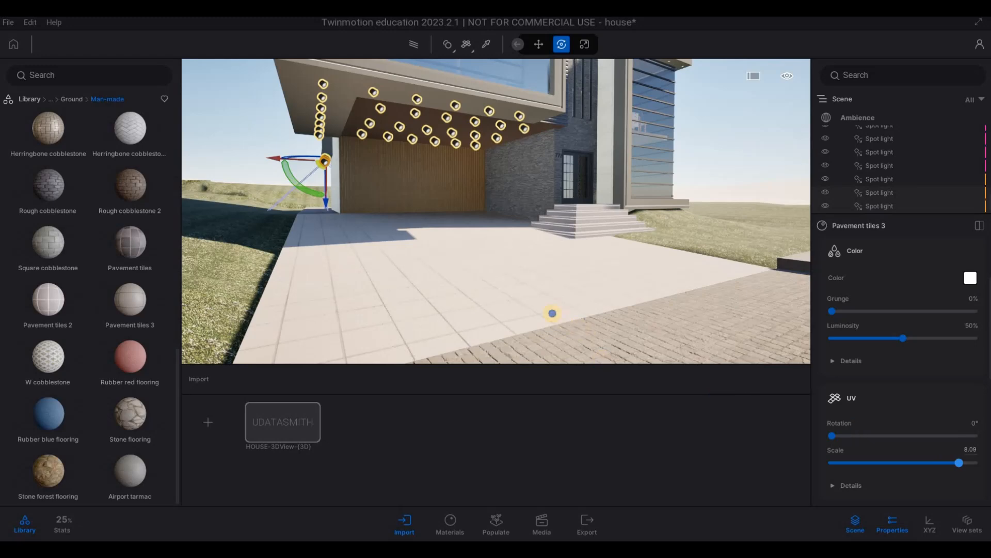
Step: Examine the tiled driveway and the house front from the street and from a higher viewpoint
{"action": "key", "text": "s"}
{"action": "key", "text": "s"}
{"action": "key", "text": "s"}
{"action": "key", "text": "s"}
{"action": "key", "text": "s"}
{"action": "key", "text": "s"}
{"action": "key", "text": "s"}
{"action": "key", "text": "s"}
{"action": "key", "text": "s"}
{"action": "key", "text": "s"}
{"action": "key", "text": "e"}
{"action": "key", "text": "s"}
{"action": "key", "text": "s"}
{"action": "key", "text": "s"}
{"action": "key", "text": "s"}
{"action": "key", "text": "s"}
{"action": "key", "text": "s"}
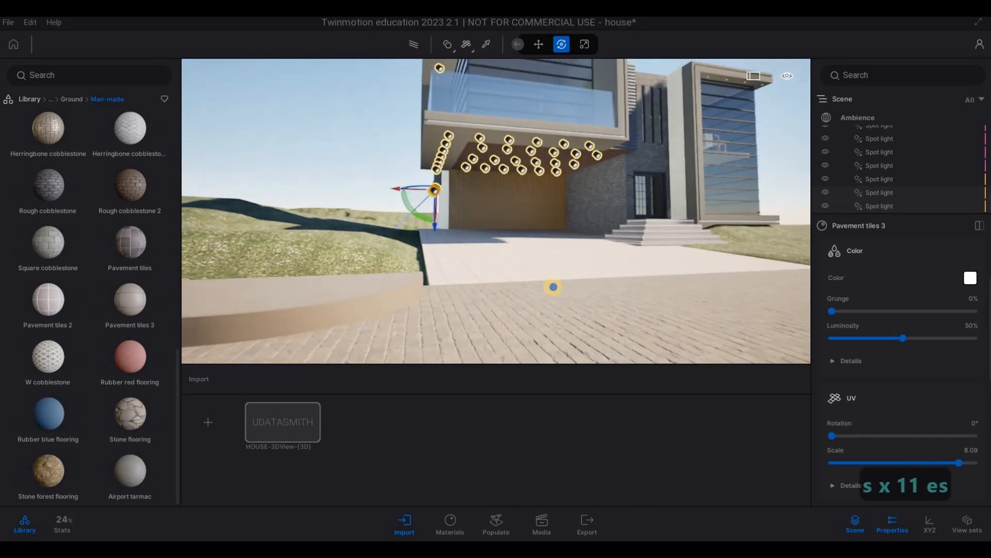
{"action": "key", "text": "a"}
{"action": "key", "text": "a"}
{"action": "key", "text": "a"}
{"action": "key", "text": "d"}
{"action": "key", "text": "d"}
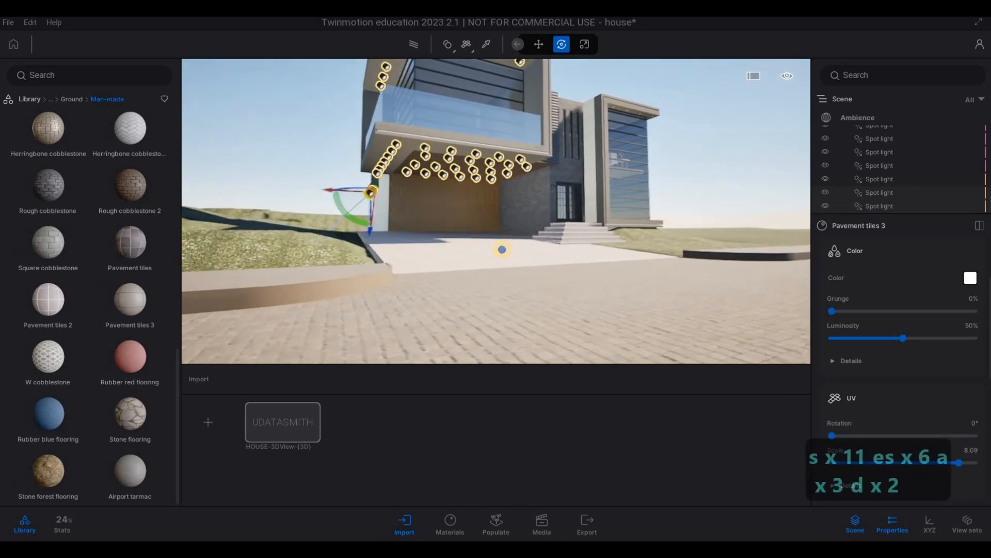
{"action": "key", "text": "d"}
{"action": "key", "text": "d"}
{"action": "key", "text": "d"}
{"action": "key", "text": "d"}
{"action": "key", "text": "d"}
{"action": "key", "text": "d"}
{"action": "key", "text": "d"}
{"action": "key", "text": "d"}
{"action": "key", "text": "d"}
{"action": "key", "text": "d"}
{"action": "key", "text": "d"}
{"action": "key", "text": "d"}
{"action": "key", "text": "d"}
{"action": "key", "text": "q"}
{"action": "key", "text": "q"}
{"action": "key", "text": "a"}
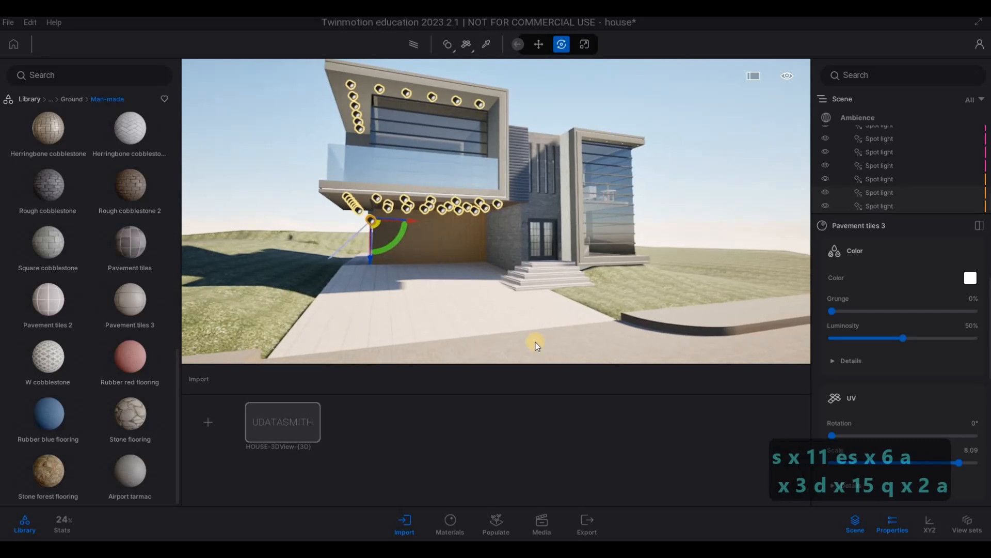
{"action": "key", "text": "a"}
{"action": "key", "text": "w"}
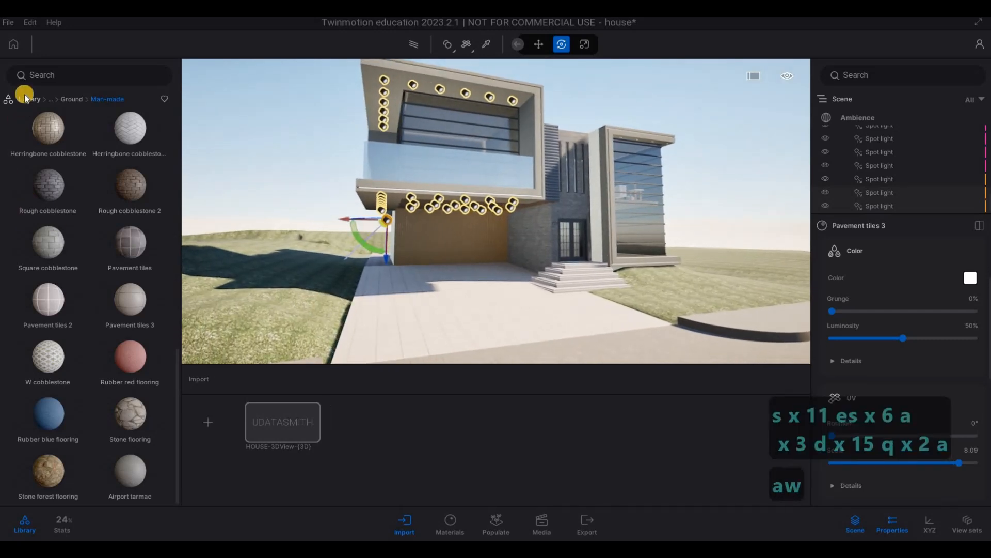
Step: Open the car models in the library's vehicles category
{"action": "left_click", "coordinate": [29, 99]}
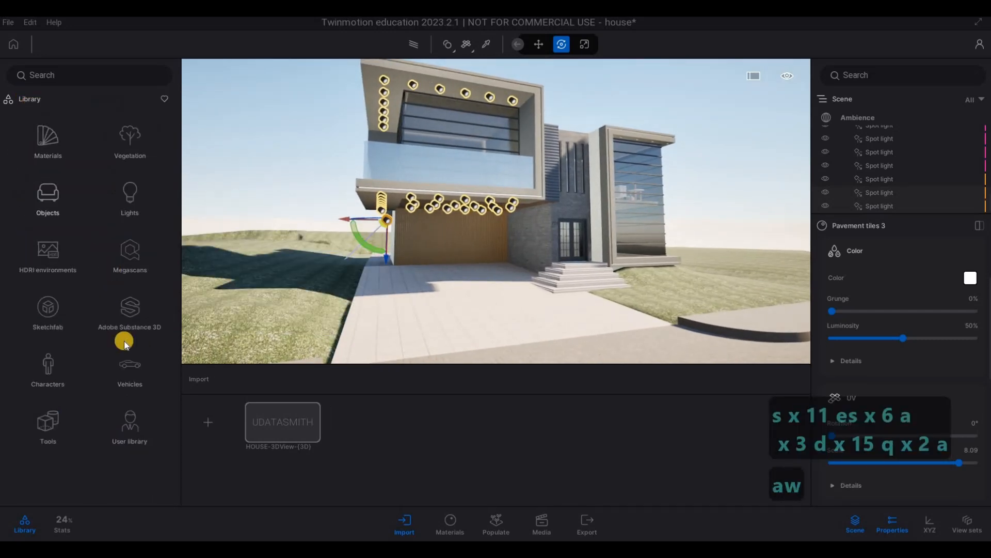
{"action": "left_click", "coordinate": [129, 365]}
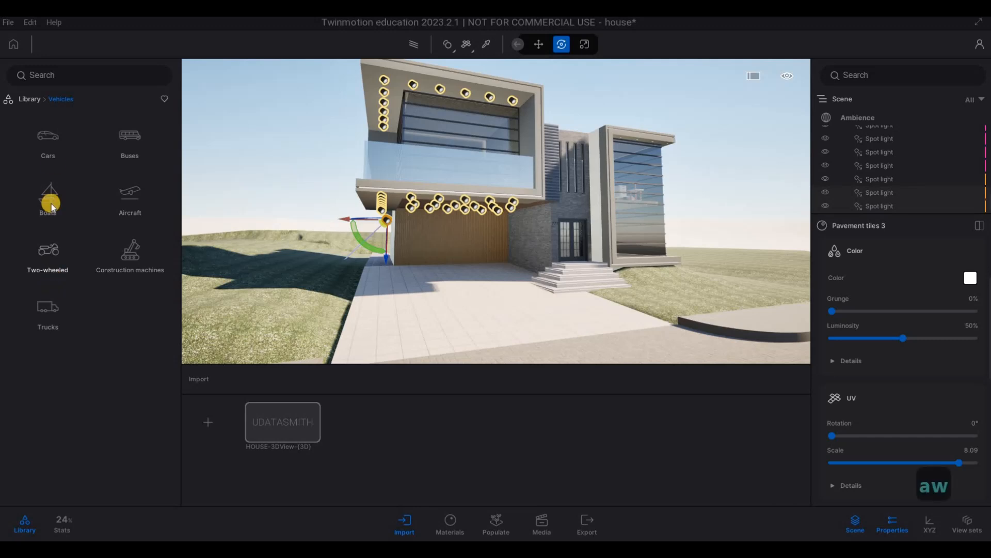
{"action": "left_click", "coordinate": [49, 149]}
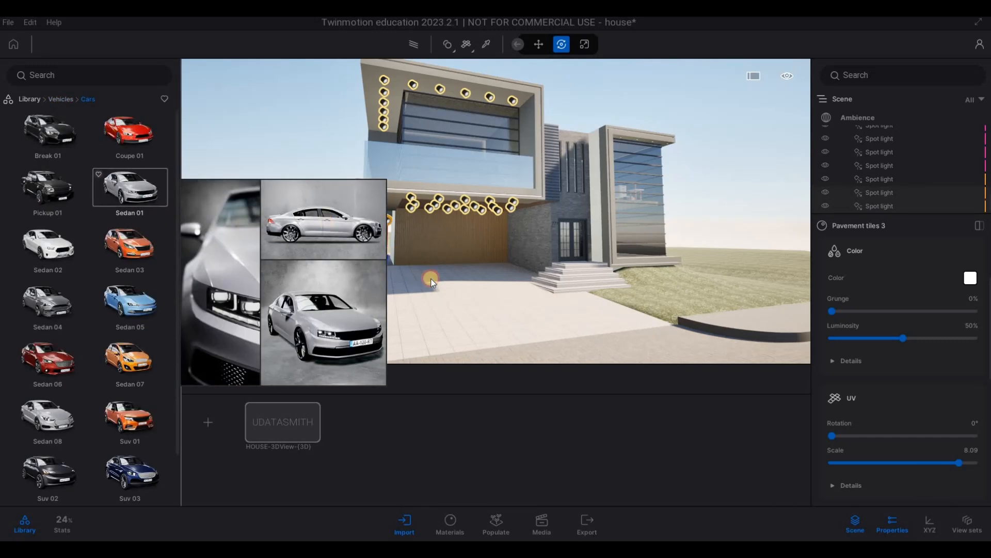
Step: Place a Coupe 01 on the driveway near the entrance steps and rotate it by -90°
{"action": "left_click", "coordinate": [481, 293]}
{"action": "left_click_drag", "start_coordinate": [129, 135], "coordinate": [434, 262]}
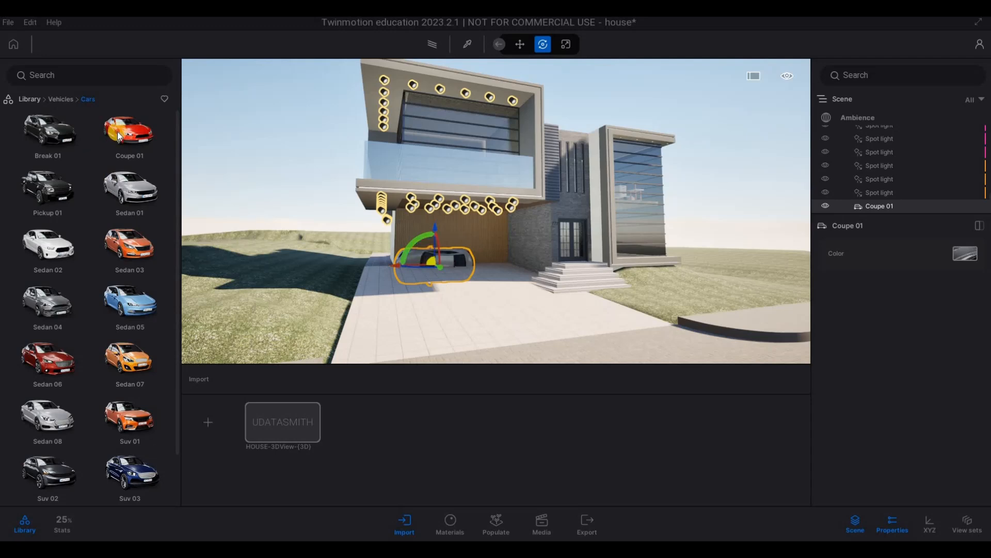
{"action": "key", "text": "Delete"}
{"action": "left_click_drag", "start_coordinate": [119, 137], "coordinate": [540, 295]}
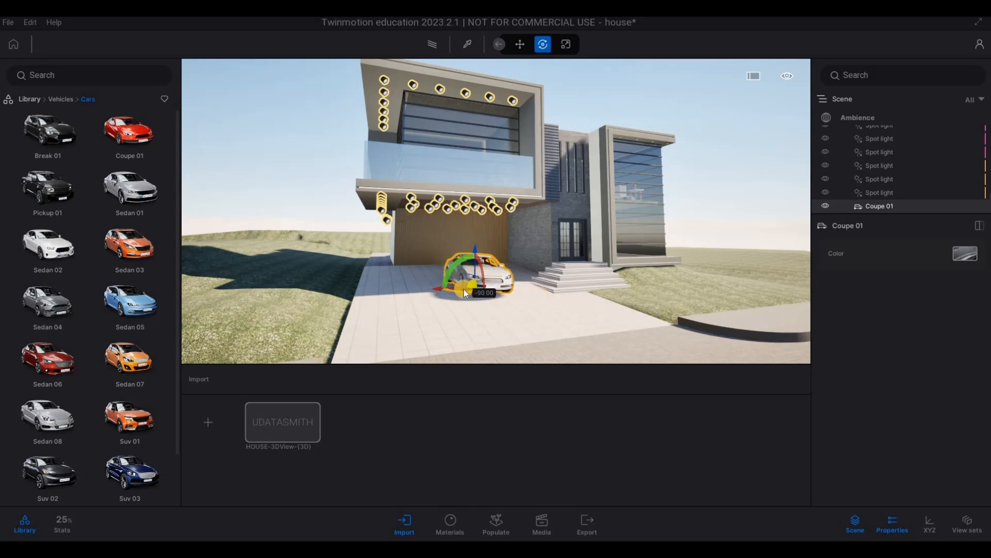
{"action": "left_click_drag", "start_coordinate": [464, 290], "coordinate": [477, 280]}
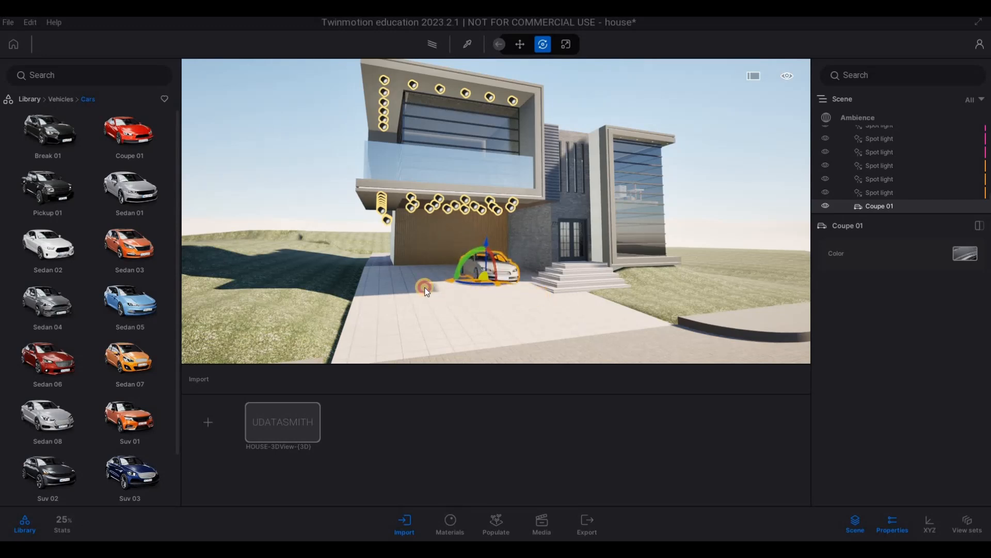
Step: Place a red Pickup 01 on the driveway beside the coupe, discarding the first pickup and undoing its last changes
{"action": "mouse_move", "coordinate": [59, 187]}
{"action": "left_click_drag", "start_coordinate": [58, 187], "coordinate": [318, 276]}
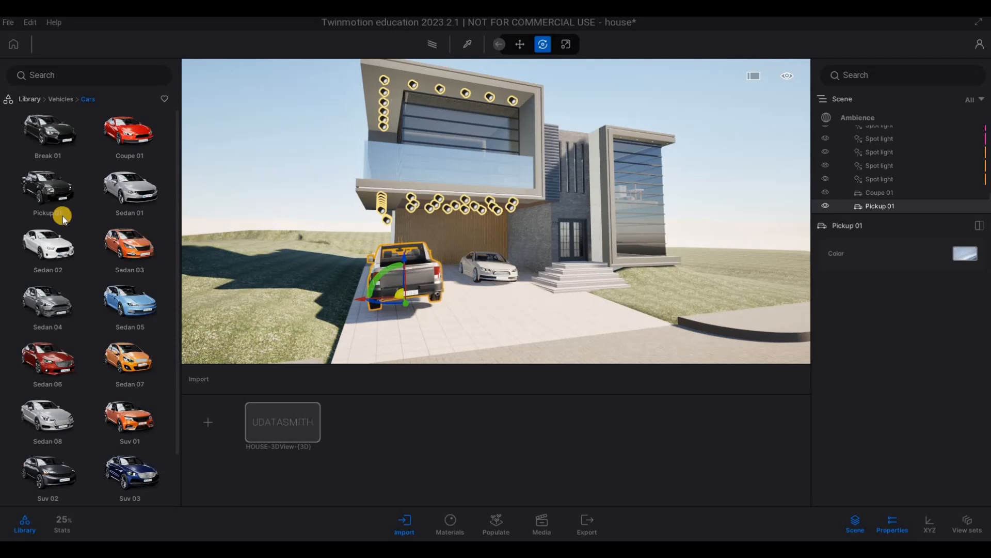
{"action": "key", "text": "Delete"}
{"action": "left_click_drag", "start_coordinate": [52, 197], "coordinate": [454, 320]}
{"action": "left_click_drag", "start_coordinate": [393, 317], "coordinate": [451, 313]}
{"action": "key", "text": "ctrl+z"}
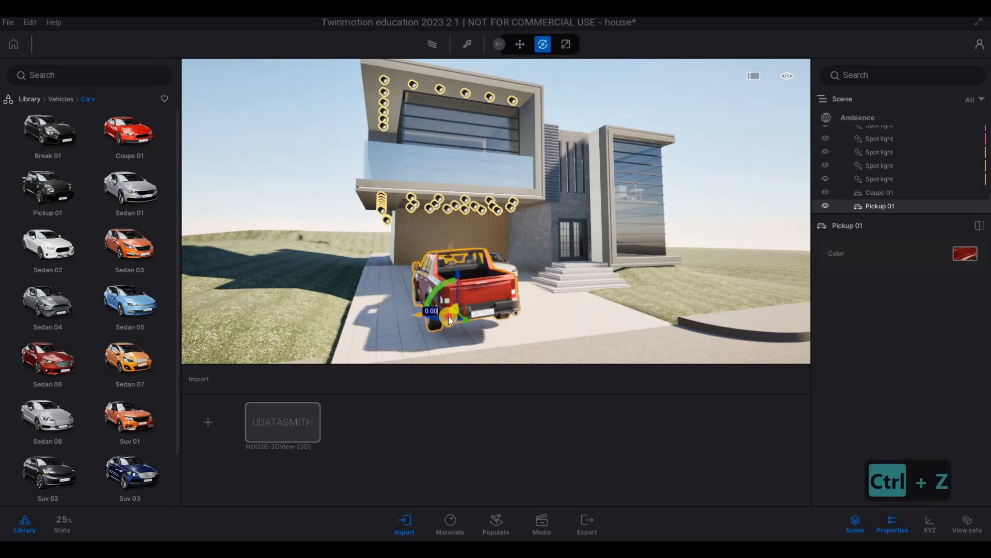
{"action": "key", "text": "ctrl+z"}
{"action": "key", "text": "ctrl+z"}
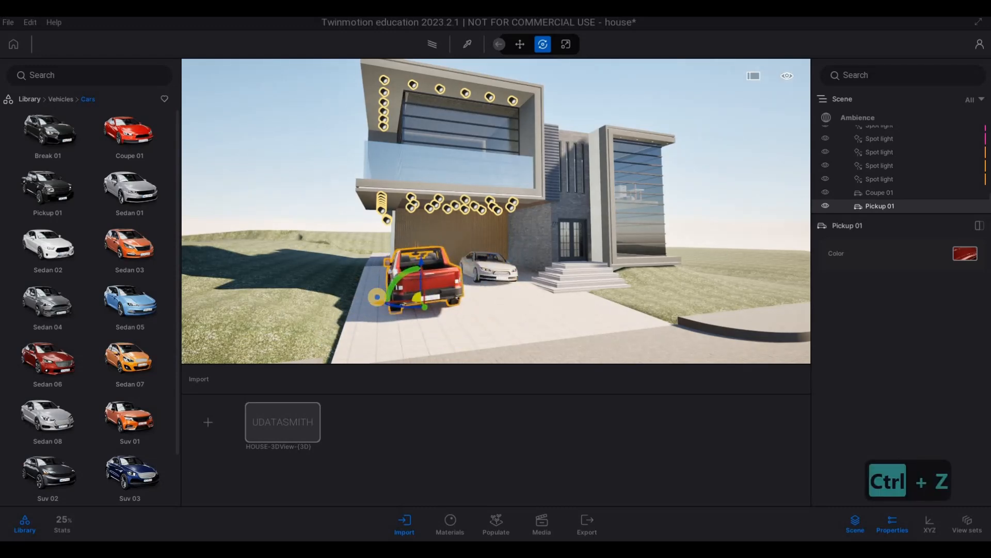
Step: Rotate the pickup so that it lines up with the driveway
{"action": "key", "text": "d"}
{"action": "key", "text": "d"}
{"action": "key", "text": "d"}
{"action": "key", "text": "d"}
{"action": "key", "text": "d"}
{"action": "key", "text": "d"}
{"action": "key", "text": "d"}
{"action": "key", "text": "d"}
{"action": "key", "text": "d"}
{"action": "key", "text": "w"}
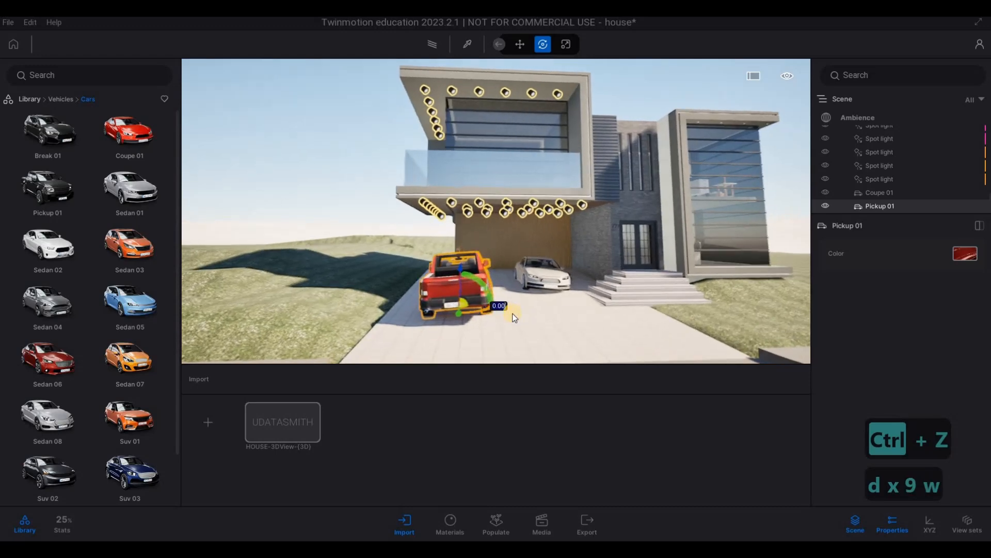
{"action": "key", "text": "w"}
{"action": "key", "text": "w"}
{"action": "key", "text": "w"}
{"action": "key", "text": "w"}
{"action": "key", "text": "w"}
{"action": "key", "text": "a"}
{"action": "key", "text": "e"}
{"action": "key", "text": "e"}
{"action": "key", "text": "e"}
{"action": "key", "text": "e"}
{"action": "key", "text": "e"}
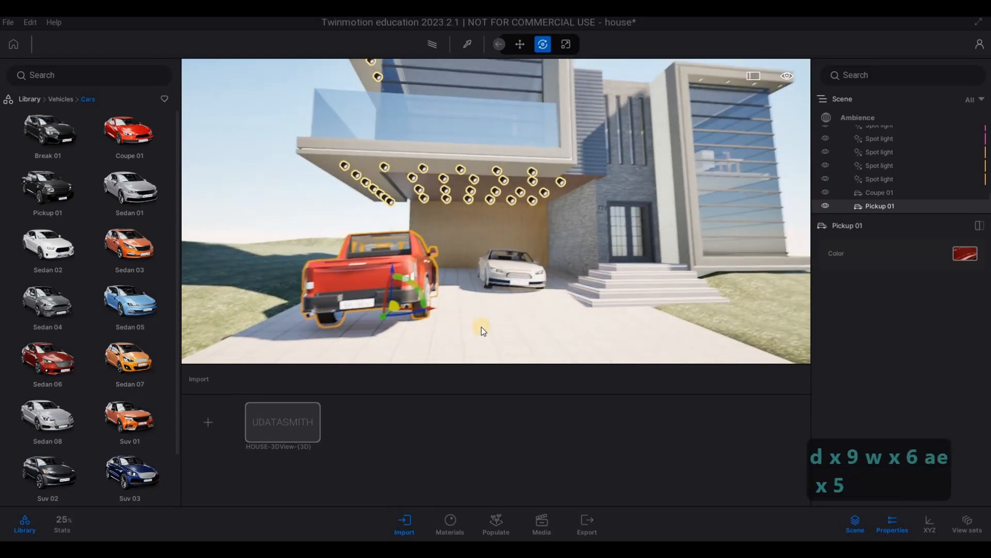
{"action": "key", "text": "a"}
{"action": "key", "text": "a"}
{"action": "key", "text": "a"}
{"action": "key", "text": "a"}
{"action": "key", "text": "a"}
{"action": "key", "text": "a"}
{"action": "key", "text": "a"}
{"action": "key", "text": "a"}
{"action": "key", "text": "a"}
{"action": "key", "text": "a"}
{"action": "key", "text": "a"}
{"action": "key", "text": "a"}
{"action": "key", "text": "a"}
{"action": "key", "text": "a"}
{"action": "key", "text": "a"}
{"action": "key", "text": "a"}
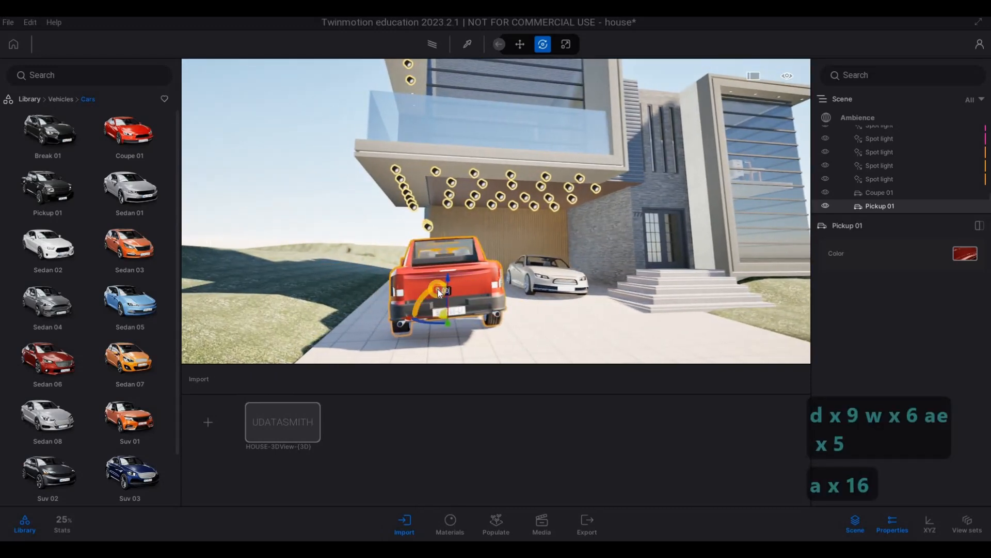
{"action": "left_click_drag", "start_coordinate": [438, 289], "coordinate": [414, 245]}
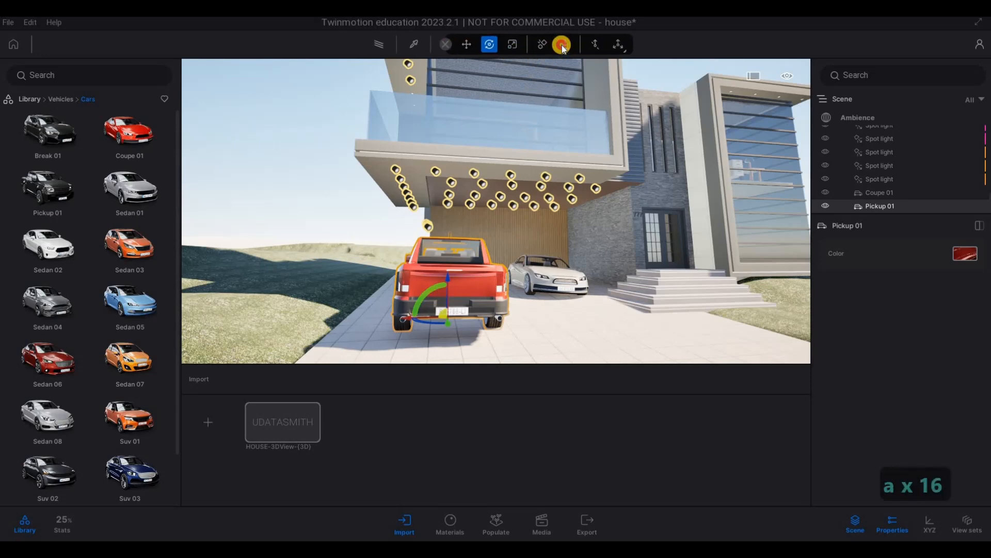
Step: Try the Gravity tool on the pickup and raise the vehicle above the driveway
{"action": "left_click", "coordinate": [563, 45]}
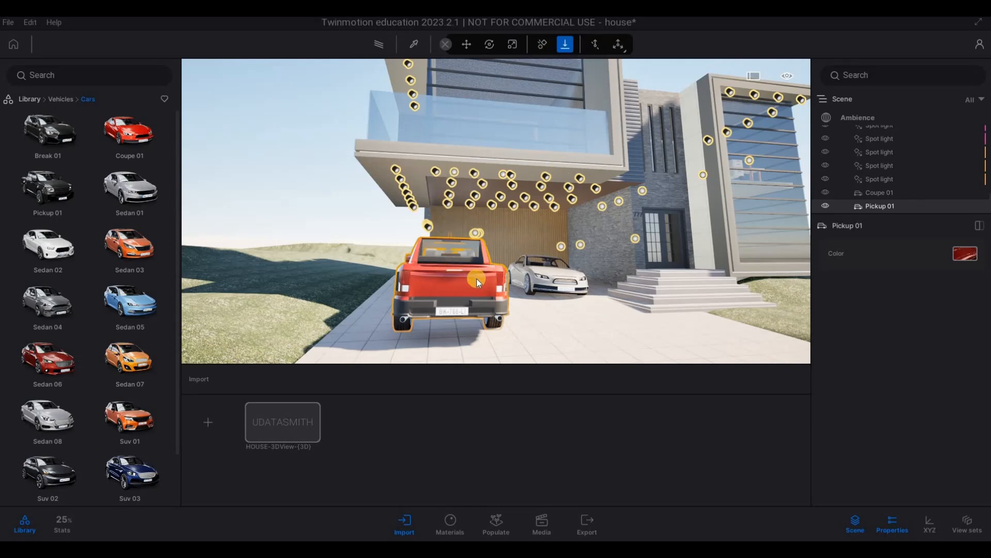
{"action": "key", "text": "a"}
{"action": "key", "text": "a"}
{"action": "key", "text": "Tab"}
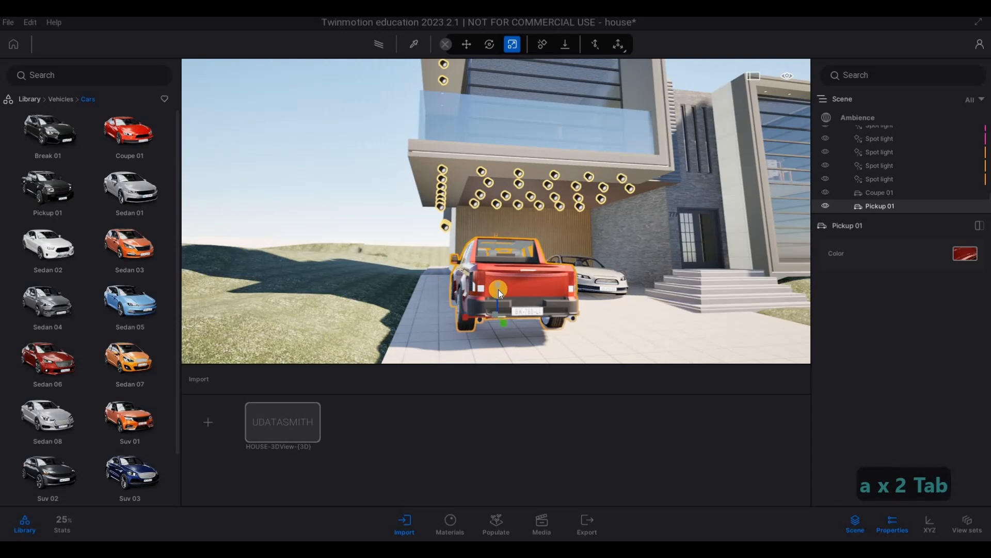
{"action": "key", "text": "Tab"}
{"action": "left_click_drag", "start_coordinate": [504, 253], "coordinate": [554, 45]}
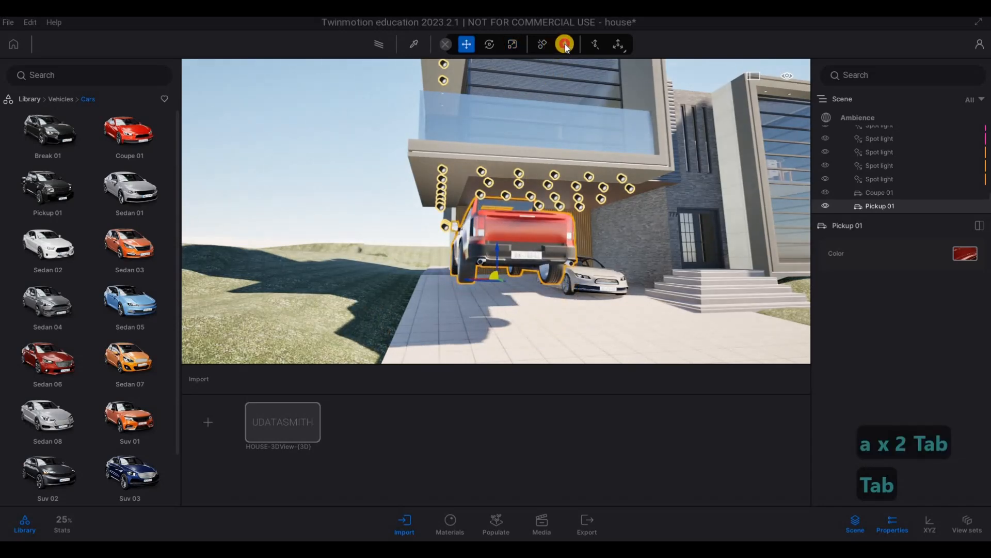
Step: Try to drop the raised pickup onto the driveway with the Gravity tool, and delete the pickup
{"action": "left_click", "coordinate": [565, 44]}
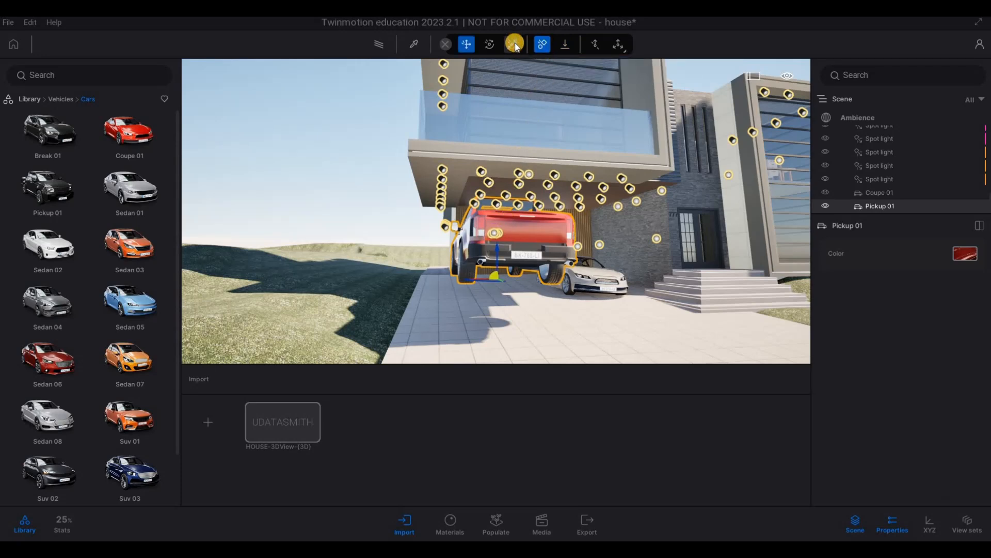
{"action": "key", "text": "Tab"}
{"action": "key", "text": "Tab"}
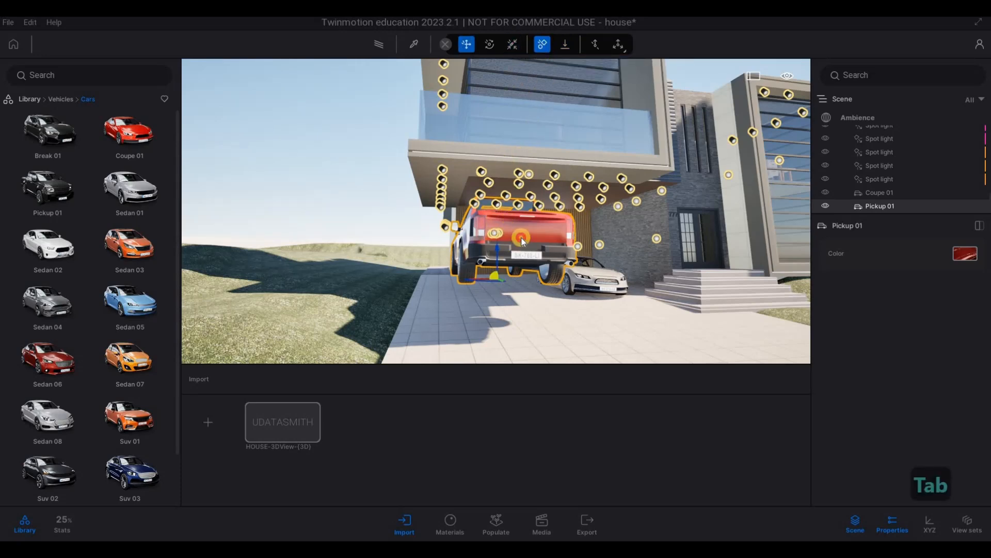
{"action": "key", "text": "F1"}
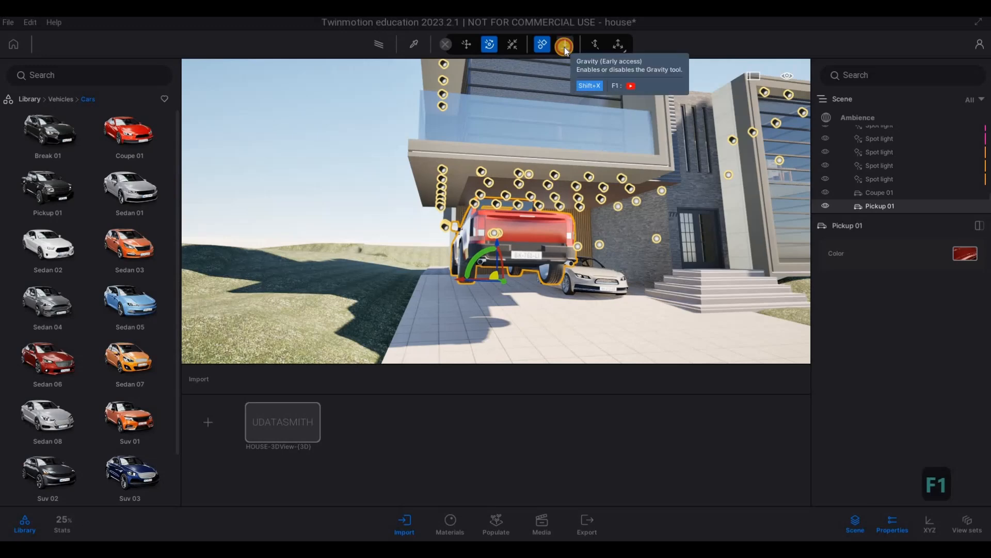
{"action": "key", "text": "a"}
{"action": "key", "text": "w"}
{"action": "key", "text": "a"}
{"action": "key", "text": "w"}
{"action": "key", "text": "a"}
{"action": "key", "text": "w"}
{"action": "key", "text": "a"}
{"action": "key", "text": "w"}
{"action": "key", "text": "a"}
{"action": "key", "text": "w"}
{"action": "key", "text": "a"}
{"action": "key", "text": "w"}
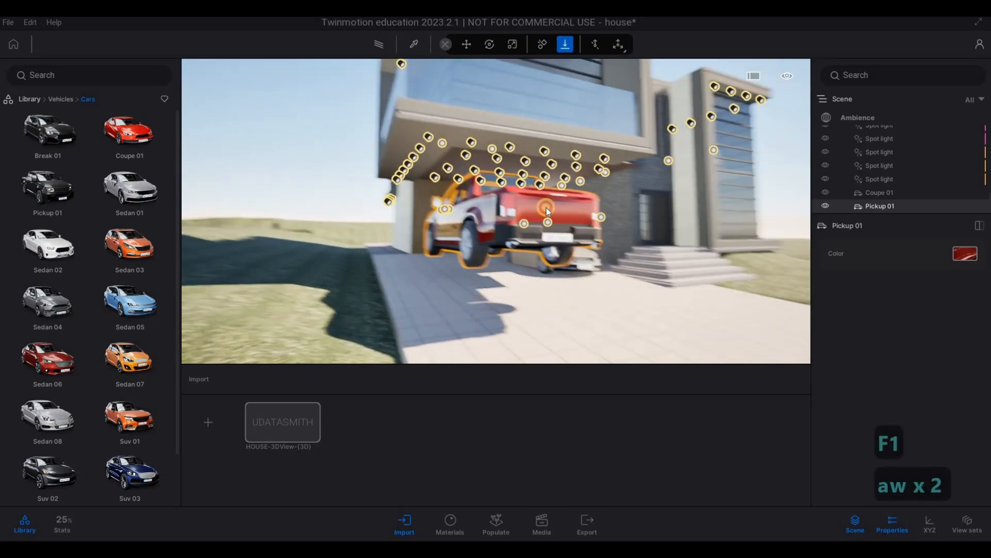
{"action": "key", "text": "q"}
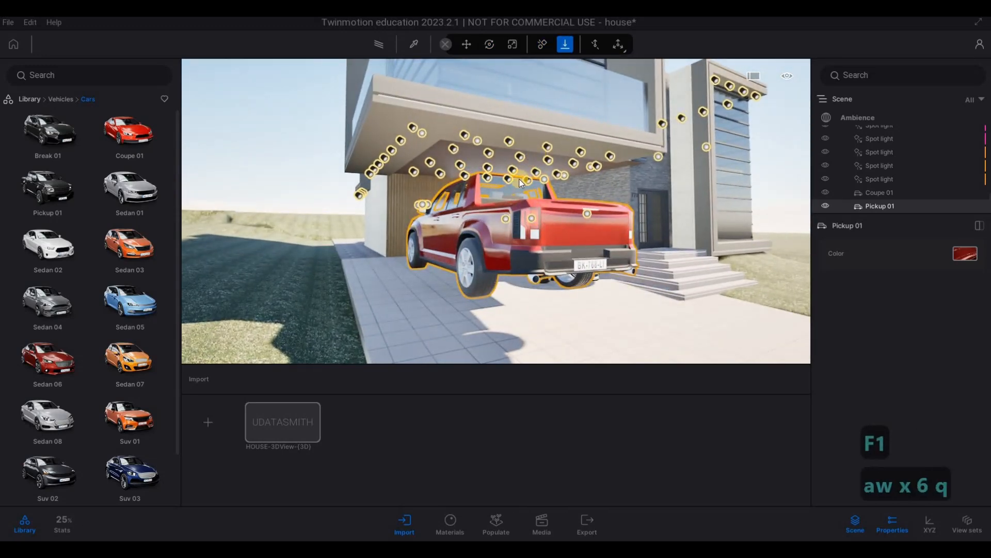
{"action": "key", "text": "Delete"}
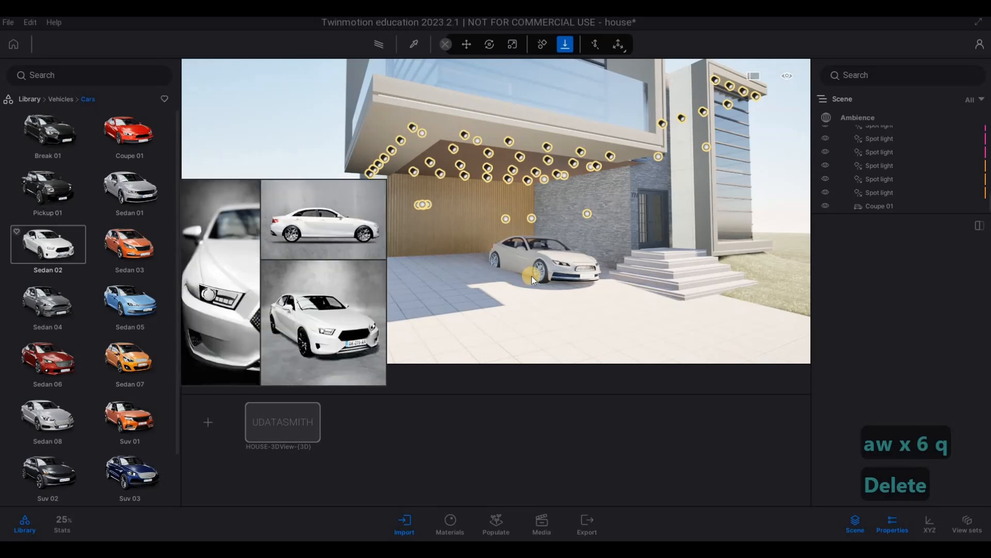
Step: Delete the parked coupe, try another Coupe 01 on the opposite side of the driveway, and delete it as well
{"action": "key", "text": "a"}
{"action": "key", "text": "d"}
{"action": "key", "text": "w"}
{"action": "key", "text": "w"}
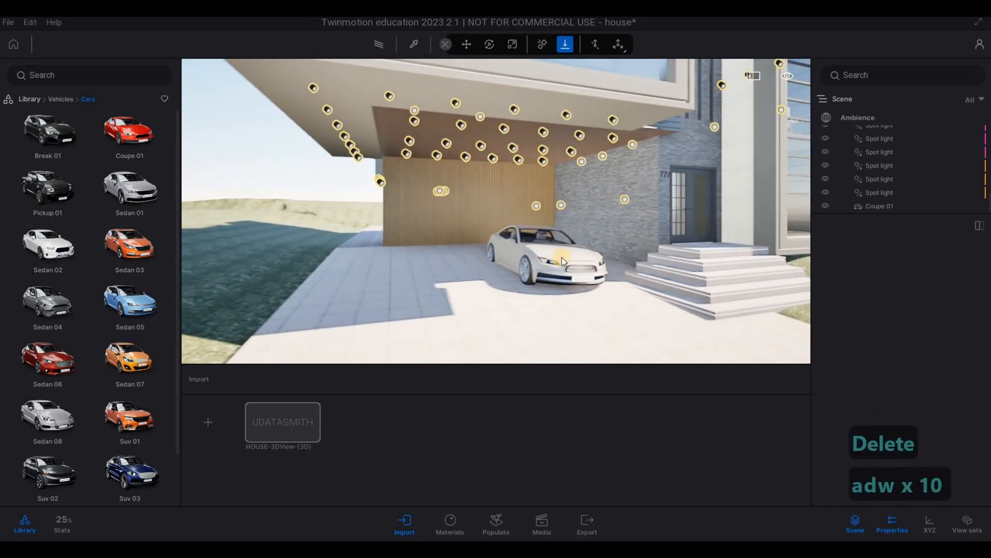
{"action": "left_click", "coordinate": [562, 258]}
{"action": "key", "text": "Delete"}
{"action": "left_click_drag", "start_coordinate": [129, 133], "coordinate": [470, 287]}
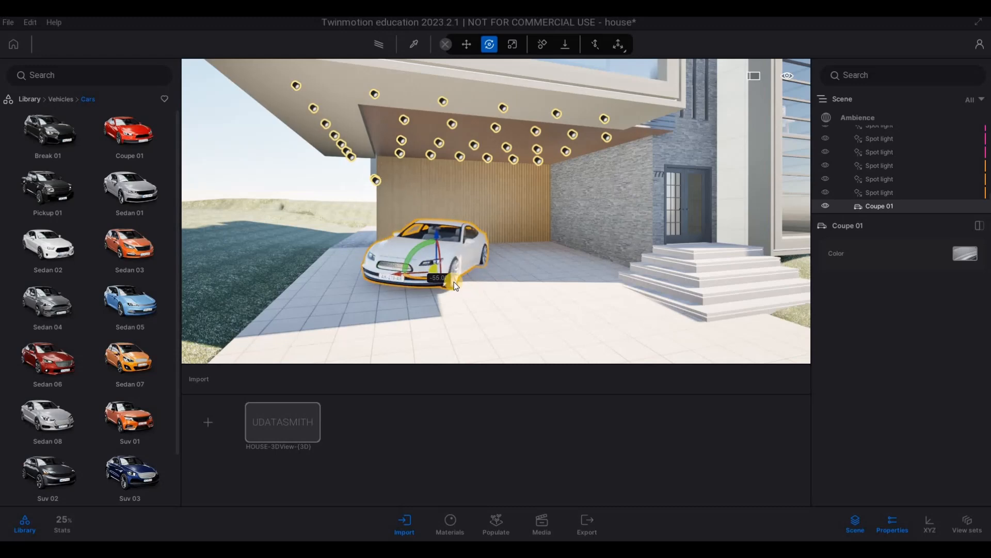
{"action": "key", "text": "Delete"}
Step: Place a Sedan 08 under the carport overhang and rotate it to face out of the driveway
{"action": "key", "text": "a"}
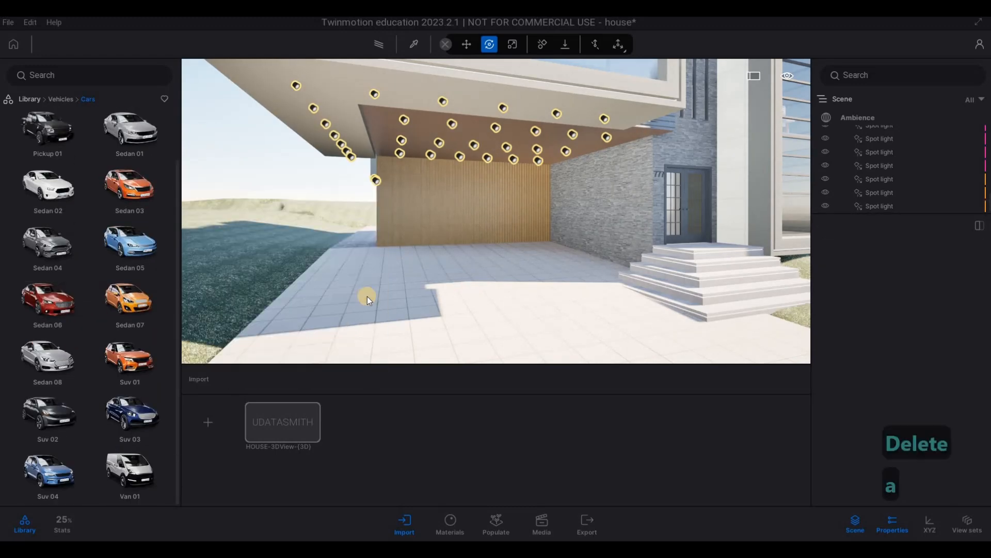
{"action": "key", "text": "a"}
{"action": "key", "text": "s"}
{"action": "mouse_move", "coordinate": [413, 284]}
{"action": "right_mouse_down"}
{"action": "mouse_move", "coordinate": [629, 318]}
{"action": "mouse_move", "coordinate": [620, 276]}
{"action": "mouse_move", "coordinate": [630, 255]}
{"action": "mouse_move", "coordinate": [652, 261]}
{"action": "mouse_move", "coordinate": [441, 293]}
{"action": "mouse_move", "coordinate": [554, 301]}
{"action": "mouse_move", "coordinate": [433, 286]}
{"action": "right_mouse_up"}
{"action": "key", "text": "s"}
{"action": "key", "text": "s"}
{"action": "key", "text": "s"}
{"action": "key", "text": "s"}
{"action": "key", "text": "s"}
{"action": "key", "text": "s"}
{"action": "key", "text": "s"}
{"action": "key", "text": "s"}
{"action": "key", "text": "s"}
{"action": "key", "text": "a"}
{"action": "key", "text": "a"}
{"action": "key", "text": "a"}
{"action": "key", "text": "a"}
{"action": "key", "text": "a"}
{"action": "key", "text": "a"}
{"action": "key", "text": "a"}
{"action": "key", "text": "a"}
{"action": "key", "text": "a"}
{"action": "key", "text": "a"}
{"action": "key", "text": "a"}
{"action": "key", "text": "a"}
{"action": "key", "text": "a"}
{"action": "key", "text": "a"}
{"action": "key", "text": "a"}
{"action": "key", "text": "a"}
{"action": "key", "text": "a"}
{"action": "key", "text": "a"}
{"action": "key", "text": "a"}
{"action": "key", "text": "a"}
{"action": "key", "text": "a"}
{"action": "key", "text": "a"}
{"action": "key", "text": "a"}
{"action": "key", "text": "a"}
{"action": "key", "text": "a"}
{"action": "key", "text": "a"}
{"action": "key", "text": "a"}
{"action": "key", "text": "a"}
{"action": "key", "text": "a"}
{"action": "key", "text": "a"}
{"action": "key", "text": "a"}
{"action": "key", "text": "a"}
{"action": "key", "text": "a"}
{"action": "key", "text": "a"}
{"action": "key", "text": "a"}
{"action": "key", "text": "a"}
{"action": "key", "text": "a"}
{"action": "key", "text": "a"}
{"action": "key", "text": "w"}
{"action": "key", "text": "w"}
{"action": "key", "text": "w"}
{"action": "key", "text": "w"}
{"action": "key", "text": "w"}
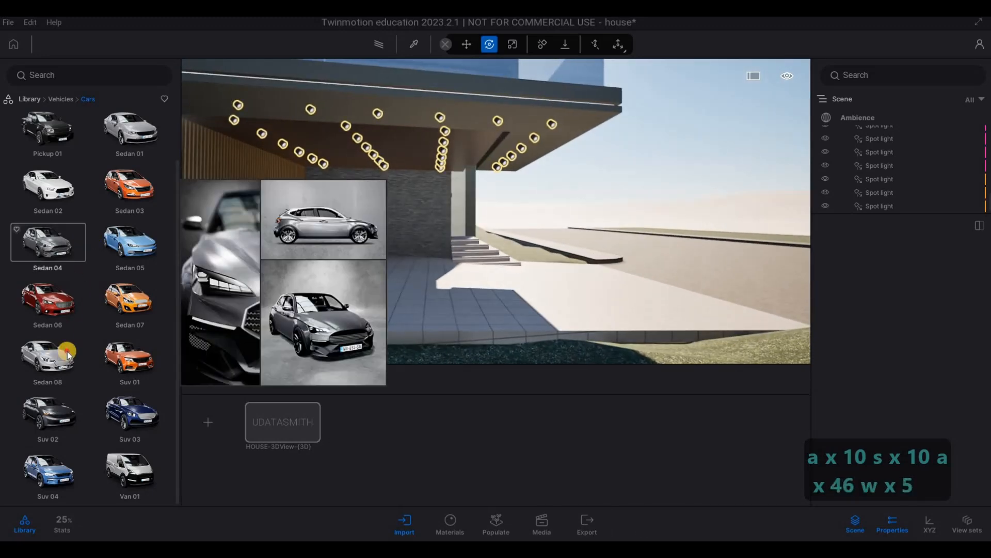
{"action": "left_click_drag", "start_coordinate": [47, 356], "coordinate": [413, 289]}
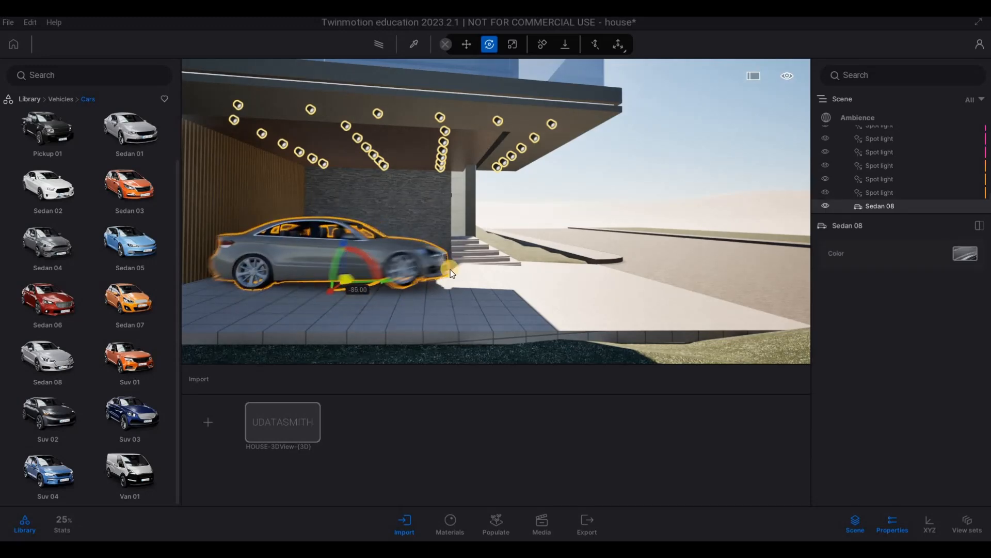
Step: Adjust the Sedan 08's sideways tilt by 5 degrees so that it follows the driveway surface
{"action": "key", "text": "d"}
{"action": "key", "text": "w"}
{"action": "right_click_drag", "start_coordinate": [432, 274], "coordinate": [331, 253]}
{"action": "key", "text": "d"}
{"action": "key", "text": "w"}
{"action": "key", "text": "s"}
{"action": "mouse_move", "coordinate": [388, 225]}
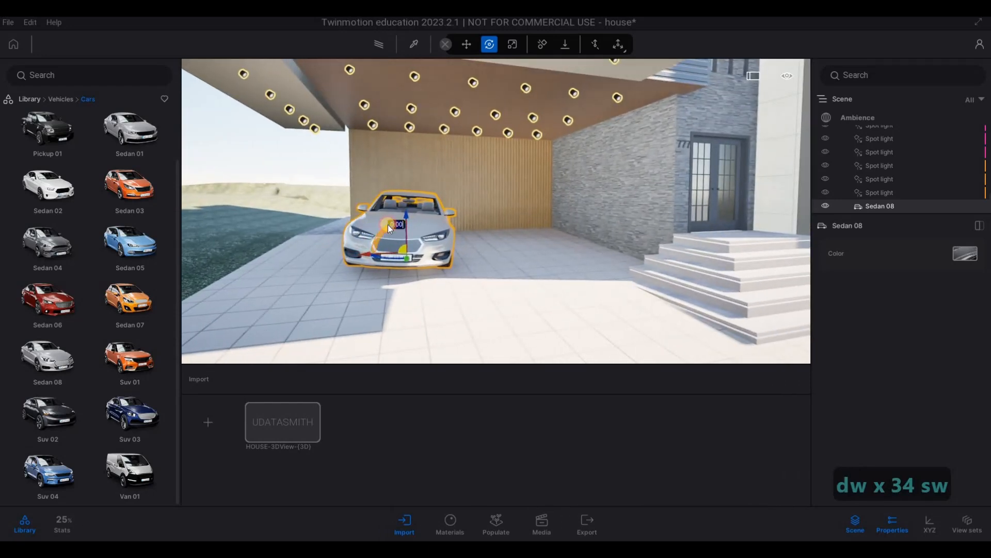
{"action": "left_click_drag", "start_coordinate": [383, 225], "coordinate": [384, 225]}
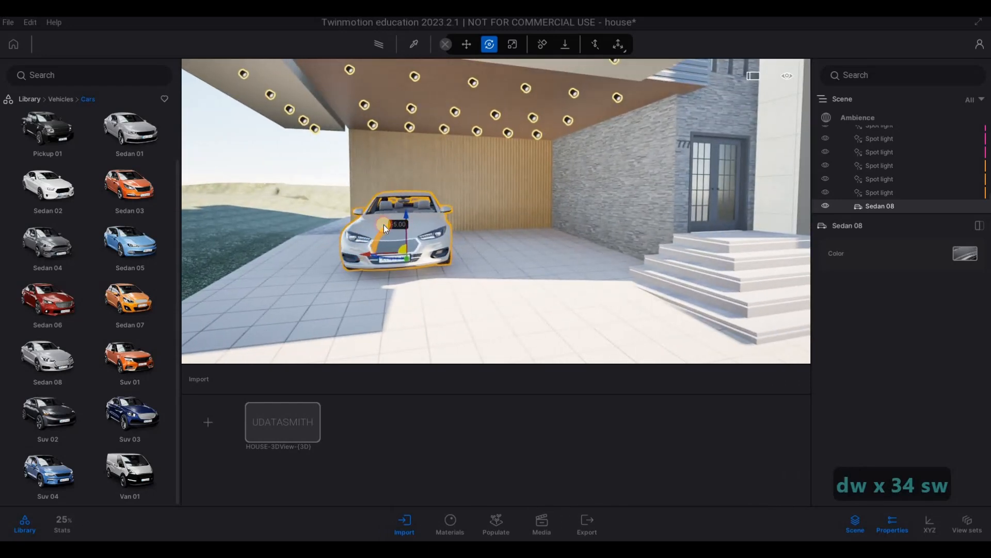
{"action": "key", "text": "s"}
{"action": "key", "text": "a"}
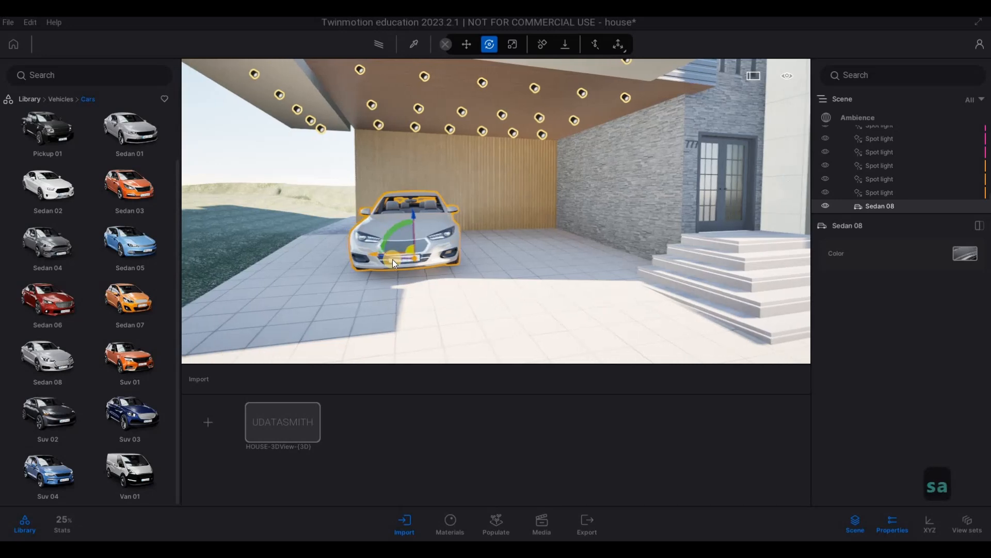
{"action": "key", "text": "d"}
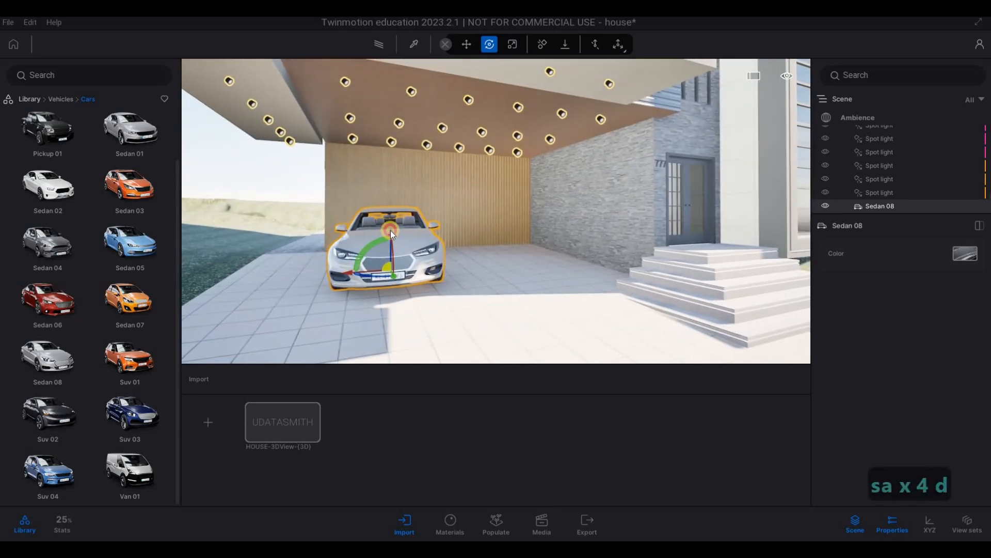
{"action": "mouse_move", "coordinate": [379, 252]}
{"action": "left_click_drag", "start_coordinate": [380, 252], "coordinate": [486, 247]}
Step: Tilt the sedan lengthwise by 2 degrees so that its wheels follow the driveway
{"action": "key", "text": "a"}
{"action": "key", "text": "w"}
{"action": "right_click_drag", "start_coordinate": [431, 290], "coordinate": [442, 259]}
{"action": "key", "text": "s"}
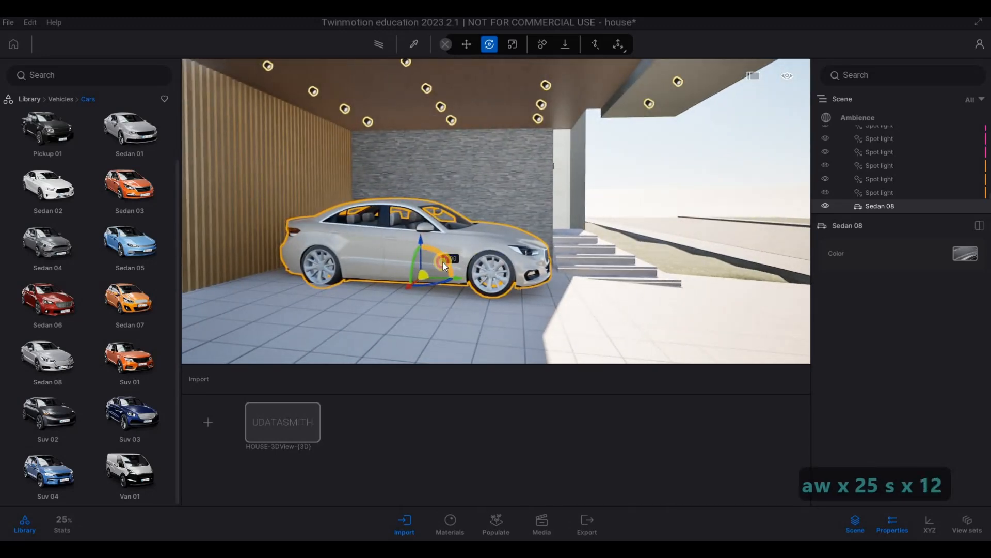
{"action": "left_click_drag", "start_coordinate": [443, 263], "coordinate": [449, 258]}
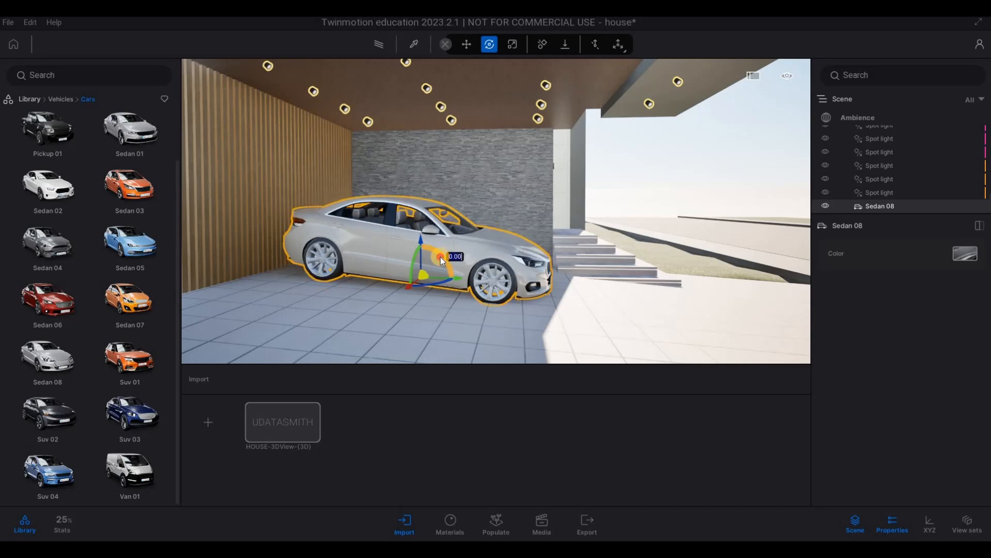
{"action": "left_click_drag", "start_coordinate": [447, 256], "coordinate": [439, 256]}
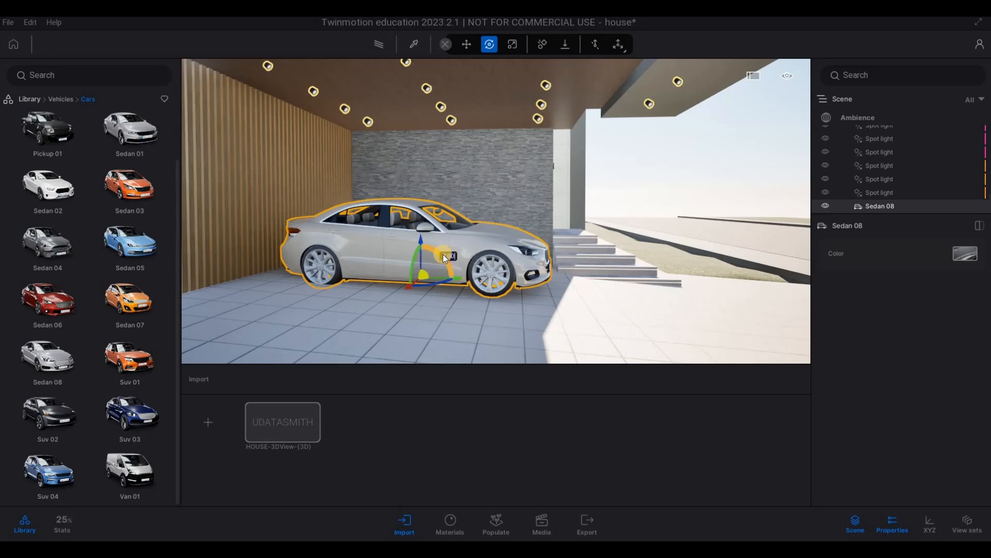
{"action": "key", "text": "ctrl+a"}
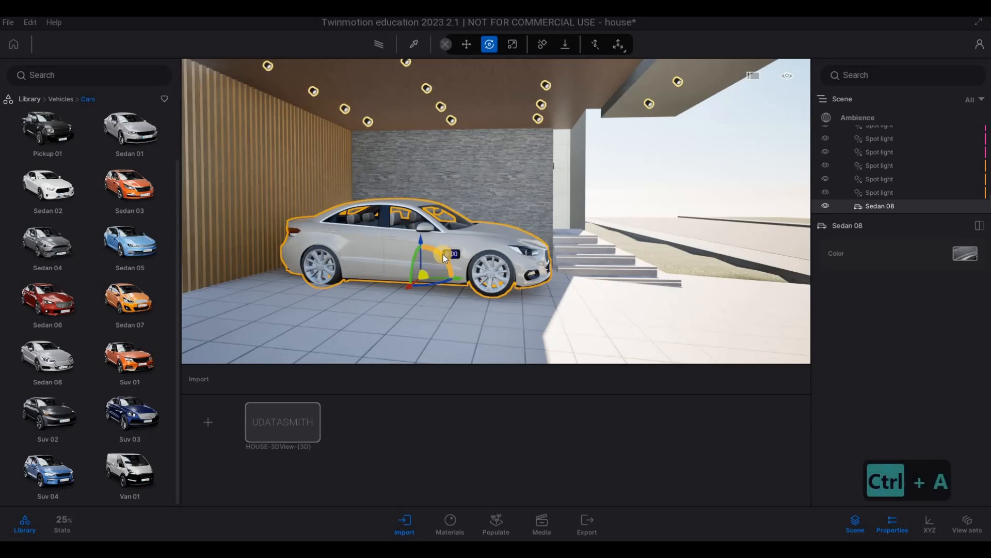
{"action": "type", "text": "2"}
{"action": "key", "text": "Return"}
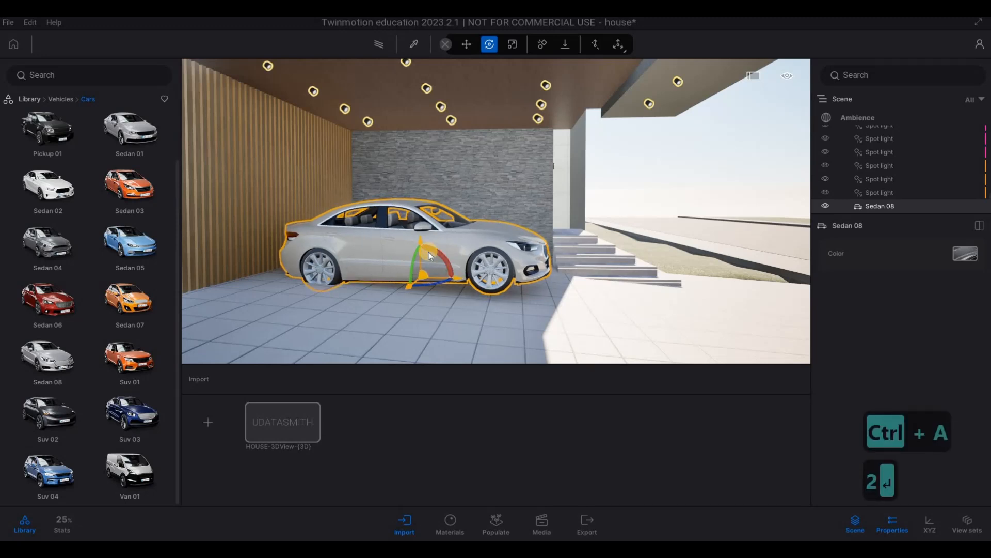
Step: Move the sedan forward along the driveway to the front edge of the carport, beside the stone wall
{"action": "left_click_drag", "start_coordinate": [439, 253], "coordinate": [445, 285]}
{"action": "key", "text": "s"}
{"action": "key", "text": "d"}
{"action": "key", "text": "w"}
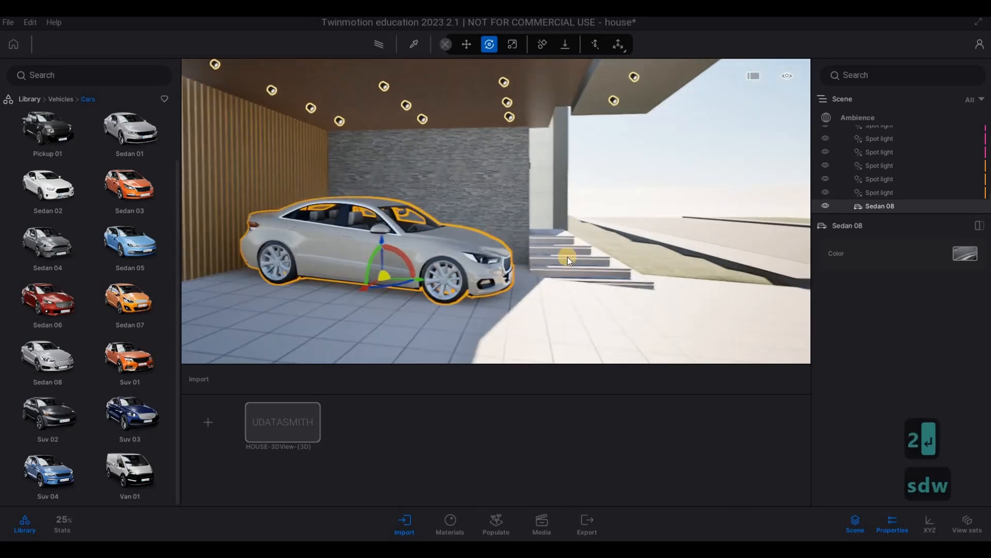
{"action": "right_click_drag", "start_coordinate": [609, 261], "coordinate": [457, 237]}
{"action": "key", "text": "s"}
{"action": "key", "text": "a"}
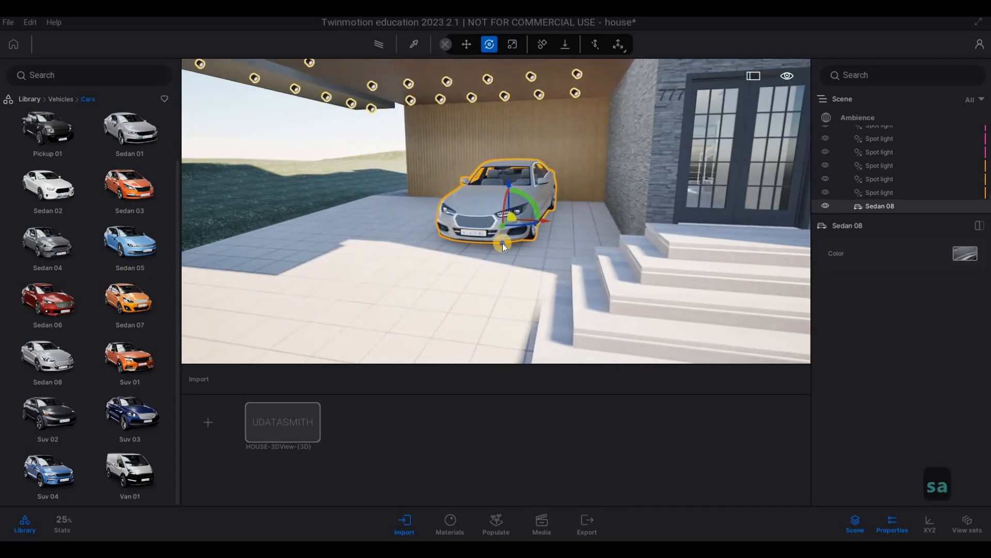
{"action": "key", "text": "4"}
{"action": "key", "text": "a"}
{"action": "key", "text": "d"}
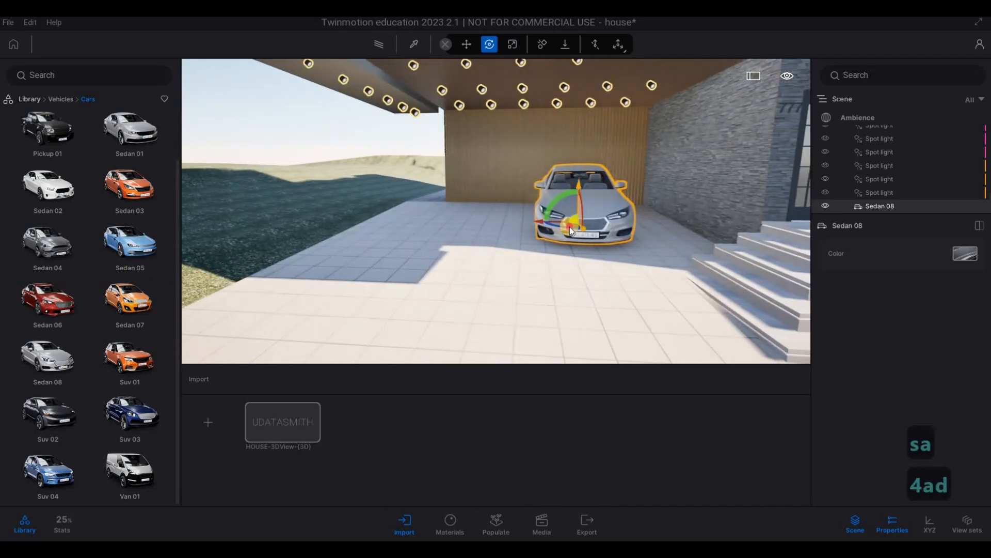
{"action": "key", "text": "a"}
{"action": "key", "text": "a"}
{"action": "key", "text": "a"}
{"action": "key", "text": "a"}
{"action": "key", "text": "a"}
{"action": "key", "text": "a"}
{"action": "key", "text": "a"}
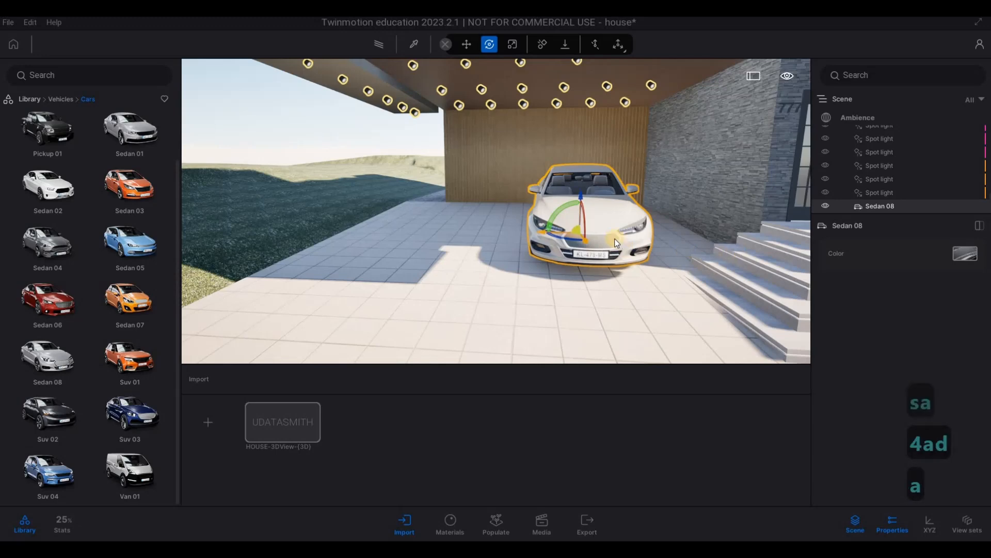
{"action": "right_click_drag", "start_coordinate": [576, 233], "coordinate": [644, 215]}
Step: Change the sedan's color to Dark gray
{"action": "key", "text": "w"}
{"action": "key", "text": "d"}
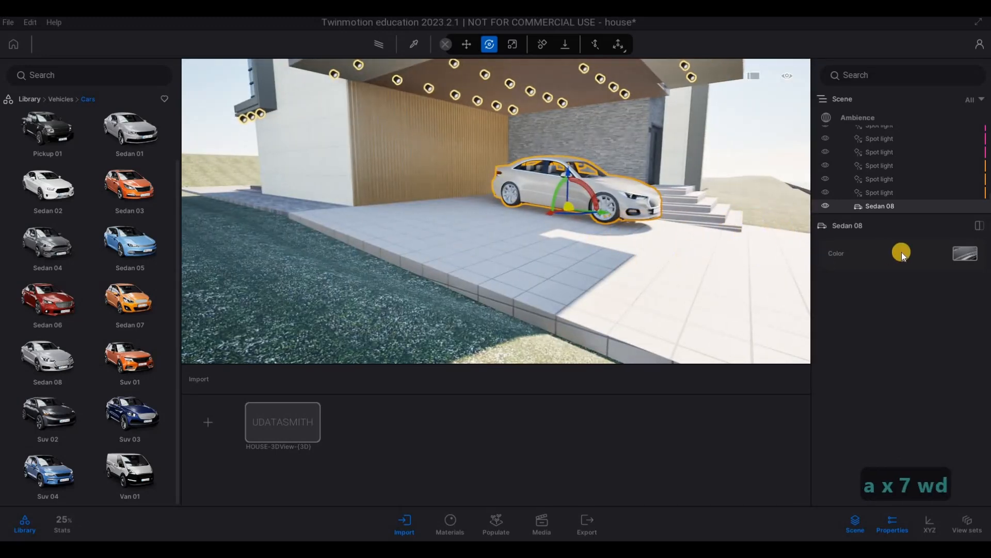
{"action": "left_click", "coordinate": [908, 327]}
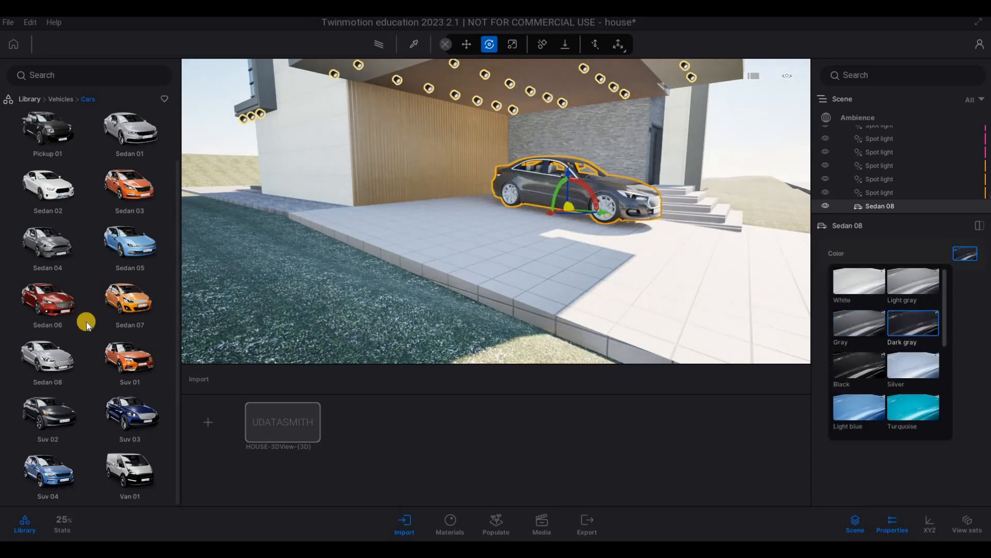
Step: Place a Pickup 01 on the driveway beside the sedan and rotate it to face into the carport
{"action": "scroll", "coordinate": [53, 135], "scroll_direction": "up", "scroll_amount": 1}
{"action": "left_click", "coordinate": [528, 238]}
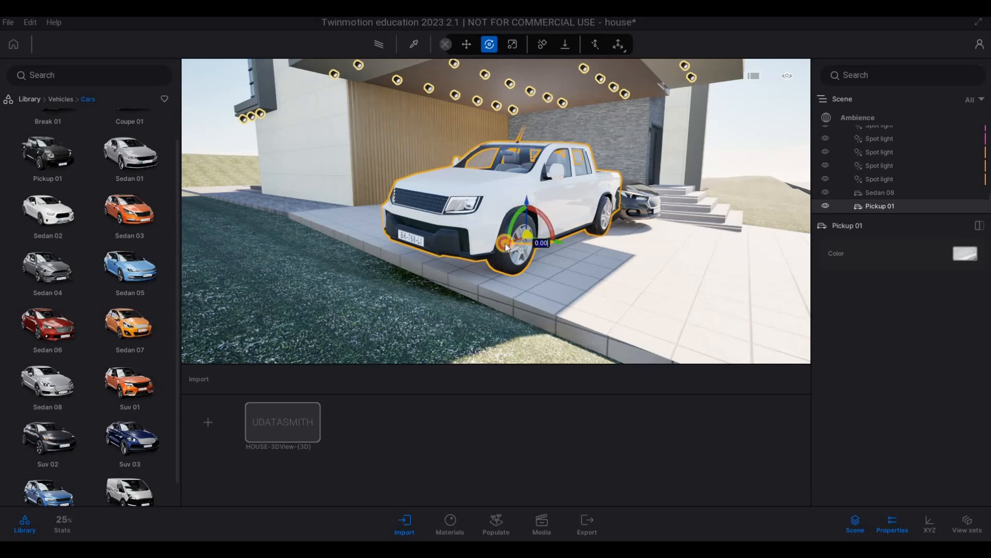
{"action": "left_click_drag", "start_coordinate": [479, 241], "coordinate": [476, 240]}
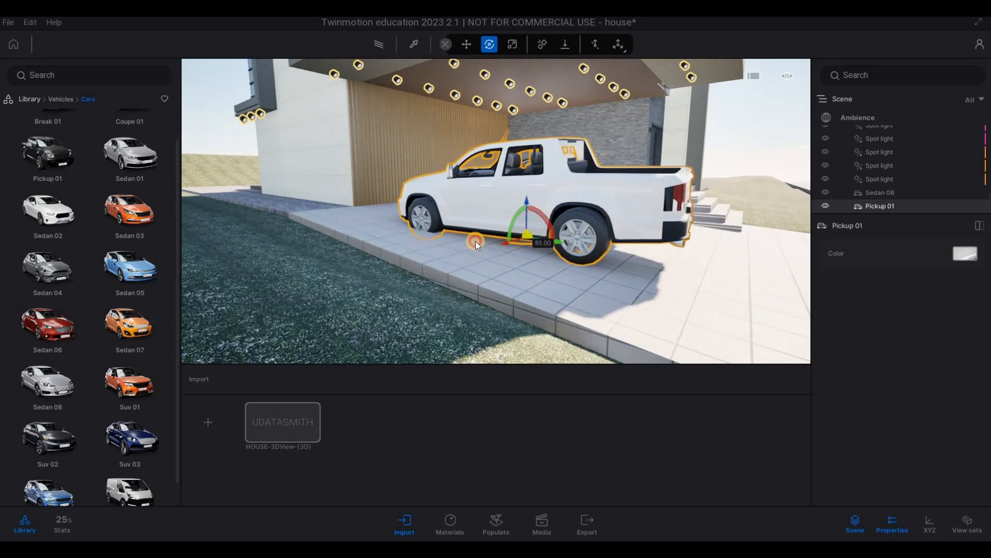
Step: Raise the pickup slightly above the driveway and turn it 5 degrees to line up with the parked sedan
{"action": "left_click_drag", "start_coordinate": [544, 225], "coordinate": [575, 222]}
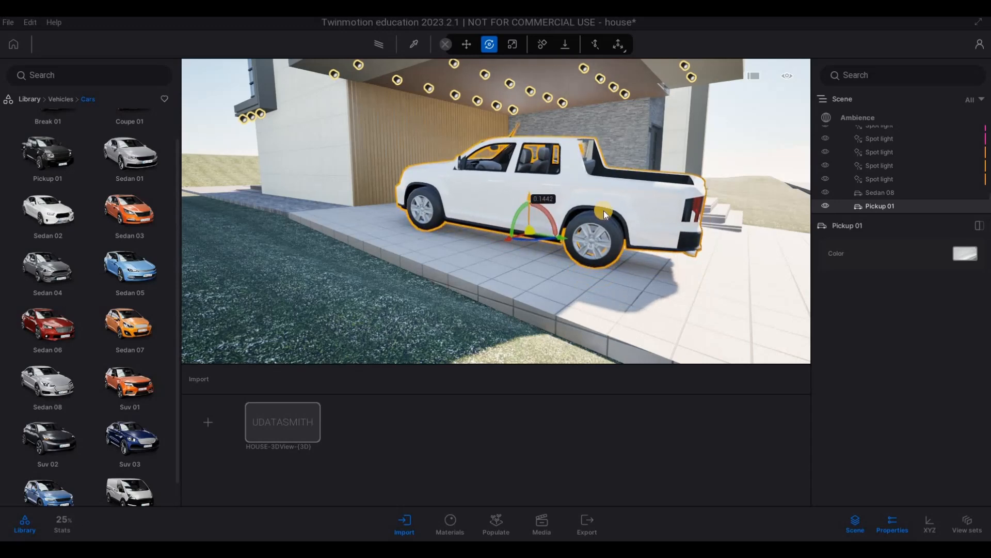
{"action": "key", "text": "d"}
{"action": "key", "text": "d"}
{"action": "key", "text": "d"}
{"action": "key", "text": "d"}
{"action": "key", "text": "d"}
{"action": "key", "text": "d"}
{"action": "key", "text": "d"}
{"action": "key", "text": "d"}
{"action": "key", "text": "d"}
{"action": "key", "text": "d"}
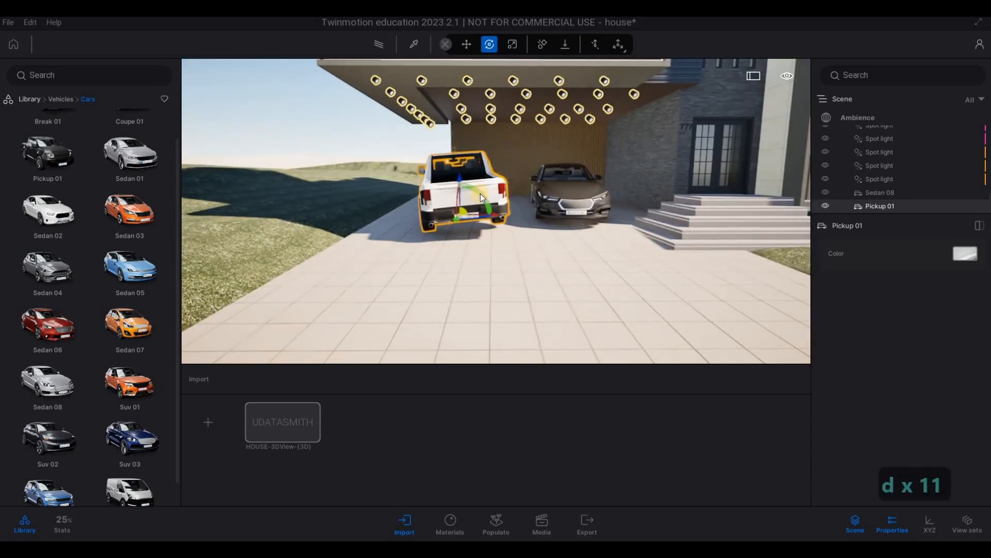
{"action": "left_click_drag", "start_coordinate": [484, 198], "coordinate": [469, 225]}
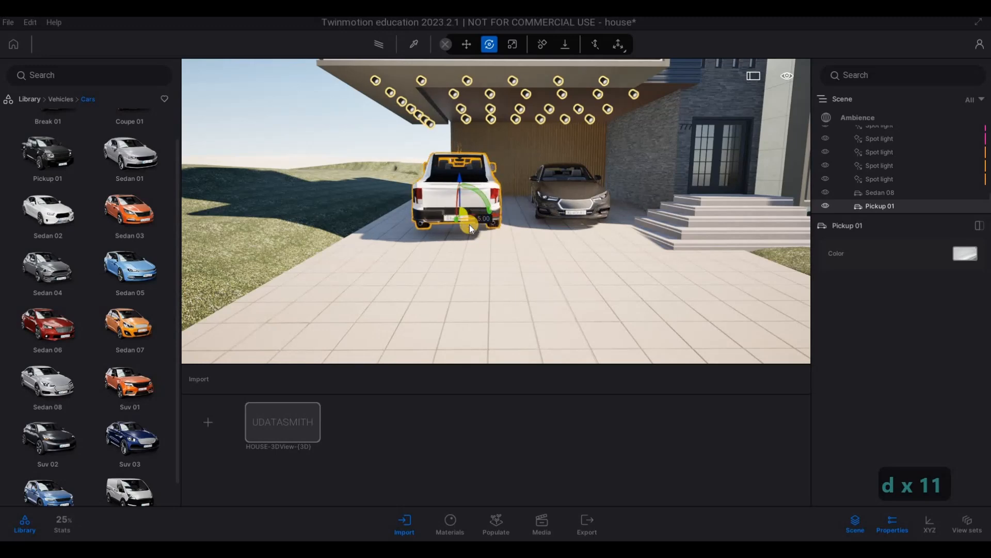
Step: Lower the pickup slightly and shift it forward so that its wheels meet the driveway tiles
{"action": "key", "text": "a"}
{"action": "key", "text": "d"}
{"action": "key", "text": "w"}
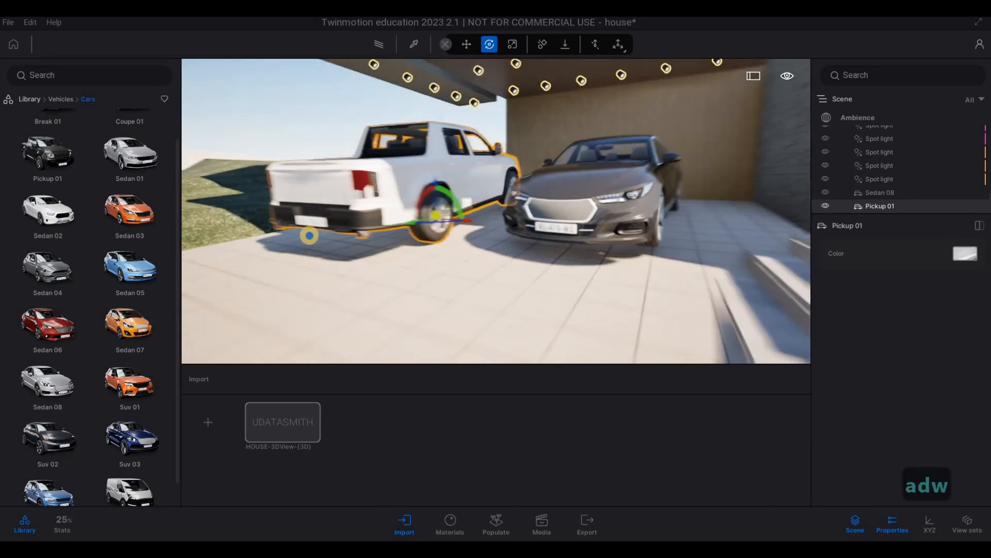
{"action": "key", "text": "a"}
{"action": "key", "text": "a"}
{"action": "key", "text": "a"}
{"action": "key", "text": "a"}
{"action": "key", "text": "a"}
{"action": "key", "text": "a"}
{"action": "key", "text": "a"}
{"action": "key", "text": "a"}
{"action": "key", "text": "a"}
{"action": "key", "text": "a"}
{"action": "key", "text": "a"}
{"action": "key", "text": "a"}
{"action": "key", "text": "w"}
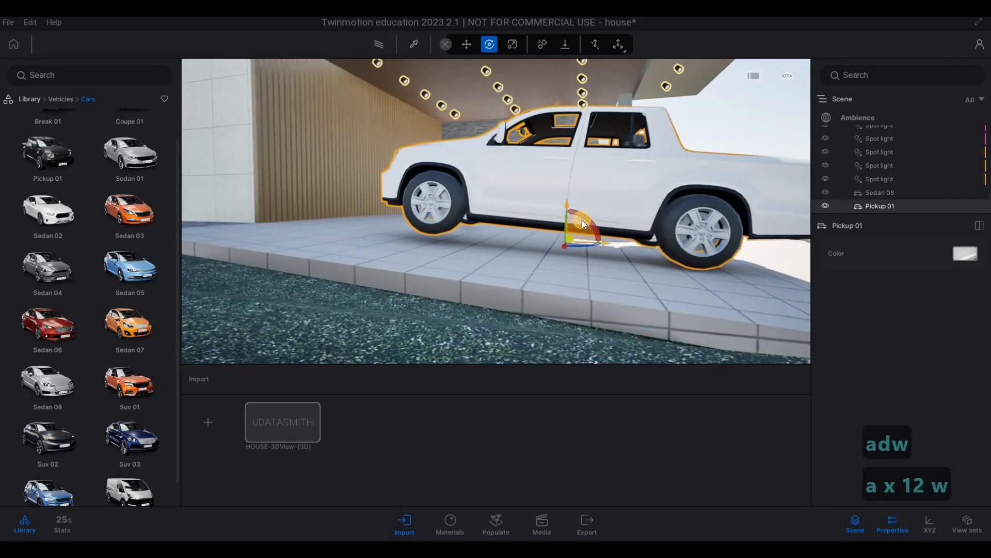
{"action": "left_click_drag", "start_coordinate": [582, 224], "coordinate": [570, 227]}
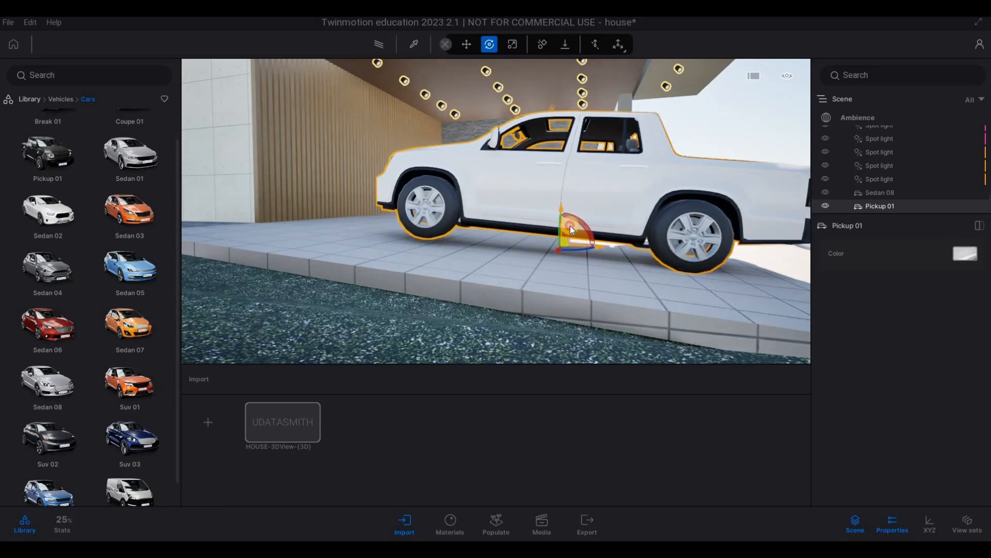
Step: Rotate the pickup in 1-degree increments until it is parallel to the driveway, and deselect it
{"action": "key", "text": "d"}
{"action": "key", "text": "d"}
{"action": "key", "text": "d"}
{"action": "key", "text": "d"}
{"action": "key", "text": "d"}
{"action": "key", "text": "d"}
{"action": "key", "text": "d"}
{"action": "key", "text": "d"}
{"action": "key", "text": "d"}
{"action": "key", "text": "d"}
{"action": "key", "text": "d"}
{"action": "key", "text": "d"}
{"action": "key", "text": "d"}
{"action": "right_click_drag", "start_coordinate": [432, 238], "coordinate": [412, 225]}
{"action": "key", "text": "d"}
{"action": "key", "text": "Escape"}
{"action": "key", "text": "a"}
{"action": "key", "text": "s"}
{"action": "key", "text": "d"}
{"action": "key", "text": "d"}
{"action": "key", "text": "w"}
{"action": "left_click", "coordinate": [412, 225]}
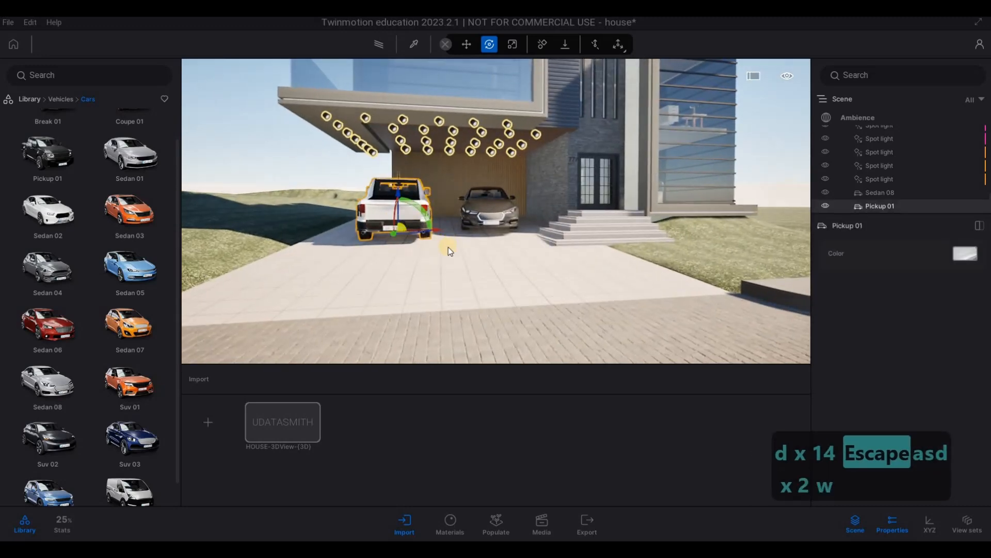
{"action": "key", "text": "a"}
{"action": "key", "text": "w"}
{"action": "key", "text": "q"}
{"action": "right_click_drag", "start_coordinate": [436, 321], "coordinate": [442, 320]}
{"action": "key", "text": "w"}
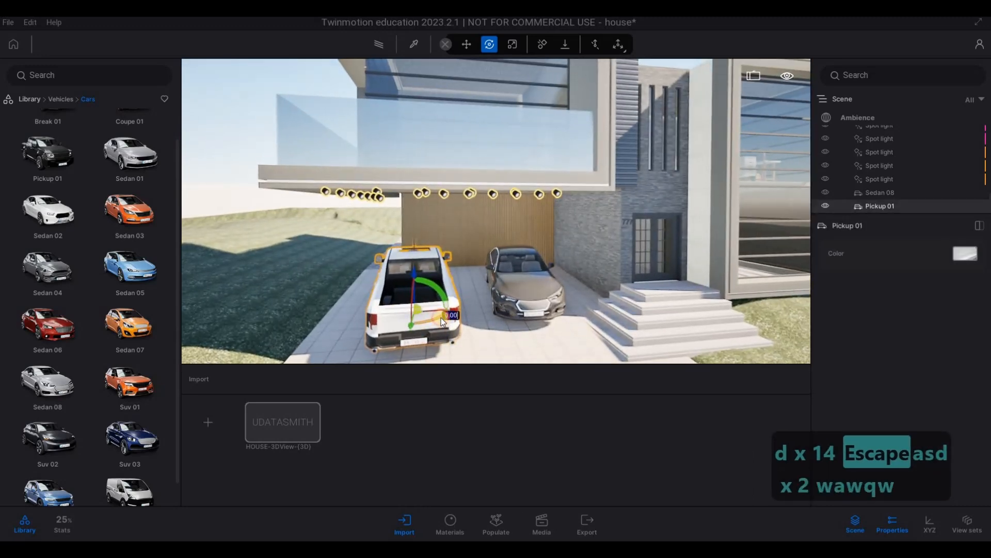
{"action": "left_click_drag", "start_coordinate": [441, 323], "coordinate": [452, 324]}
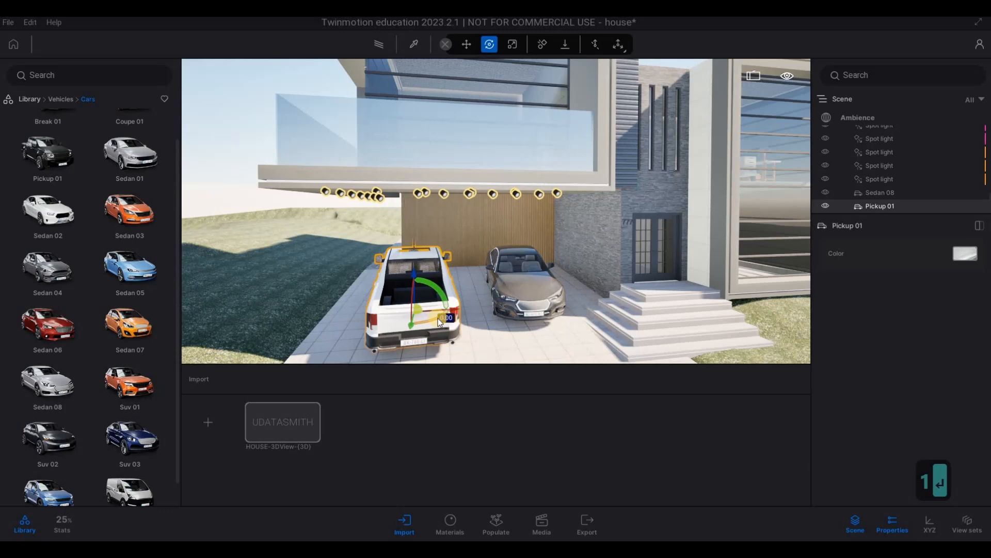
{"action": "type", "text": "1"}
{"action": "key", "text": "Return"}
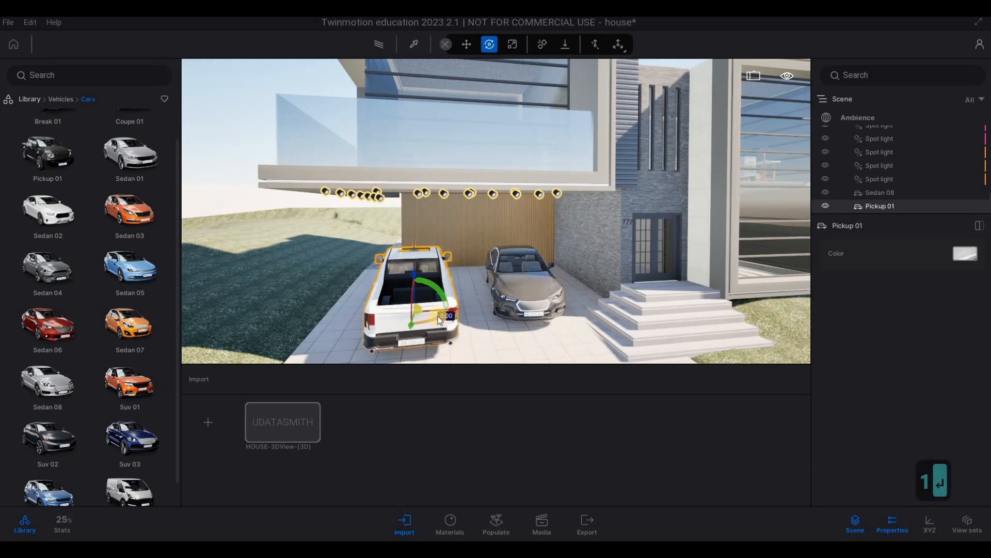
{"action": "type", "text": "1"}
{"action": "key", "text": "Return"}
{"action": "key", "text": "Escape"}
Step: Examine the parked pickup and sedan from above, from the front and from the side of the carport
{"action": "key", "text": "d"}
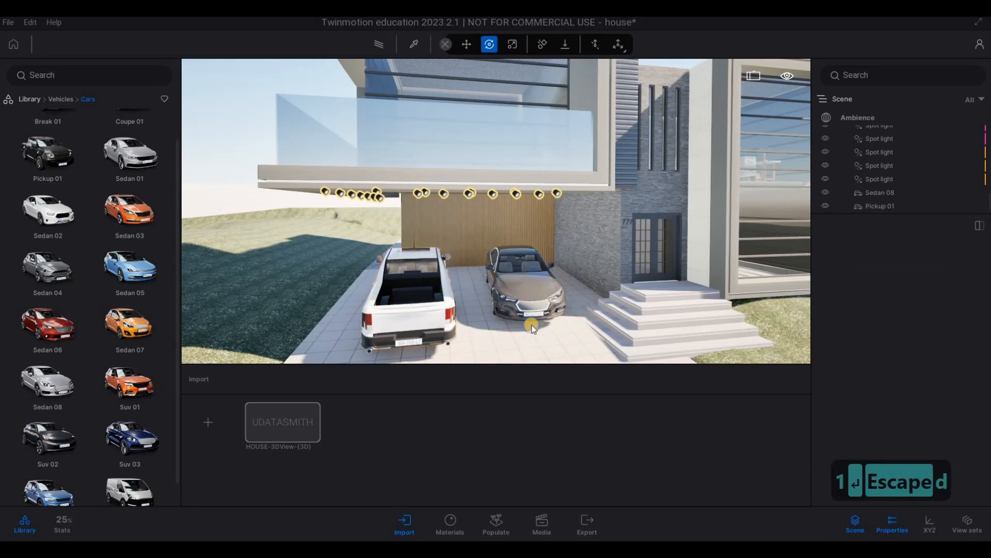
{"action": "key", "text": "d"}
{"action": "key", "text": "w"}
{"action": "key", "text": "w"}
{"action": "key", "text": "d"}
{"action": "key", "text": "d"}
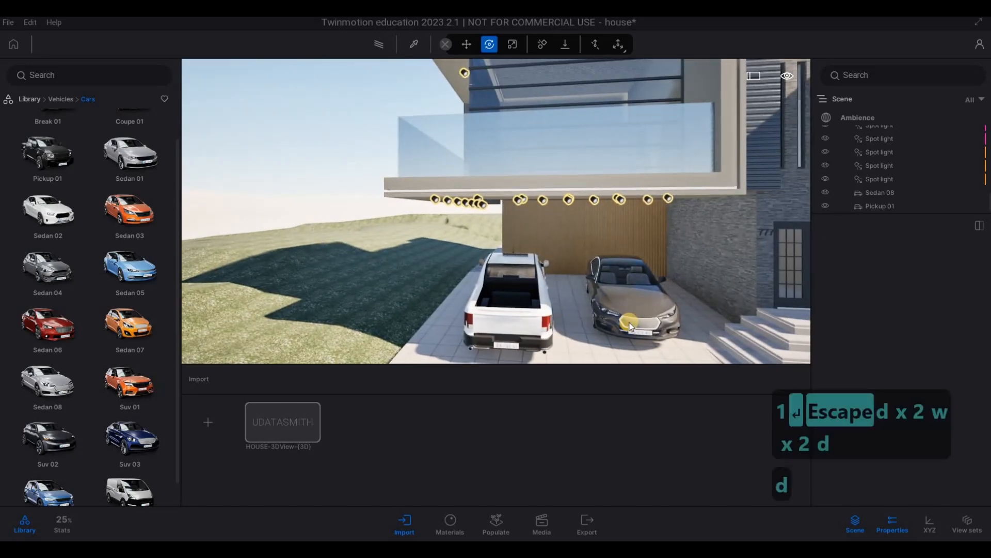
{"action": "key", "text": "d"}
{"action": "key", "text": "s"}
{"action": "key", "text": "s"}
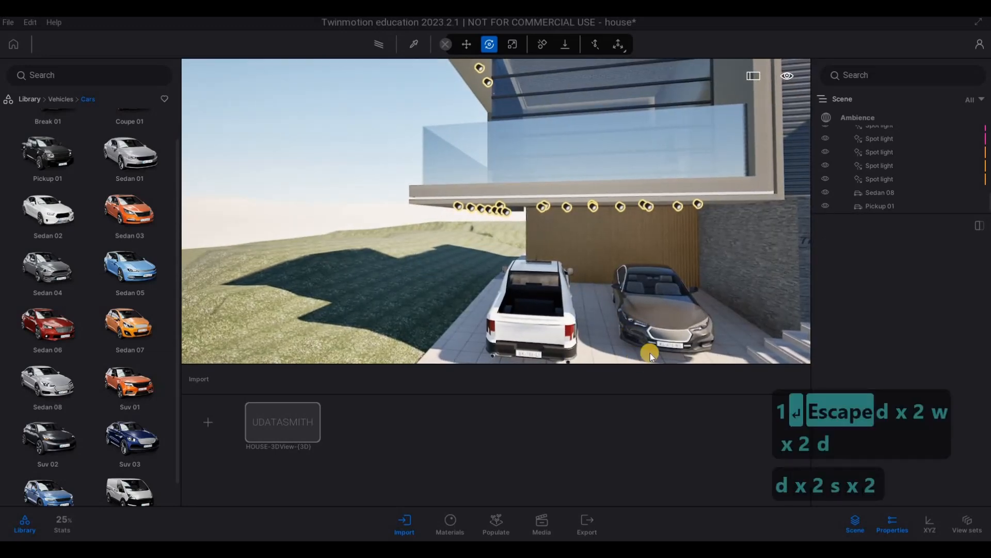
{"action": "key", "text": "F1"}
{"action": "key", "text": "F1"}
{"action": "key", "text": "d"}
{"action": "key", "text": "s"}
{"action": "key", "text": "d"}
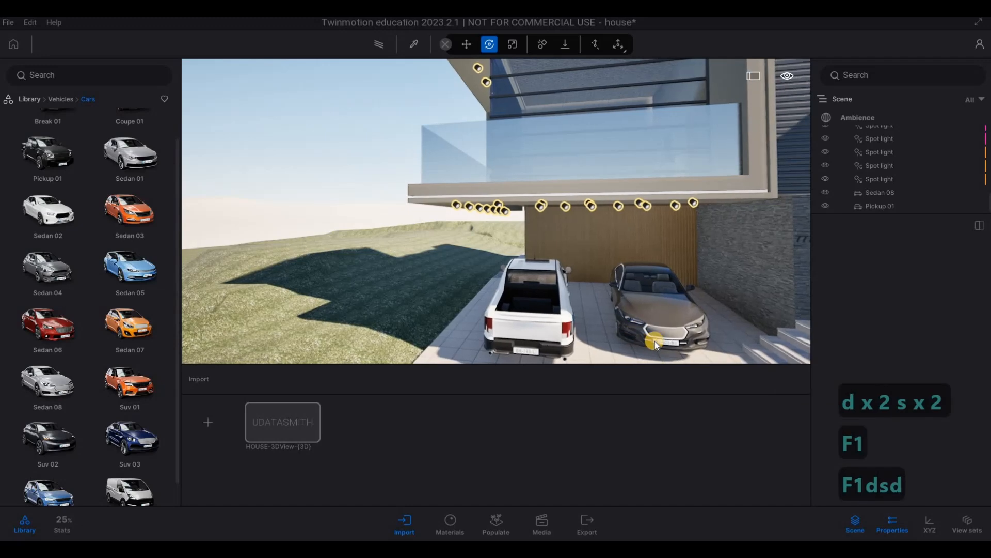
{"action": "key", "text": "4"}
{"action": "key", "text": "d"}
{"action": "key", "text": "a"}
{"action": "key", "text": "e"}
{"action": "key", "text": "w"}
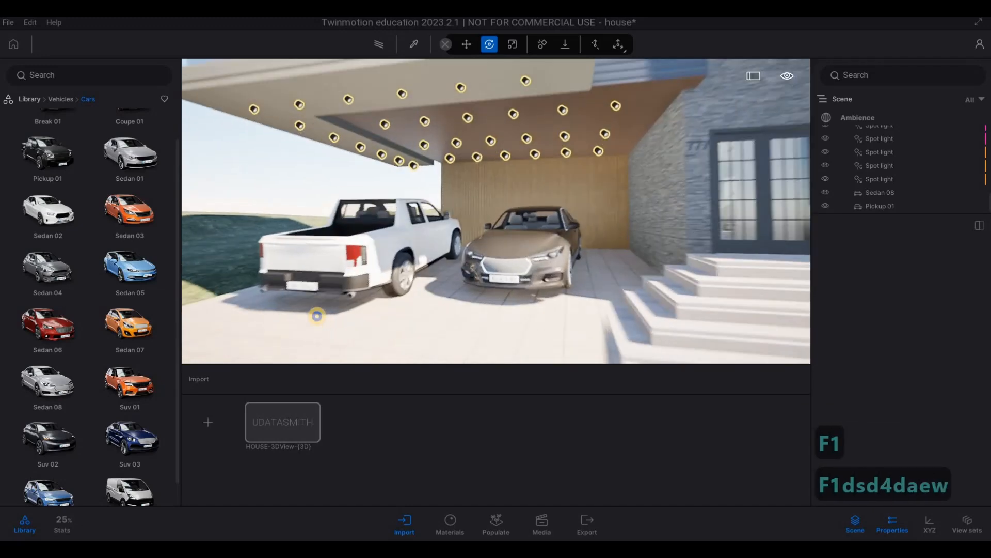
{"action": "key", "text": "w"}
{"action": "key", "text": "q"}
{"action": "key", "text": "d"}
{"action": "key", "text": "a"}
{"action": "key", "text": "s"}
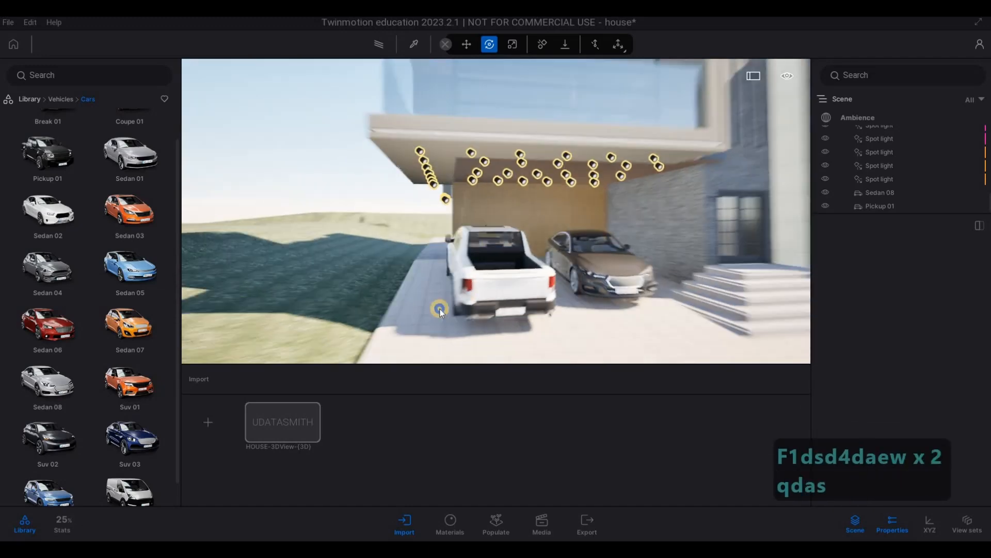
{"action": "key", "text": "d"}
{"action": "key", "text": "a"}
{"action": "key", "text": "w"}
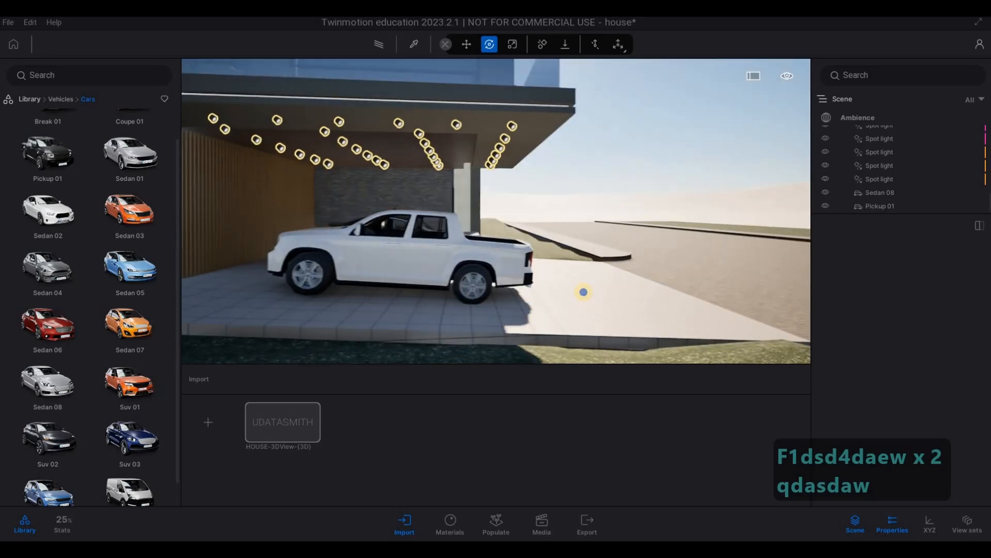
{"action": "key", "text": "a"}
{"action": "key", "text": "a"}
{"action": "key", "text": "d"}
{"action": "right_click_drag", "start_coordinate": [547, 284], "coordinate": [321, 274]}
{"action": "key", "text": "a"}
{"action": "right_click_drag", "start_coordinate": [809, 296], "coordinate": [531, 276]}
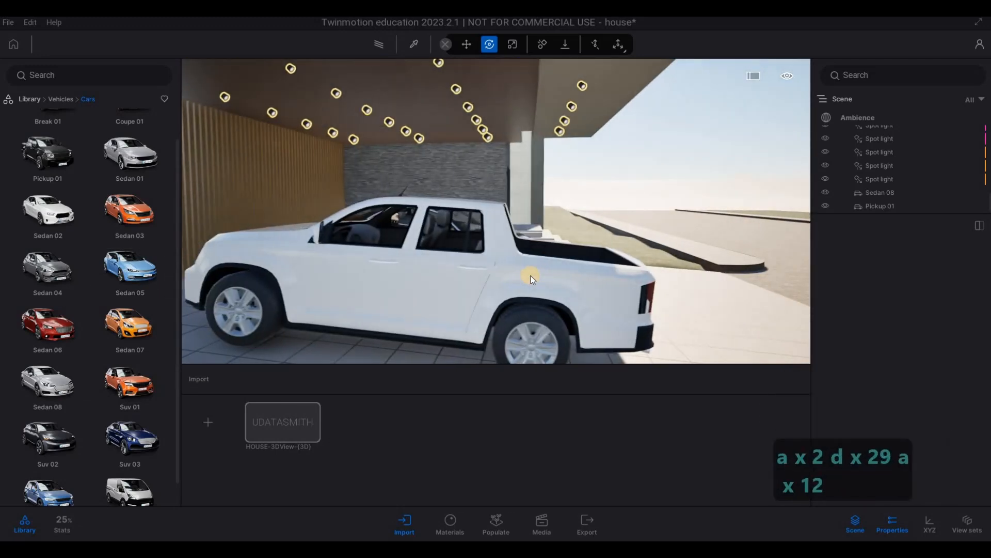
Step: Fine-tune the pickup's placement beside the sedan at the carport, and deselect it
{"action": "left_click", "coordinate": [539, 283]}
{"action": "key", "text": "s"}
{"action": "key", "text": "a"}
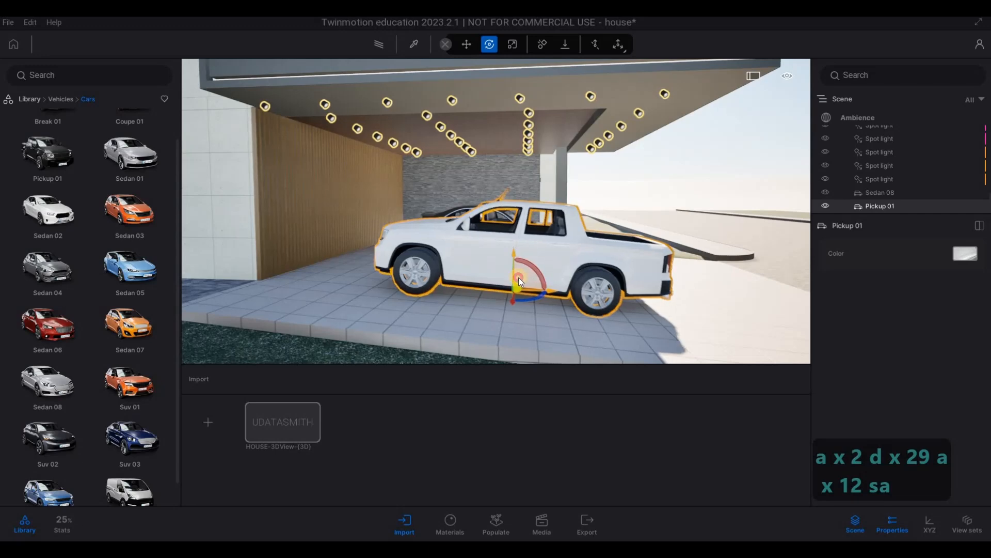
{"action": "left_click_drag", "start_coordinate": [513, 275], "coordinate": [534, 279]}
{"action": "key", "text": "d"}
{"action": "key", "text": "w"}
{"action": "right_click_drag", "start_coordinate": [73, 315], "coordinate": [454, 239]}
{"action": "key", "text": "d"}
{"action": "left_click_drag", "start_coordinate": [454, 235], "coordinate": [459, 245]}
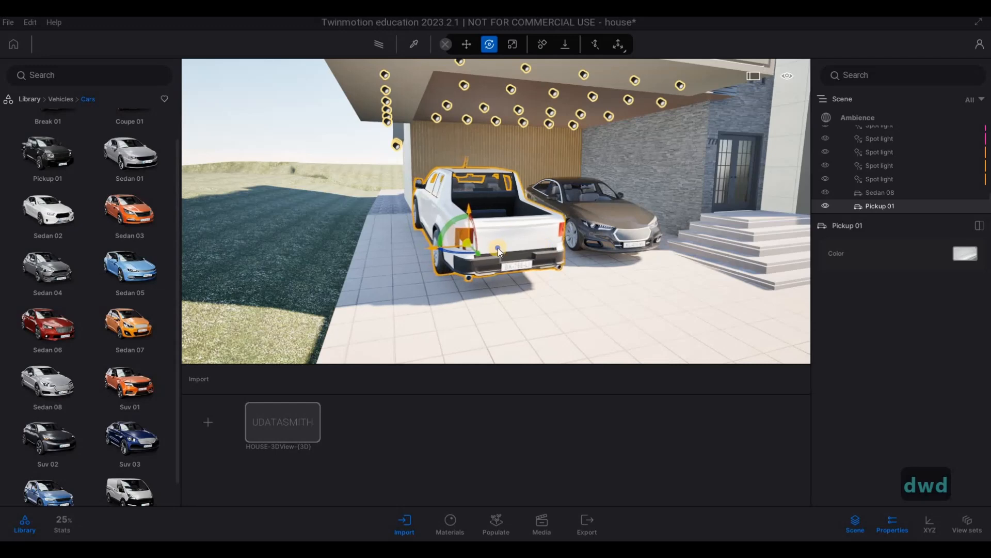
{"action": "key", "text": "d"}
{"action": "right_click_drag", "start_coordinate": [459, 245], "coordinate": [429, 244]}
{"action": "key", "text": "a"}
{"action": "key", "text": "d"}
{"action": "key", "text": "s"}
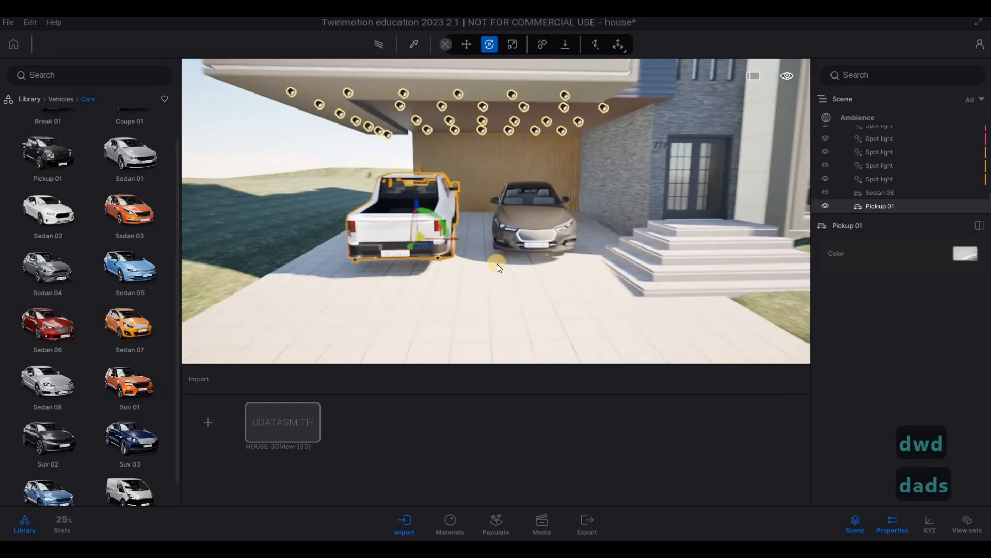
{"action": "key", "text": "Escape"}
{"action": "key", "text": "Escape"}
Step: Examine the full front of the house and look through the scene's Ambience camera settings
{"action": "key", "text": "a"}
{"action": "key", "text": "a"}
{"action": "key", "text": "a"}
{"action": "key", "text": "a"}
{"action": "key", "text": "a"}
{"action": "key", "text": "a"}
{"action": "key", "text": "a"}
{"action": "right_click_drag", "start_coordinate": [502, 276], "coordinate": [931, 232]}
{"action": "key", "text": "s"}
{"action": "key", "text": "d"}
{"action": "key", "text": "d"}
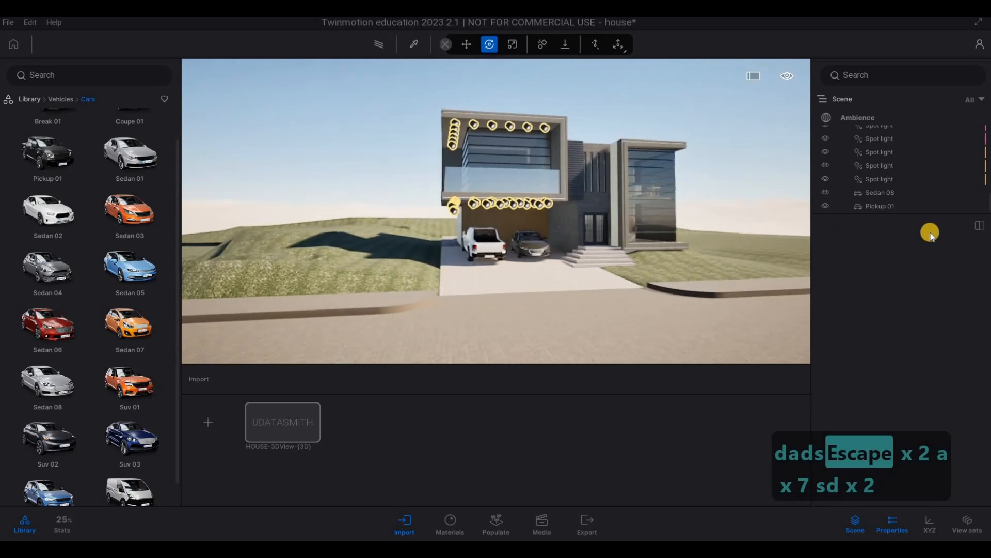
{"action": "left_click", "coordinate": [853, 117]}
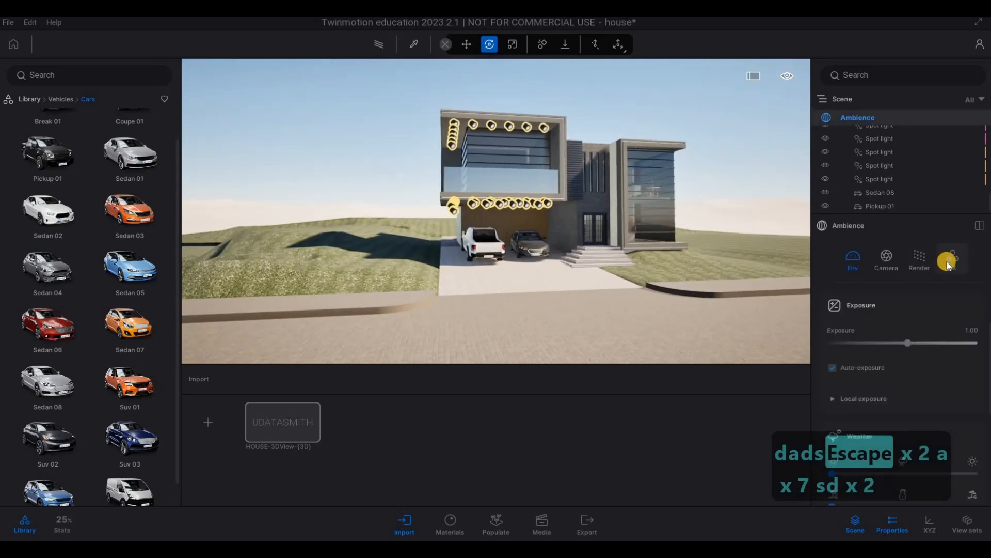
{"action": "left_click", "coordinate": [878, 266]}
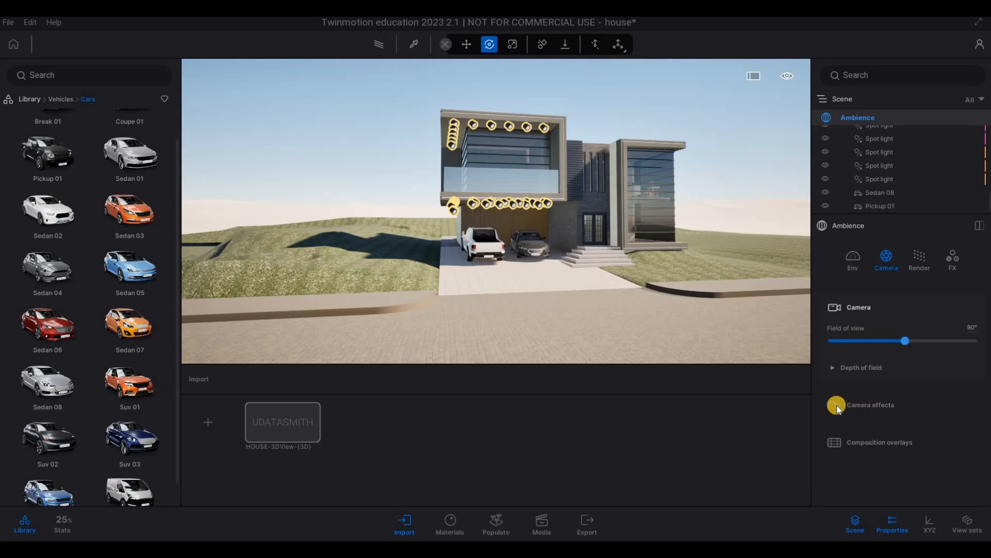
{"action": "left_click", "coordinate": [859, 392]}
{"action": "scroll", "coordinate": [884, 395], "scroll_direction": "down", "scroll_amount": 1}
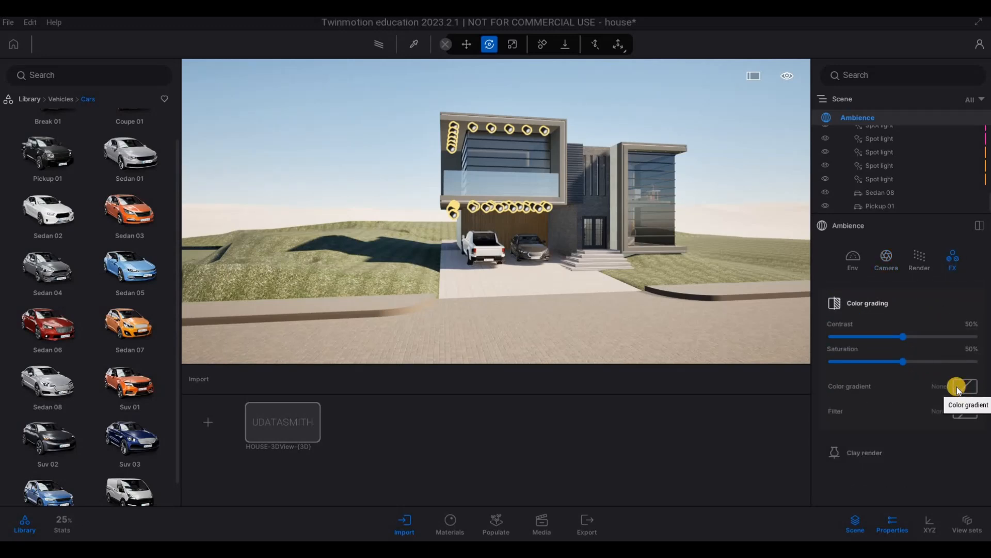
Step: Apply the Blue Tint color gradient to the scene's color grading, and view the tinted house from the street
{"action": "left_click", "coordinate": [956, 386]}
{"action": "scroll", "coordinate": [926, 319], "scroll_direction": "down", "scroll_amount": 4}
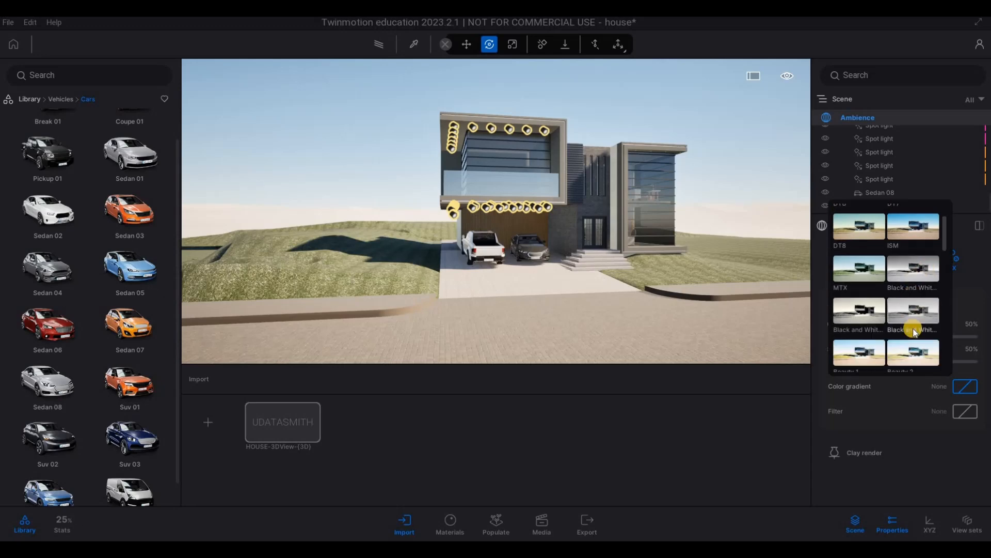
{"action": "scroll", "coordinate": [923, 340], "scroll_direction": "down", "scroll_amount": 1}
{"action": "scroll", "coordinate": [912, 351], "scroll_direction": "down", "scroll_amount": 1}
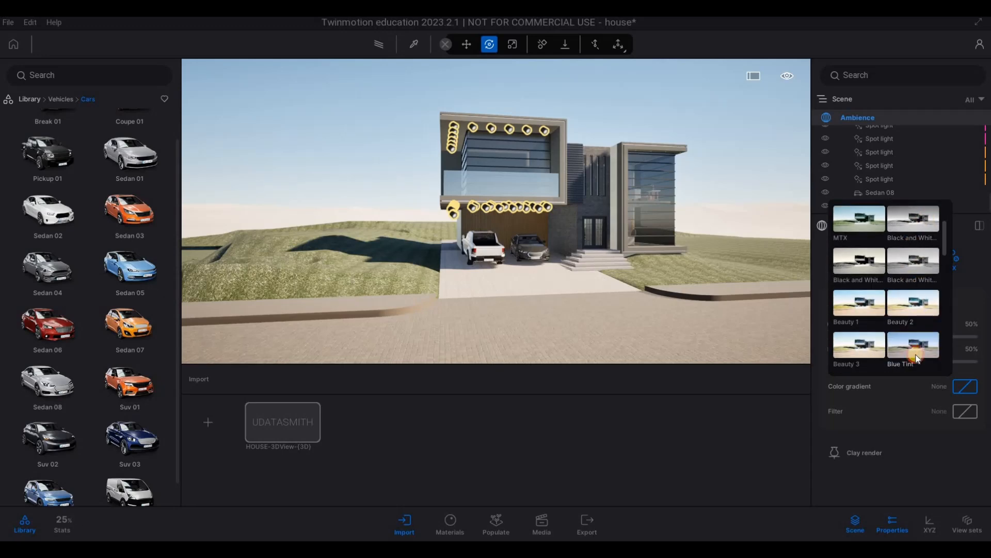
{"action": "left_click", "coordinate": [913, 345]}
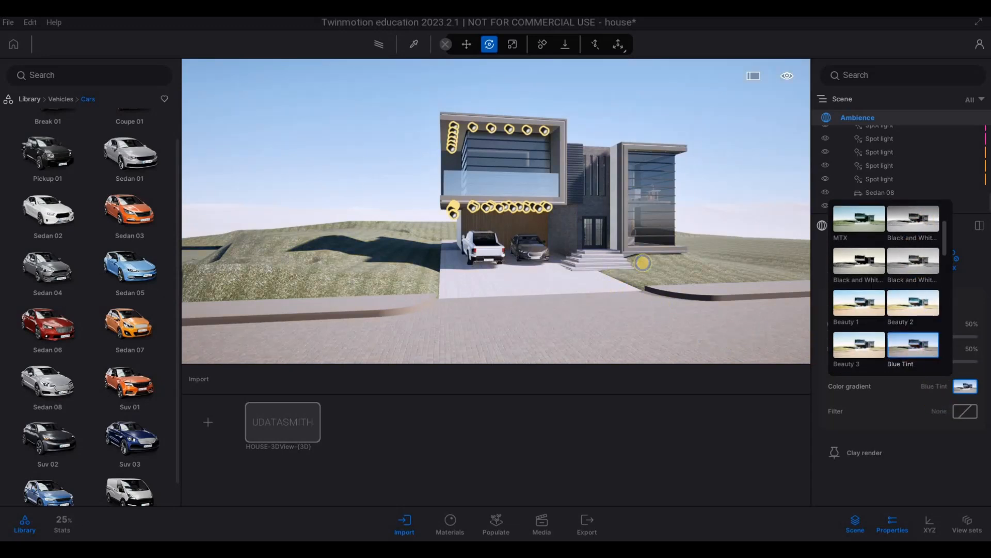
{"action": "left_click", "coordinate": [643, 262]}
{"action": "key", "text": "a"}
{"action": "right_click_drag", "start_coordinate": [646, 289], "coordinate": [721, 303]}
{"action": "key", "text": "w"}
{"action": "key", "text": "d"}
{"action": "key", "text": "e"}
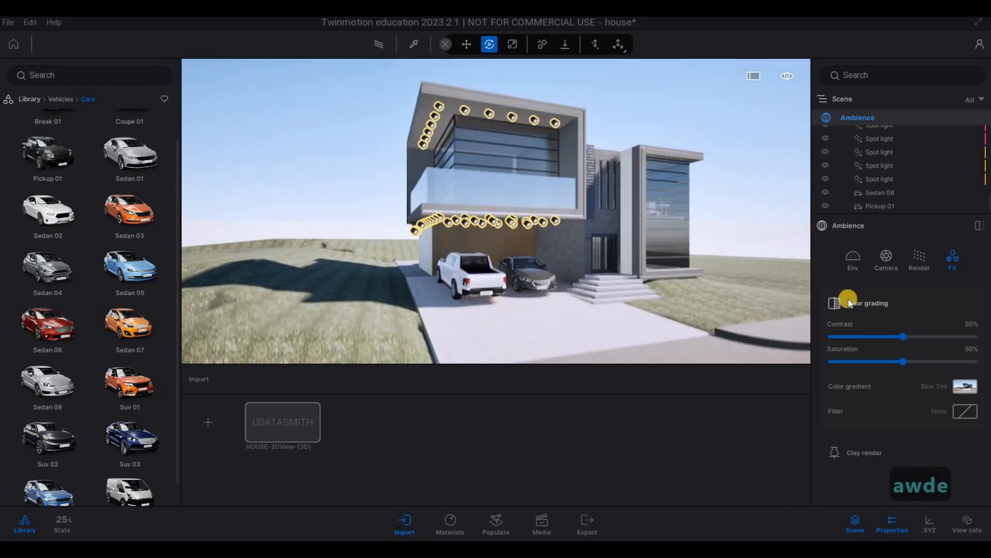
Step: Enable the HDRI environment for the scene as a Backdrop HDRI
{"action": "left_click", "coordinate": [859, 265]}
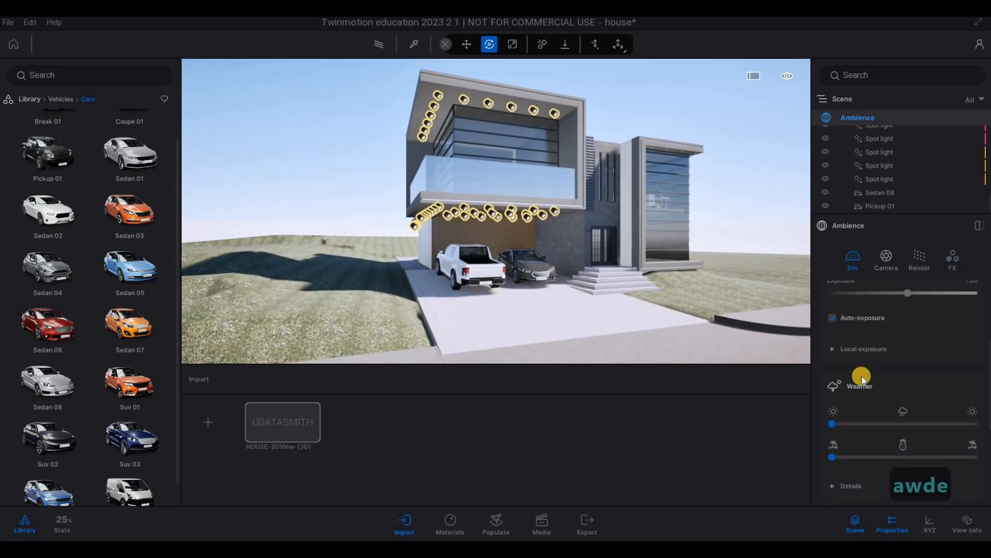
{"action": "scroll", "coordinate": [864, 376], "scroll_direction": "down", "scroll_amount": 5}
{"action": "scroll", "coordinate": [873, 398], "scroll_direction": "down", "scroll_amount": 2}
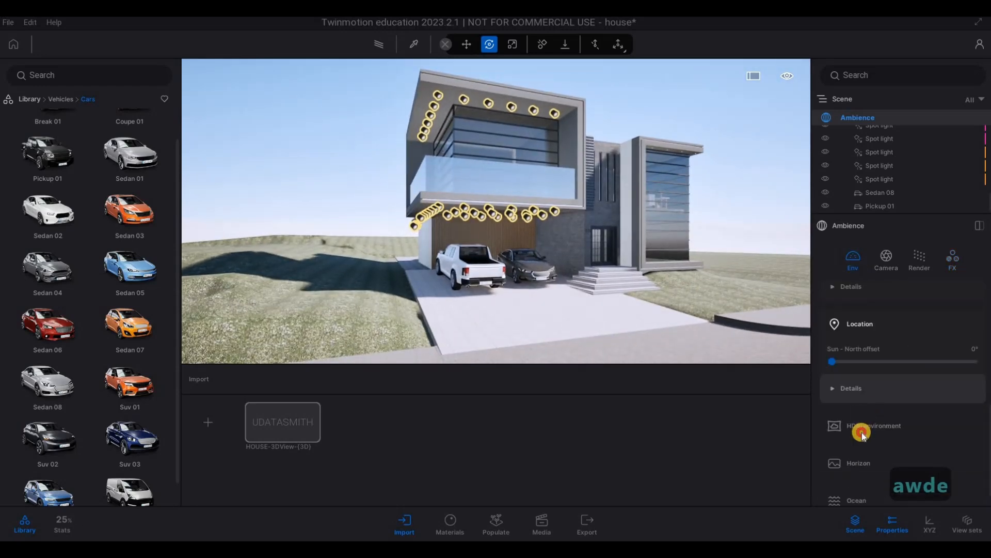
{"action": "left_click", "coordinate": [861, 431]}
{"action": "scroll", "coordinate": [834, 408], "scroll_direction": "down", "scroll_amount": 1}
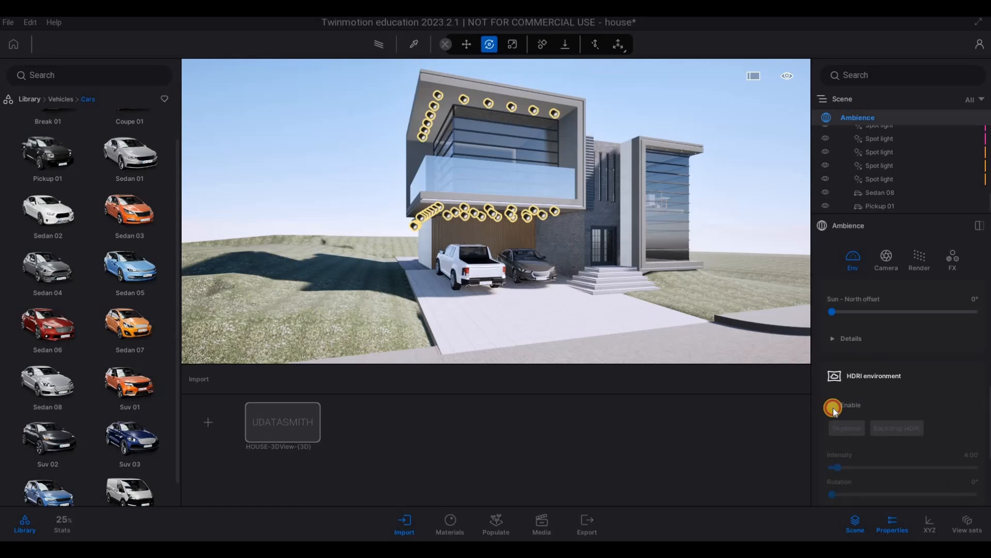
{"action": "left_click", "coordinate": [894, 430]}
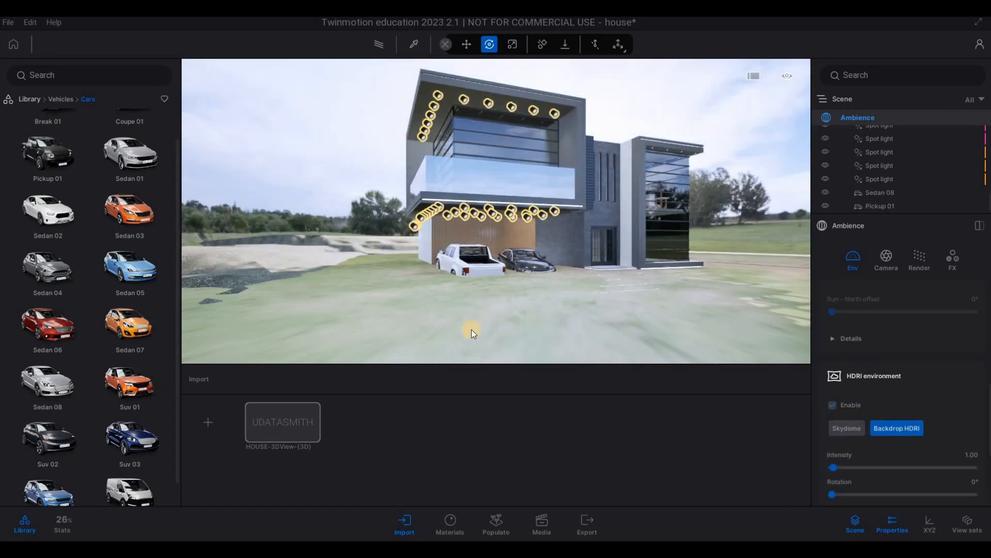
Step: Try to shift the driveway floor vertically against the HDRI backdrop, and undo the move
{"action": "left_click", "coordinate": [428, 311]}
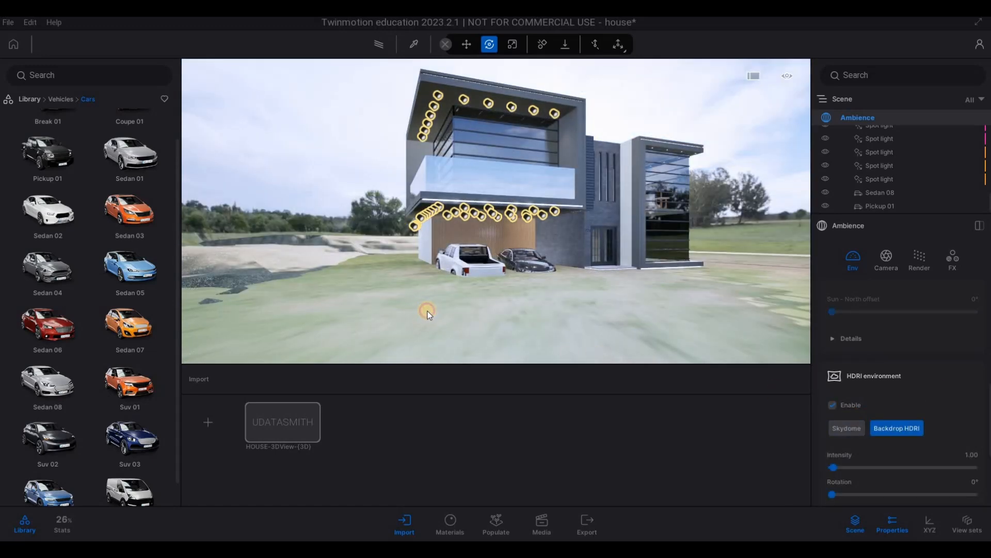
{"action": "left_click", "coordinate": [464, 299]}
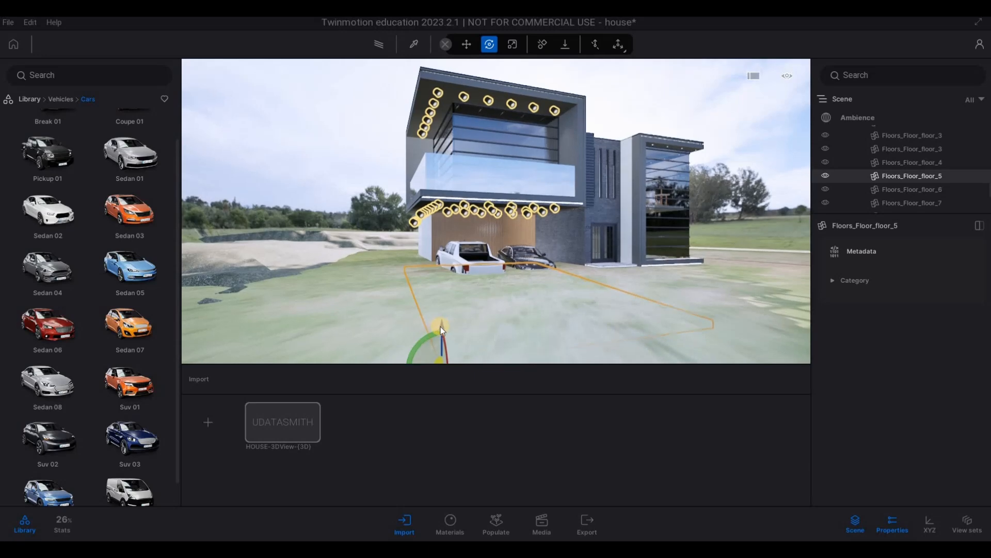
{"action": "left_click_drag", "start_coordinate": [441, 326], "coordinate": [443, 332]}
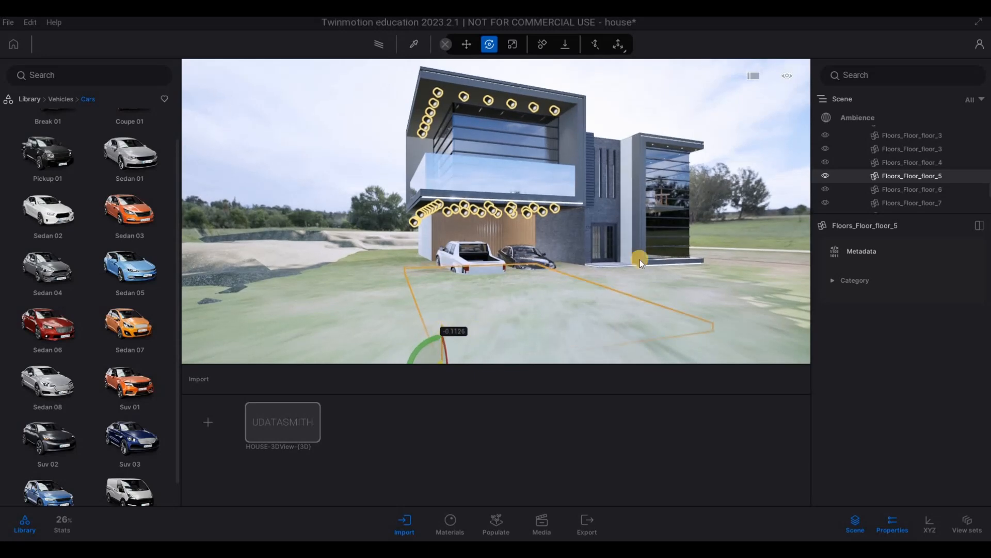
{"action": "key", "text": "ctrl+z"}
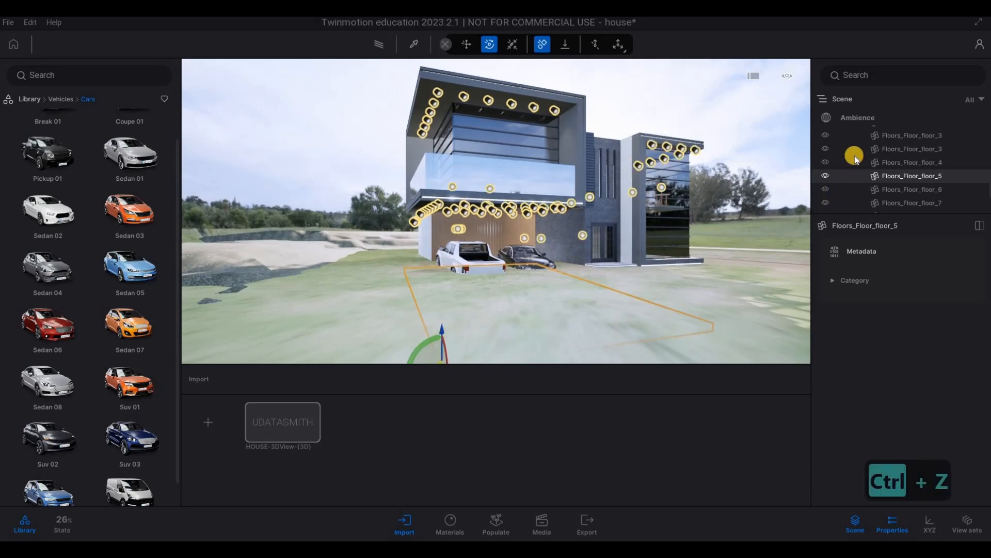
Step: Examine the scene's object list and the topography surfaces on both sides of the driveway against the HDRI ground
{"action": "left_click", "coordinate": [858, 122]}
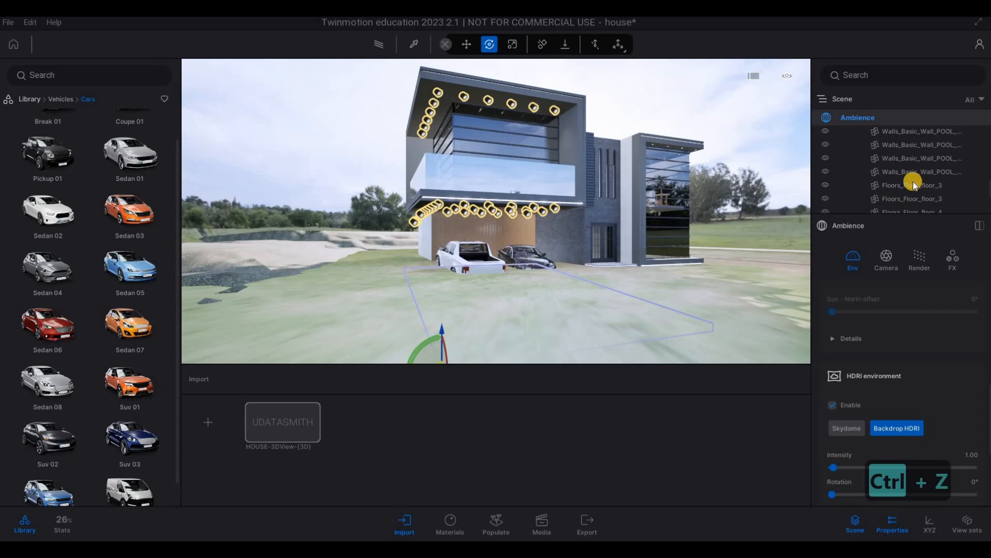
{"action": "scroll", "coordinate": [913, 181], "scroll_direction": "up", "scroll_amount": 10}
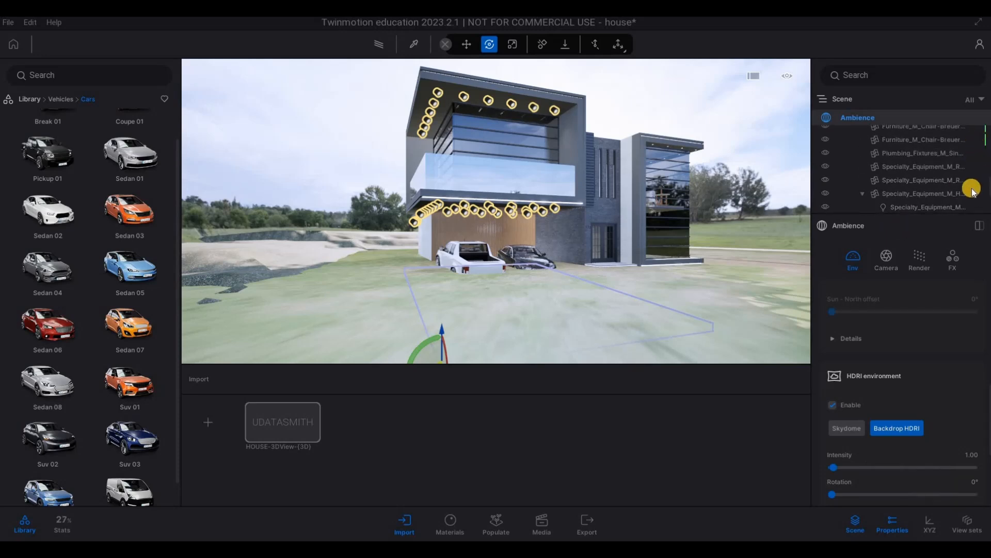
{"action": "scroll", "coordinate": [972, 192], "scroll_direction": "up", "scroll_amount": 5}
{"action": "scroll", "coordinate": [924, 146], "scroll_direction": "up", "scroll_amount": 5}
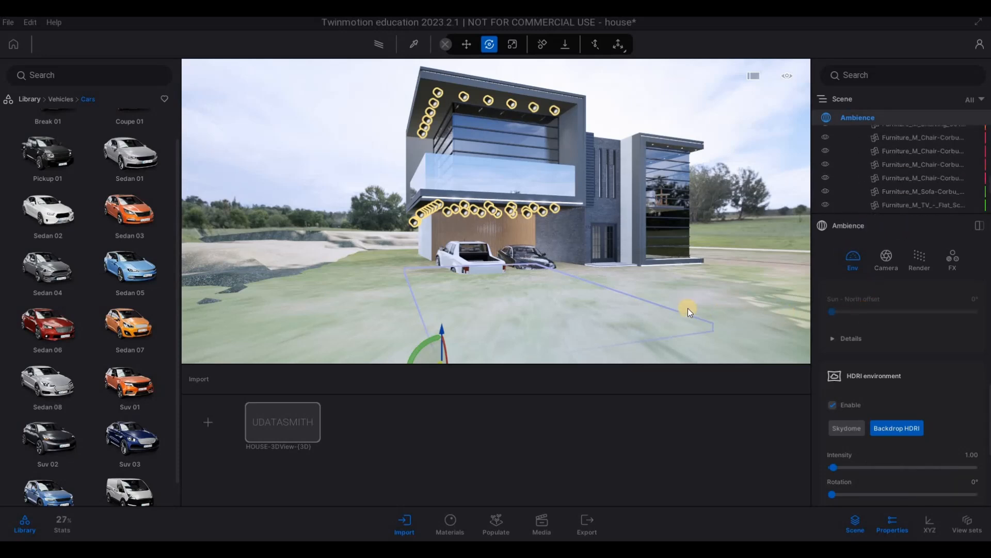
{"action": "left_click", "coordinate": [728, 308]}
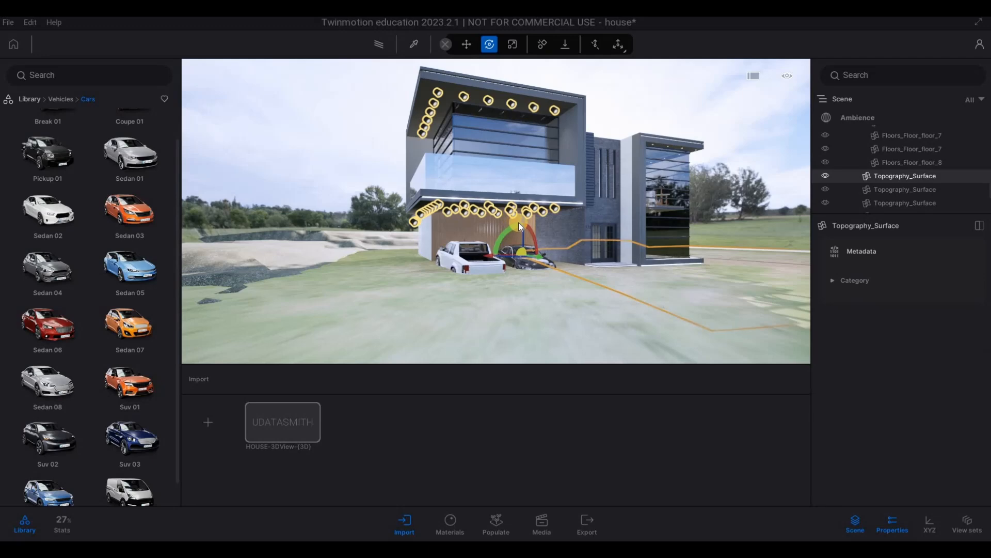
{"action": "left_click", "coordinate": [301, 241]}
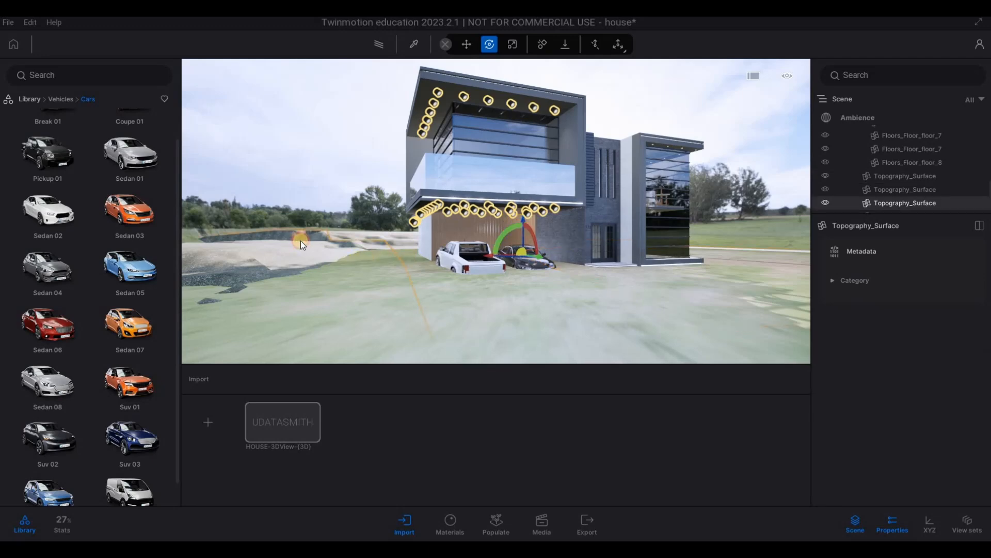
{"action": "key", "text": "s"}
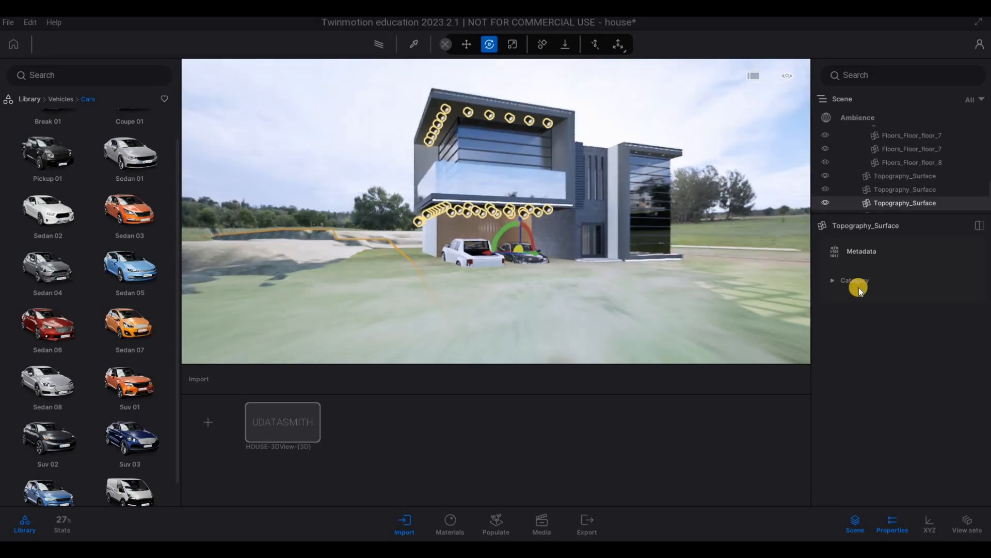
{"action": "key", "text": "q"}
Step: Expand the HDRI environment's detail settings and set the backdrop's rotation to 55°
{"action": "left_click", "coordinate": [860, 117]}
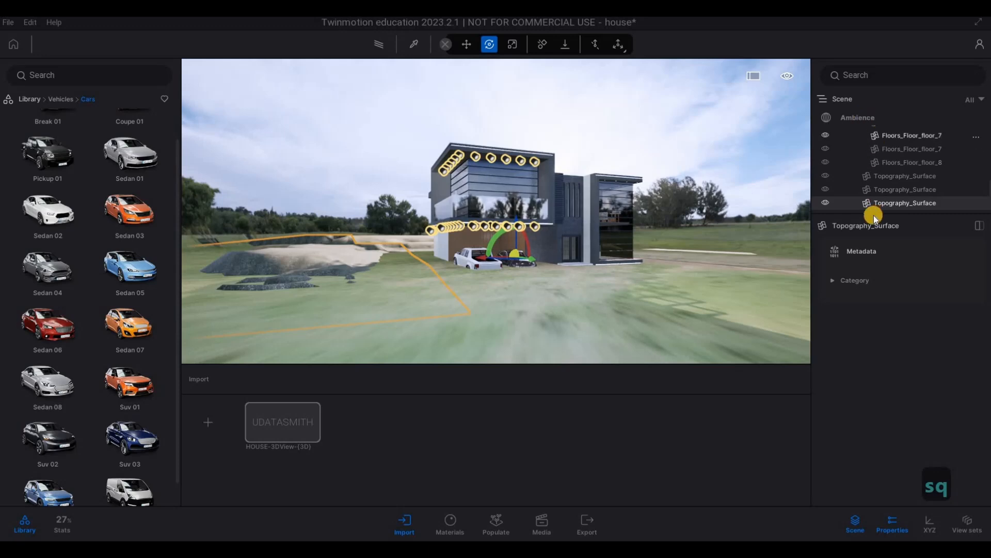
{"action": "scroll", "coordinate": [896, 392], "scroll_direction": "down", "scroll_amount": 5}
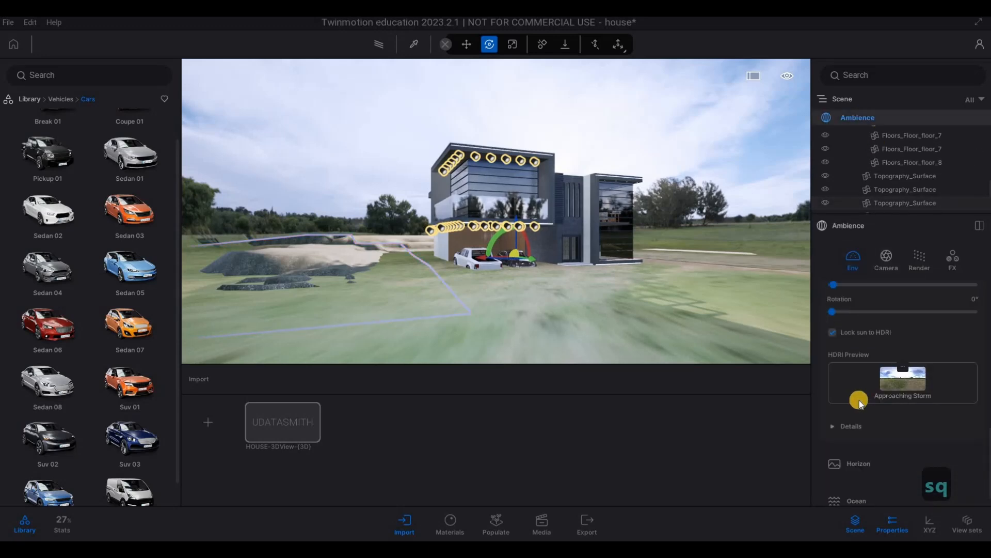
{"action": "left_click", "coordinate": [866, 410]}
{"action": "scroll", "coordinate": [901, 417], "scroll_direction": "down", "scroll_amount": 3}
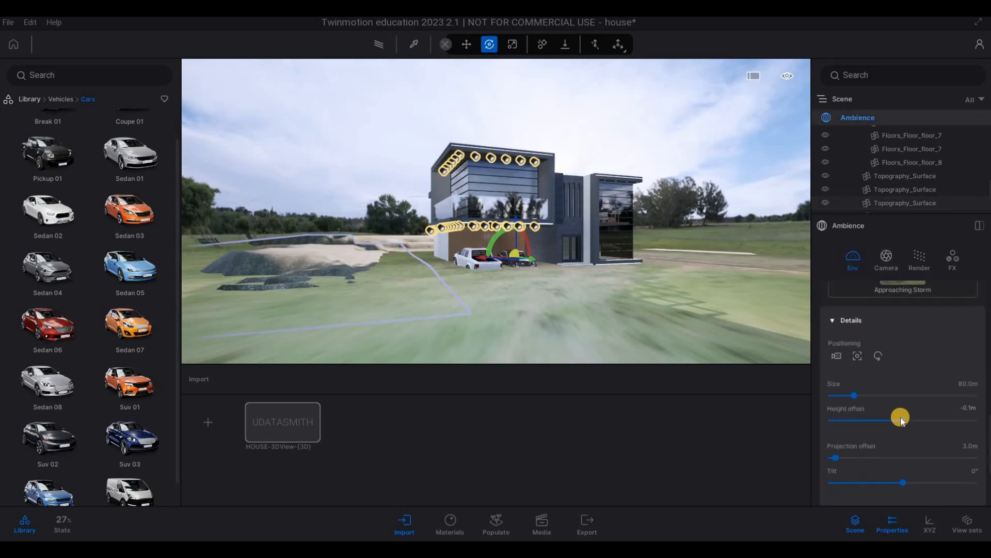
{"action": "scroll", "coordinate": [903, 421], "scroll_direction": "up", "scroll_amount": 3}
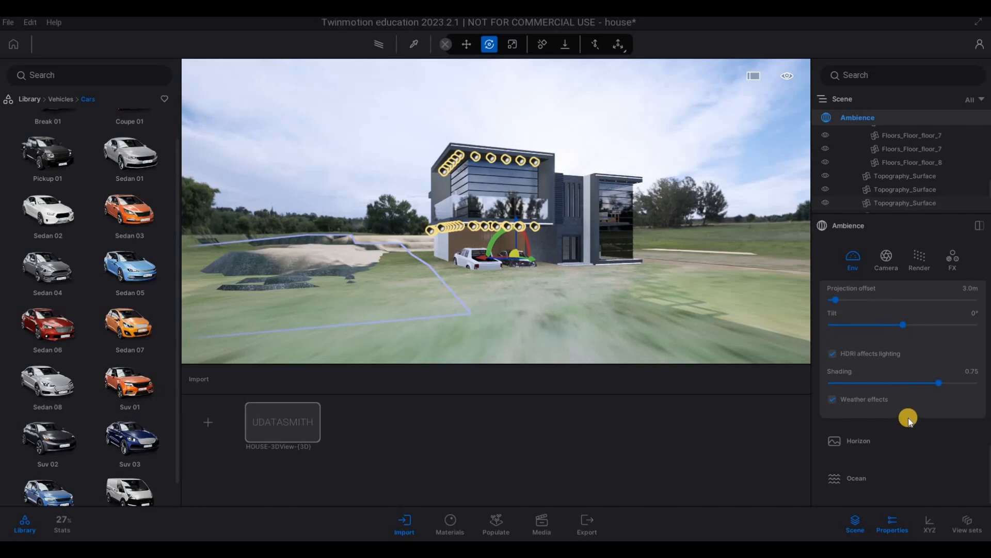
{"action": "scroll", "coordinate": [909, 416], "scroll_direction": "up", "scroll_amount": 4}
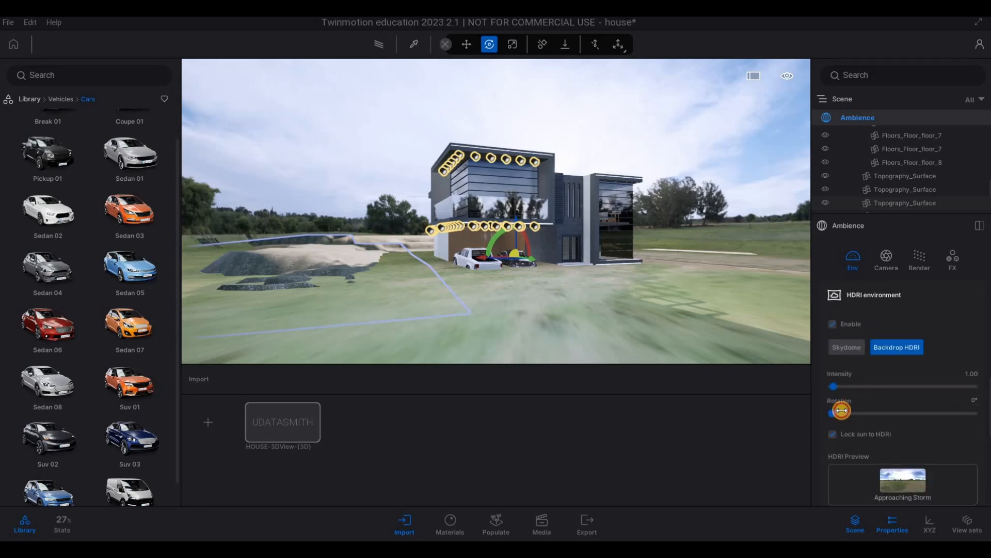
{"action": "left_click_drag", "start_coordinate": [842, 411], "coordinate": [855, 413]}
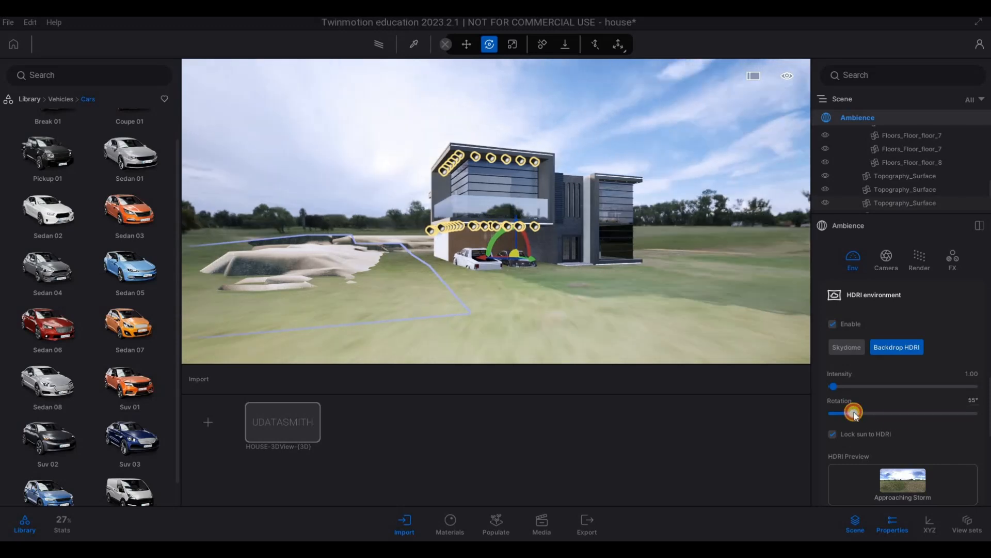
Step: Set the HDRI backdrop's height offset to -1.8 m to uncover the driveway and street, and view the house front
{"action": "scroll", "coordinate": [895, 417], "scroll_direction": "down", "scroll_amount": 3}
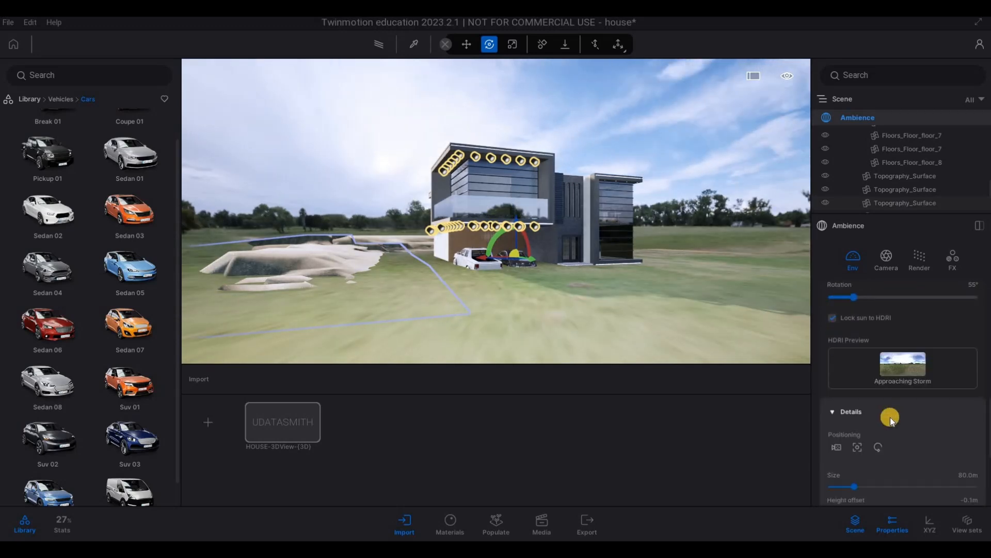
{"action": "scroll", "coordinate": [890, 419], "scroll_direction": "down", "scroll_amount": 3}
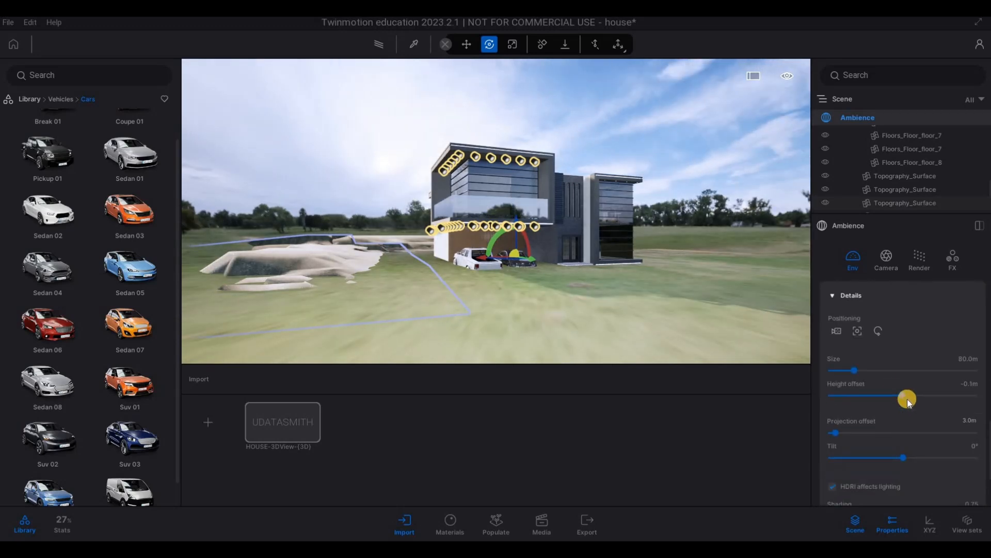
{"action": "left_click_drag", "start_coordinate": [907, 398], "coordinate": [891, 397]}
{"action": "key", "text": "d"}
{"action": "key", "text": "d"}
{"action": "key", "text": "a"}
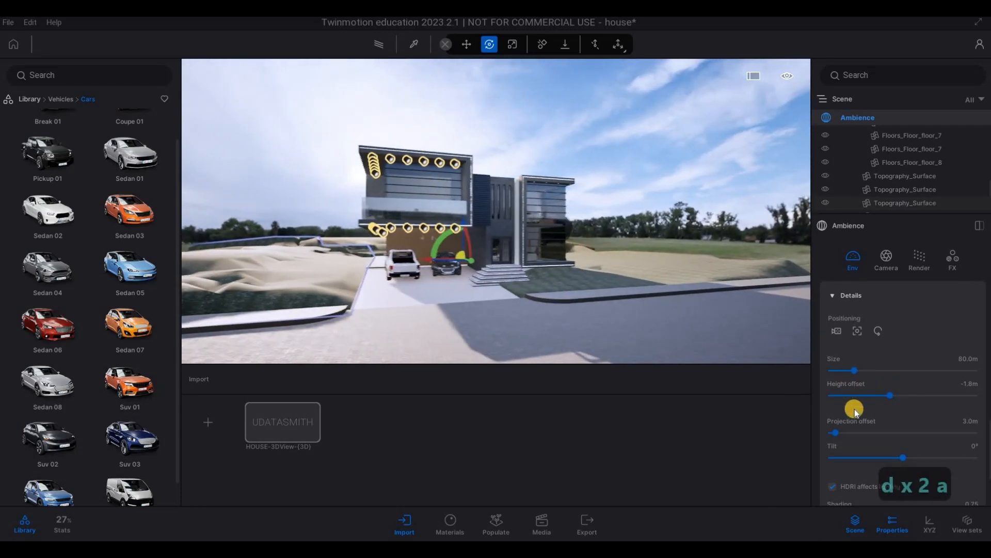
{"action": "key", "text": "w"}
{"action": "key", "text": "e"}
{"action": "scroll", "coordinate": [870, 419], "scroll_direction": "down", "scroll_amount": 2}
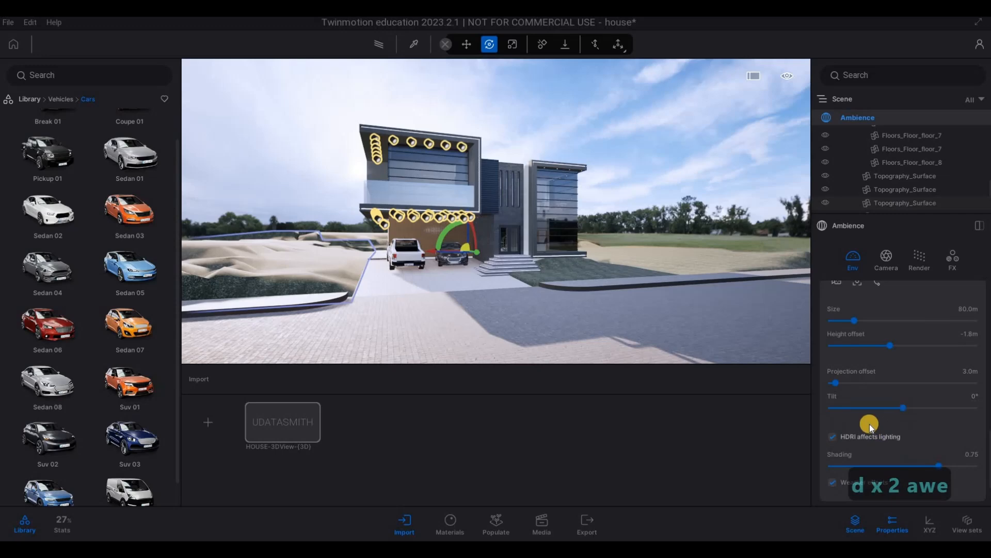
Step: Set the HDRI backdrop's rotation to 32° and view the house from the street
{"action": "scroll", "coordinate": [870, 423], "scroll_direction": "up", "scroll_amount": 3}
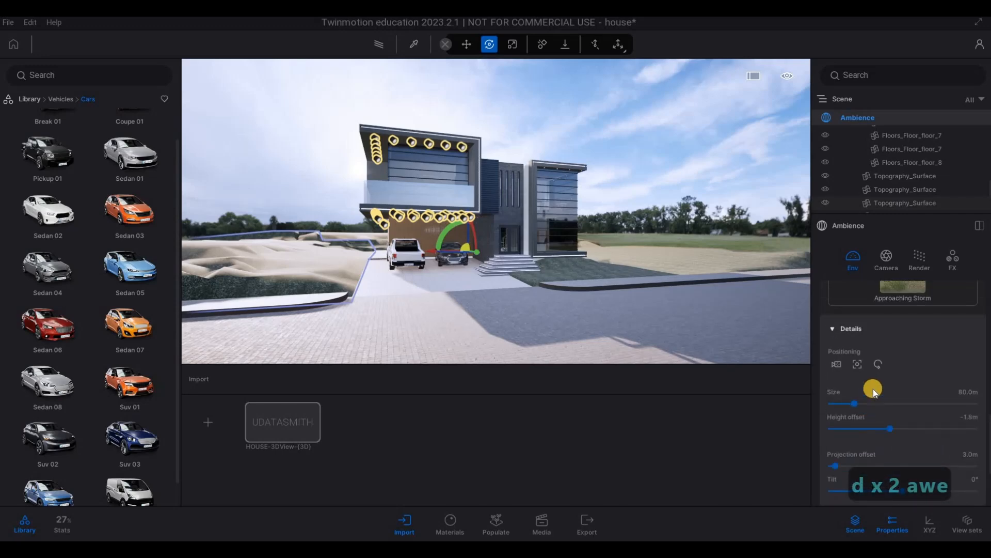
{"action": "scroll", "coordinate": [873, 388], "scroll_direction": "up", "scroll_amount": 5}
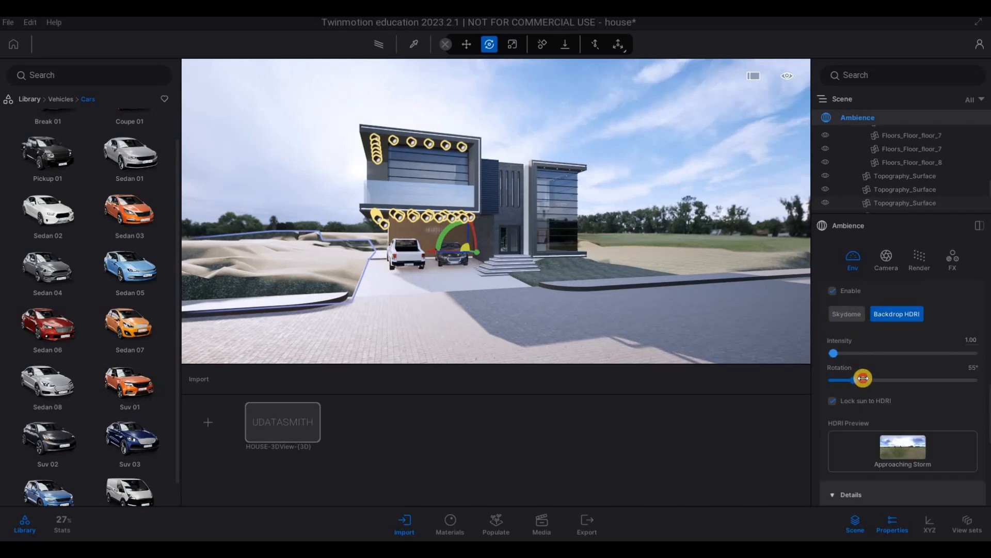
{"action": "left_click_drag", "start_coordinate": [863, 378], "coordinate": [844, 352]}
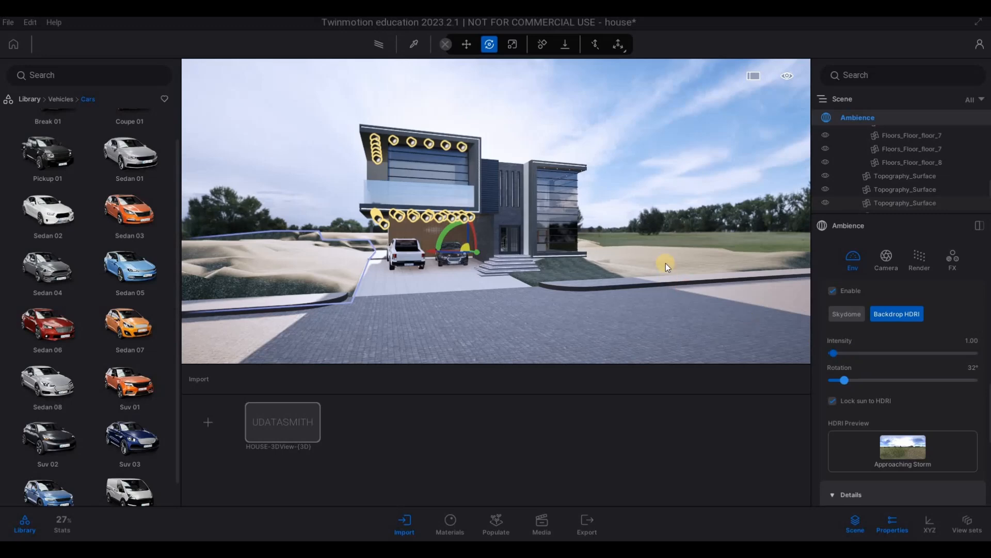
{"action": "key", "text": "a"}
{"action": "key", "text": "w"}
{"action": "key", "text": "e"}
{"action": "key", "text": "a"}
{"action": "key", "text": "a"}
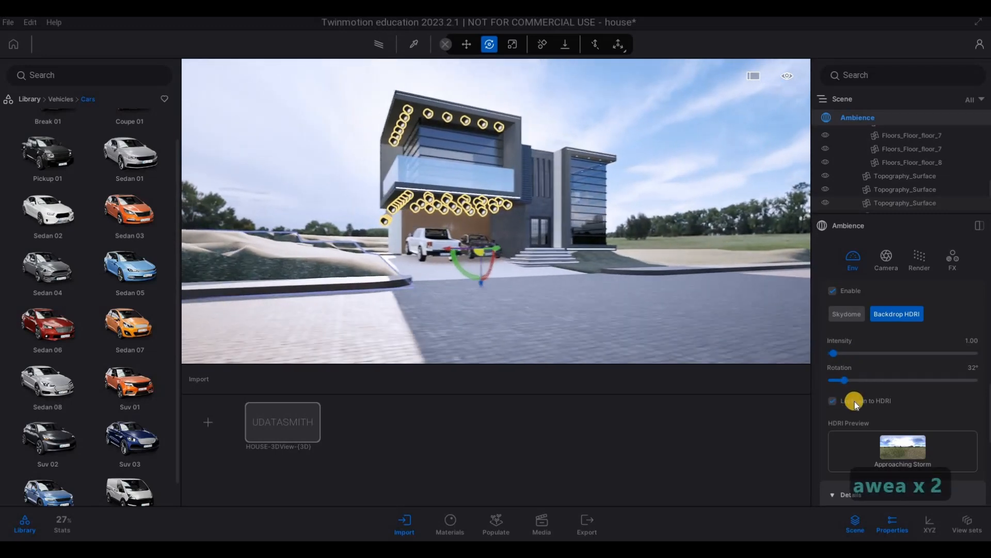
Step: Set the HDRI backdrop's rotation to 289° and check the house front's lighting from the street
{"action": "mouse_move", "coordinate": [842, 379]}
{"action": "left_mouse_down"}
{"action": "mouse_move", "coordinate": [810, 377]}
{"action": "mouse_move", "coordinate": [832, 380]}
{"action": "left_mouse_up"}
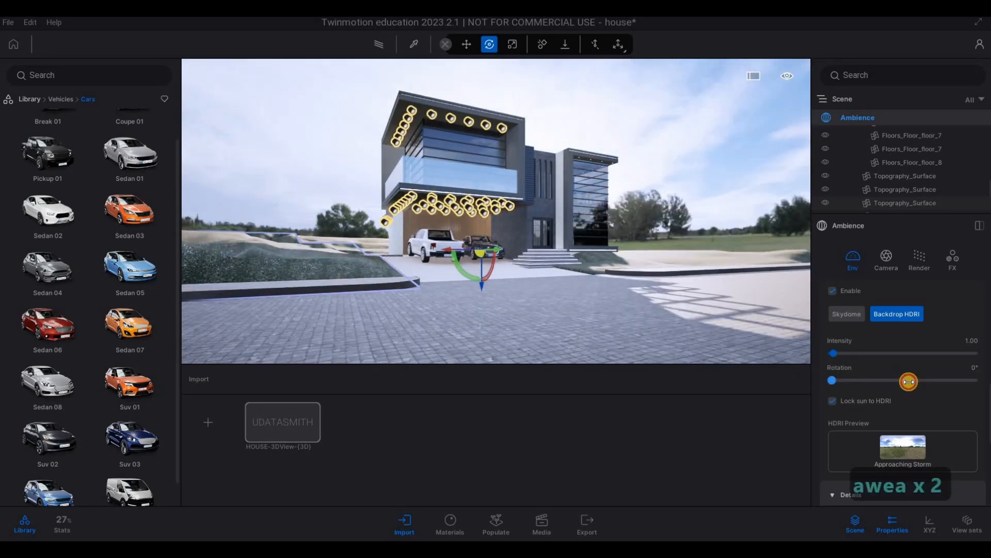
{"action": "left_click_drag", "start_coordinate": [909, 382], "coordinate": [945, 384]}
{"action": "key", "text": "w"}
{"action": "key", "text": "d"}
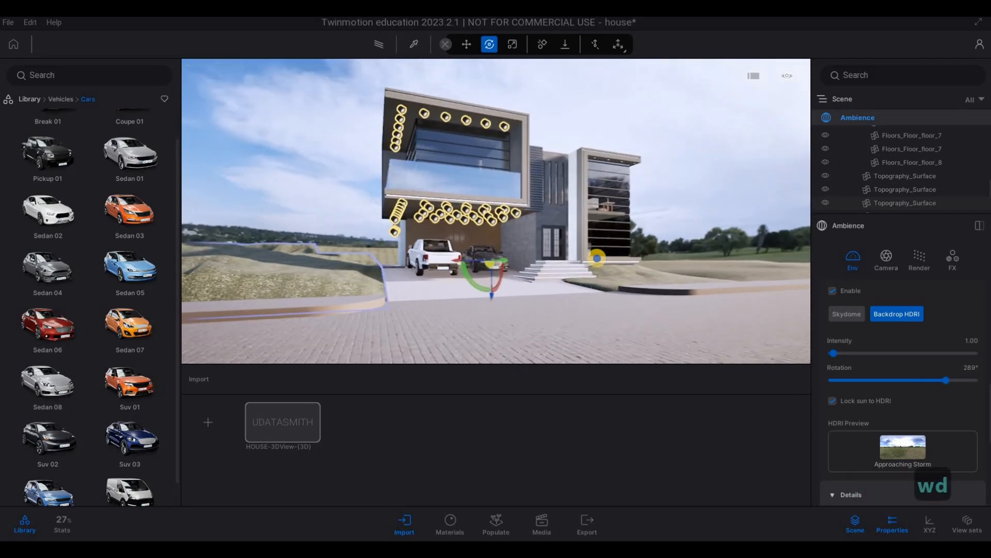
{"action": "key", "text": "w"}
{"action": "key", "text": "e"}
{"action": "key", "text": "s"}
{"action": "key", "text": "s"}
{"action": "key", "text": "q"}
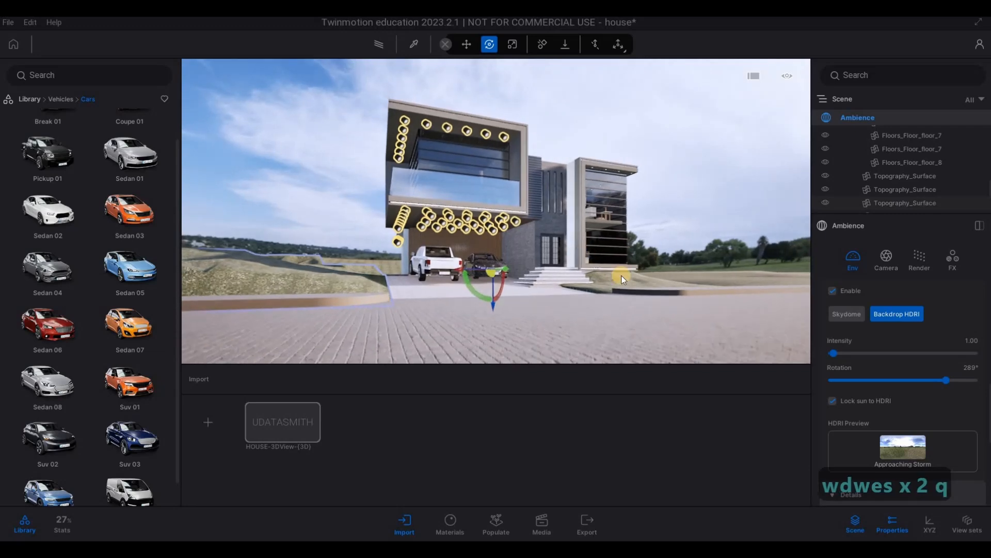
{"action": "key", "text": "a"}
{"action": "key", "text": "s"}
{"action": "key", "text": "s"}
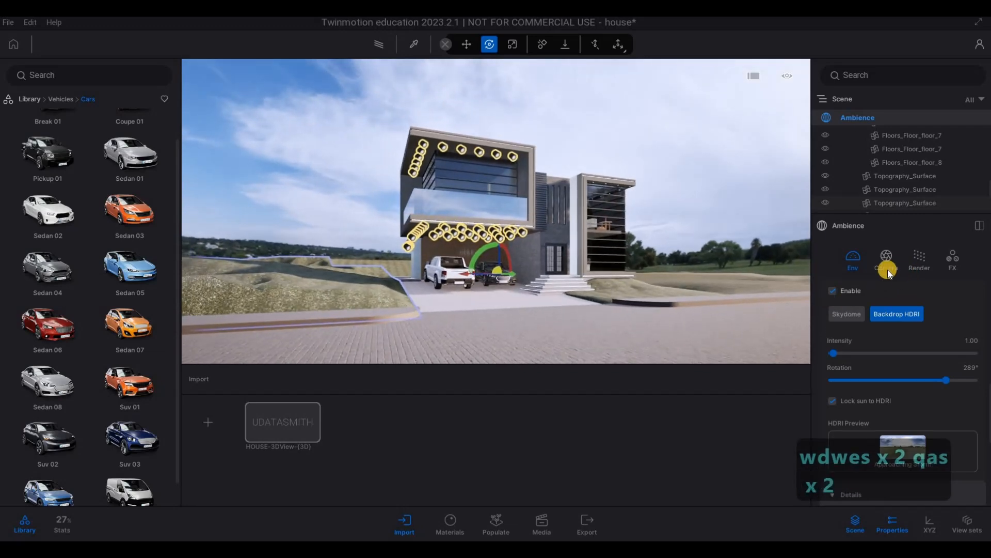
Step: Set the vignetting in the ambience camera effects to 45%
{"action": "left_click", "coordinate": [886, 259]}
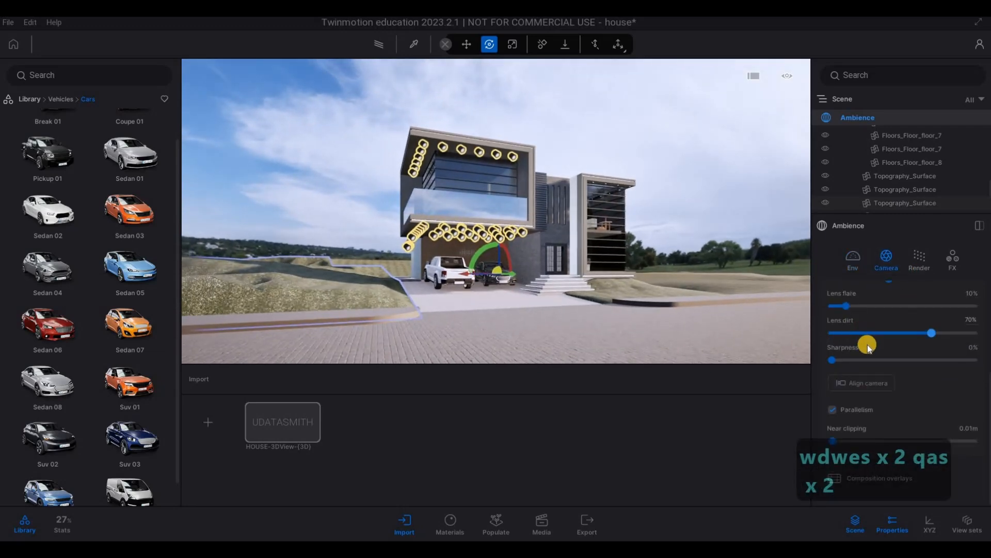
{"action": "scroll", "coordinate": [873, 354], "scroll_direction": "up", "scroll_amount": 3}
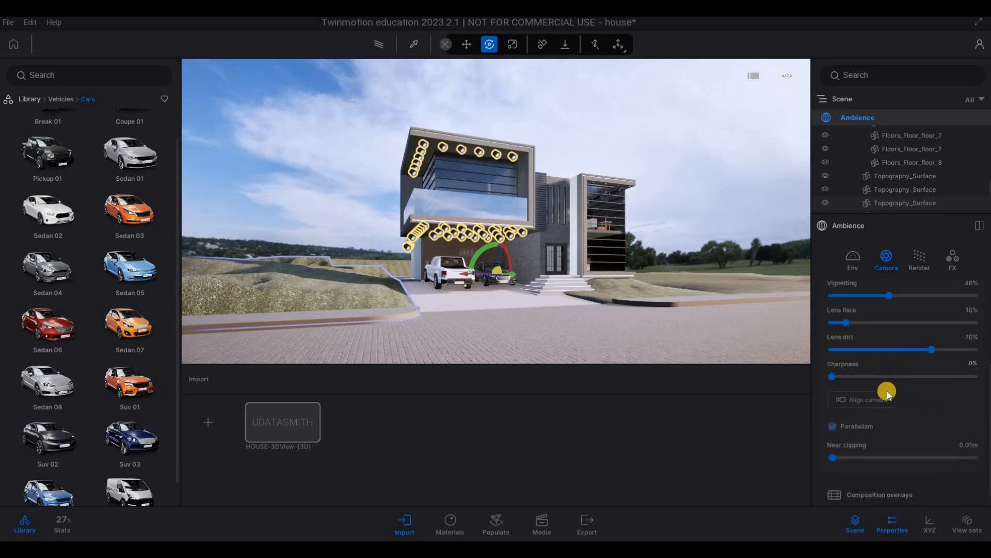
{"action": "scroll", "coordinate": [886, 405], "scroll_direction": "down", "scroll_amount": 1}
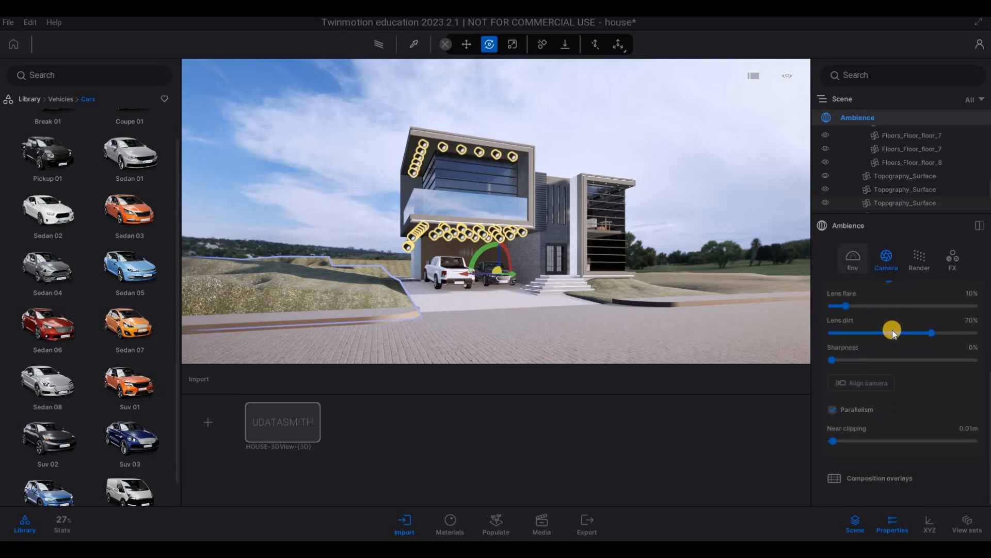
{"action": "scroll", "coordinate": [855, 365], "scroll_direction": "up", "scroll_amount": 1}
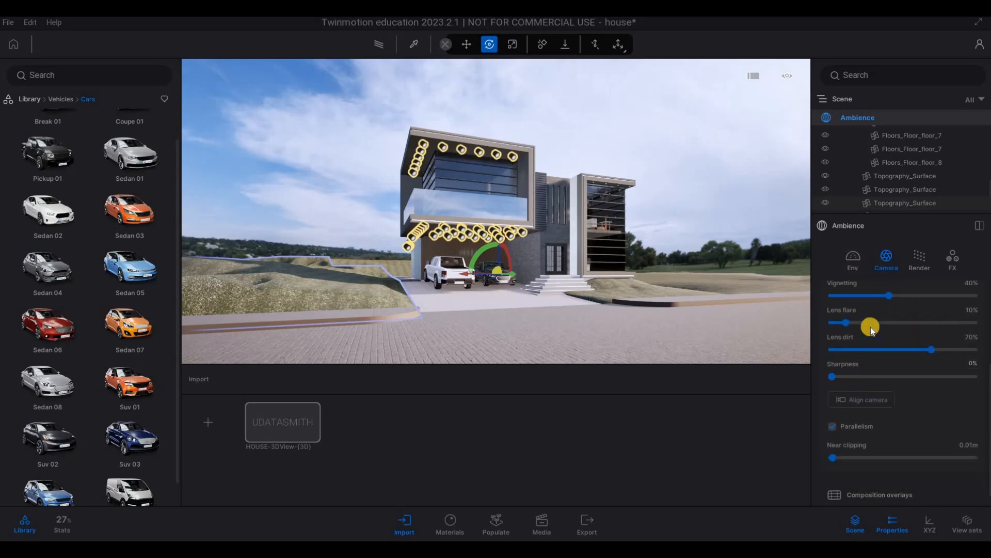
{"action": "left_click_drag", "start_coordinate": [890, 298], "coordinate": [891, 298]}
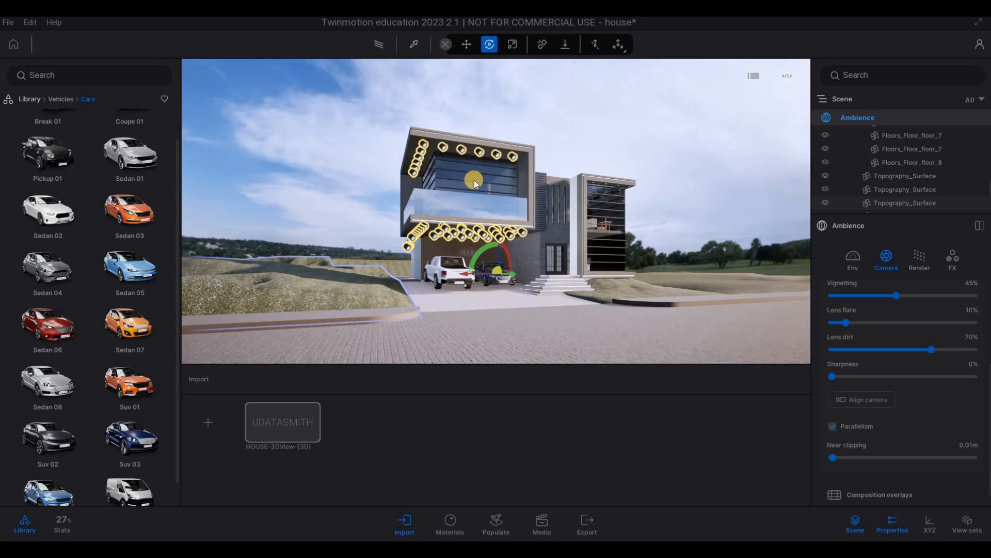
{"action": "scroll", "coordinate": [858, 273], "scroll_direction": "up", "scroll_amount": 1}
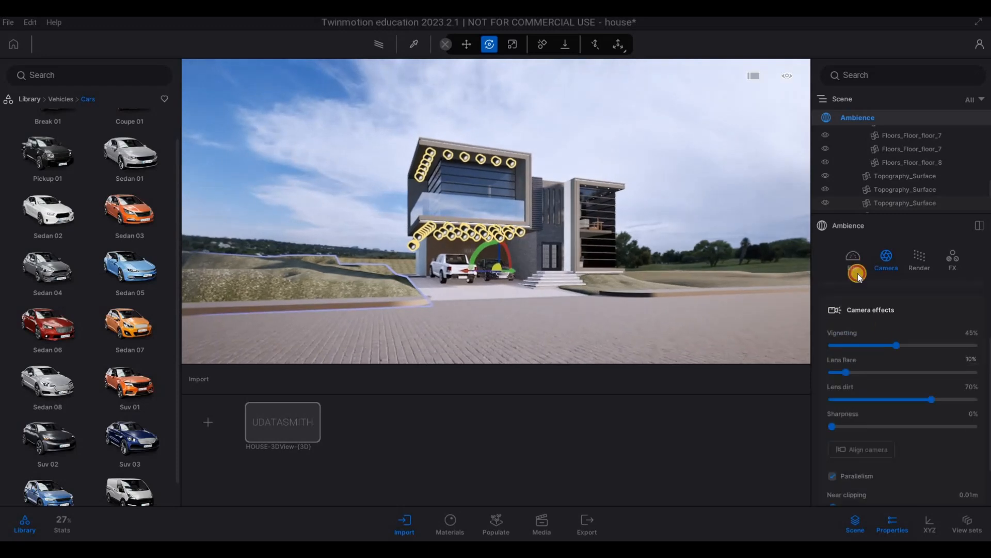
Step: Shift the environment's weather past the rain mark and the season slightly toward winter to wet the driveway and street
{"action": "scroll", "coordinate": [883, 342], "scroll_direction": "up", "scroll_amount": 6}
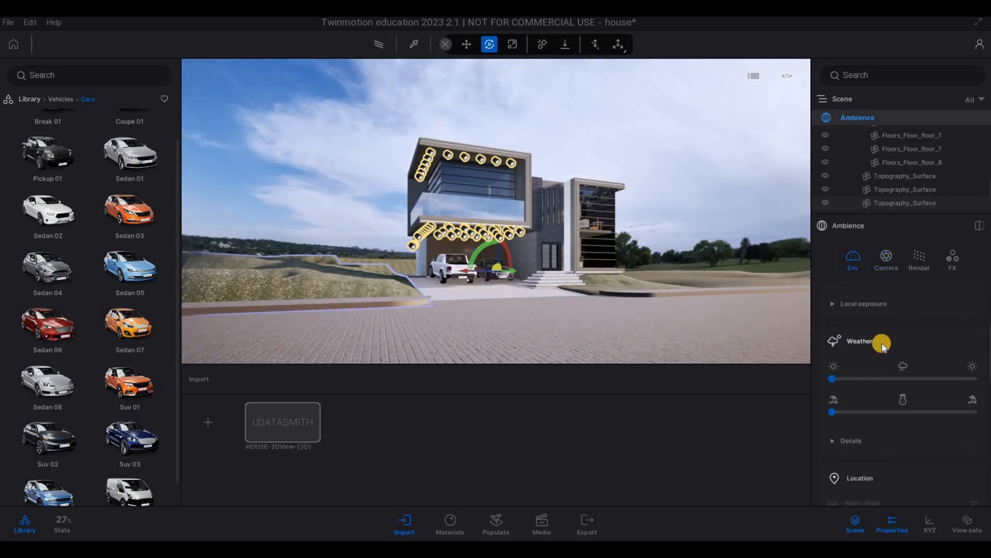
{"action": "left_click_drag", "start_coordinate": [836, 333], "coordinate": [880, 330]}
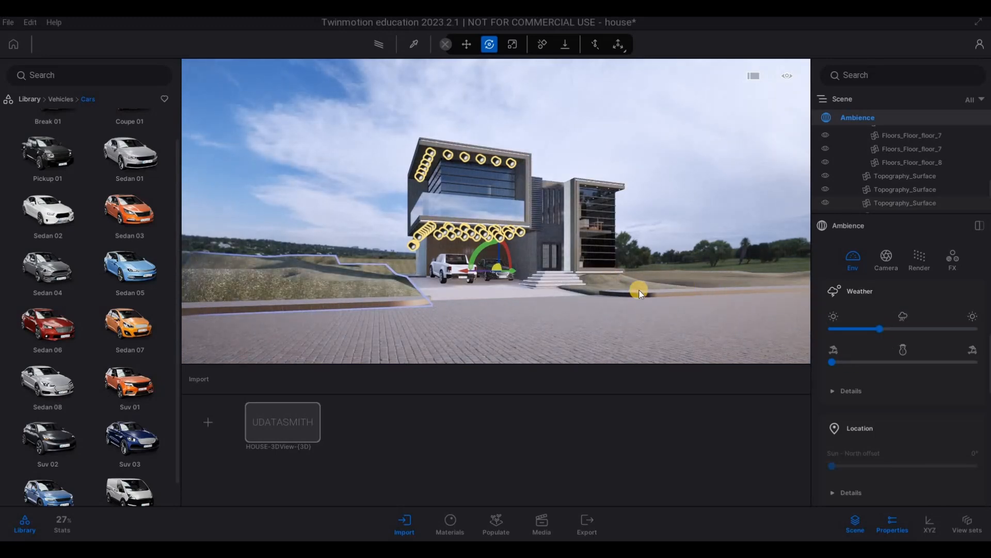
{"action": "key", "text": "w"}
{"action": "key", "text": "x"}
{"action": "key", "text": "2"}
{"action": "key", "text": "e"}
{"action": "key", "text": "w"}
{"action": "key", "text": "q"}
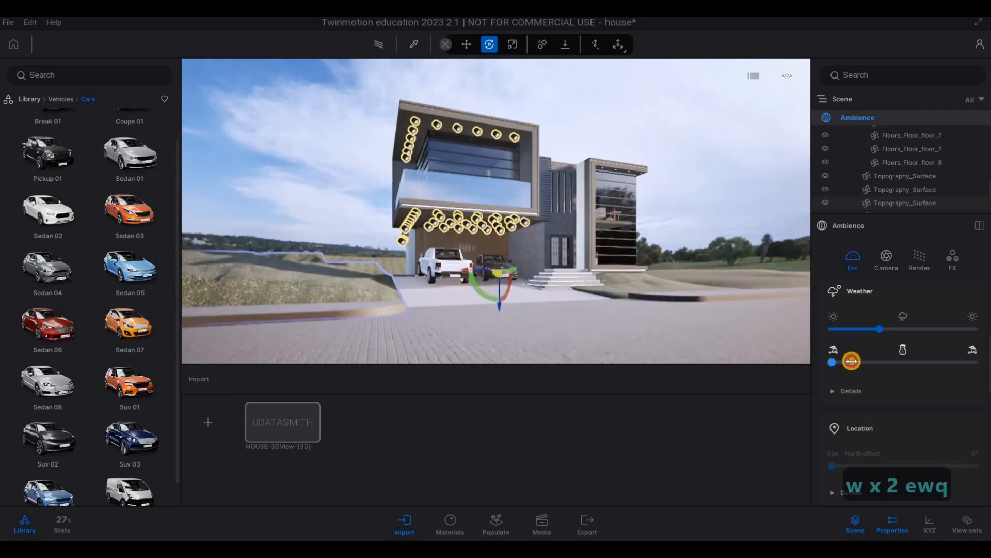
{"action": "mouse_move", "coordinate": [884, 354]}
{"action": "left_mouse_down"}
{"action": "mouse_move", "coordinate": [849, 353]}
{"action": "mouse_move", "coordinate": [884, 332]}
{"action": "mouse_move", "coordinate": [928, 331]}
{"action": "left_mouse_up"}
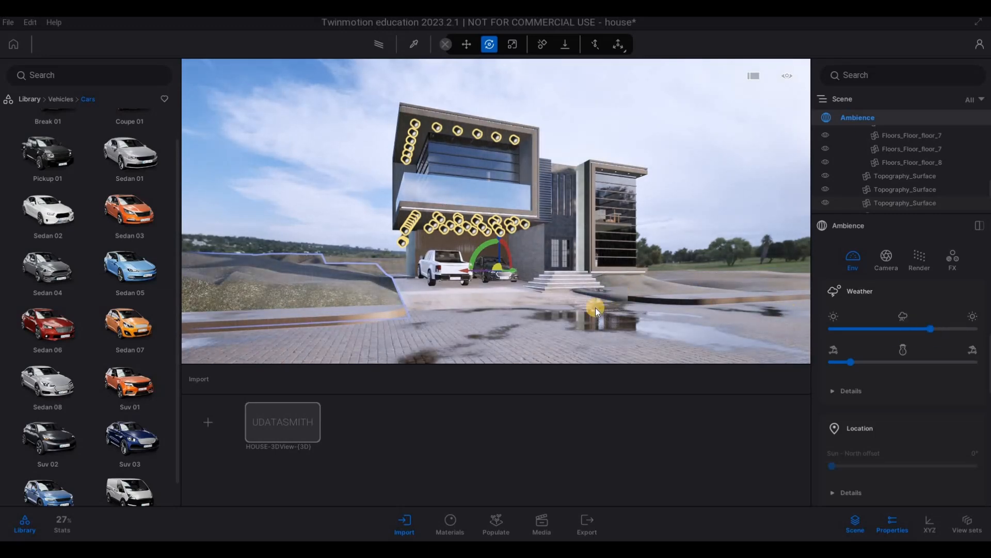
Step: Examine the entrance steps, the parked cars and the tiled driveway up close under the new weather
{"action": "key", "text": "d"}
{"action": "key", "text": "w"}
{"action": "key", "text": "w"}
{"action": "key", "text": "w"}
{"action": "key", "text": "w"}
{"action": "key", "text": "a"}
{"action": "key", "text": "w"}
{"action": "key", "text": "d"}
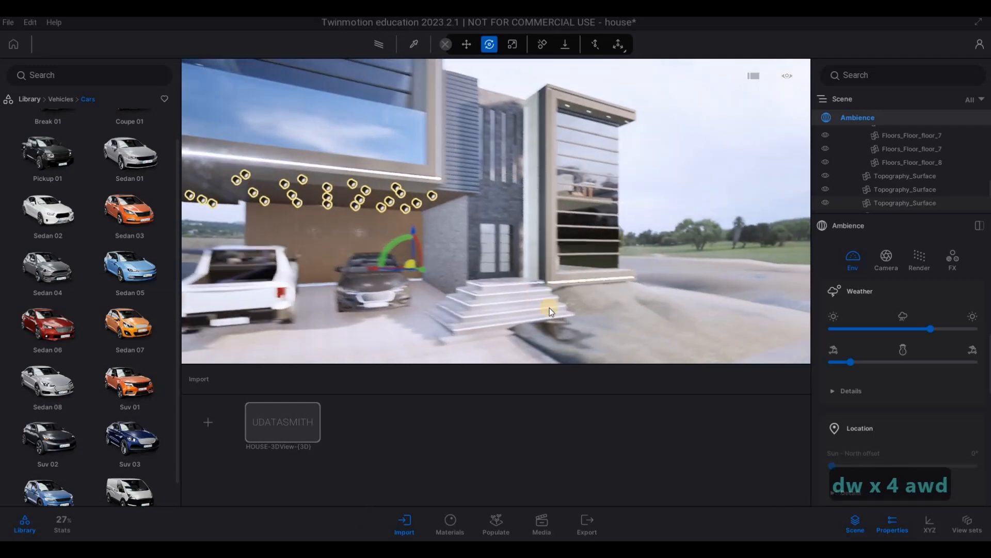
{"action": "key", "text": "w"}
{"action": "right_click_drag", "start_coordinate": [551, 311], "coordinate": [770, 238]}
{"action": "key", "text": "a"}
{"action": "key", "text": "a"}
{"action": "key", "text": "a"}
{"action": "key", "text": "a"}
{"action": "key", "text": "a"}
{"action": "key", "text": "a"}
{"action": "key", "text": "a"}
{"action": "key", "text": "a"}
{"action": "key", "text": "a"}
{"action": "key", "text": "a"}
{"action": "key", "text": "a"}
{"action": "key", "text": "a"}
{"action": "key", "text": "a"}
{"action": "key", "text": "a"}
{"action": "key", "text": "a"}
{"action": "key", "text": "a"}
{"action": "key", "text": "a"}
{"action": "key", "text": "a"}
{"action": "key", "text": "a"}
{"action": "key", "text": "a"}
{"action": "key", "text": "a"}
{"action": "key", "text": "a"}
{"action": "key", "text": "a"}
{"action": "key", "text": "a"}
{"action": "key", "text": "a"}
{"action": "key", "text": "a"}
{"action": "key", "text": "a"}
{"action": "key", "text": "a"}
{"action": "key", "text": "a"}
{"action": "key", "text": "d"}
{"action": "key", "text": "d"}
{"action": "key", "text": "d"}
{"action": "key", "text": "d"}
{"action": "key", "text": "d"}
{"action": "key", "text": "d"}
{"action": "key", "text": "d"}
{"action": "key", "text": "d"}
{"action": "key", "text": "d"}
{"action": "key", "text": "d"}
{"action": "key", "text": "d"}
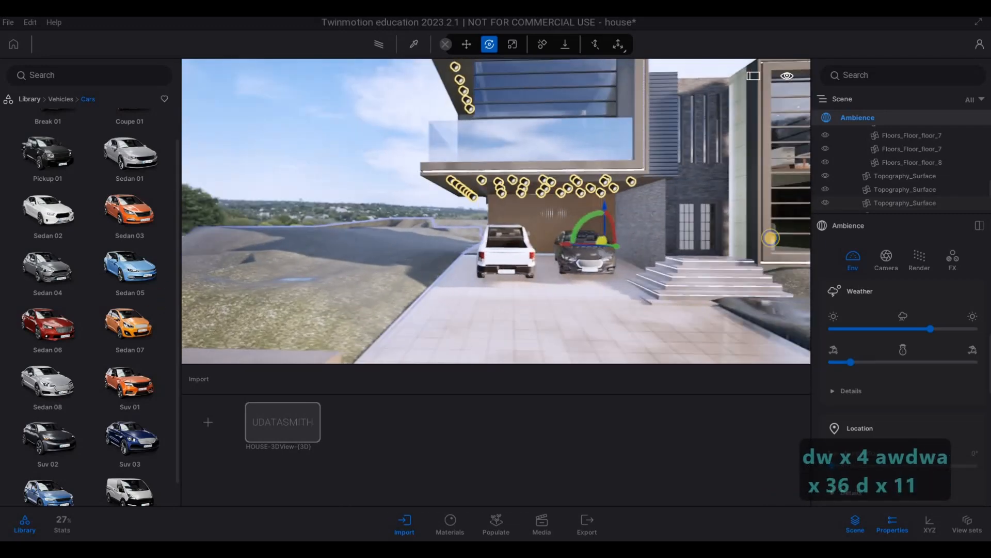
Step: View the whole house front and the puddles on the street from a distance
{"action": "key", "text": "s"}
{"action": "right_click_drag", "start_coordinate": [564, 336], "coordinate": [407, 319]}
{"action": "key", "text": "e"}
{"action": "key", "text": "s"}
{"action": "key", "text": "q"}
{"action": "key", "text": "a"}
{"action": "key", "text": "s"}
{"action": "key", "text": "d"}
{"action": "key", "text": "q"}
{"action": "key", "text": "d"}
{"action": "key", "text": "d"}
{"action": "key", "text": "a"}
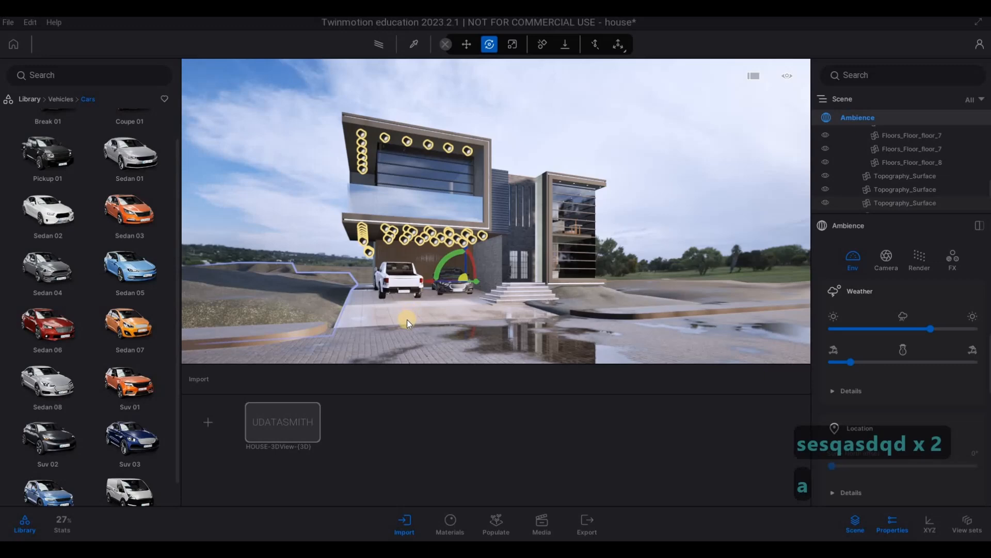
{"action": "key", "text": "w"}
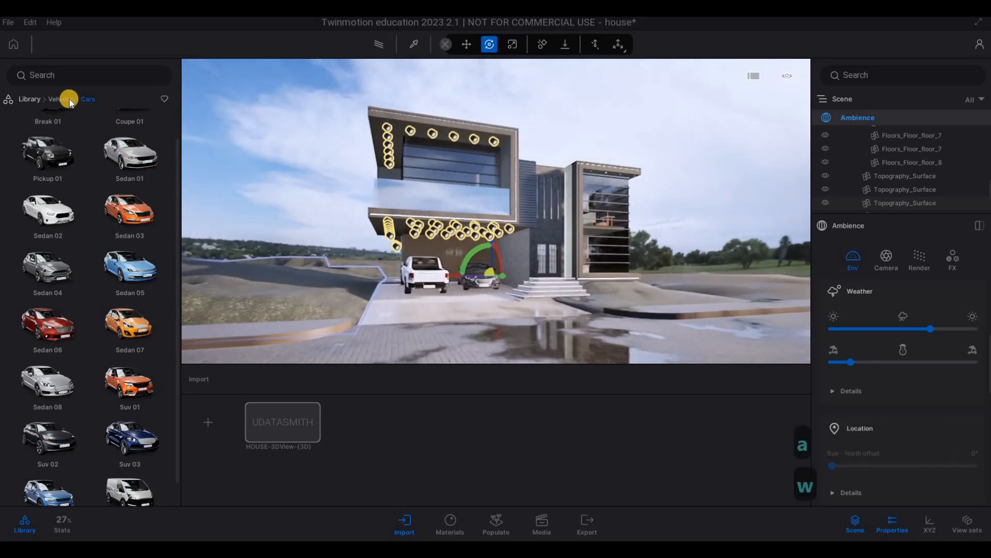
Step: Open the Populate tools and the library's Trees category under Vegetation
{"action": "left_click", "coordinate": [63, 99]}
{"action": "key", "text": "F1"}
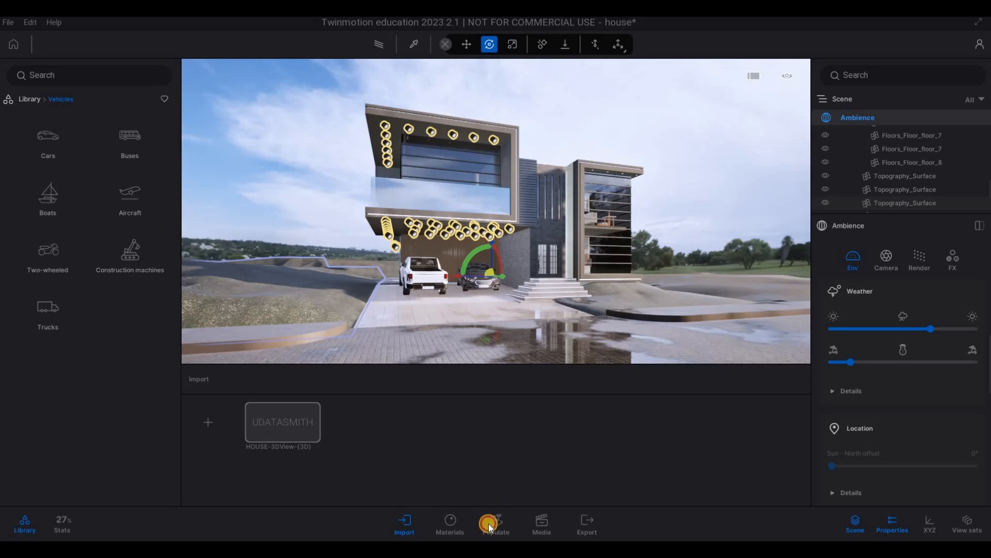
{"action": "left_click", "coordinate": [503, 515]}
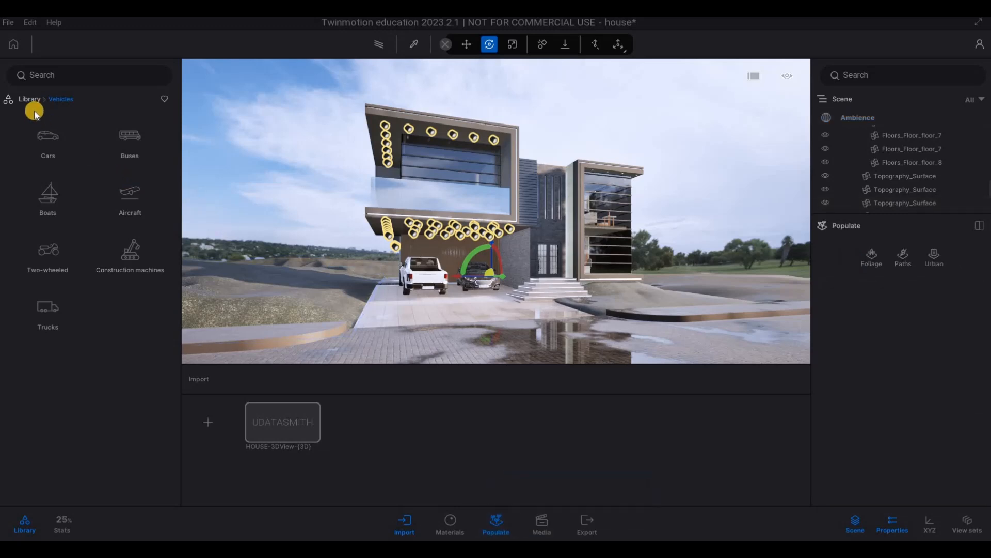
{"action": "left_click", "coordinate": [30, 98]}
{"action": "left_click", "coordinate": [177, 138]}
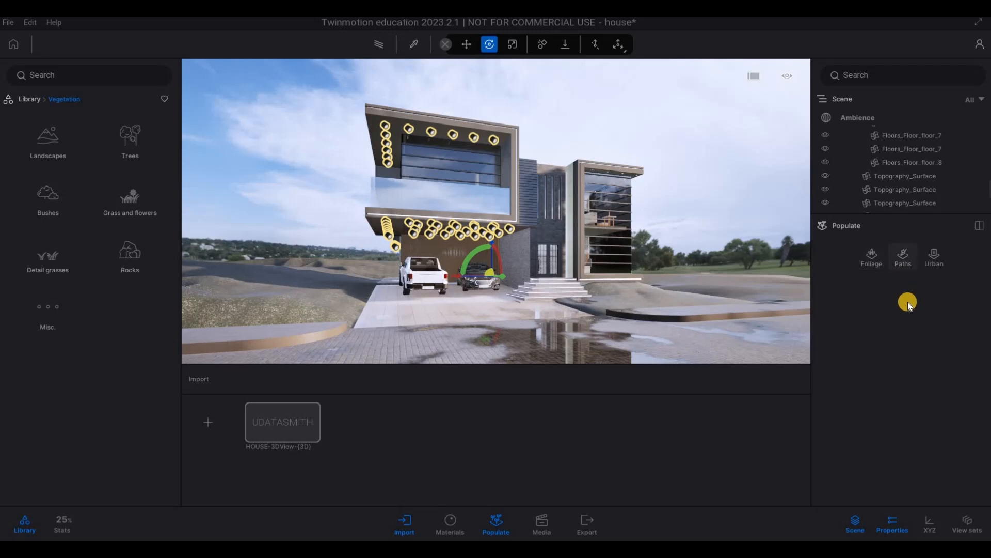
{"action": "key", "text": "q"}
{"action": "key", "text": "w"}
{"action": "key", "text": "e"}
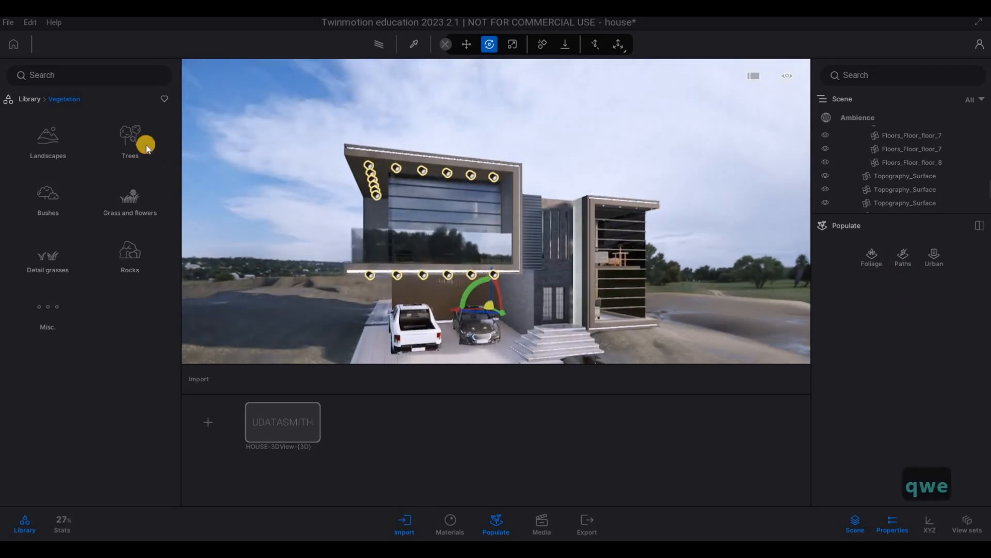
{"action": "left_click", "coordinate": [149, 160]}
{"action": "mouse_move", "coordinate": [122, 230]}
{"action": "key", "text": "a"}
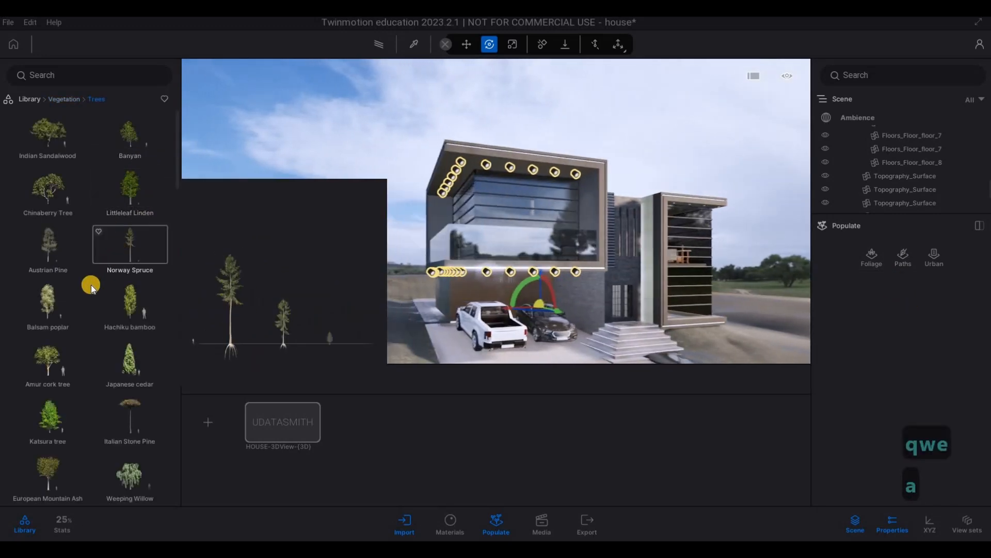
Step: Browse the tree species in the library for one that suits the house's surroundings
{"action": "scroll", "coordinate": [91, 284], "scroll_direction": "down", "scroll_amount": 3}
{"action": "scroll", "coordinate": [77, 320], "scroll_direction": "down", "scroll_amount": 3}
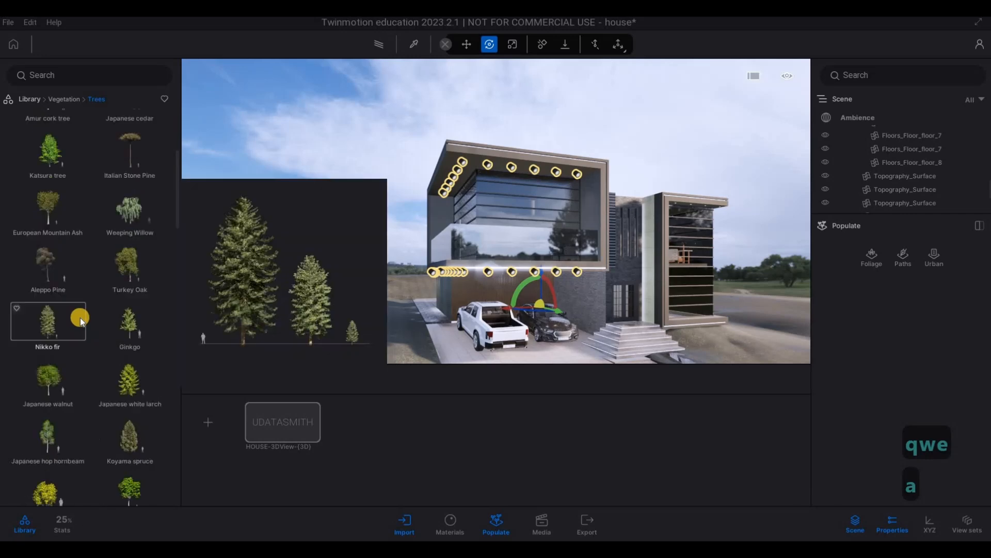
{"action": "scroll", "coordinate": [104, 366], "scroll_direction": "down", "scroll_amount": 5}
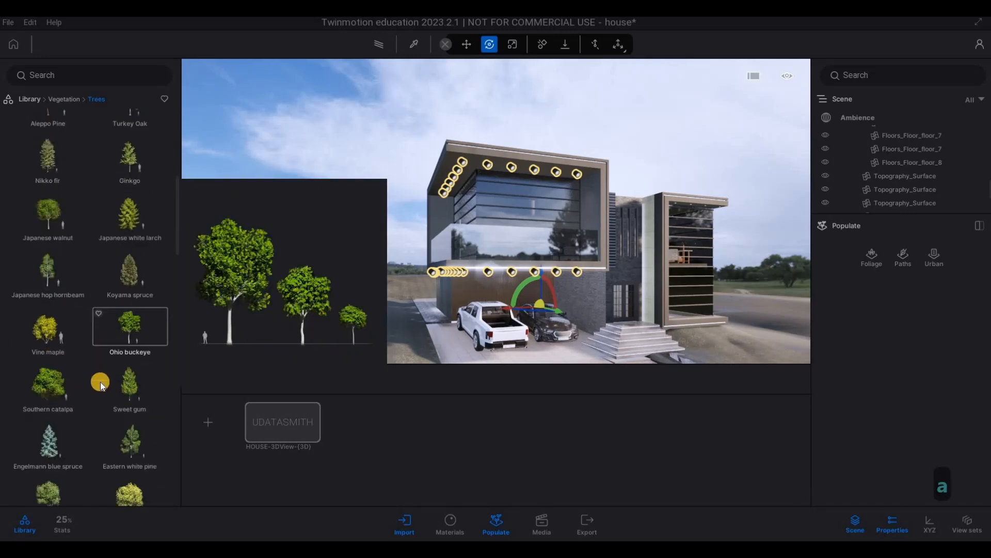
{"action": "scroll", "coordinate": [72, 334], "scroll_direction": "down", "scroll_amount": 2}
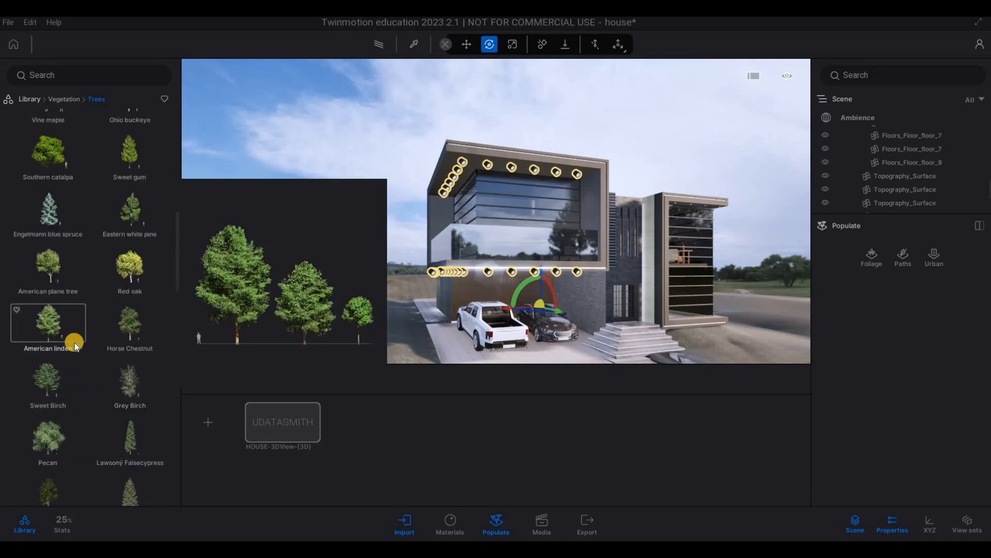
{"action": "scroll", "coordinate": [76, 342], "scroll_direction": "down", "scroll_amount": 1}
{"action": "scroll", "coordinate": [76, 342], "scroll_direction": "down", "scroll_amount": 6}
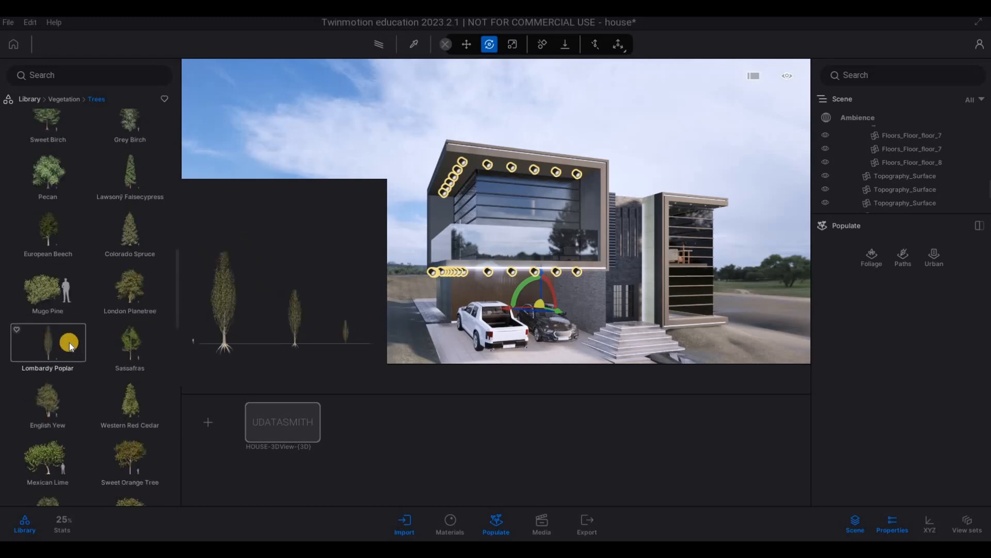
{"action": "scroll", "coordinate": [67, 343], "scroll_direction": "down", "scroll_amount": 10}
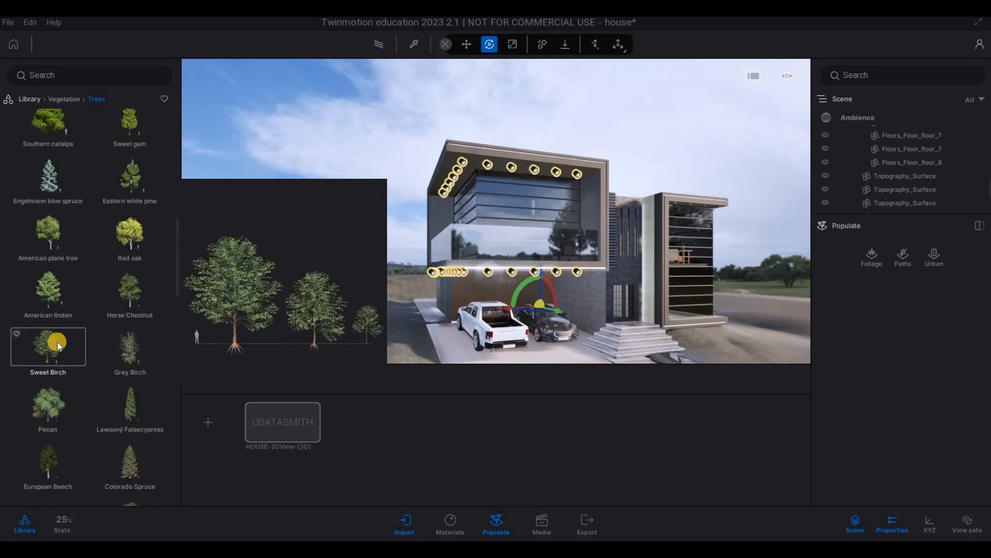
{"action": "scroll", "coordinate": [60, 336], "scroll_direction": "up", "scroll_amount": 6}
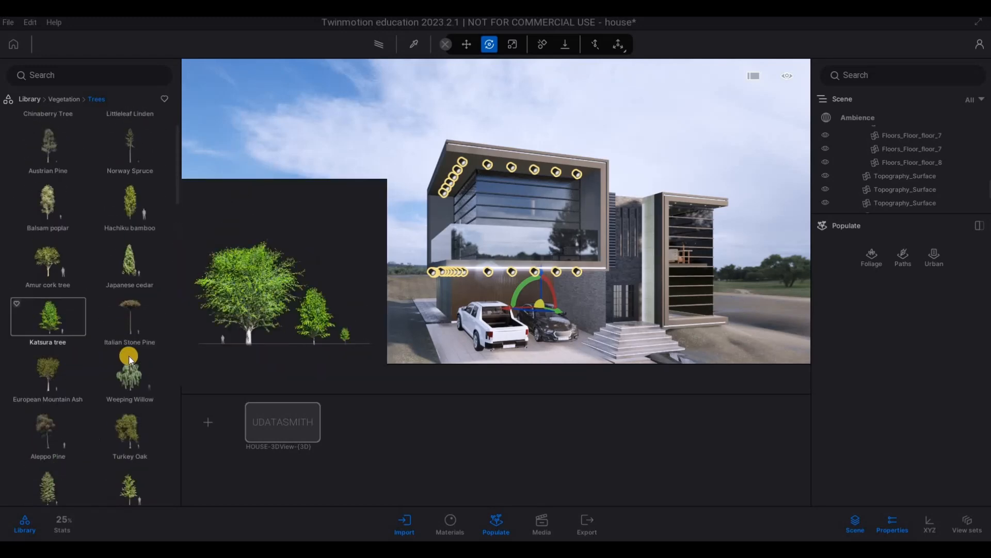
{"action": "scroll", "coordinate": [93, 339], "scroll_direction": "up", "scroll_amount": 1}
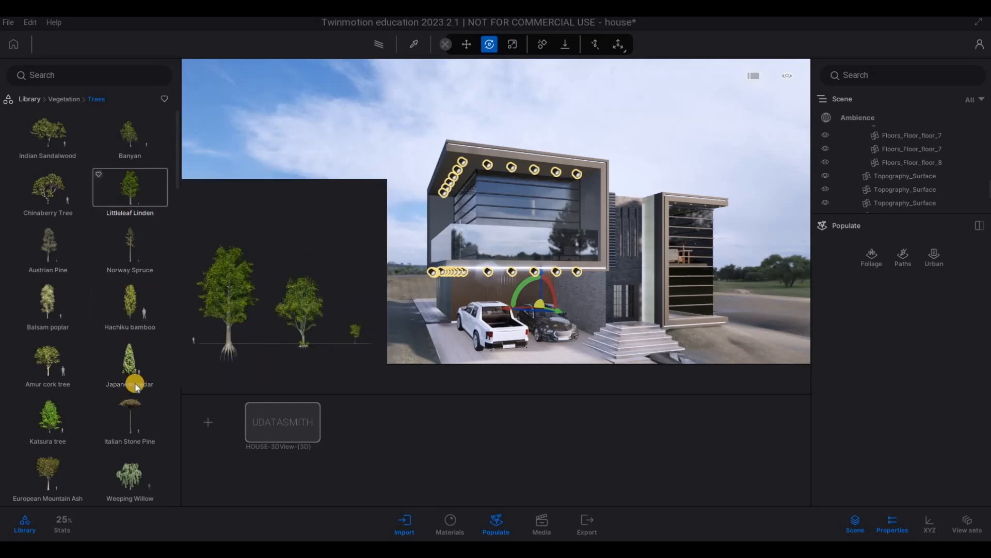
Step: Plant a cluster of Japanese cedars from the library on the open ground beside the house, near the pool
{"action": "left_click_drag", "start_coordinate": [134, 367], "coordinate": [264, 329]}
{"action": "key", "text": "a"}
{"action": "key", "text": "a"}
{"action": "key", "text": "a"}
{"action": "key", "text": "a"}
{"action": "key", "text": "a"}
{"action": "key", "text": "a"}
{"action": "key", "text": "a"}
{"action": "key", "text": "a"}
{"action": "left_click_drag", "start_coordinate": [385, 274], "coordinate": [516, 302]}
{"action": "key", "text": "w"}
{"action": "key", "text": "w"}
{"action": "left_click", "coordinate": [497, 308]}
{"action": "left_click", "coordinate": [460, 315]}
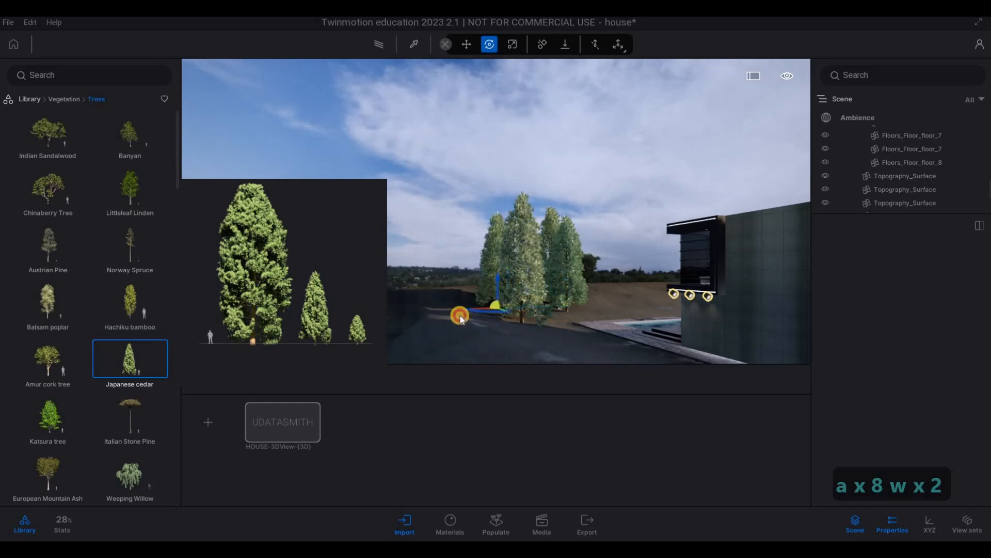
{"action": "left_click", "coordinate": [441, 309]}
{"action": "left_click", "coordinate": [494, 299]}
{"action": "key", "text": "w"}
{"action": "key", "text": "q"}
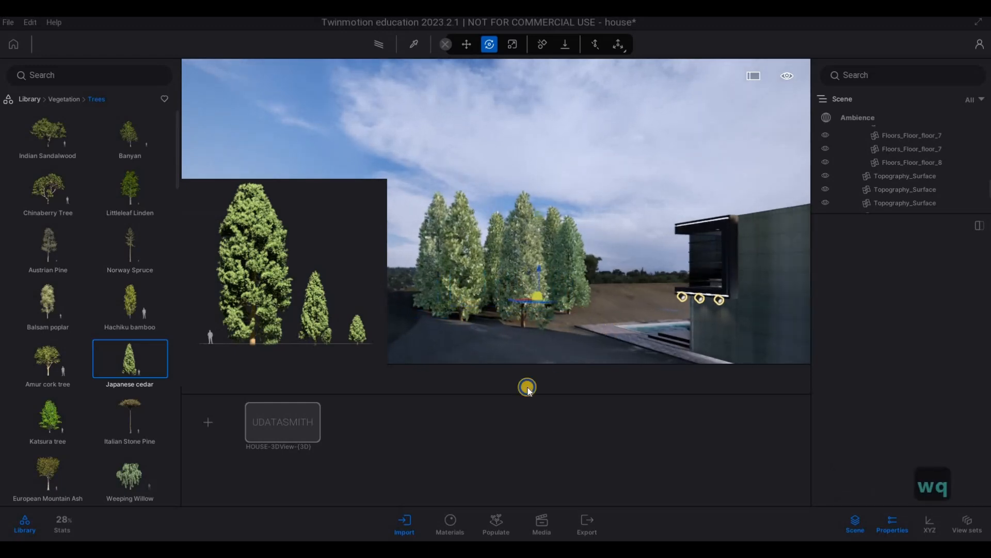
Step: Plant a row of Japanese cedars on the slope behind the house, continuing around to its pool side
{"action": "key", "text": "d"}
{"action": "key", "text": "d"}
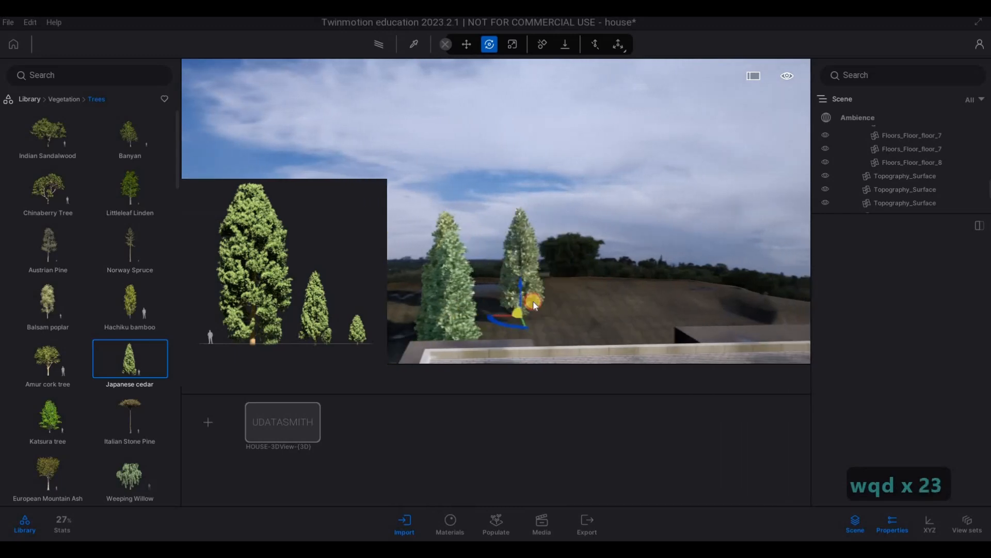
{"action": "left_click", "coordinate": [600, 302]}
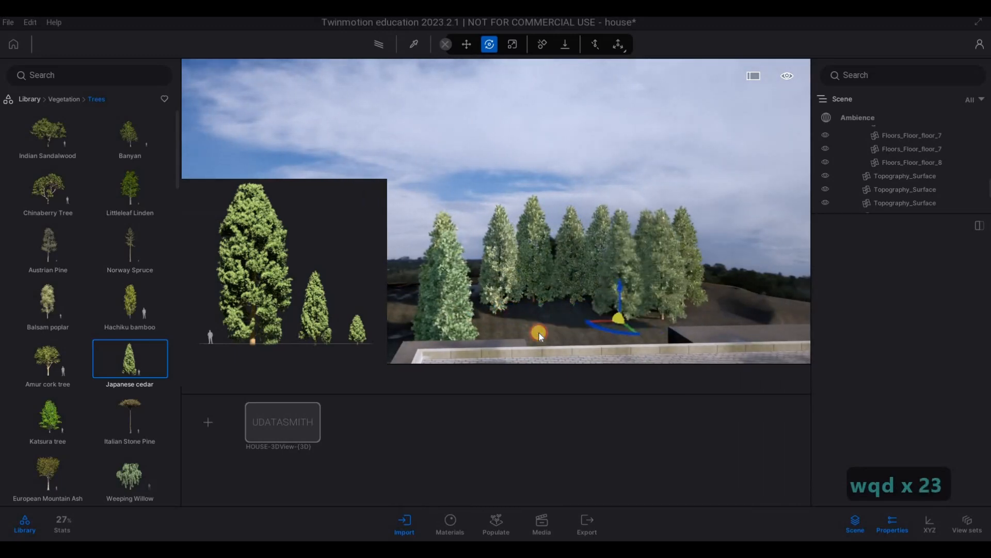
{"action": "key", "text": "a"}
{"action": "key", "text": "a"}
{"action": "key", "text": "a"}
{"action": "key", "text": "a"}
{"action": "key", "text": "a"}
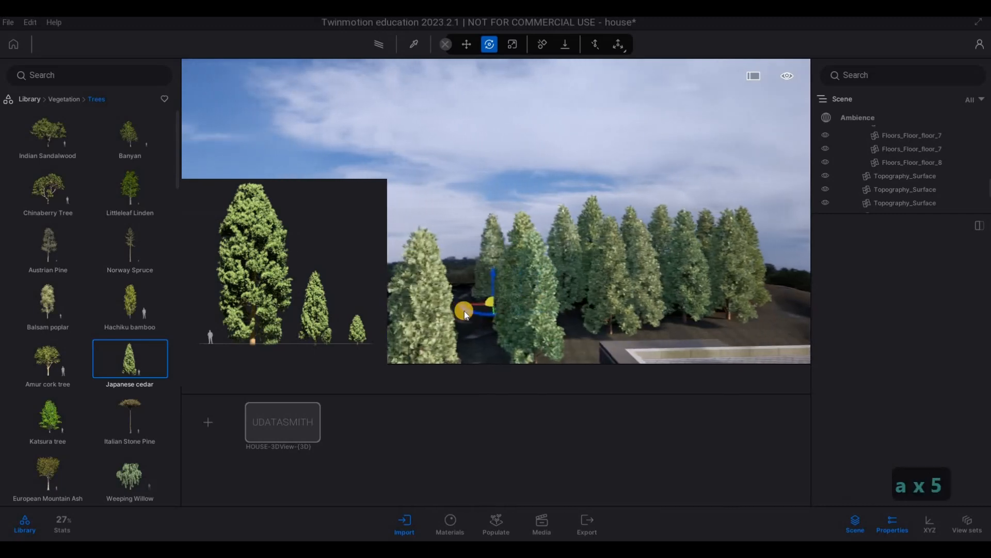
{"action": "left_click_drag", "start_coordinate": [464, 310], "coordinate": [439, 304]}
Step: Extend the row of Japanese cedars along the ground behind the house's flat roof
{"action": "key", "text": "d"}
{"action": "key", "text": "d"}
{"action": "key", "text": "d"}
{"action": "key", "text": "d"}
{"action": "key", "text": "d"}
{"action": "key", "text": "d"}
{"action": "key", "text": "d"}
{"action": "key", "text": "d"}
{"action": "key", "text": "d"}
{"action": "key", "text": "d"}
{"action": "key", "text": "d"}
{"action": "key", "text": "d"}
{"action": "key", "text": "d"}
{"action": "key", "text": "d"}
{"action": "key", "text": "d"}
{"action": "key", "text": "d"}
{"action": "key", "text": "d"}
{"action": "key", "text": "d"}
{"action": "key", "text": "d"}
{"action": "key", "text": "d"}
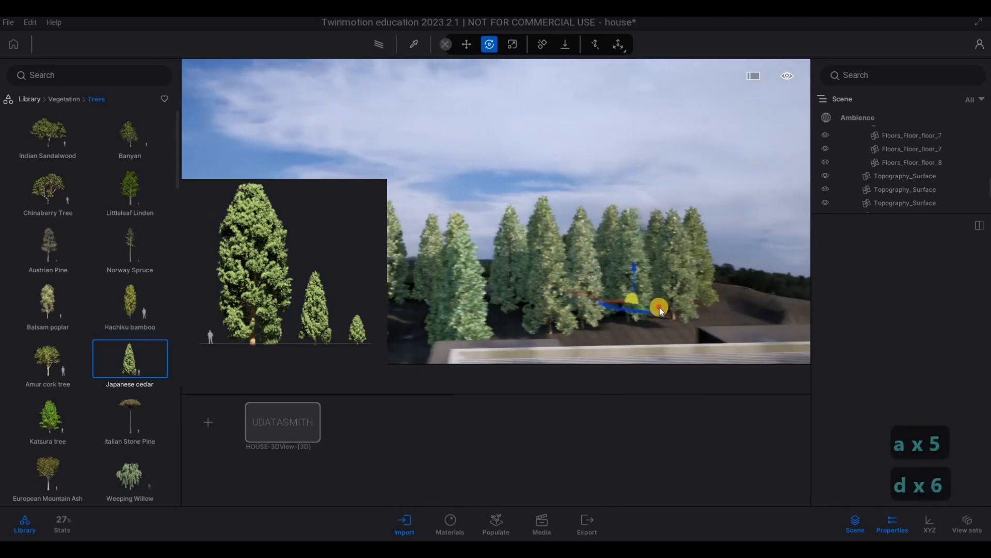
{"action": "key", "text": "d"}
{"action": "left_click_drag", "start_coordinate": [668, 320], "coordinate": [574, 329]}
{"action": "key", "text": "d"}
{"action": "key", "text": "w"}
{"action": "key", "text": "s"}
{"action": "key", "text": "s"}
{"action": "key", "text": "d"}
Step: Fill the gaps between the rear trees with more Japanese cedars on the bare soil
{"action": "key", "text": "d"}
{"action": "key", "text": "d"}
{"action": "key", "text": "s"}
{"action": "key", "text": "e"}
{"action": "key", "text": "s"}
{"action": "key", "text": "s"}
{"action": "key", "text": "s"}
{"action": "key", "text": "s"}
{"action": "left_click_drag", "start_coordinate": [631, 342], "coordinate": [494, 243]}
{"action": "key", "text": "a"}
{"action": "key", "text": "a"}
{"action": "key", "text": "w"}
{"action": "key", "text": "d"}
{"action": "key", "text": "s"}
{"action": "key", "text": "a"}
{"action": "key", "text": "w"}
{"action": "key", "text": "w"}
{"action": "key", "text": "w"}
{"action": "key", "text": "w"}
{"action": "key", "text": "w"}
{"action": "key", "text": "w"}
{"action": "key", "text": "a"}
{"action": "key", "text": "a"}
{"action": "key", "text": "w"}
{"action": "key", "text": "w"}
{"action": "key", "text": "w"}
{"action": "key", "text": "w"}
{"action": "key", "text": "w"}
{"action": "key", "text": "w"}
{"action": "key", "text": "w"}
{"action": "key", "text": "w"}
{"action": "key", "text": "w"}
{"action": "key", "text": "w"}
{"action": "key", "text": "w"}
{"action": "key", "text": "w"}
{"action": "key", "text": "w"}
{"action": "key", "text": "w"}
{"action": "key", "text": "w"}
{"action": "key", "text": "w"}
{"action": "key", "text": "d"}
{"action": "key", "text": "w"}
{"action": "key", "text": "s"}
{"action": "key", "text": "a"}
Step: Plant Japanese cedars across the open ground beside the glazed wing, from the rear toward the street
{"action": "key", "text": "w"}
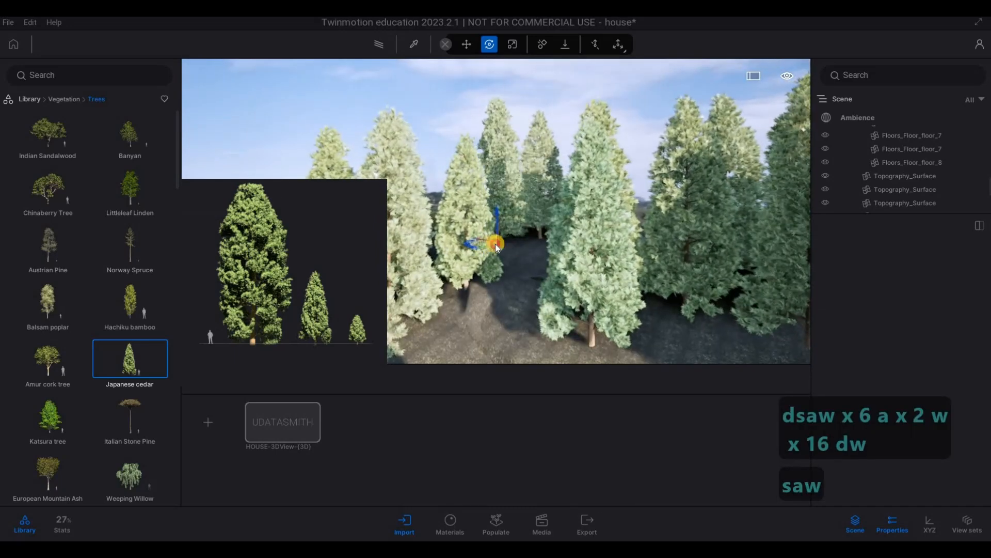
{"action": "key", "text": "s"}
{"action": "key", "text": "s"}
{"action": "key", "text": "s"}
{"action": "key", "text": "s"}
{"action": "left_click_drag", "start_coordinate": [781, 246], "coordinate": [545, 292]}
{"action": "key", "text": "d"}
{"action": "key", "text": "d"}
{"action": "key", "text": "d"}
{"action": "key", "text": "d"}
{"action": "key", "text": "d"}
{"action": "key", "text": "d"}
{"action": "key", "text": "d"}
{"action": "key", "text": "d"}
{"action": "key", "text": "d"}
{"action": "key", "text": "d"}
{"action": "key", "text": "d"}
{"action": "key", "text": "d"}
{"action": "key", "text": "d"}
{"action": "key", "text": "d"}
{"action": "key", "text": "d"}
{"action": "key", "text": "d"}
{"action": "key", "text": "d"}
{"action": "key", "text": "d"}
{"action": "key", "text": "d"}
{"action": "key", "text": "e"}
{"action": "key", "text": "e"}
{"action": "key", "text": "e"}
{"action": "key", "text": "d"}
{"action": "key", "text": "s"}
{"action": "key", "text": "d"}
{"action": "key", "text": "s"}
{"action": "key", "text": "s"}
{"action": "key", "text": "e"}
{"action": "key", "text": "s"}
{"action": "key", "text": "s"}
{"action": "key", "text": "d"}
{"action": "key", "text": "d"}
{"action": "key", "text": "s"}
{"action": "key", "text": "s"}
{"action": "key", "text": "s"}
{"action": "key", "text": "a"}
{"action": "key", "text": "s"}
{"action": "key", "text": "a"}
{"action": "key", "text": "a"}
{"action": "key", "text": "a"}
{"action": "key", "text": "w"}
{"action": "key", "text": "a"}
{"action": "key", "text": "a"}
{"action": "key", "text": "a"}
{"action": "key", "text": "a"}
{"action": "key", "text": "a"}
{"action": "key", "text": "a"}
{"action": "key", "text": "a"}
{"action": "key", "text": "a"}
{"action": "key", "text": "a"}
{"action": "key", "text": "a"}
{"action": "key", "text": "a"}
{"action": "key", "text": "a"}
{"action": "key", "text": "a"}
{"action": "key", "text": "a"}
{"action": "key", "text": "a"}
{"action": "key", "text": "a"}
{"action": "key", "text": "a"}
{"action": "key", "text": "a"}
{"action": "key", "text": "a"}
{"action": "key", "text": "a"}
{"action": "key", "text": "a"}
{"action": "key", "text": "a"}
{"action": "key", "text": "a"}
{"action": "key", "text": "a"}
{"action": "key", "text": "a"}
{"action": "key", "text": "a"}
{"action": "key", "text": "a"}
{"action": "key", "text": "a"}
{"action": "key", "text": "a"}
{"action": "key", "text": "a"}
{"action": "key", "text": "a"}
{"action": "key", "text": "a"}
{"action": "key", "text": "a"}
{"action": "key", "text": "a"}
{"action": "key", "text": "a"}
{"action": "key", "text": "a"}
{"action": "key", "text": "a"}
{"action": "key", "text": "a"}
{"action": "key", "text": "a"}
{"action": "key", "text": "a"}
{"action": "key", "text": "w"}
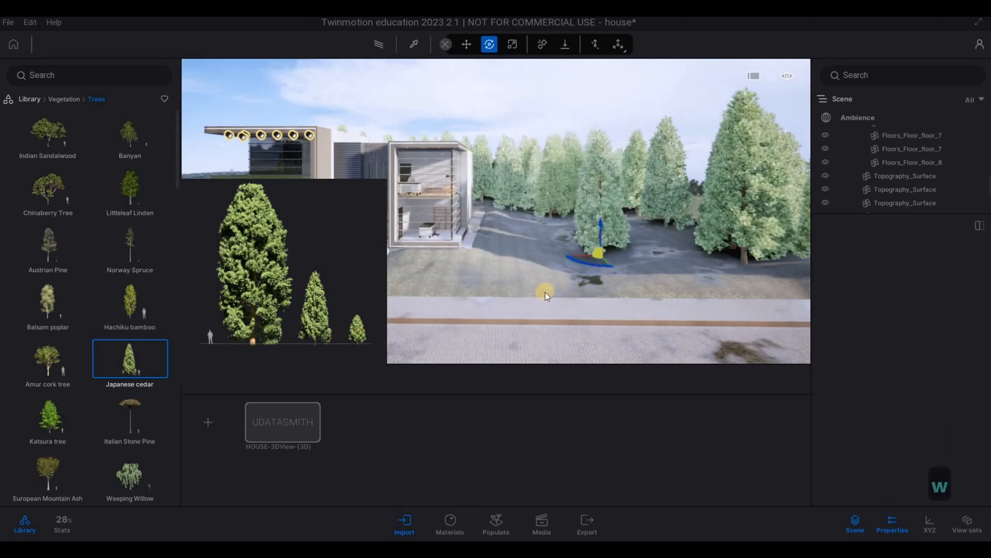
Step: Place more Japanese cedars behind the mound on the driveway side of the house
{"action": "key", "text": "a"}
{"action": "key", "text": "a"}
{"action": "key", "text": "a"}
{"action": "key", "text": "a"}
{"action": "key", "text": "a"}
{"action": "key", "text": "a"}
{"action": "key", "text": "a"}
{"action": "key", "text": "a"}
{"action": "key", "text": "a"}
{"action": "key", "text": "a"}
{"action": "key", "text": "a"}
{"action": "key", "text": "a"}
{"action": "key", "text": "a"}
{"action": "key", "text": "a"}
{"action": "key", "text": "a"}
{"action": "key", "text": "a"}
{"action": "key", "text": "a"}
{"action": "key", "text": "e"}
{"action": "key", "text": "e"}
{"action": "key", "text": "e"}
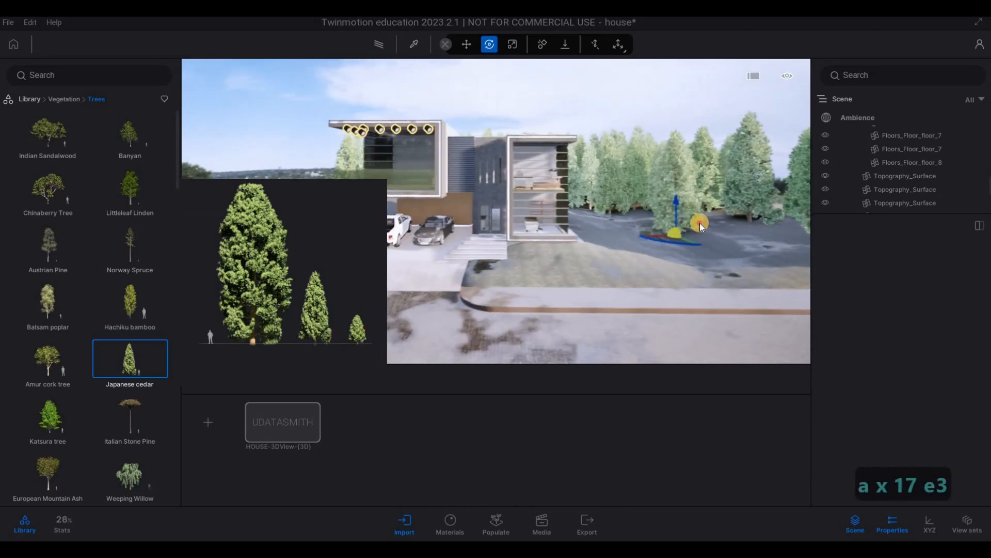
{"action": "key", "text": "a"}
{"action": "key", "text": "a"}
{"action": "key", "text": "a"}
{"action": "key", "text": "a"}
{"action": "key", "text": "a"}
{"action": "key", "text": "a"}
{"action": "key", "text": "a"}
{"action": "key", "text": "a"}
{"action": "key", "text": "a"}
{"action": "key", "text": "a"}
{"action": "key", "text": "a"}
{"action": "key", "text": "a"}
{"action": "key", "text": "a"}
{"action": "key", "text": "a"}
{"action": "key", "text": "a"}
{"action": "key", "text": "a"}
{"action": "key", "text": "a"}
{"action": "key", "text": "a"}
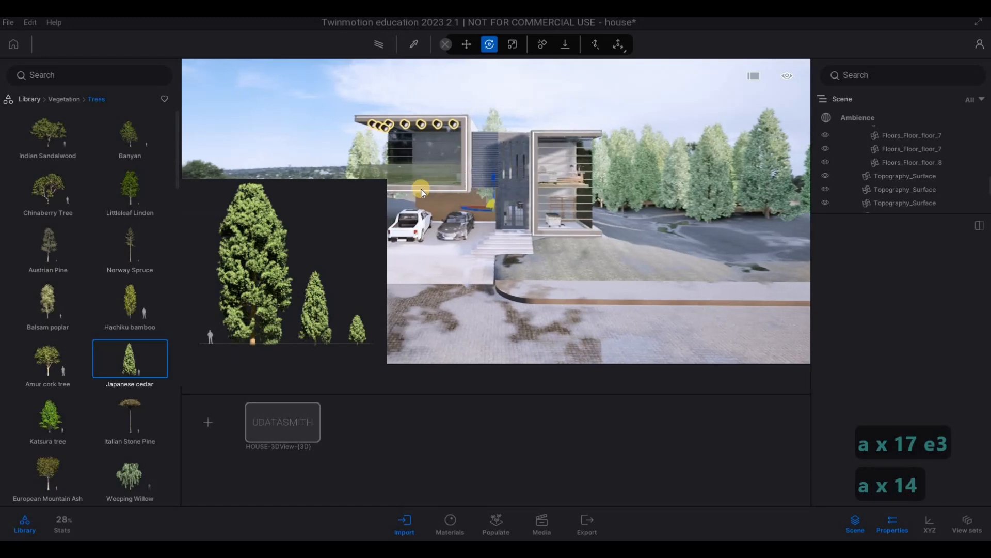
{"action": "key", "text": "a"}
{"action": "key", "text": "a"}
{"action": "key", "text": "a"}
{"action": "key", "text": "a"}
{"action": "key", "text": "a"}
{"action": "key", "text": "a"}
{"action": "key", "text": "a"}
{"action": "key", "text": "a"}
{"action": "key", "text": "a"}
{"action": "key", "text": "a"}
{"action": "left_click", "coordinate": [414, 185]}
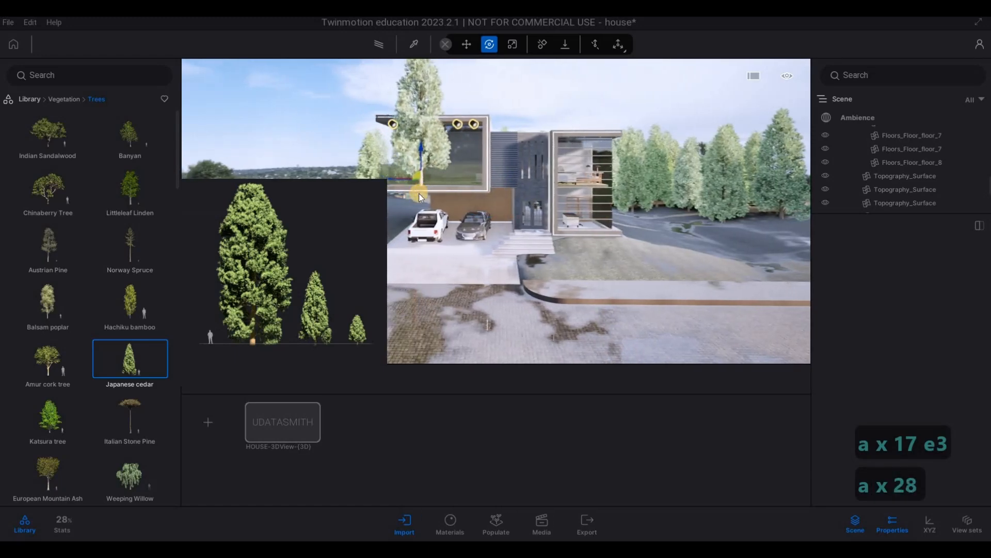
{"action": "key", "text": "5"}
{"action": "key", "text": "a"}
{"action": "key", "text": "a"}
{"action": "key", "text": "4"}
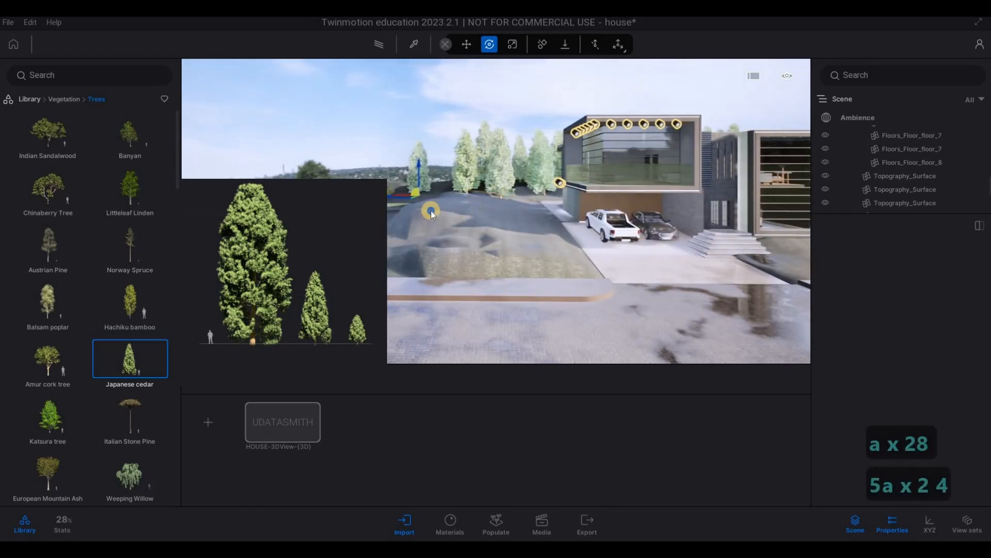
{"action": "key", "text": "a"}
{"action": "key", "text": "w"}
{"action": "key", "text": "w"}
{"action": "key", "text": "w"}
{"action": "key", "text": "w"}
{"action": "key", "text": "w"}
{"action": "key", "text": "w"}
{"action": "key", "text": "d"}
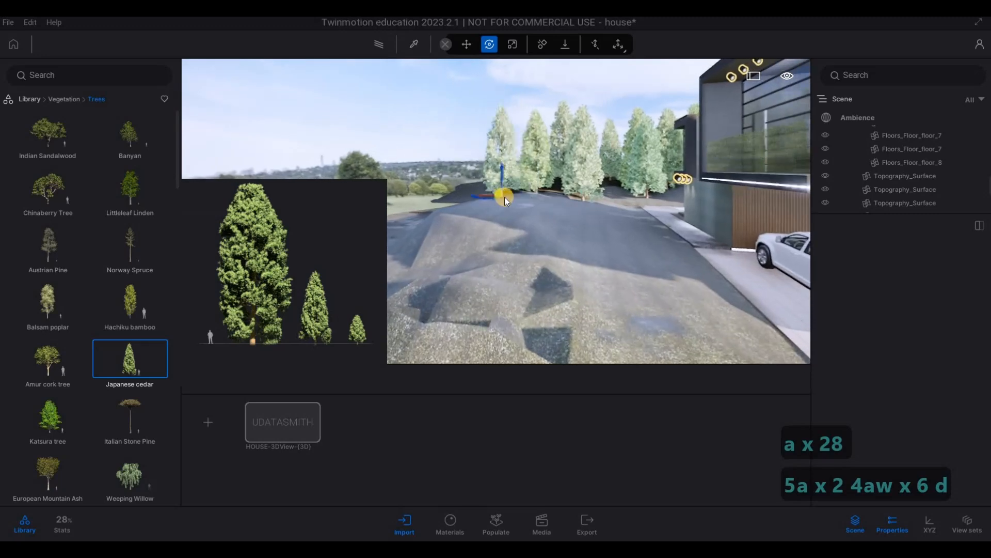
Step: Cover the mound beside the driveway with a dense group of Japanese cedars
{"action": "left_click_drag", "start_coordinate": [494, 206], "coordinate": [766, 187]}
{"action": "key", "text": "a"}
{"action": "key", "text": "a"}
{"action": "key", "text": "s"}
{"action": "key", "text": "s"}
{"action": "key", "text": "s"}
{"action": "key", "text": "s"}
{"action": "key", "text": "s"}
{"action": "key", "text": "d"}
{"action": "key", "text": "d"}
{"action": "key", "text": "d"}
{"action": "key", "text": "d"}
{"action": "key", "text": "d"}
{"action": "key", "text": "d"}
{"action": "key", "text": "d"}
{"action": "key", "text": "d"}
{"action": "key", "text": "d"}
{"action": "key", "text": "s"}
{"action": "key", "text": "s"}
{"action": "key", "text": "e"}
{"action": "key", "text": "a"}
{"action": "key", "text": "a"}
{"action": "key", "text": "a"}
{"action": "key", "text": "a"}
{"action": "key", "text": "a"}
{"action": "key", "text": "a"}
{"action": "key", "text": "a"}
{"action": "key", "text": "a"}
{"action": "key", "text": "a"}
{"action": "key", "text": "a"}
{"action": "key", "text": "a"}
{"action": "key", "text": "a"}
{"action": "key", "text": "d"}
{"action": "key", "text": "s"}
{"action": "key", "text": "s"}
{"action": "key", "text": "s"}
{"action": "key", "text": "s"}
{"action": "key", "text": "s"}
{"action": "key", "text": "s"}
{"action": "key", "text": "s"}
{"action": "key", "text": "s"}
{"action": "key", "text": "s"}
{"action": "key", "text": "s"}
{"action": "key", "text": "s"}
{"action": "key", "text": "s"}
{"action": "key", "text": "s"}
{"action": "key", "text": "s"}
{"action": "key", "text": "s"}
{"action": "key", "text": "s"}
{"action": "key", "text": "s"}
{"action": "key", "text": "a"}
{"action": "key", "text": "s"}
{"action": "key", "text": "s"}
{"action": "key", "text": "a"}
{"action": "left_click", "coordinate": [765, 198]}
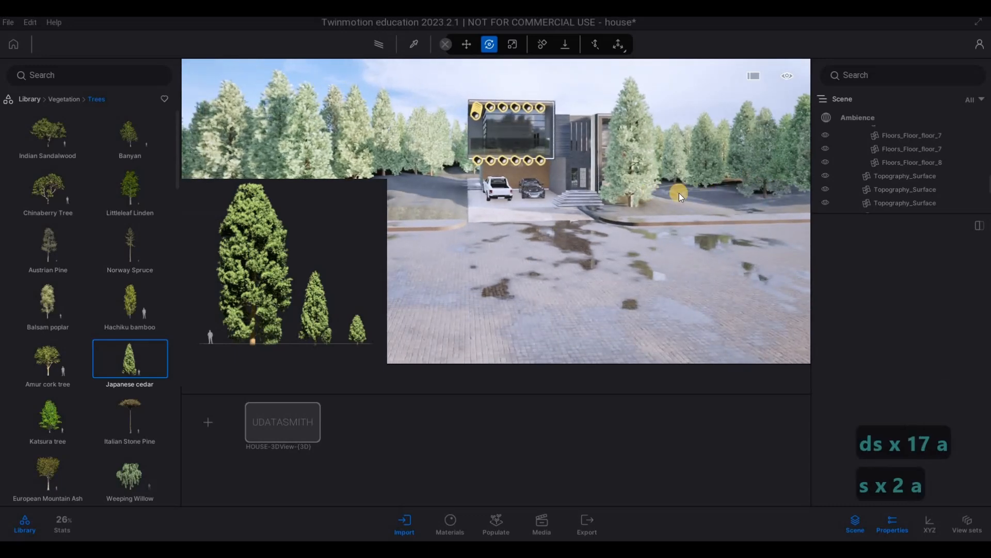
Step: Stop planting and delete the Japanese cedar standing in front of the house's glazed wing
{"action": "key", "text": "w"}
{"action": "key", "text": "Escape"}
{"action": "key", "text": "Escape"}
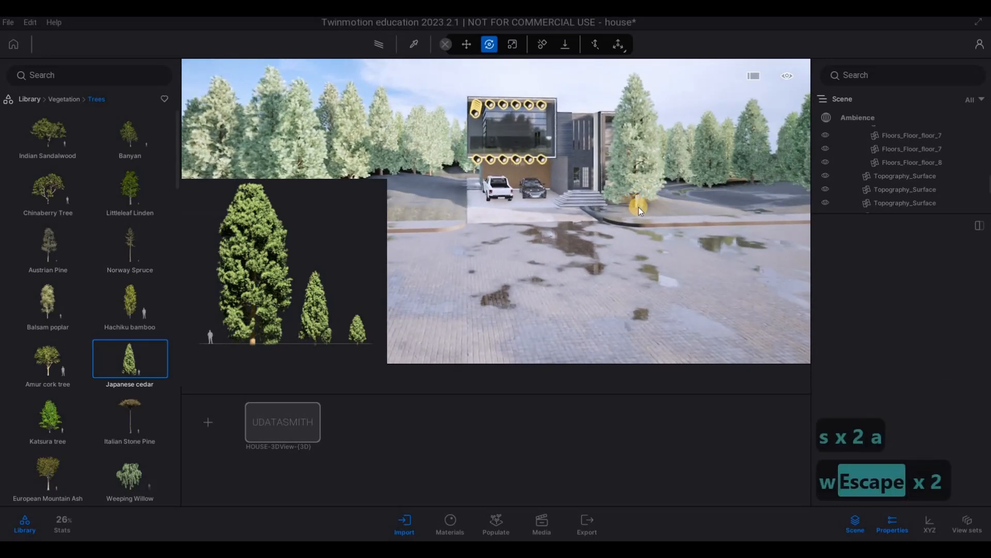
{"action": "left_click", "coordinate": [638, 207]}
{"action": "key", "text": "Delete"}
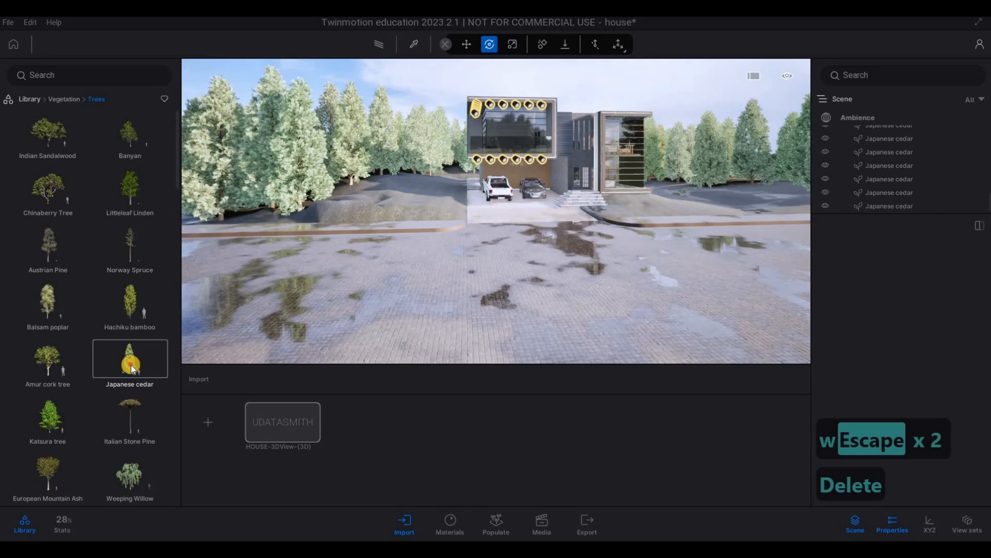
{"action": "key", "text": "a"}
{"action": "key", "text": "a"}
{"action": "key", "text": "a"}
{"action": "key", "text": "a"}
{"action": "key", "text": "a"}
{"action": "key", "text": "a"}
{"action": "key", "text": "a"}
{"action": "key", "text": "a"}
{"action": "key", "text": "a"}
{"action": "key", "text": "a"}
{"action": "key", "text": "a"}
{"action": "key", "text": "a"}
{"action": "key", "text": "a"}
{"action": "key", "text": "a"}
{"action": "key", "text": "a"}
{"action": "key", "text": "a"}
{"action": "key", "text": "a"}
{"action": "key", "text": "a"}
{"action": "key", "text": "a"}
{"action": "key", "text": "a"}
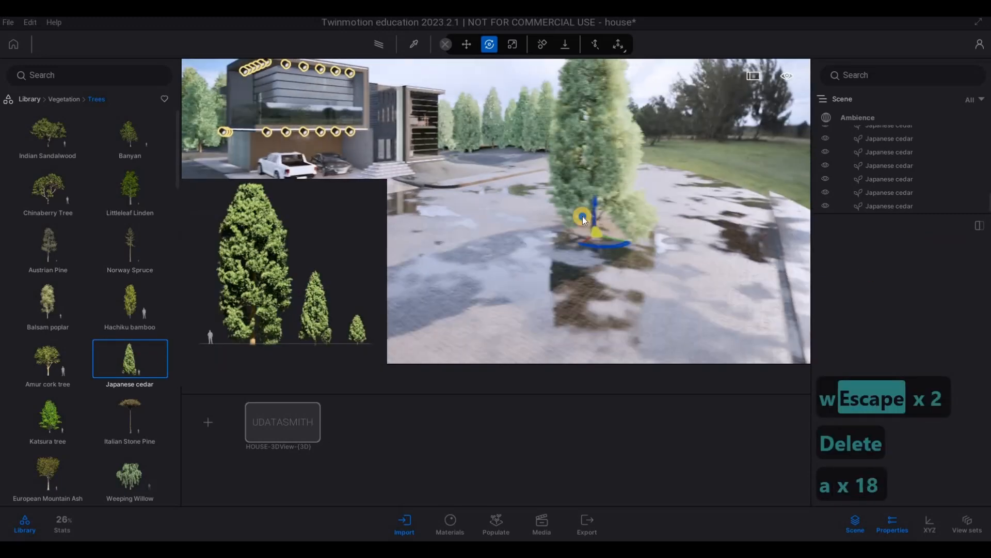
{"action": "key", "text": "s"}
{"action": "key", "text": "d"}
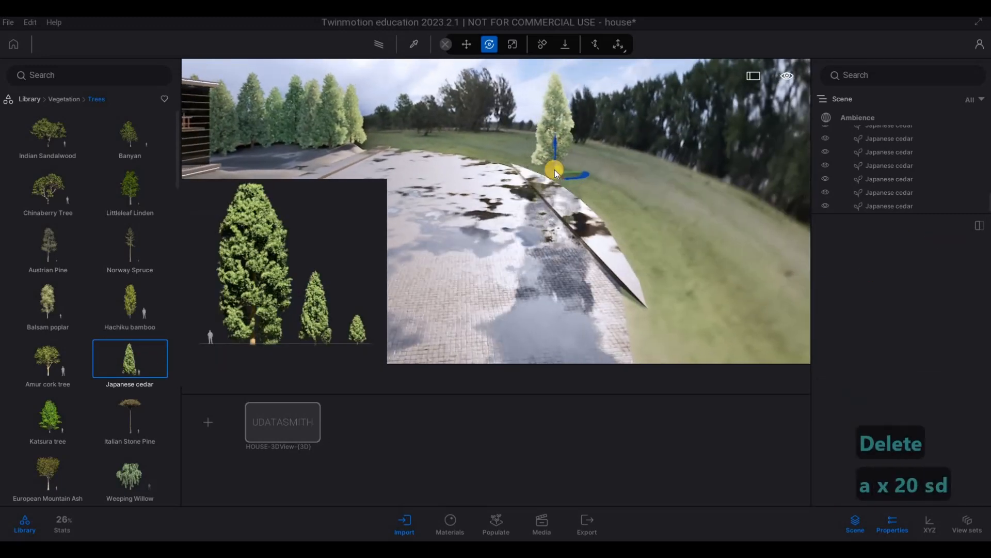
{"action": "key", "text": "d"}
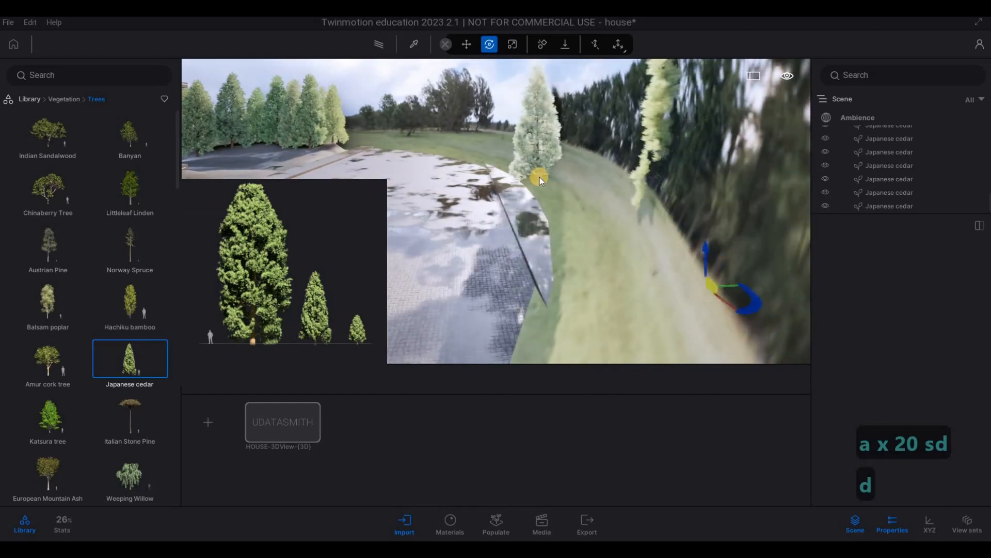
{"action": "key", "text": "Escape"}
{"action": "key", "text": "Escape"}
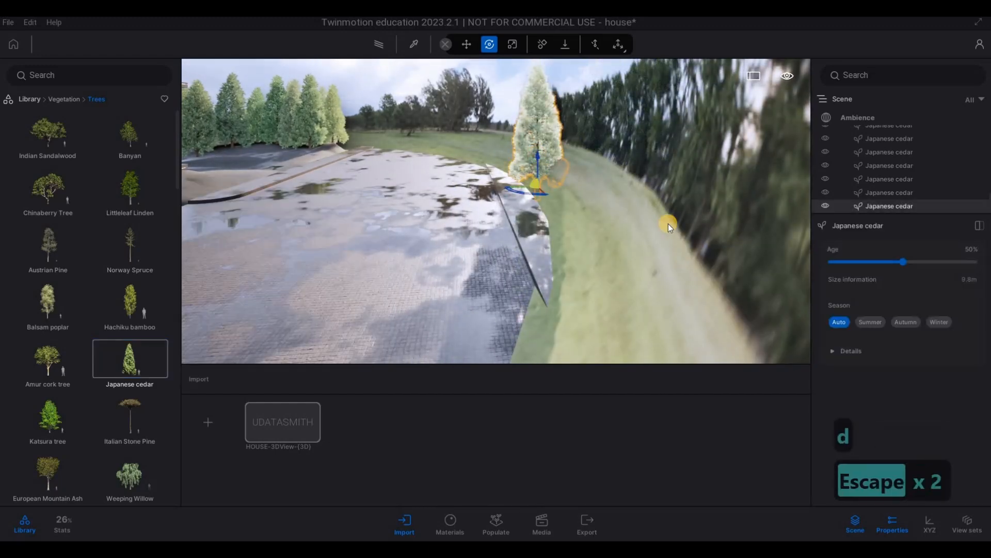
{"action": "key", "text": "Delete"}
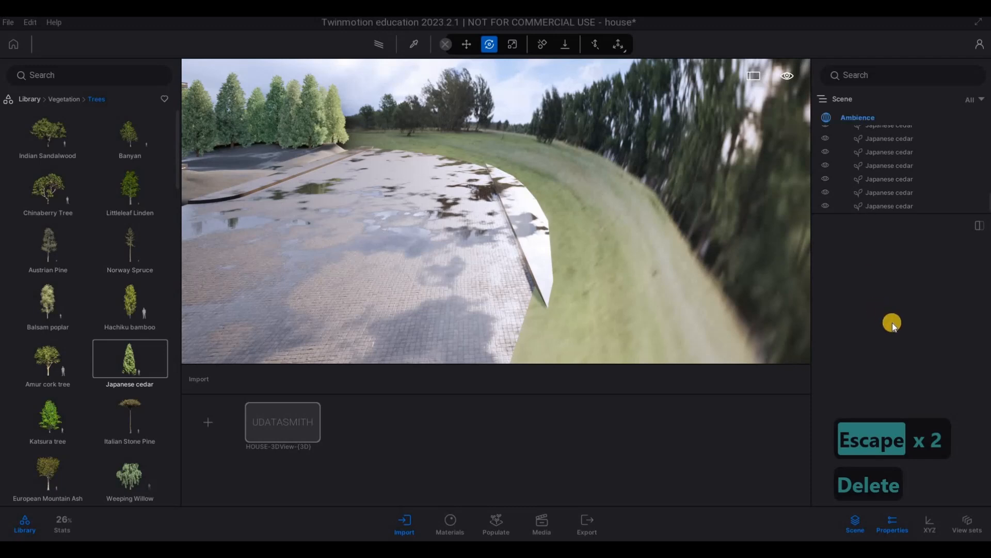
Step: Increase the Backdrop HDRI size to 110.9 m in the Ambience environment details
{"action": "scroll", "coordinate": [888, 346], "scroll_direction": "down", "scroll_amount": 5}
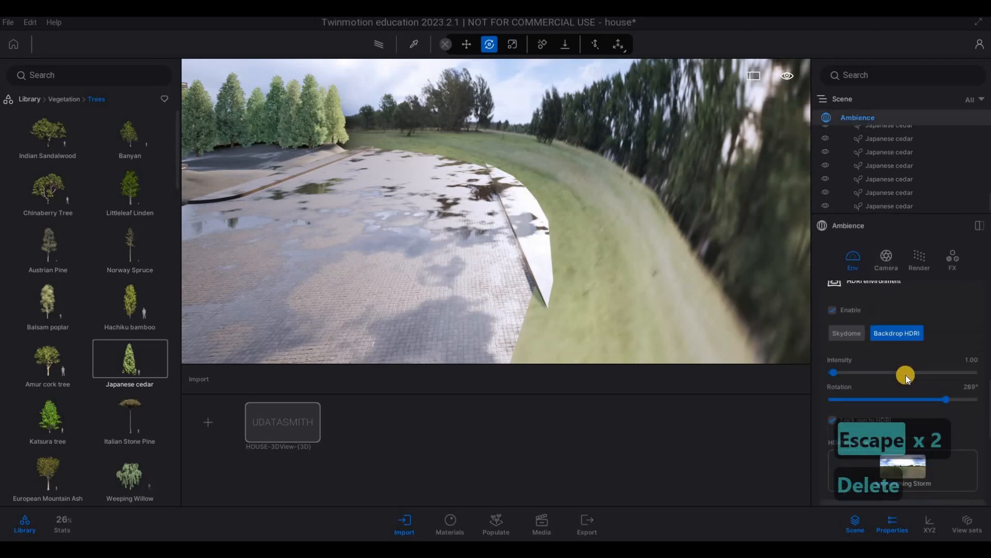
{"action": "scroll", "coordinate": [921, 387], "scroll_direction": "down", "scroll_amount": 5}
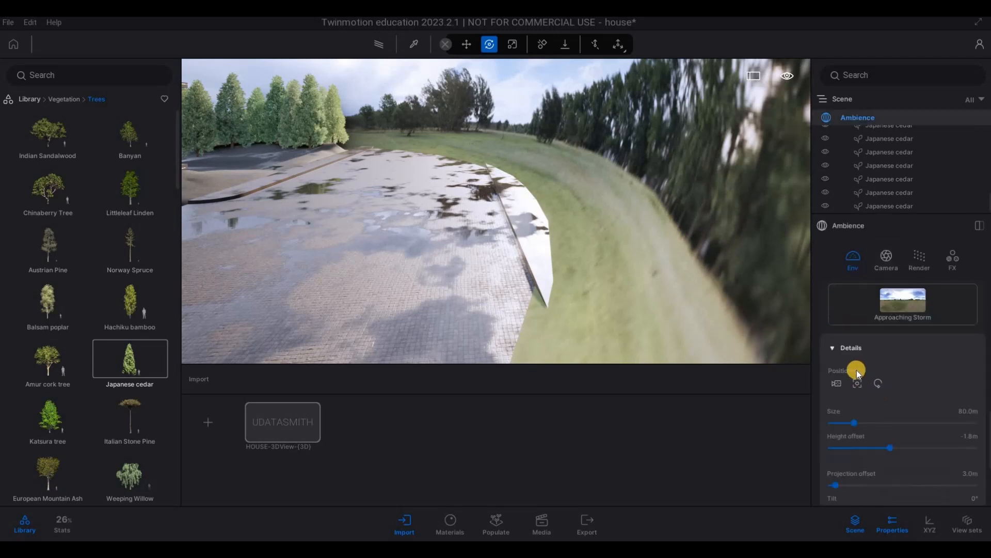
{"action": "left_click_drag", "start_coordinate": [860, 372], "coordinate": [862, 372]}
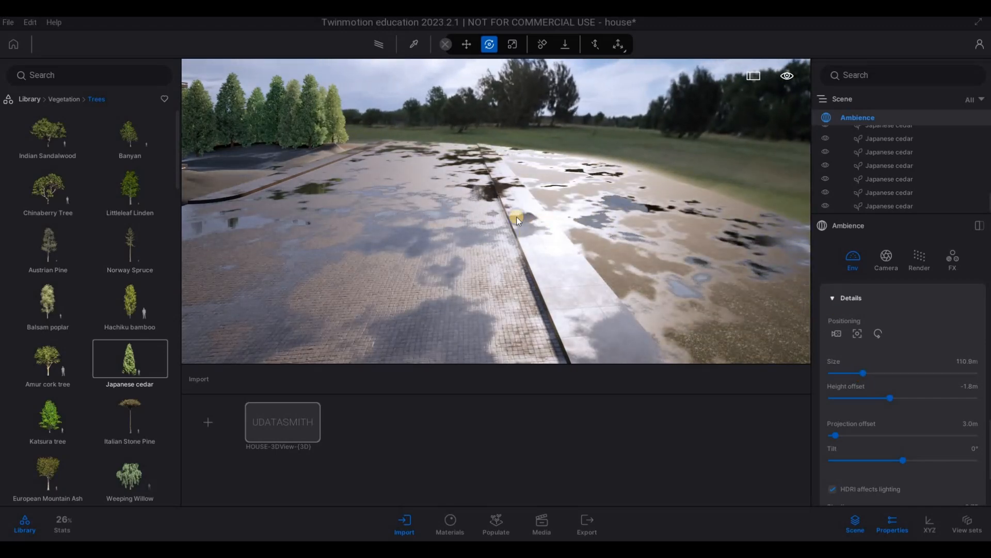
Step: Plant a first cluster of Japanese cedars on the ground across the street from the house
{"action": "key", "text": "w"}
{"action": "key", "text": "d"}
{"action": "key", "text": "s"}
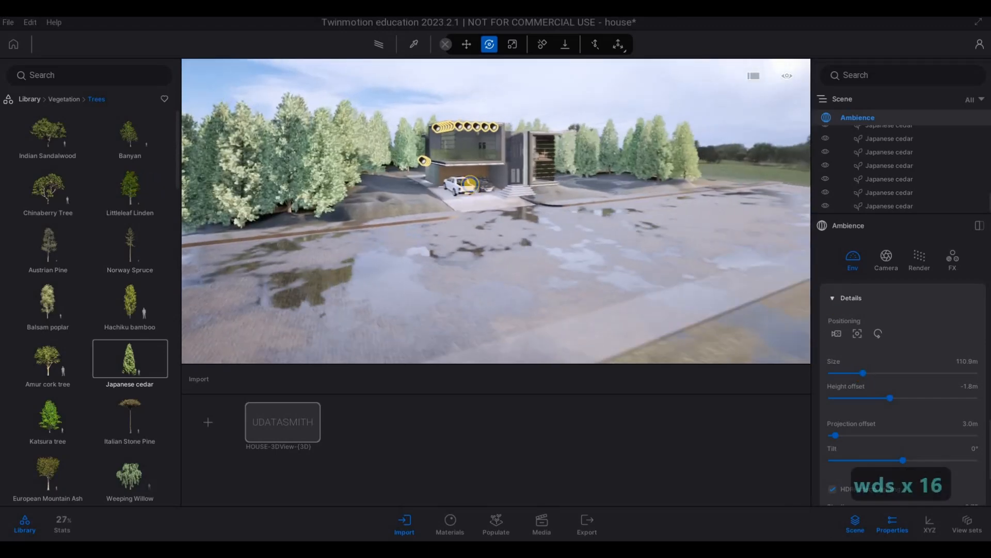
{"action": "key", "text": "s"}
{"action": "key", "text": "a"}
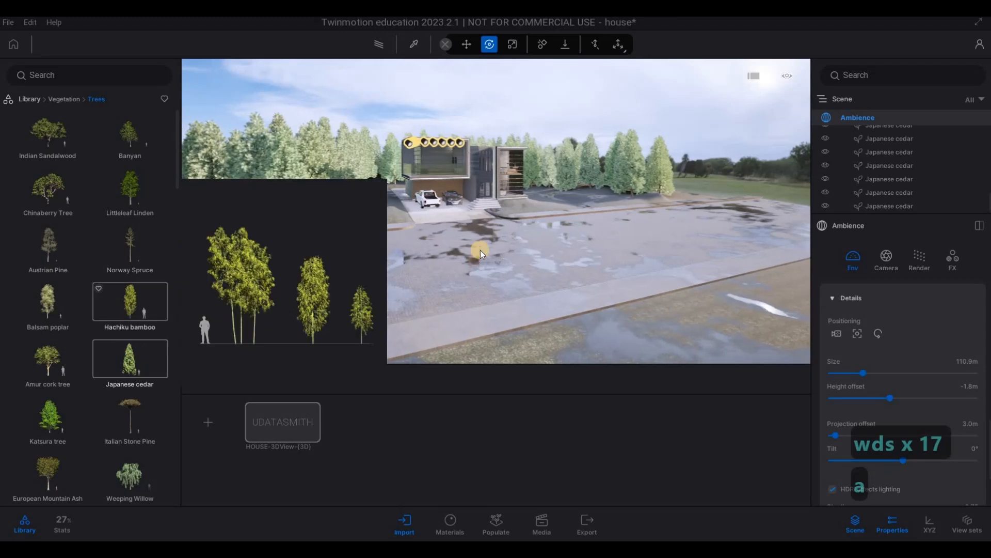
{"action": "left_click", "coordinate": [130, 359]}
{"action": "key", "text": "a"}
{"action": "right_click_drag", "start_coordinate": [511, 263], "coordinate": [661, 225]}
{"action": "key", "text": "s"}
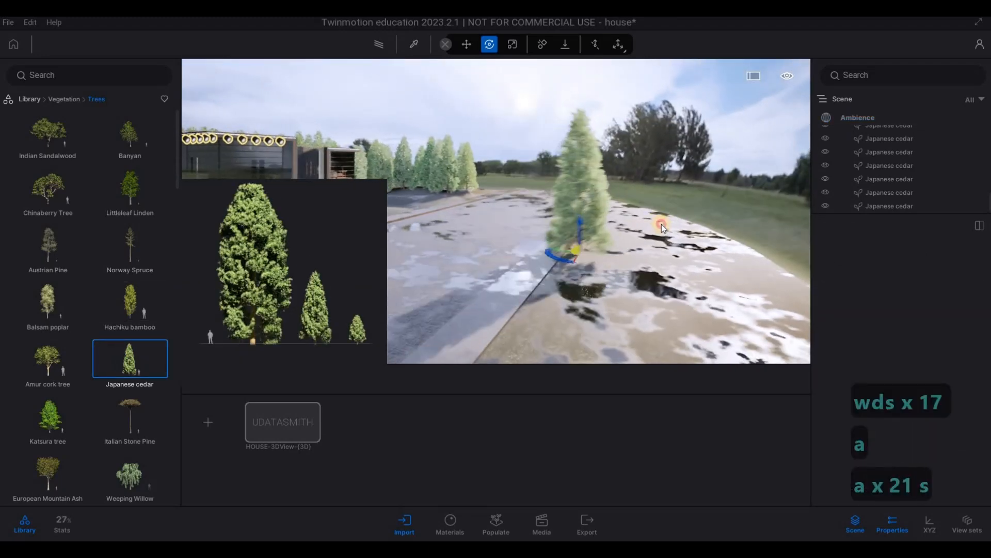
{"action": "left_click", "coordinate": [661, 224]}
{"action": "left_click", "coordinate": [688, 241]}
{"action": "left_click", "coordinate": [715, 276]}
{"action": "left_click", "coordinate": [684, 278]}
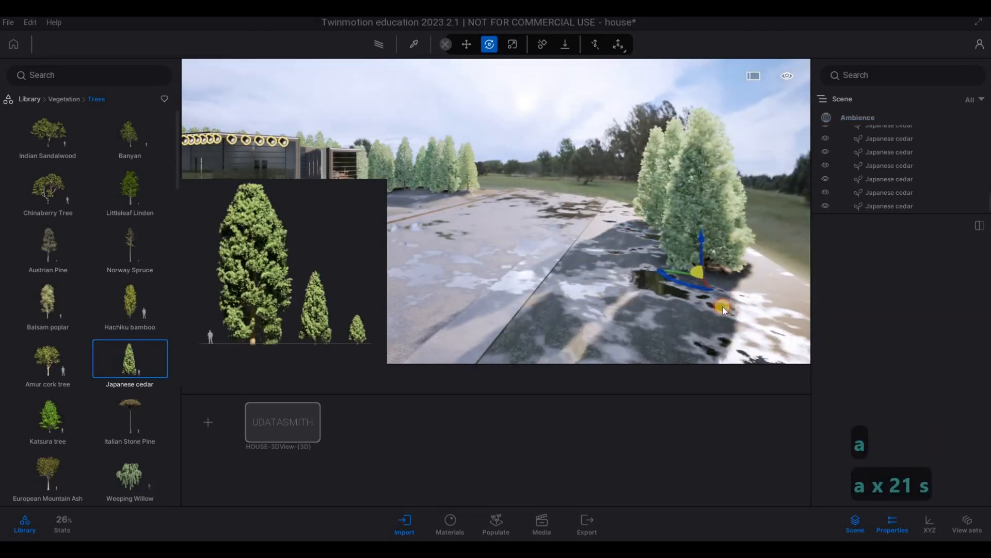
Step: Extend the row of Japanese cedars along the far side of the street, beyond the sidewalk
{"action": "key", "text": "s"}
{"action": "key", "text": "s"}
{"action": "key", "text": "e"}
{"action": "key", "text": "s"}
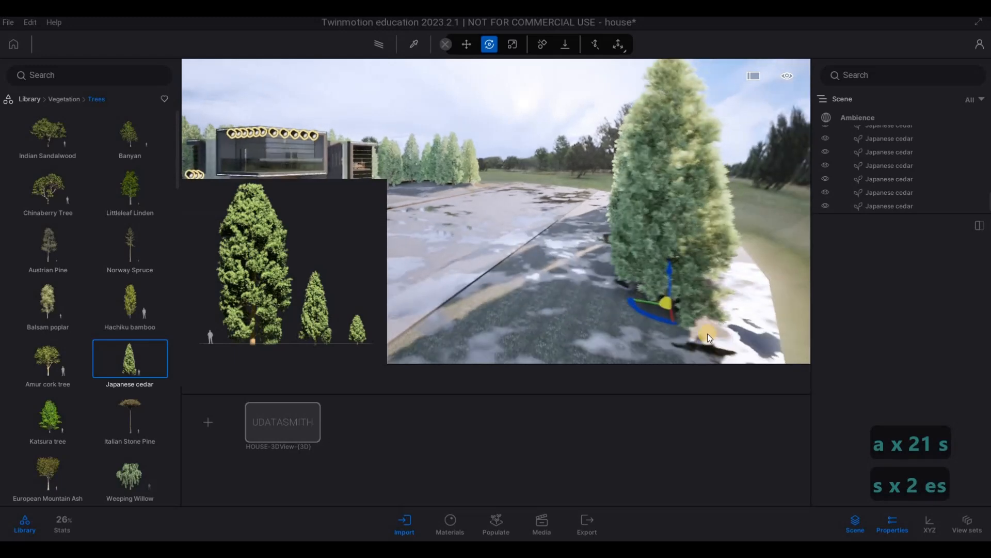
{"action": "key", "text": "z"}
{"action": "key", "text": "s"}
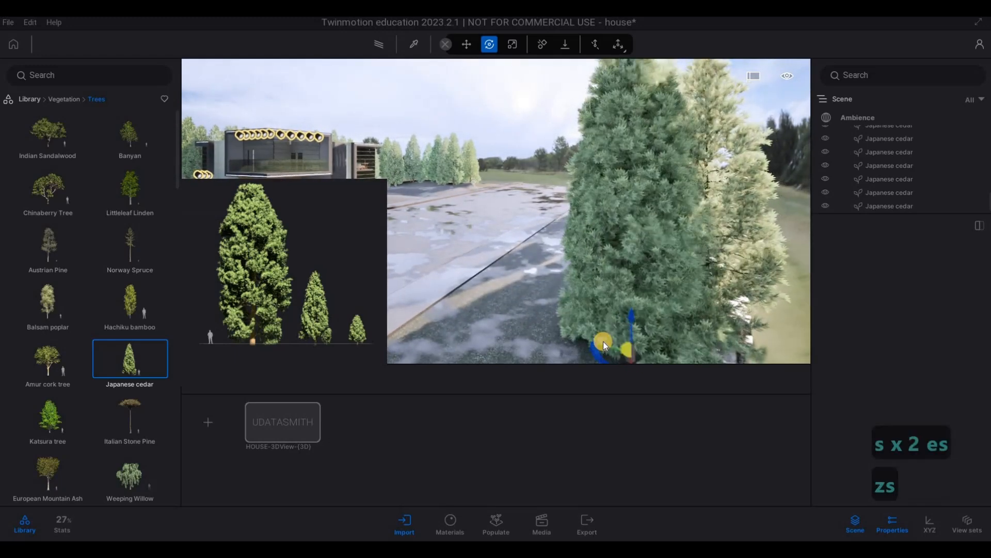
{"action": "key", "text": "z"}
{"action": "key", "text": "s"}
{"action": "key", "text": "z"}
{"action": "key", "text": "s"}
{"action": "key", "text": "z"}
{"action": "key", "text": "s"}
{"action": "key", "text": "z"}
{"action": "key", "text": "s"}
{"action": "key", "text": "a"}
{"action": "key", "text": "s"}
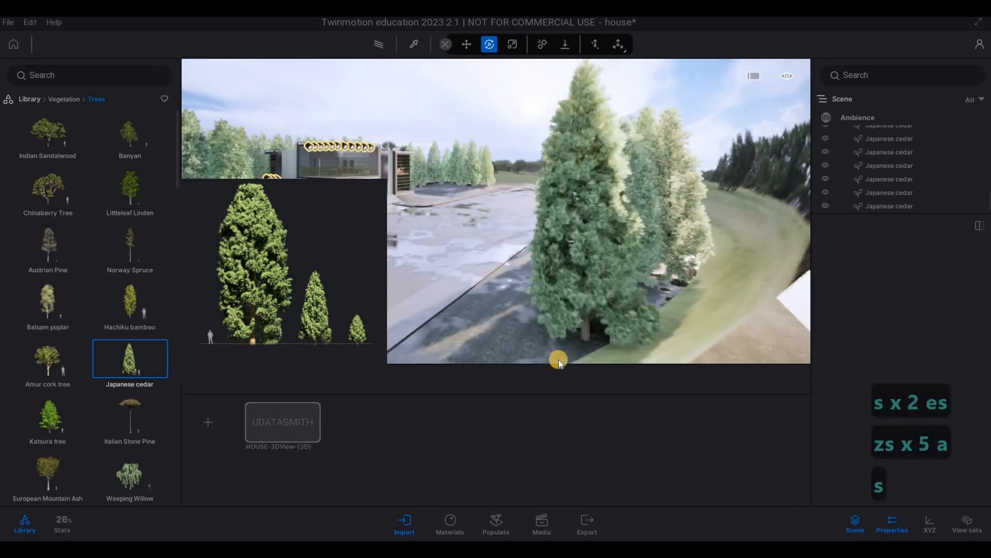
Step: Fill in the cedar row across the street with more Japanese cedars, then stop planting
{"action": "key", "text": "a"}
{"action": "key", "text": "a"}
{"action": "key", "text": "w"}
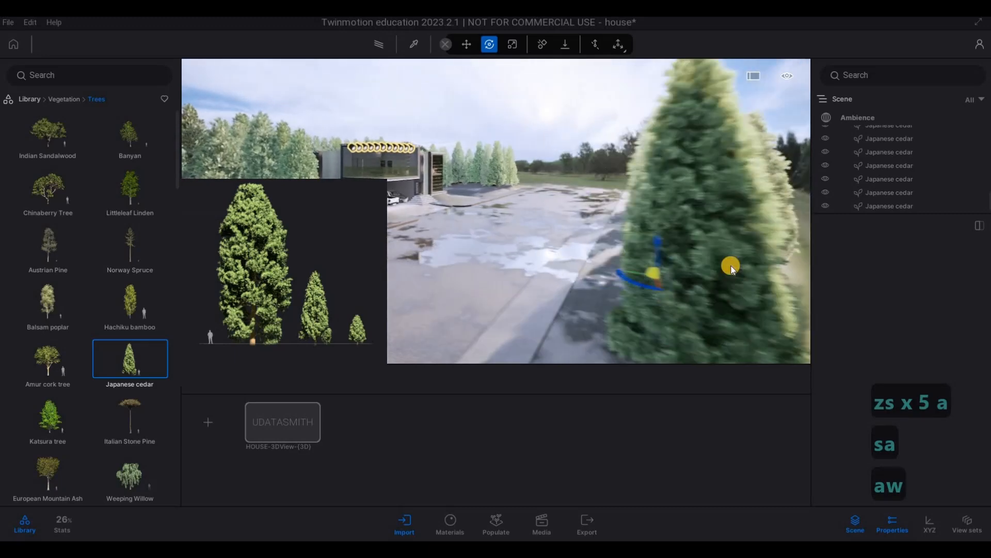
{"action": "key", "text": "a"}
{"action": "key", "text": "w"}
{"action": "key", "text": "a"}
{"action": "key", "text": "w"}
{"action": "key", "text": "a"}
{"action": "key", "text": "w"}
{"action": "key", "text": "a"}
{"action": "key", "text": "w"}
{"action": "key", "text": "a"}
{"action": "key", "text": "w"}
{"action": "key", "text": "a"}
{"action": "key", "text": "w"}
{"action": "key", "text": "a"}
{"action": "key", "text": "w"}
{"action": "key", "text": "a"}
{"action": "key", "text": "w"}
{"action": "key", "text": "a"}
{"action": "key", "text": "w"}
{"action": "key", "text": "a"}
{"action": "key", "text": "w"}
{"action": "key", "text": "a"}
{"action": "key", "text": "w"}
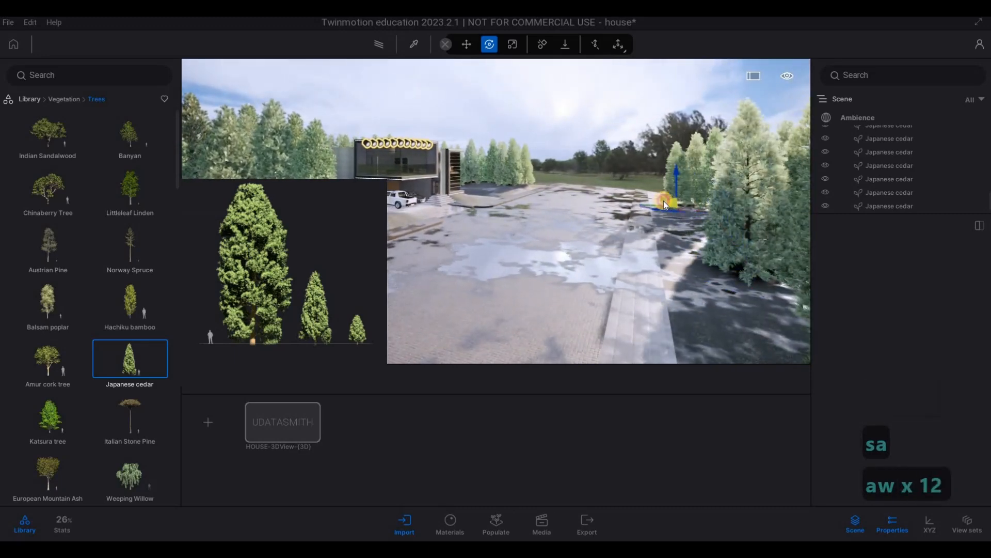
{"action": "key", "text": "s"}
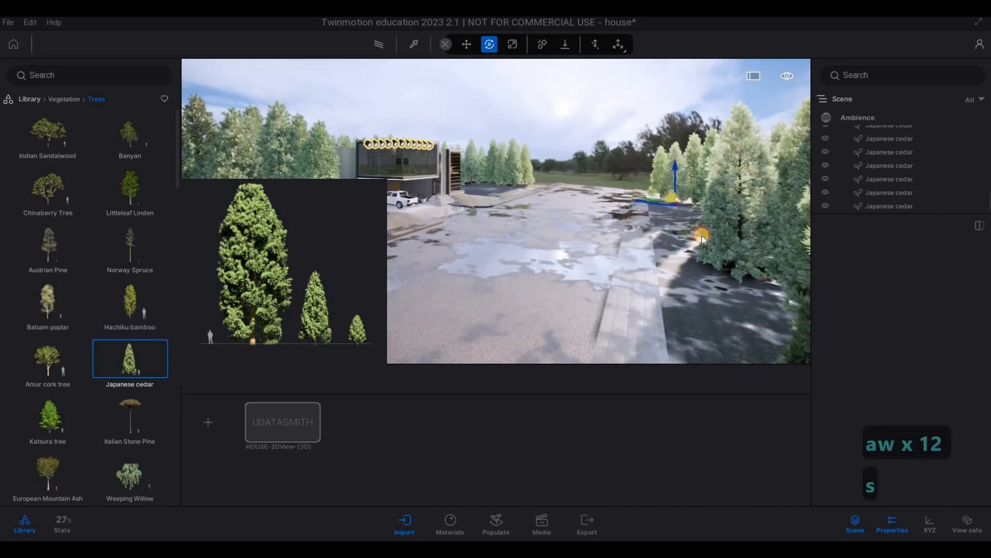
{"action": "key", "text": "s"}
{"action": "key", "text": "s"}
{"action": "key", "text": "s"}
{"action": "key", "text": "s"}
{"action": "key", "text": "s"}
{"action": "key", "text": "s"}
{"action": "key", "text": "s"}
{"action": "key", "text": "s"}
{"action": "key", "text": "s"}
{"action": "key", "text": "s"}
{"action": "key", "text": "s"}
{"action": "key", "text": "s"}
{"action": "key", "text": "s"}
{"action": "key", "text": "s"}
{"action": "key", "text": "s"}
{"action": "key", "text": "s"}
{"action": "key", "text": "s"}
{"action": "key", "text": "s"}
{"action": "key", "text": "s"}
{"action": "key", "text": "s"}
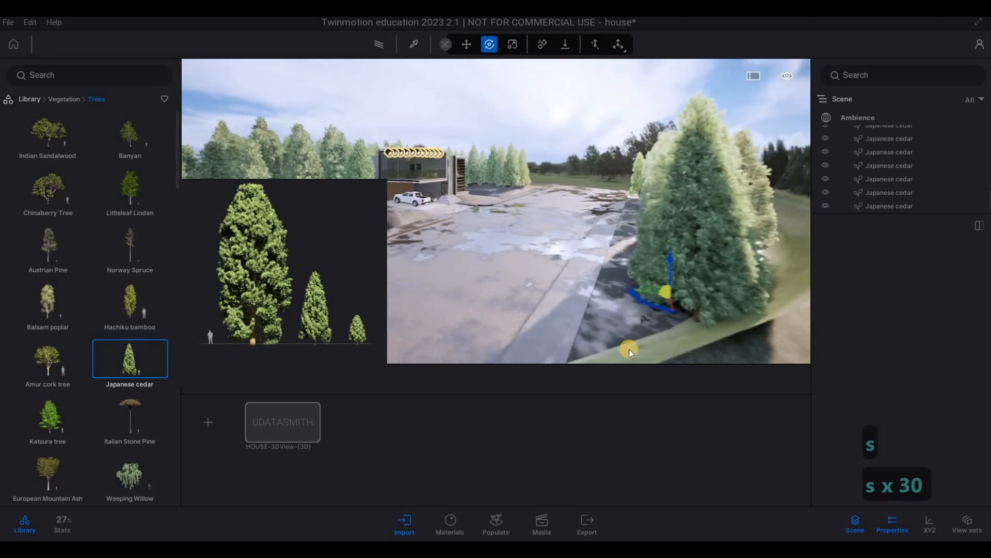
{"action": "key", "text": "w"}
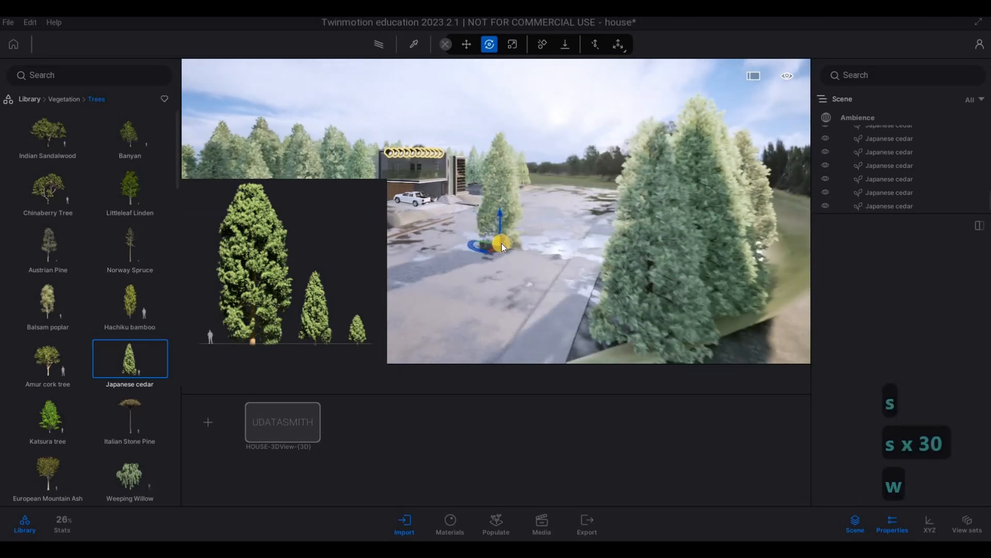
{"action": "key", "text": "Escape"}
{"action": "key", "text": "Escape"}
Step: Examine the cedar groups around the site and the house's front facade from the street
{"action": "key", "text": "a"}
{"action": "key", "text": "w"}
{"action": "key", "text": "w"}
{"action": "key", "text": "w"}
{"action": "key", "text": "w"}
{"action": "key", "text": "w"}
{"action": "key", "text": "w"}
{"action": "key", "text": "w"}
{"action": "key", "text": "w"}
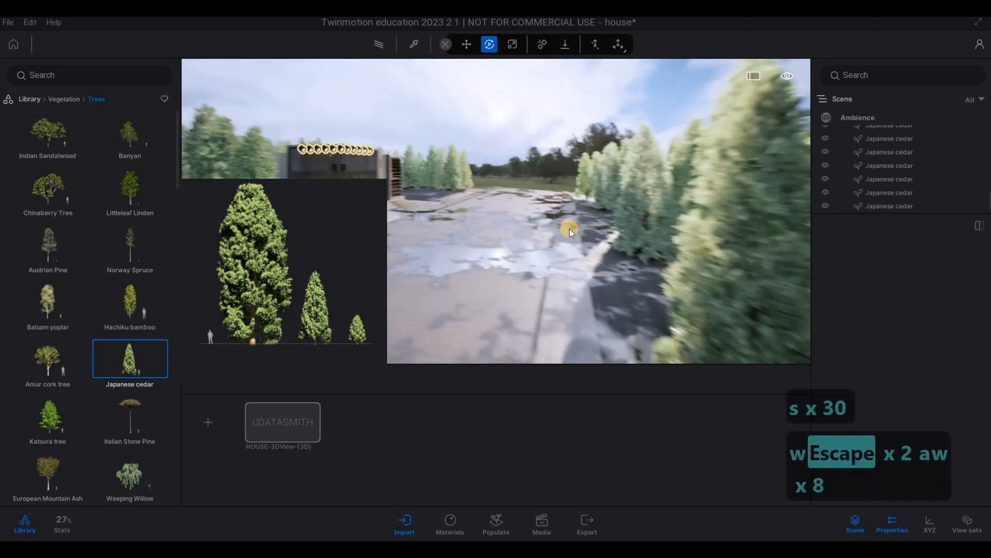
{"action": "key", "text": "w"}
{"action": "key", "text": "w"}
{"action": "key", "text": "w"}
{"action": "key", "text": "w"}
{"action": "key", "text": "w"}
{"action": "key", "text": "w"}
{"action": "key", "text": "w"}
{"action": "key", "text": "w"}
{"action": "key", "text": "w"}
{"action": "key", "text": "w"}
{"action": "key", "text": "d"}
{"action": "key", "text": "d"}
{"action": "key", "text": "d"}
{"action": "key", "text": "d"}
{"action": "key", "text": "d"}
{"action": "key", "text": "e"}
{"action": "key", "text": "d"}
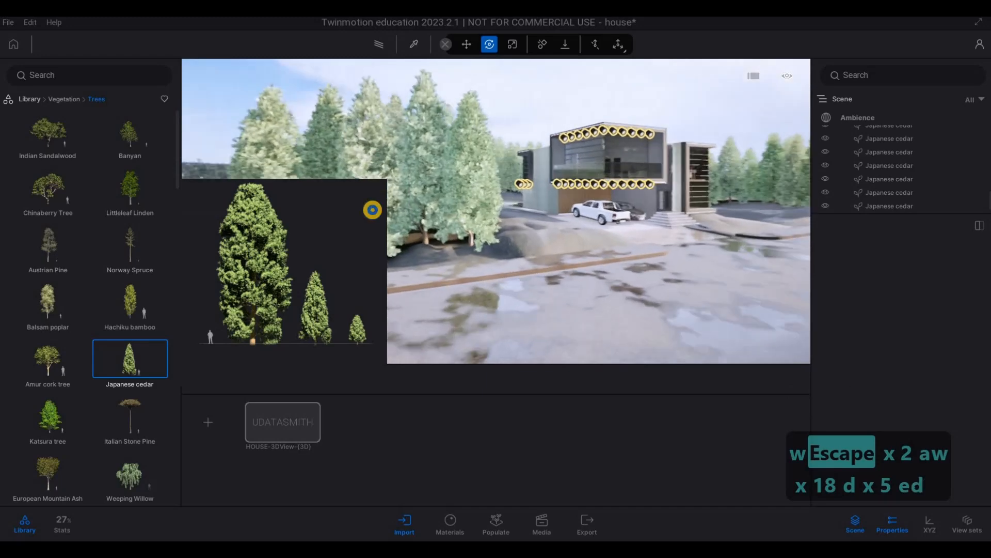
{"action": "key", "text": "d"}
{"action": "key", "text": "d"}
{"action": "key", "text": "d"}
{"action": "key", "text": "d"}
{"action": "key", "text": "d"}
{"action": "key", "text": "d"}
{"action": "key", "text": "d"}
{"action": "key", "text": "d"}
{"action": "key", "text": "d"}
{"action": "key", "text": "d"}
{"action": "key", "text": "d"}
{"action": "key", "text": "d"}
{"action": "key", "text": "d"}
{"action": "key", "text": "d"}
{"action": "key", "text": "d"}
{"action": "key", "text": "d"}
{"action": "key", "text": "d"}
{"action": "key", "text": "d"}
{"action": "key", "text": "d"}
{"action": "key", "text": "d"}
{"action": "key", "text": "w"}
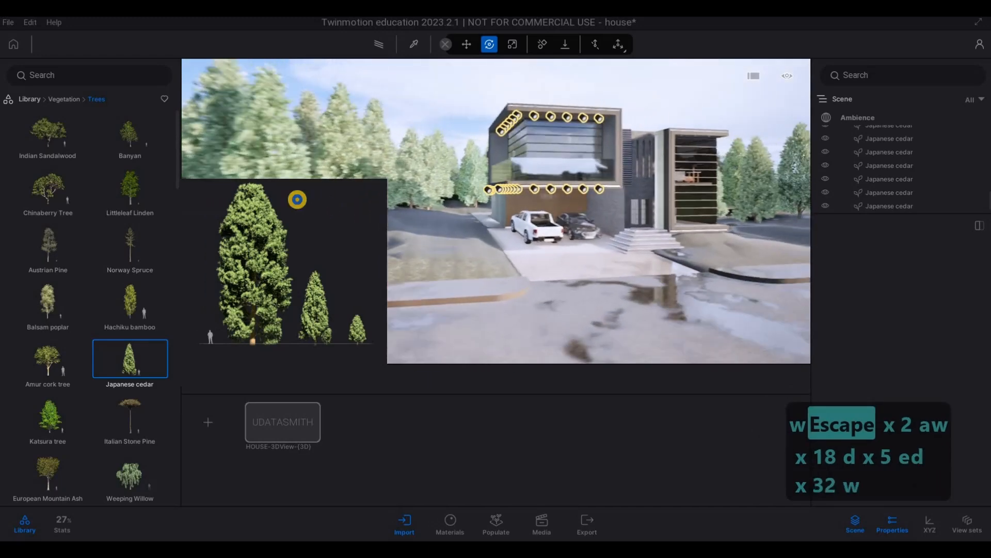
{"action": "key", "text": "w"}
{"action": "key", "text": "w"}
{"action": "key", "text": "w"}
{"action": "key", "text": "w"}
{"action": "key", "text": "w"}
{"action": "key", "text": "w"}
{"action": "key", "text": "w"}
{"action": "key", "text": "w"}
{"action": "key", "text": "w"}
{"action": "key", "text": "w"}
{"action": "key", "text": "a"}
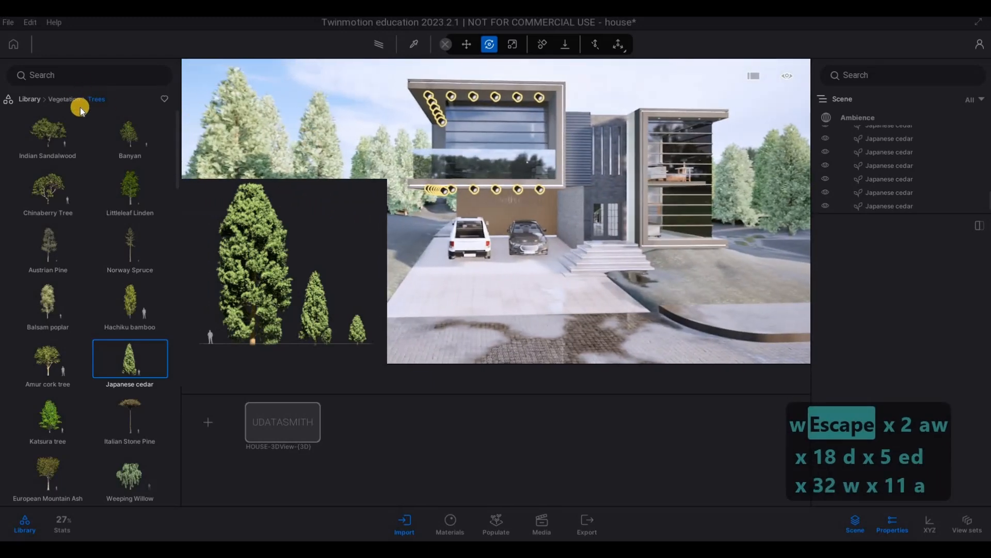
Step: Open the Foliage populate tools and show the Vegetation library categories
{"action": "left_click", "coordinate": [496, 524]}
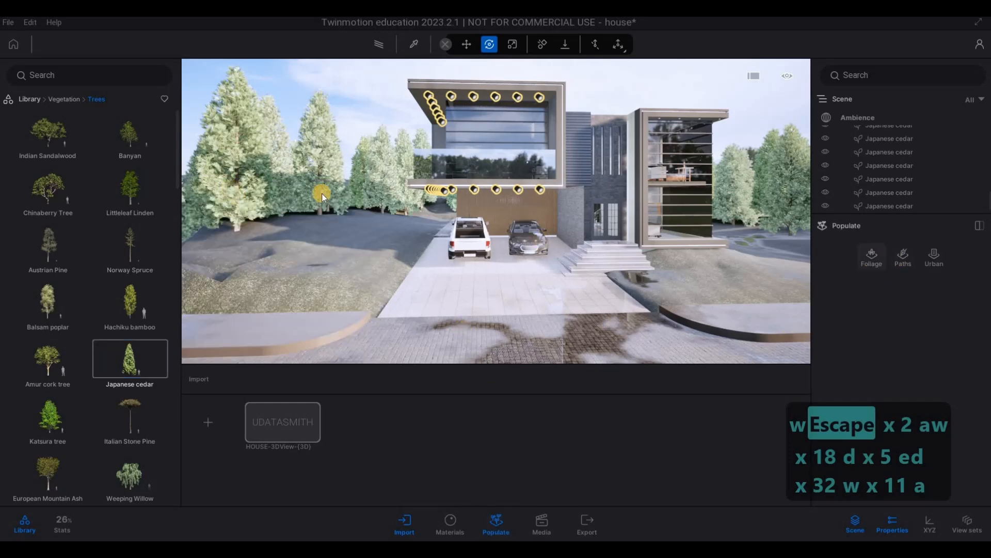
{"action": "left_click", "coordinate": [55, 100]}
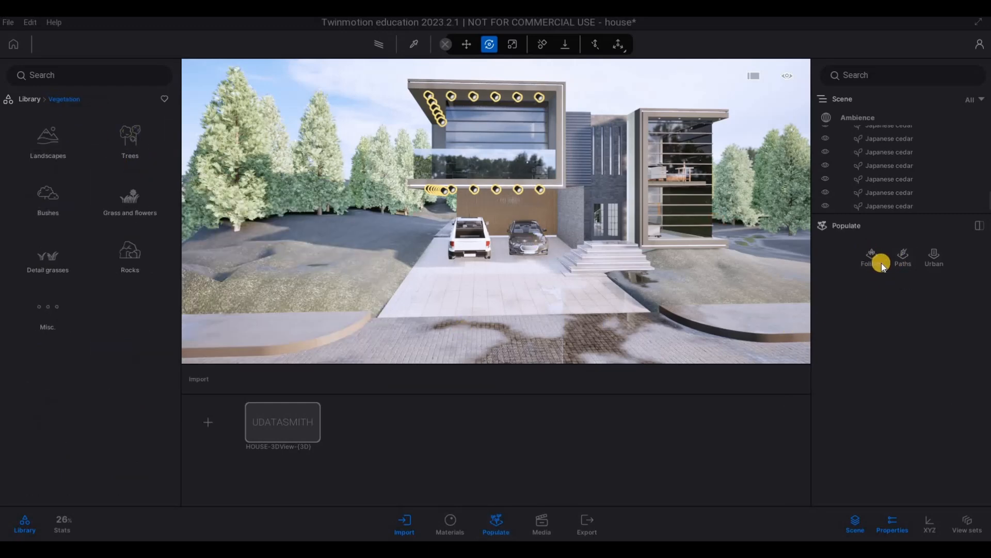
{"action": "left_click", "coordinate": [875, 259]}
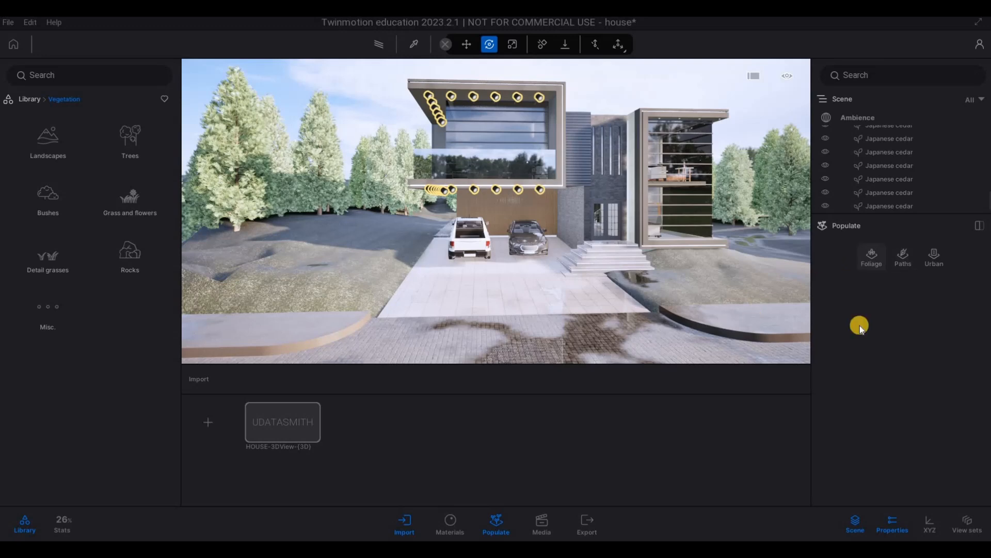
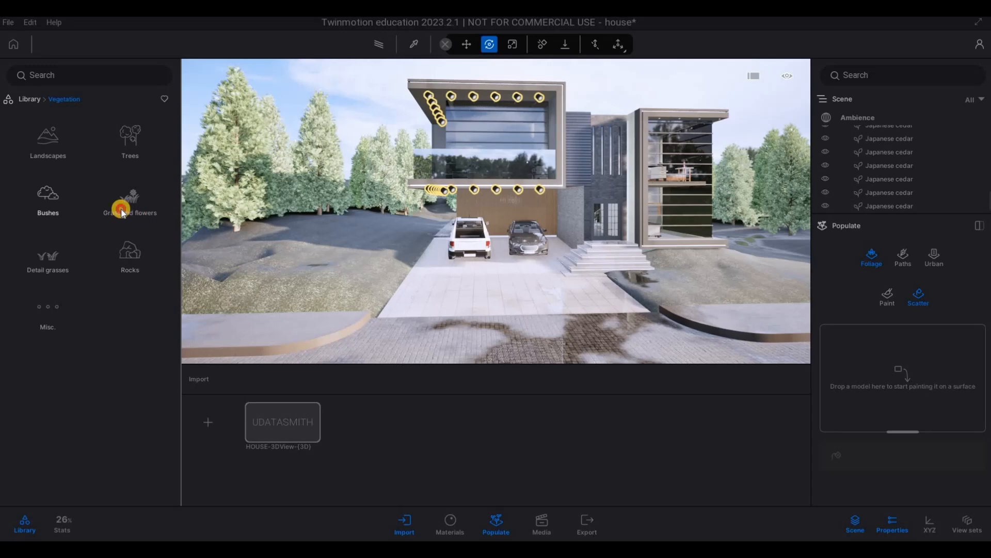
Step: Load Long grass 02 from the Grass and flowers library into the Foliage scatter set and select it
{"action": "left_click", "coordinate": [84, 206]}
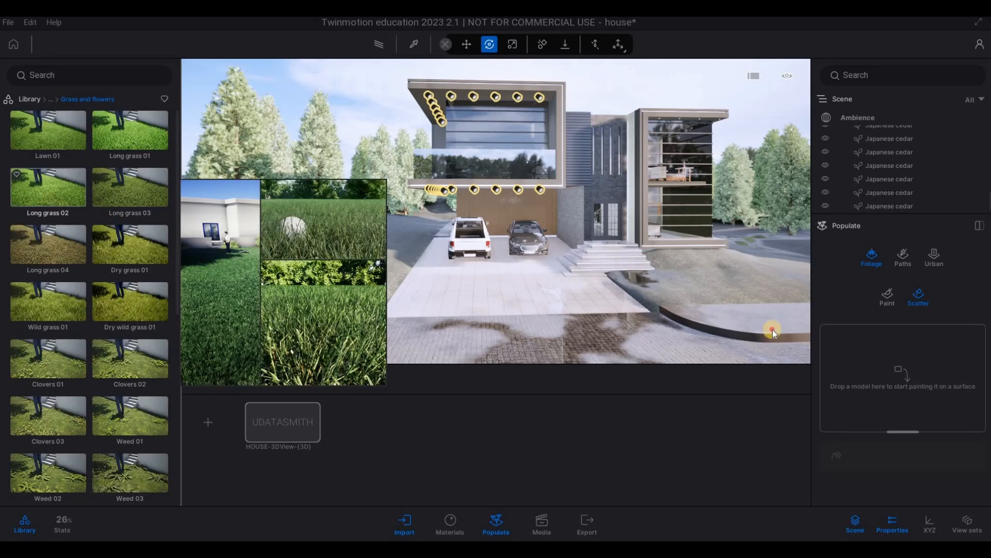
{"action": "left_click_drag", "start_coordinate": [912, 368], "coordinate": [844, 356]}
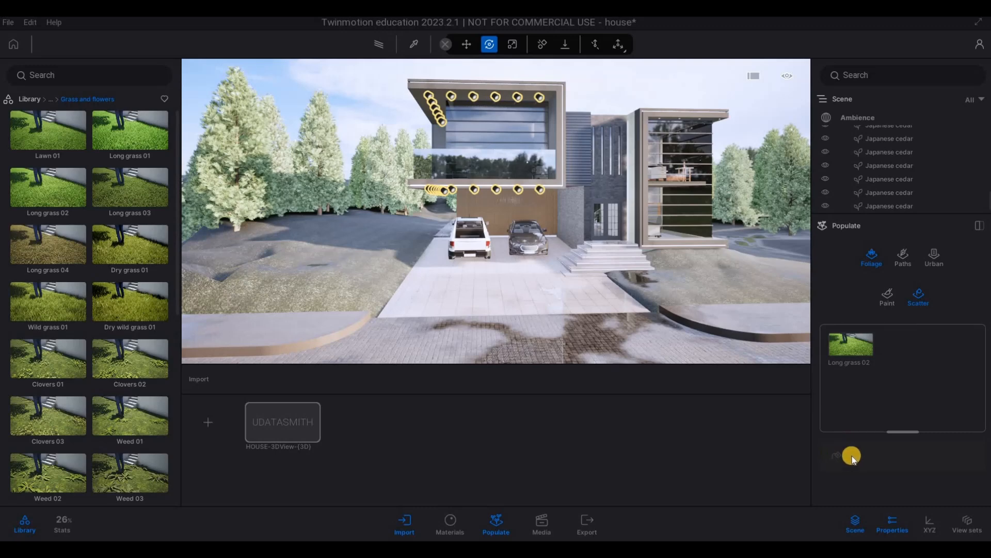
{"action": "left_click", "coordinate": [860, 349]}
{"action": "scroll", "coordinate": [844, 424], "scroll_direction": "down", "scroll_amount": 1}
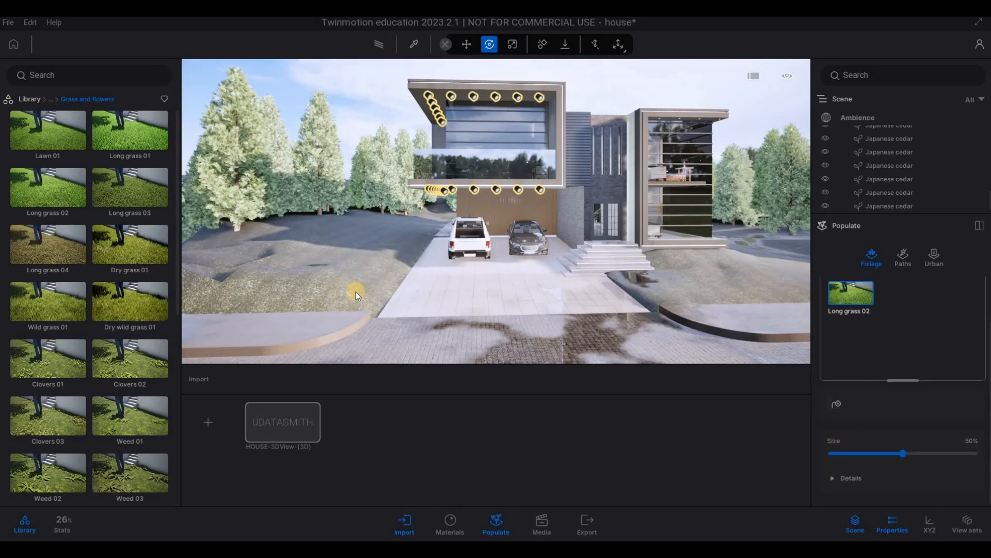
Step: Scatter Long grass 02 over the grassy mound beside the driveway, on the white pickup's side
{"action": "key", "text": "s"}
{"action": "key", "text": "e"}
{"action": "key", "text": "a"}
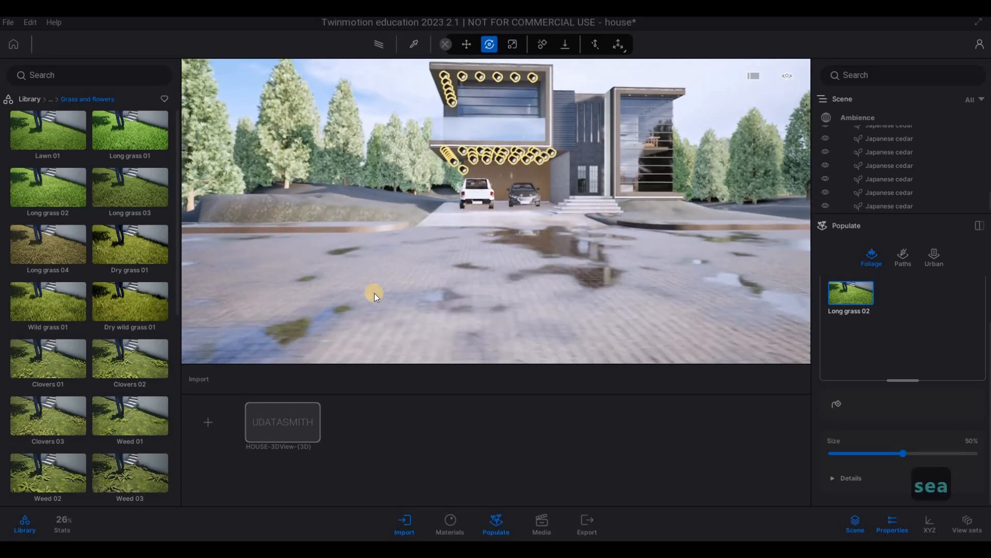
{"action": "key", "text": "a"}
{"action": "key", "text": "w"}
{"action": "key", "text": "q"}
{"action": "key", "text": "a"}
{"action": "key", "text": "e"}
{"action": "key", "text": "w"}
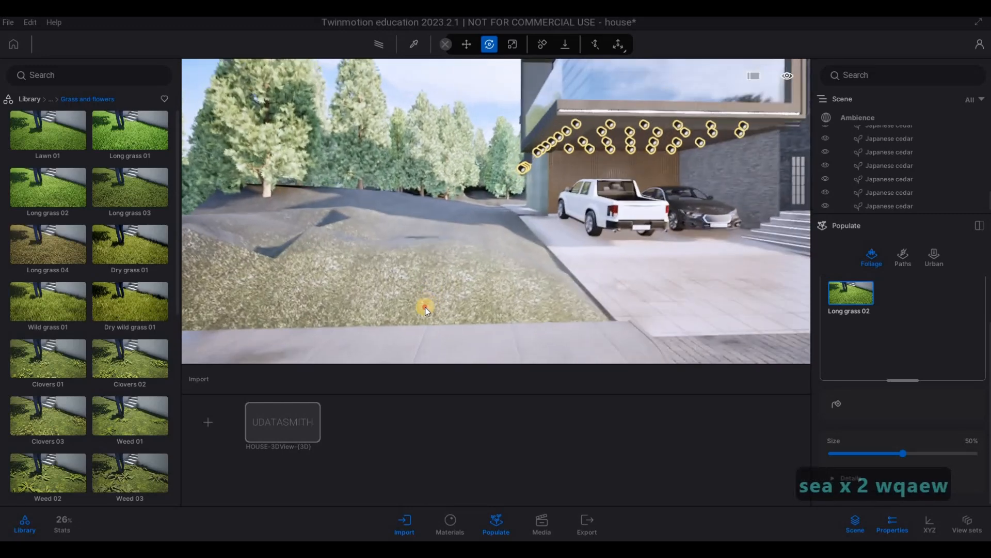
{"action": "left_click", "coordinate": [423, 305]}
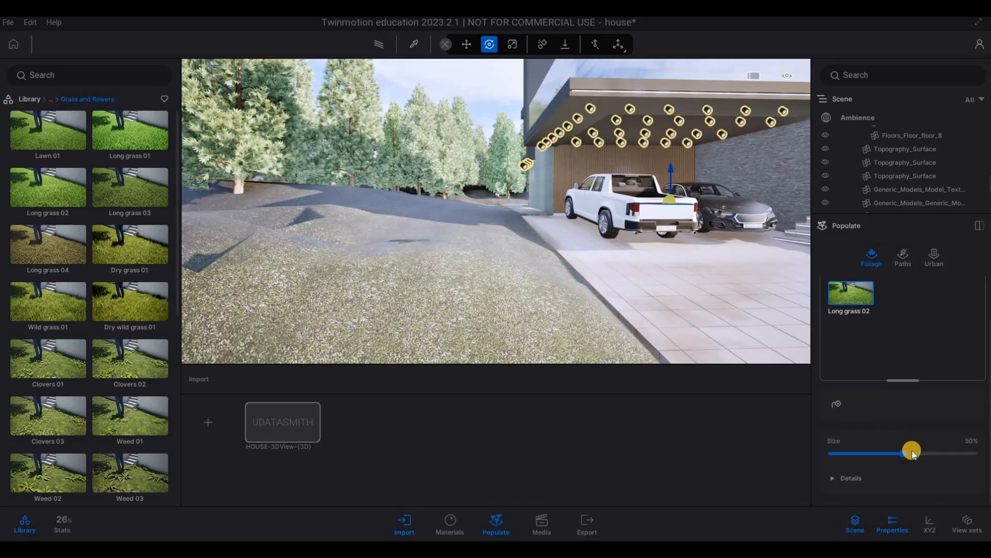
{"action": "left_click_drag", "start_coordinate": [905, 452], "coordinate": [855, 409]}
{"action": "left_click", "coordinate": [379, 287]}
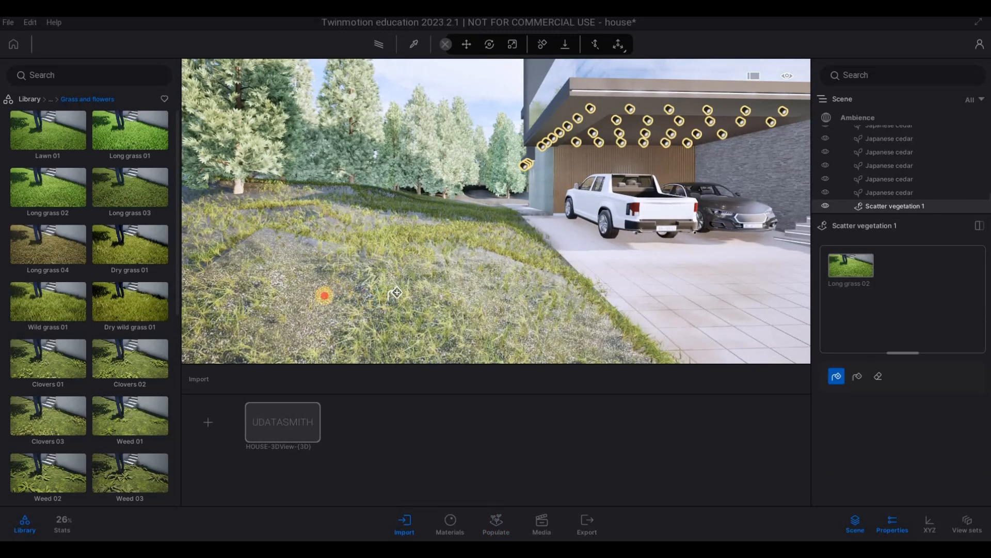
Step: Scatter Long grass 02 over the ground beside the entrance steps, in front of the glazed wing
{"action": "key", "text": "s"}
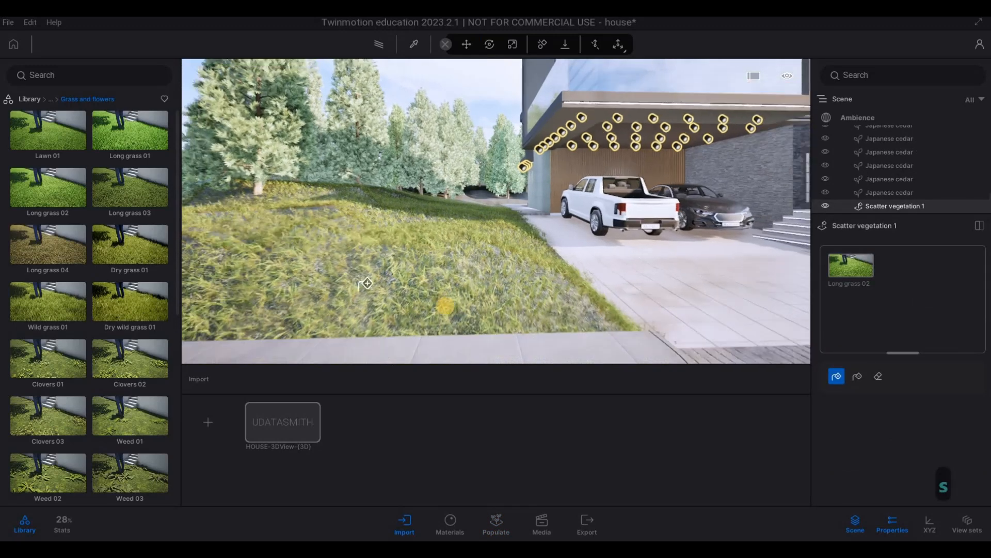
{"action": "key", "text": "d"}
{"action": "key", "text": "d"}
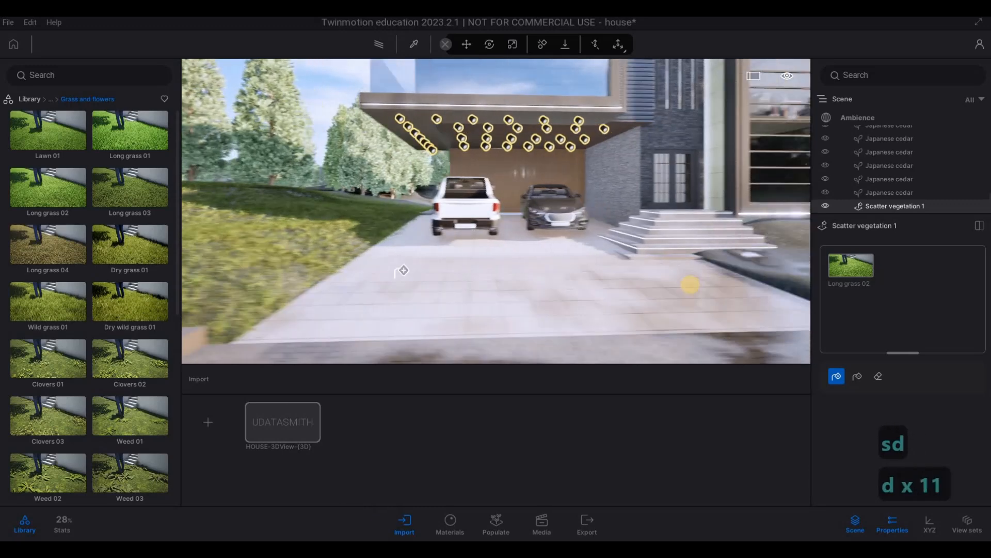
{"action": "key", "text": "w"}
{"action": "left_click_drag", "start_coordinate": [695, 283], "coordinate": [672, 292]}
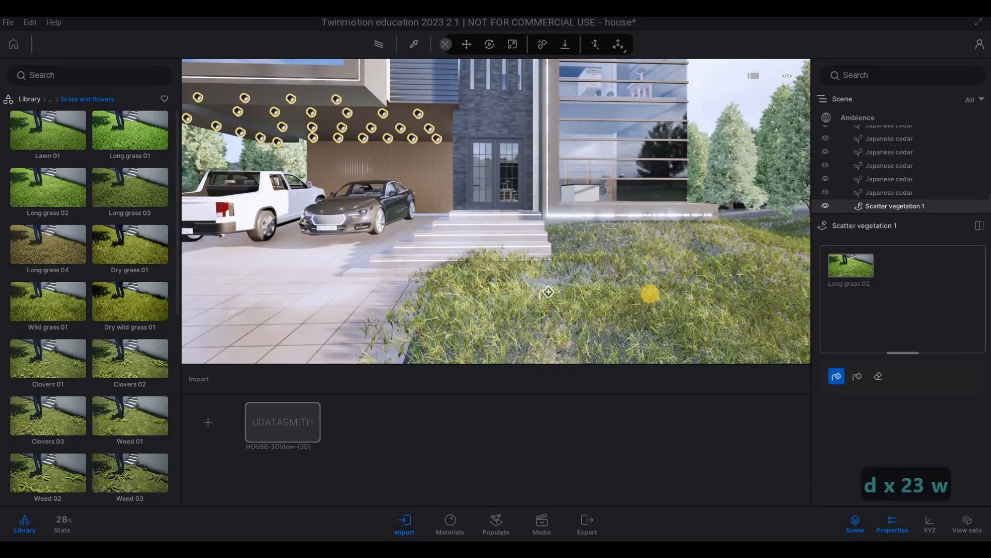
Step: Fill the bare ground under the cedars behind the house and around the pool with Long grass 02
{"action": "key", "text": "d"}
{"action": "key", "text": "d"}
{"action": "key", "text": "d"}
{"action": "key", "text": "d"}
{"action": "key", "text": "w"}
{"action": "key", "text": "q"}
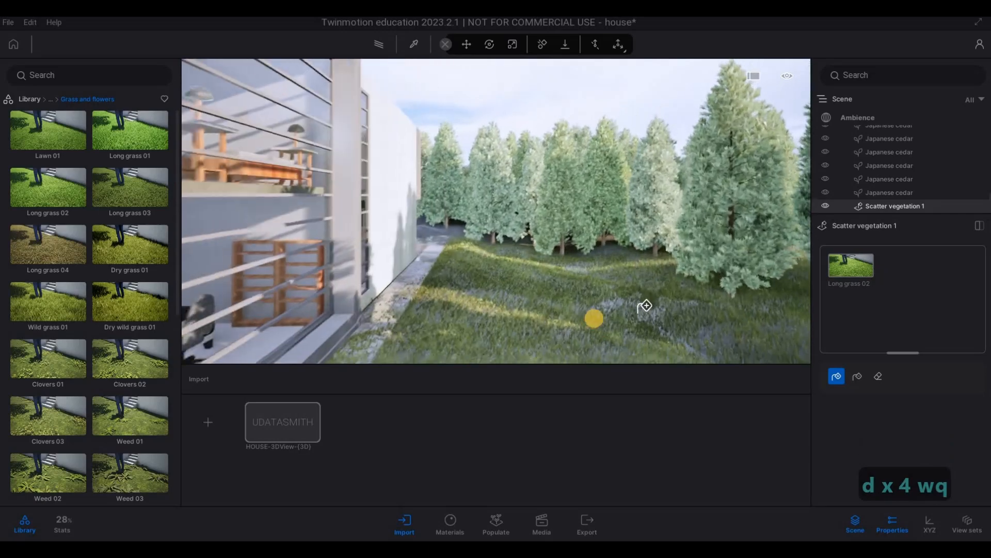
{"action": "key", "text": "w"}
{"action": "key", "text": "w"}
{"action": "key", "text": "q"}
{"action": "key", "text": "w"}
{"action": "key", "text": "q"}
{"action": "key", "text": "w"}
{"action": "key", "text": "q"}
{"action": "key", "text": "w"}
{"action": "key", "text": "q"}
{"action": "key", "text": "w"}
{"action": "key", "text": "q"}
{"action": "key", "text": "w"}
{"action": "key", "text": "q"}
{"action": "key", "text": "a"}
{"action": "key", "text": "e"}
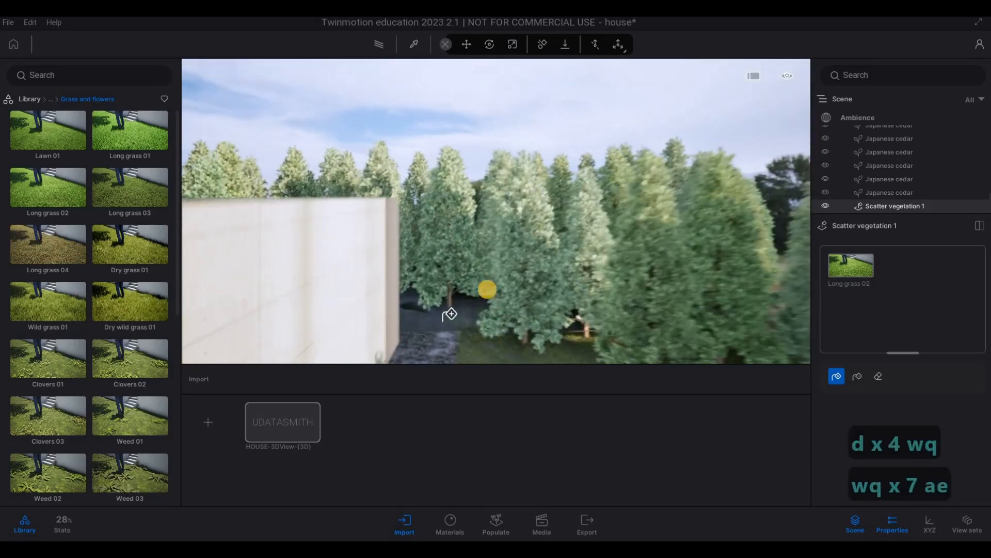
{"action": "key", "text": "q"}
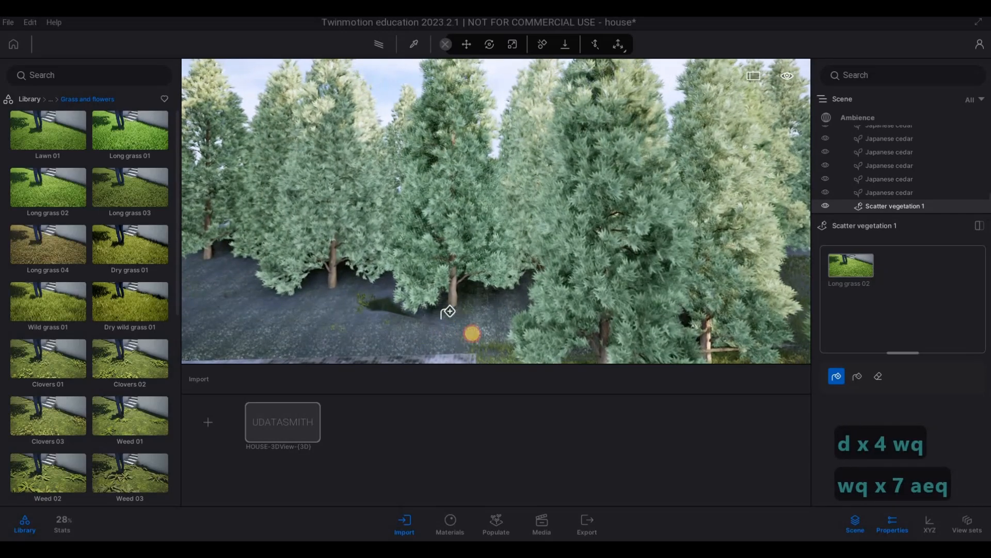
{"action": "left_click_drag", "start_coordinate": [448, 311], "coordinate": [459, 318]}
{"action": "key", "text": "a"}
{"action": "key", "text": "w"}
{"action": "key", "text": "a"}
{"action": "key", "text": "w"}
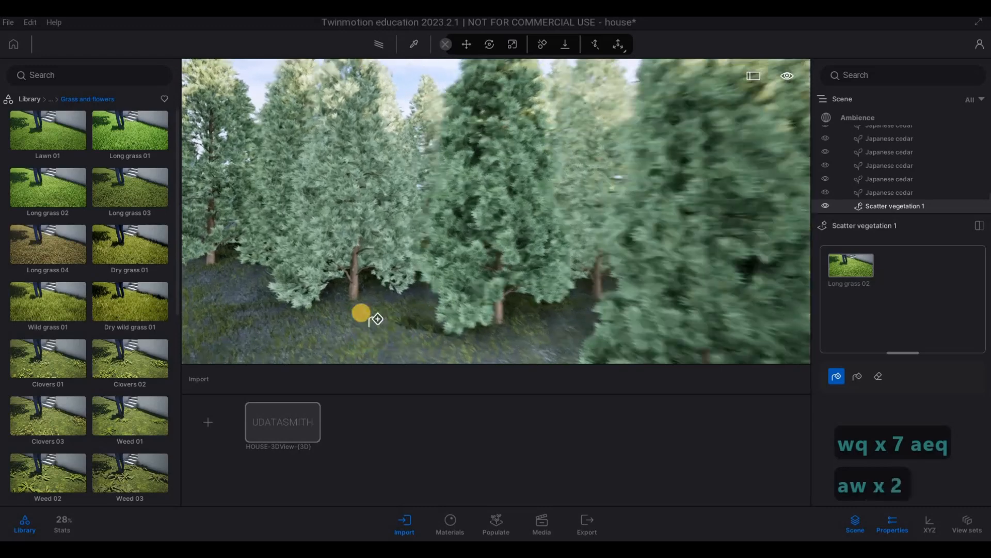
{"action": "key", "text": "d"}
{"action": "key", "text": "s"}
{"action": "left_click", "coordinate": [412, 306]}
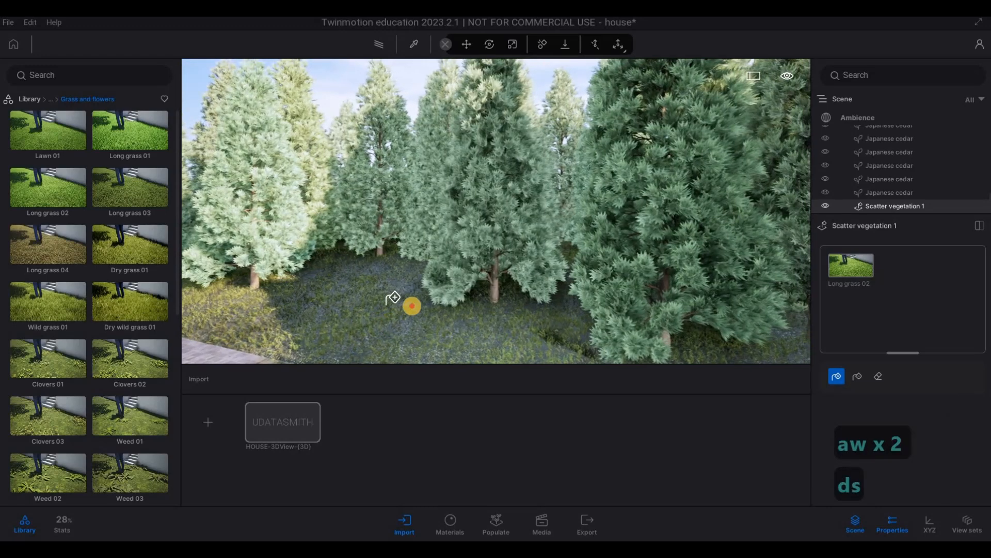
Step: Examine the grass coverage from the pool area along the side lawn to the front of the glazed wing
{"action": "key", "text": "d"}
{"action": "key", "text": "d"}
{"action": "key", "text": "s"}
{"action": "key", "text": "s"}
{"action": "key", "text": "s"}
{"action": "key", "text": "s"}
{"action": "key", "text": "s"}
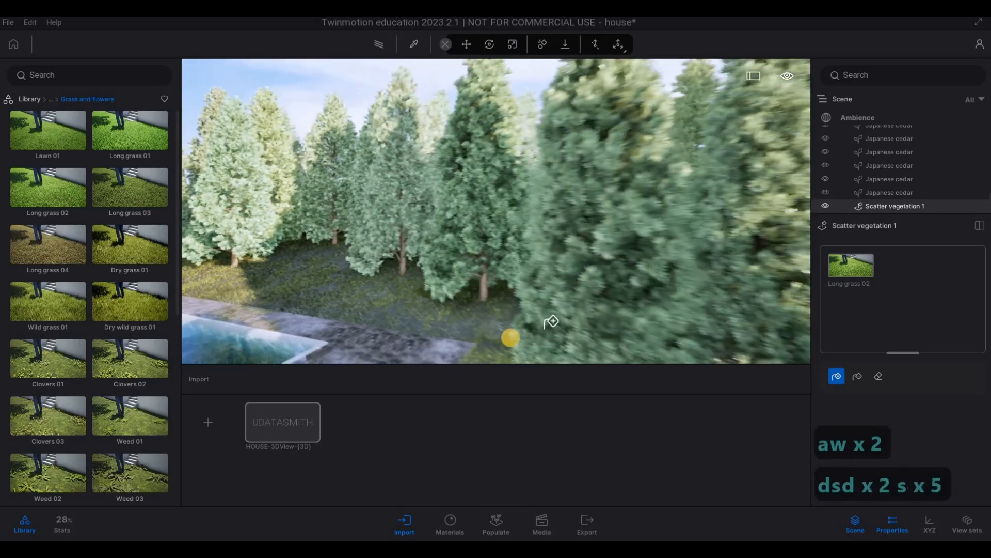
{"action": "key", "text": "s"}
{"action": "key", "text": "s"}
{"action": "key", "text": "s"}
{"action": "key", "text": "s"}
{"action": "key", "text": "s"}
{"action": "key", "text": "s"}
{"action": "key", "text": "s"}
{"action": "key", "text": "s"}
{"action": "key", "text": "s"}
{"action": "key", "text": "s"}
{"action": "key", "text": "s"}
{"action": "key", "text": "s"}
{"action": "key", "text": "s"}
{"action": "key", "text": "s"}
{"action": "key", "text": "s"}
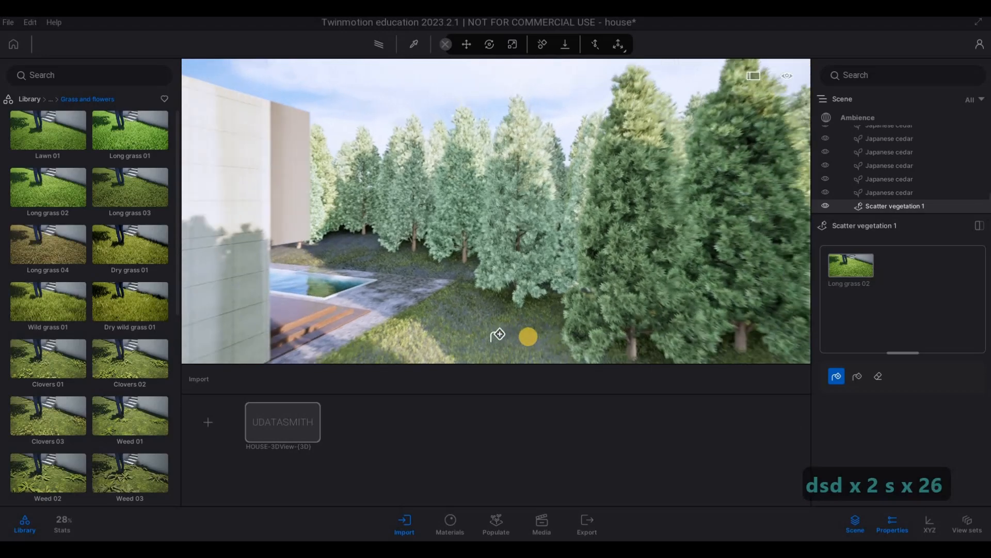
{"action": "key", "text": "s"}
{"action": "key", "text": "s"}
{"action": "key", "text": "s"}
{"action": "key", "text": "a"}
{"action": "key", "text": "a"}
{"action": "key", "text": "a"}
{"action": "key", "text": "a"}
{"action": "key", "text": "a"}
{"action": "key", "text": "a"}
{"action": "key", "text": "d"}
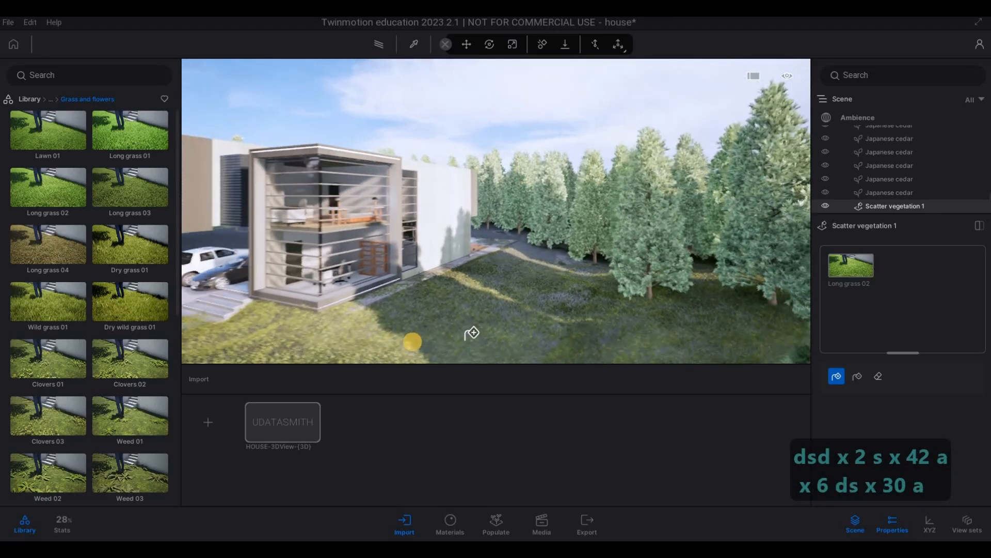
{"action": "key", "text": "e"}
{"action": "key", "text": "w"}
{"action": "key", "text": "e"}
{"action": "key", "text": "e"}
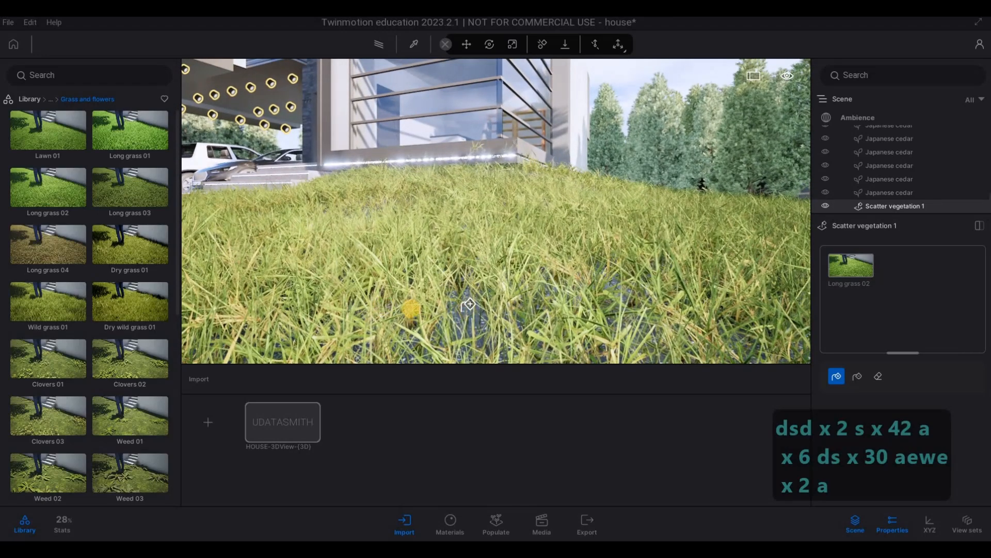
Step: Examine the grass along the driveway edges and on the mound beside the parked cars
{"action": "key", "text": "q"}
{"action": "key", "text": "a"}
{"action": "key", "text": "a"}
{"action": "key", "text": "a"}
{"action": "key", "text": "a"}
{"action": "key", "text": "a"}
{"action": "key", "text": "a"}
{"action": "key", "text": "a"}
{"action": "key", "text": "a"}
{"action": "key", "text": "a"}
{"action": "key", "text": "a"}
{"action": "key", "text": "a"}
{"action": "key", "text": "a"}
{"action": "key", "text": "a"}
{"action": "key", "text": "a"}
{"action": "key", "text": "a"}
{"action": "key", "text": "a"}
{"action": "key", "text": "a"}
{"action": "key", "text": "a"}
{"action": "key", "text": "a"}
{"action": "key", "text": "a"}
{"action": "key", "text": "a"}
{"action": "key", "text": "a"}
{"action": "key", "text": "w"}
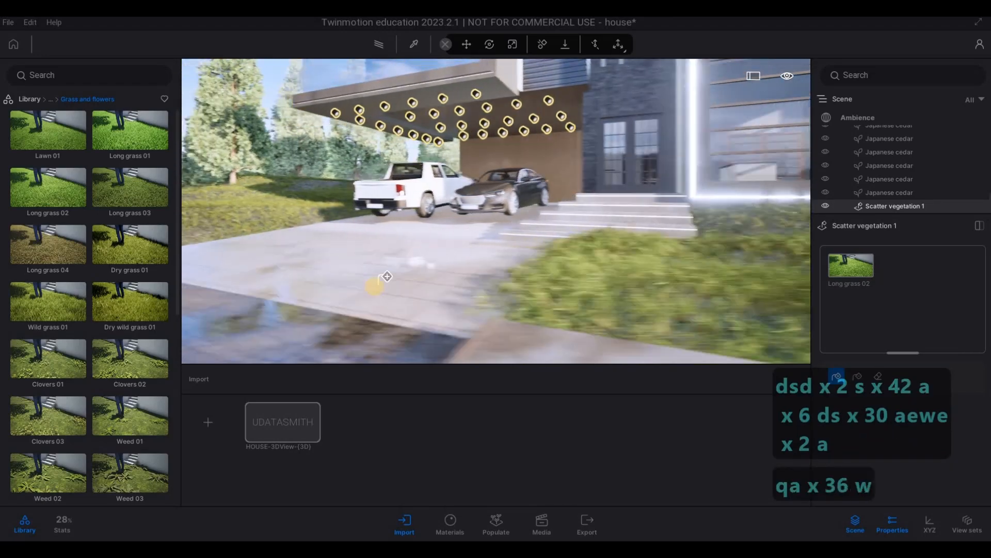
{"action": "key", "text": "q"}
{"action": "key", "text": "a"}
{"action": "key", "text": "q"}
{"action": "key", "text": "a"}
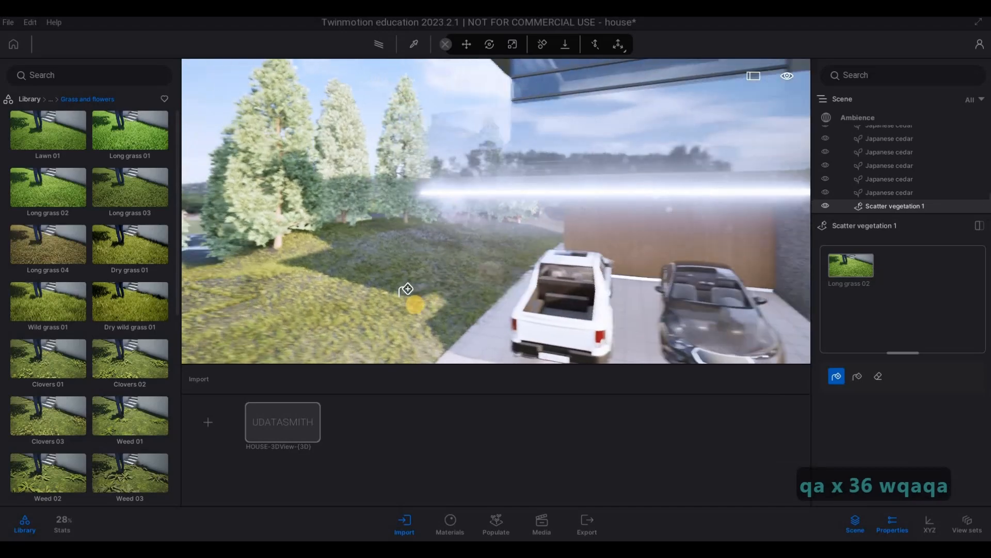
{"action": "key", "text": "a"}
{"action": "key", "text": "a"}
{"action": "key", "text": "a"}
{"action": "key", "text": "e"}
{"action": "key", "text": "w"}
{"action": "key", "text": "w"}
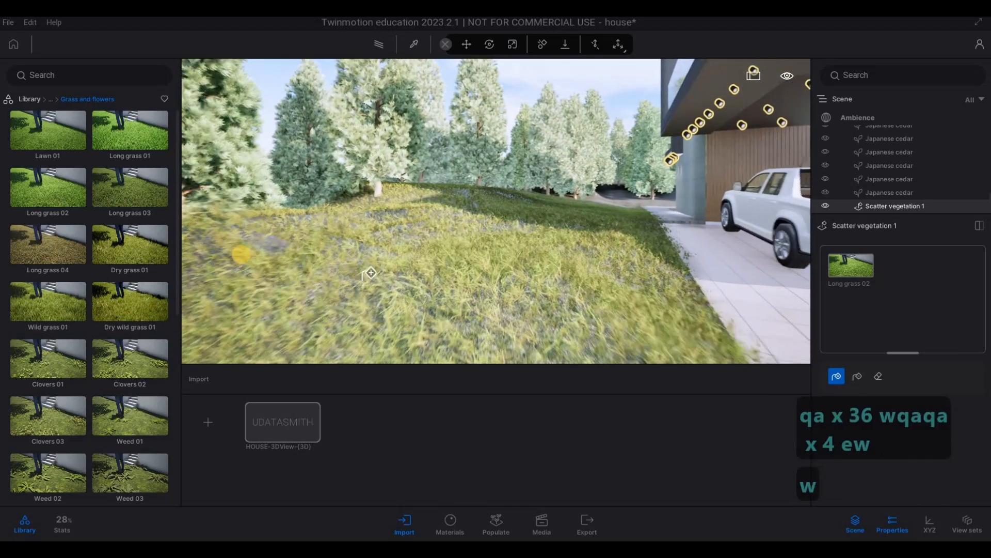
Step: Scatter Long grass 02 over the cedar strip along the far side of the street, and stop scattering
{"action": "left_click_drag", "start_coordinate": [270, 247], "coordinate": [258, 240]}
{"action": "key", "text": "s"}
{"action": "key", "text": "d"}
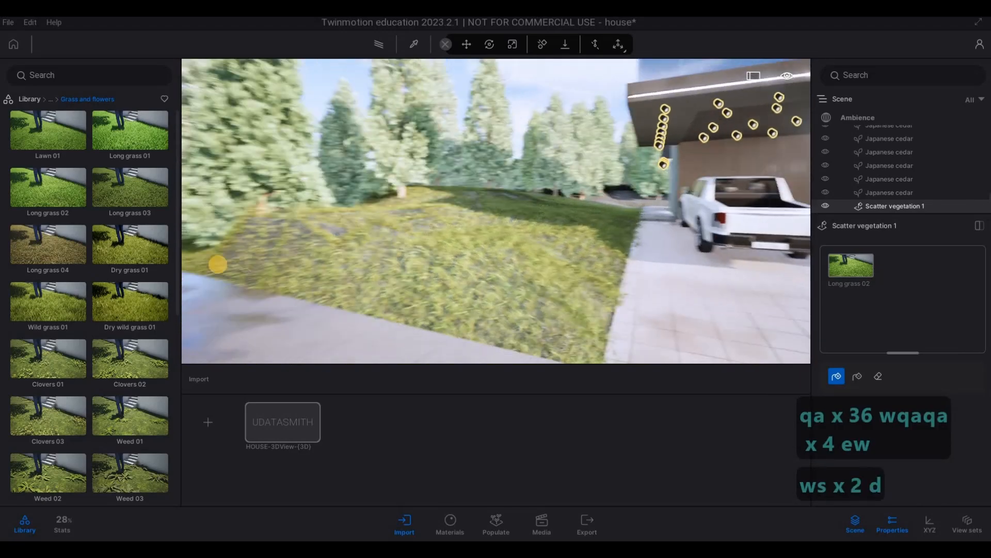
{"action": "mouse_move", "coordinate": [216, 264]}
{"action": "right_mouse_down"}
{"action": "mouse_move", "coordinate": [179, 262]}
{"action": "mouse_move", "coordinate": [208, 263]}
{"action": "mouse_move", "coordinate": [199, 258]}
{"action": "right_mouse_up"}
{"action": "key", "text": "a"}
{"action": "key", "text": "w"}
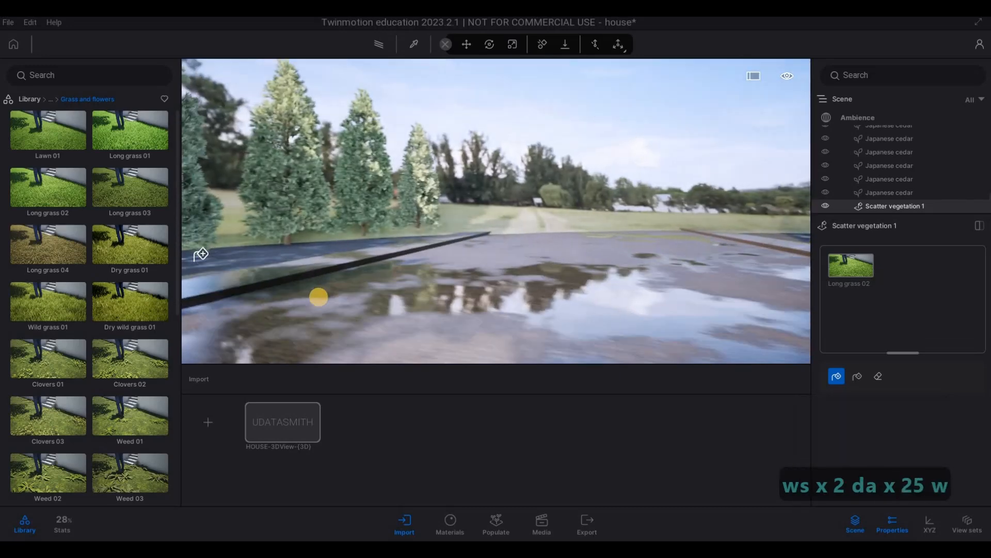
{"action": "left_click_drag", "start_coordinate": [318, 297], "coordinate": [329, 310]}
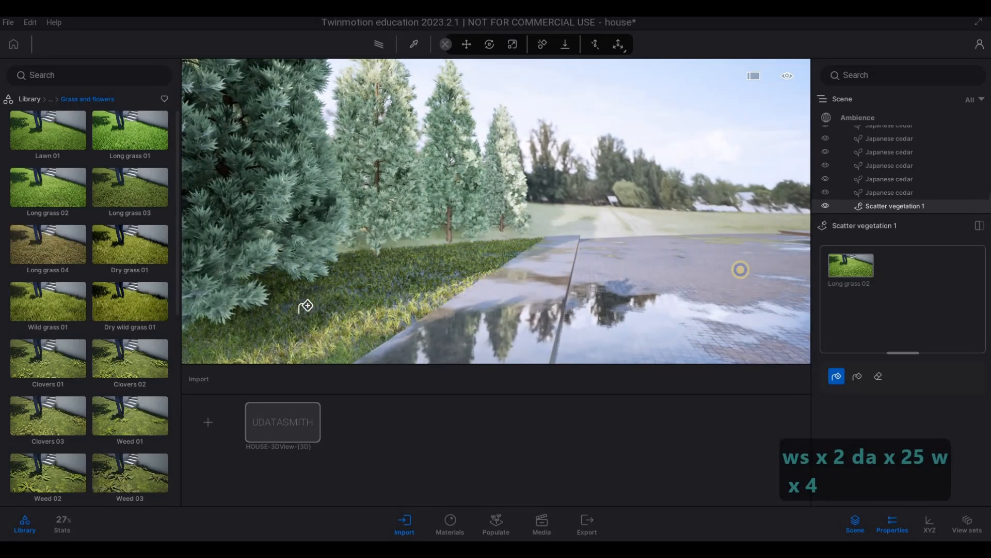
{"action": "key", "text": "s"}
{"action": "key", "text": "a"}
{"action": "right_click_drag", "start_coordinate": [305, 306], "coordinate": [480, 250]}
{"action": "key", "text": "w"}
{"action": "key", "text": "w"}
{"action": "key", "text": "w"}
{"action": "key", "text": "d"}
{"action": "key", "text": "a"}
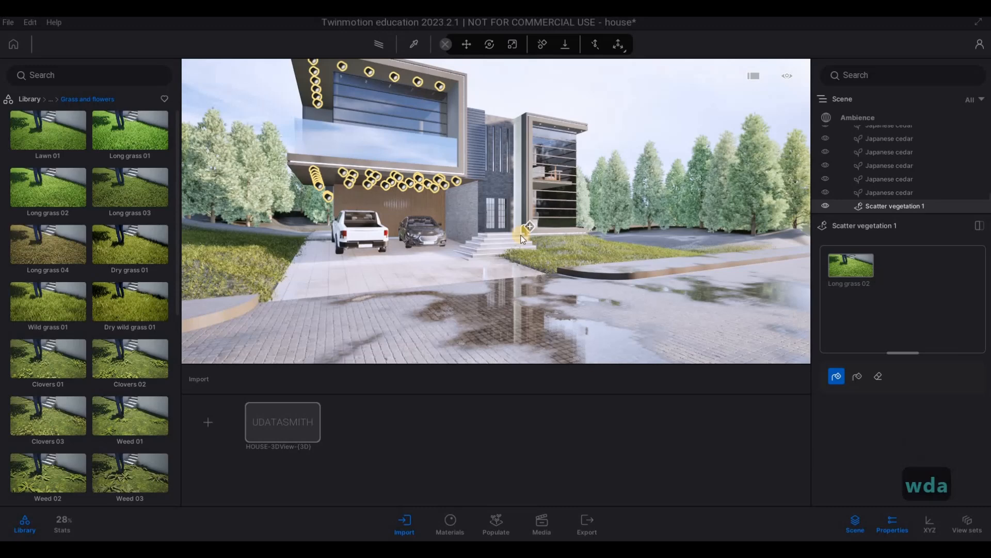
{"action": "key", "text": "Escape"}
{"action": "key", "text": "Escape"}
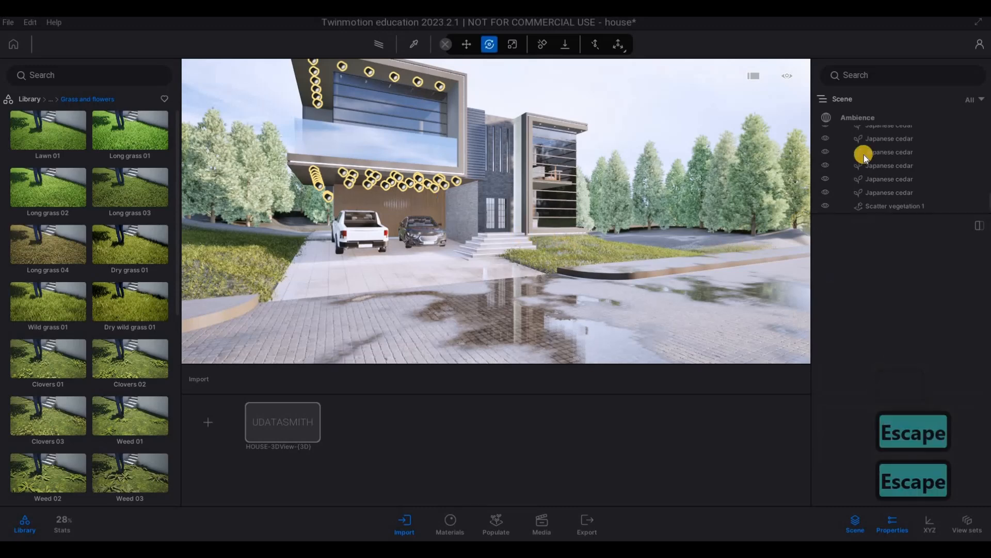
Step: Set the backdrop HDRI's height offset to -2.0 m in the Ambience environment settings
{"action": "key", "text": "d"}
{"action": "key", "text": "s"}
{"action": "left_click", "coordinate": [857, 117]}
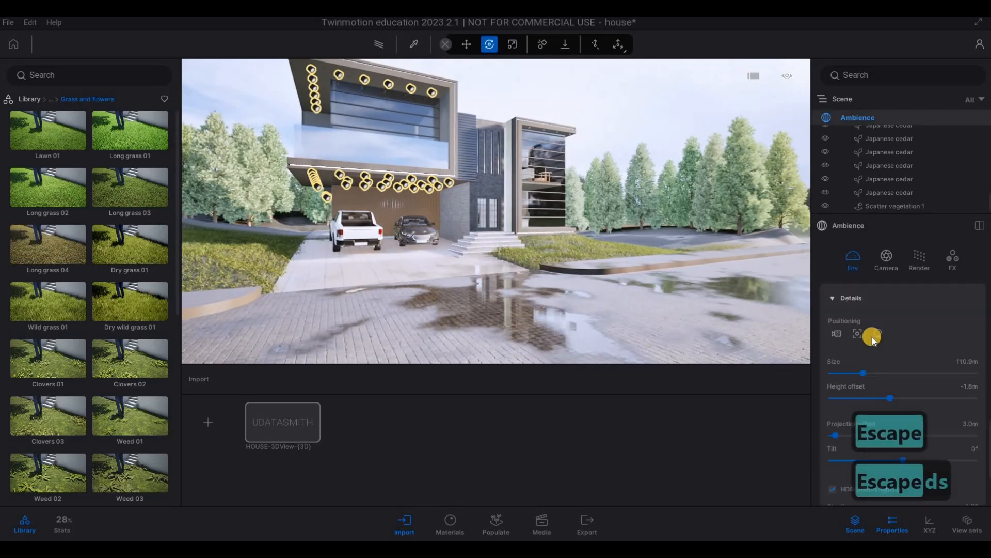
{"action": "scroll", "coordinate": [875, 371], "scroll_direction": "up", "scroll_amount": 3}
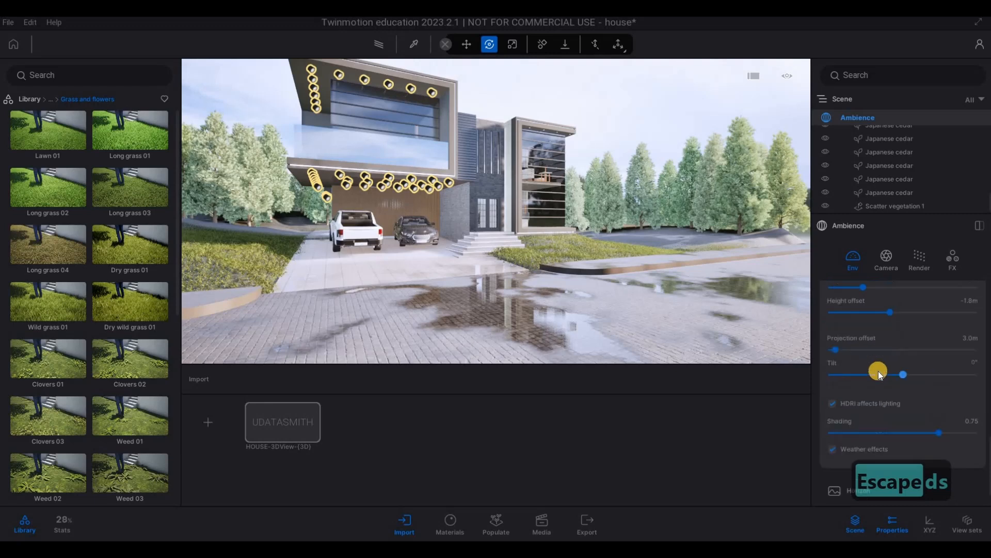
{"action": "scroll", "coordinate": [883, 385], "scroll_direction": "up", "scroll_amount": 1}
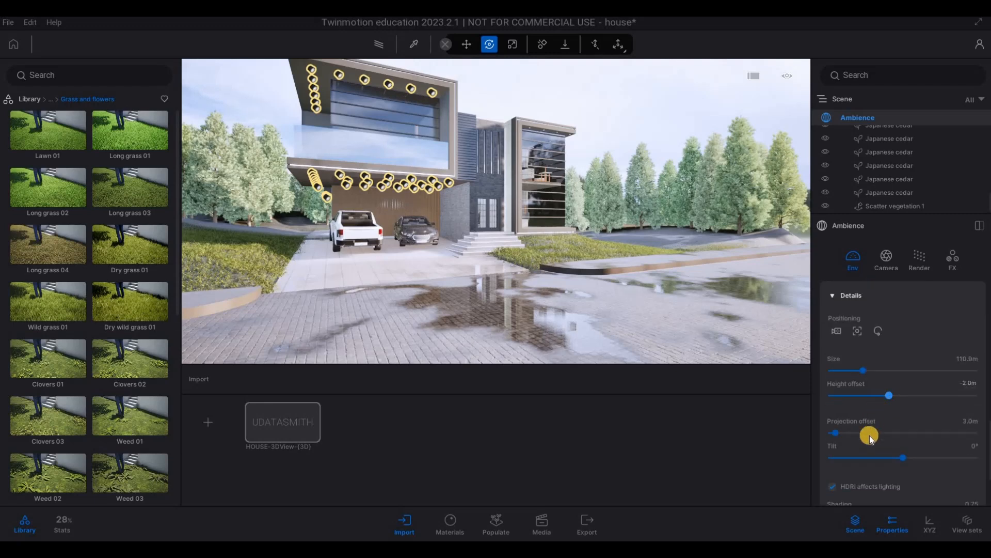
Step: Rotate the Approaching Storm backdrop HDRI to about 178° to relight the house as viewed from the street
{"action": "scroll", "coordinate": [925, 387], "scroll_direction": "up", "scroll_amount": 4}
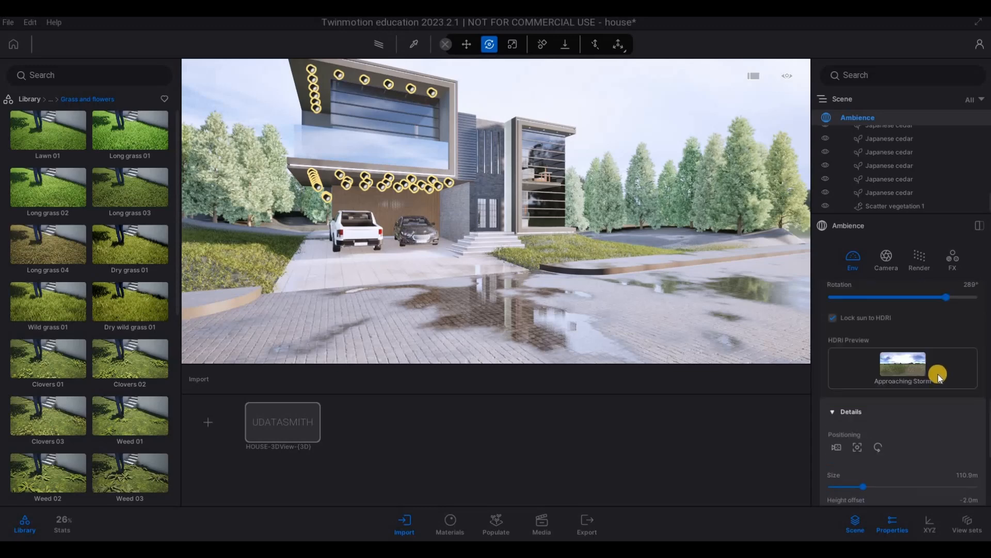
{"action": "left_click_drag", "start_coordinate": [933, 365], "coordinate": [929, 363]}
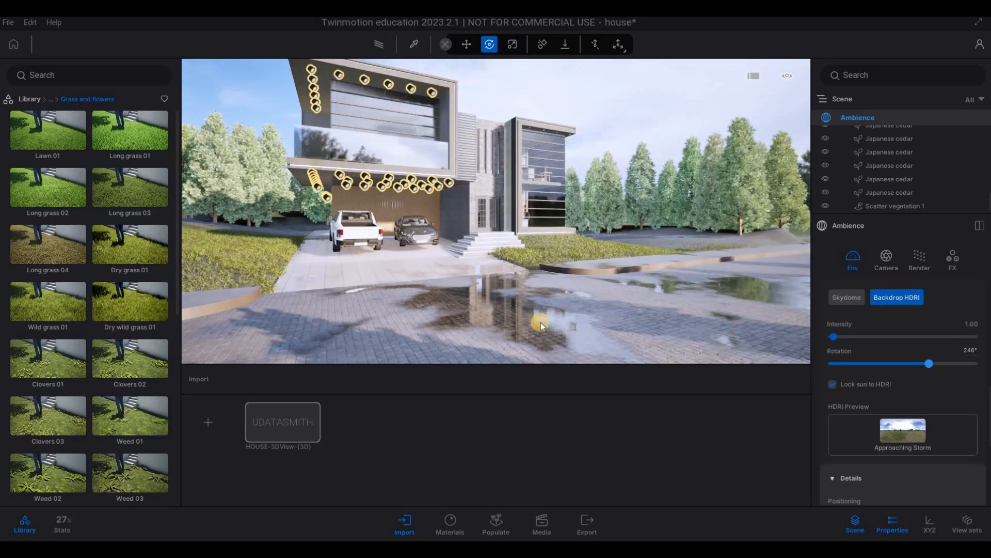
{"action": "key", "text": "s"}
{"action": "key", "text": "d"}
{"action": "right_click_drag", "start_coordinate": [466, 321], "coordinate": [765, 357]}
{"action": "key", "text": "d"}
{"action": "key", "text": "s"}
{"action": "key", "text": "a"}
{"action": "key", "text": "s"}
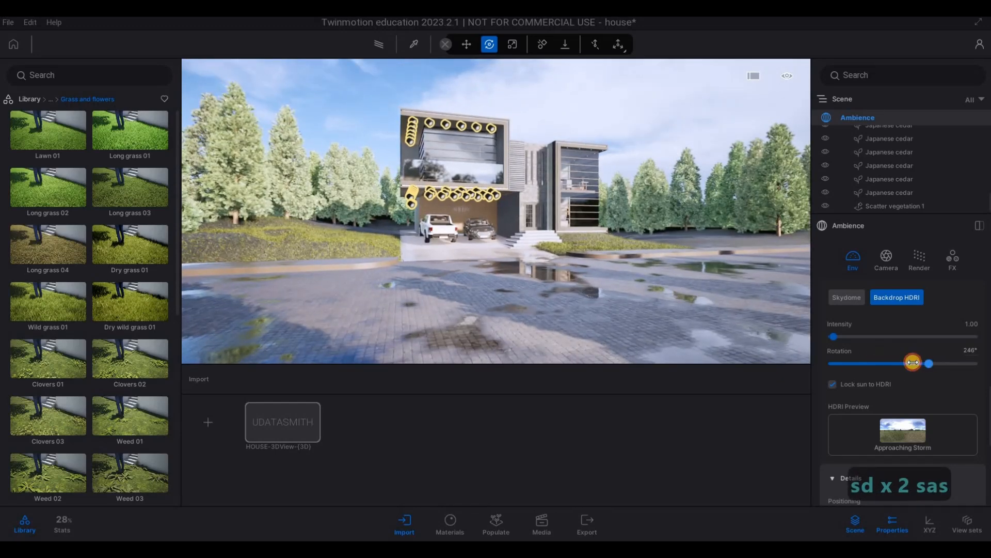
{"action": "left_click_drag", "start_coordinate": [908, 362], "coordinate": [902, 363]}
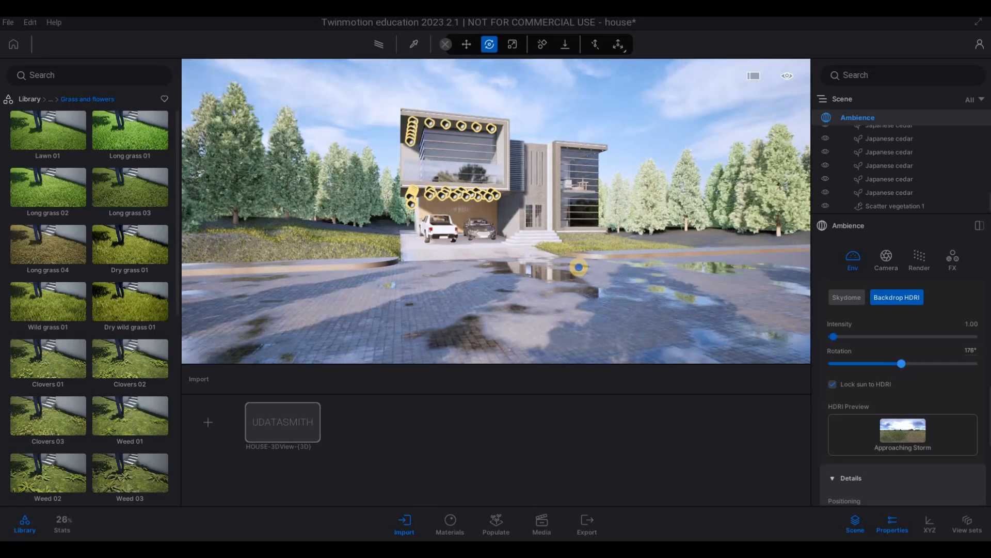
Step: Examine the house, parked cars, puddles and surrounding trees from several viewpoints along the street
{"action": "key", "text": "d"}
{"action": "key", "text": "s"}
{"action": "right_click_drag", "start_coordinate": [535, 265], "coordinate": [797, 292]}
{"action": "key", "text": "q"}
{"action": "key", "text": "s"}
{"action": "key", "text": "d"}
{"action": "key", "text": "d"}
{"action": "key", "text": "s"}
{"action": "key", "text": "a"}
{"action": "key", "text": "a"}
{"action": "key", "text": "s"}
{"action": "key", "text": "e"}
{"action": "key", "text": "s"}
{"action": "key", "text": "w"}
{"action": "key", "text": "w"}
{"action": "key", "text": "d"}
{"action": "key", "text": "d"}
{"action": "key", "text": "d"}
{"action": "key", "text": "w"}
{"action": "key", "text": "w"}
{"action": "key", "text": "w"}
{"action": "key", "text": "w"}
{"action": "key", "text": "w"}
{"action": "key", "text": "w"}
{"action": "key", "text": "w"}
{"action": "key", "text": "w"}
{"action": "key", "text": "w"}
{"action": "key", "text": "w"}
{"action": "key", "text": "q"}
{"action": "key", "text": "a"}
{"action": "key", "text": "e"}
{"action": "key", "text": "w"}
{"action": "key", "text": "s"}
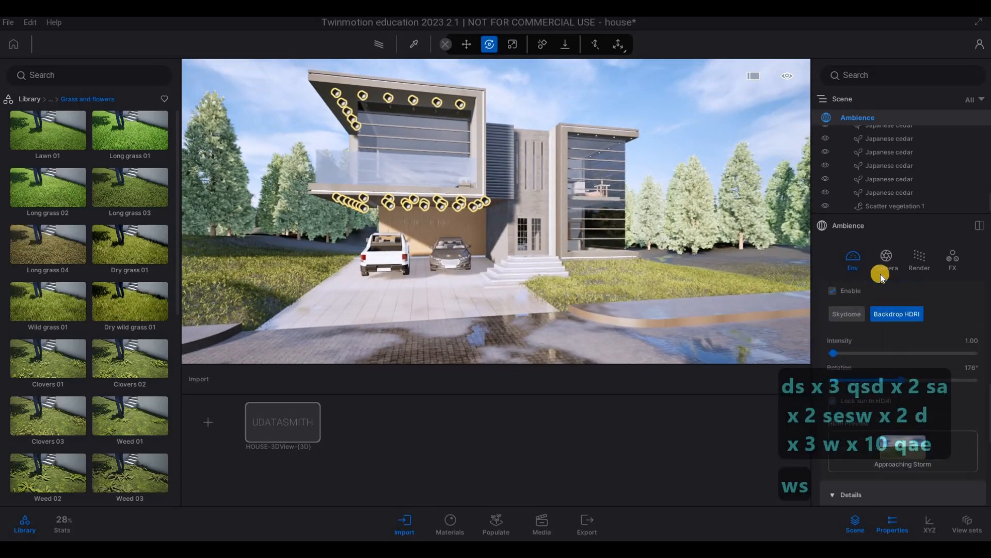
Step: Try the weather at fully clear and restore it to a rainy level that puts puddles on the street
{"action": "scroll", "coordinate": [883, 273], "scroll_direction": "up", "scroll_amount": 2}
{"action": "left_click", "coordinate": [888, 270]}
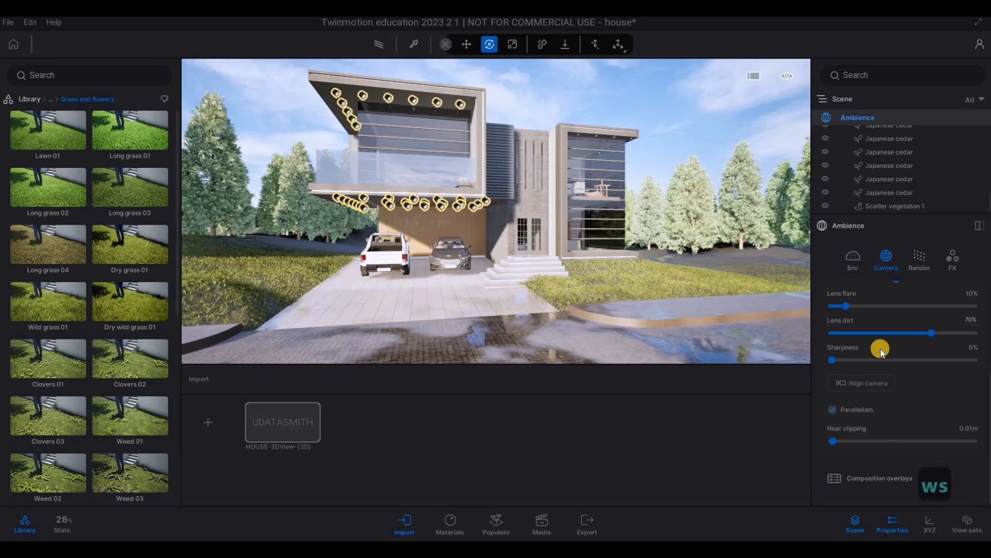
{"action": "scroll", "coordinate": [881, 347], "scroll_direction": "up", "scroll_amount": 6}
{"action": "left_click", "coordinate": [853, 269]}
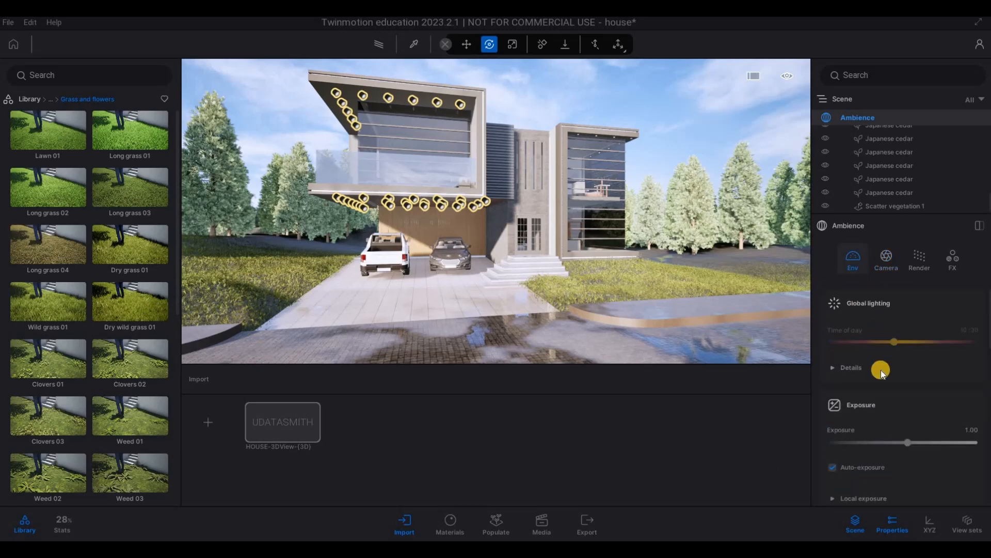
{"action": "scroll", "coordinate": [882, 376], "scroll_direction": "down", "scroll_amount": 5}
{"action": "left_click_drag", "start_coordinate": [927, 446], "coordinate": [816, 439]}
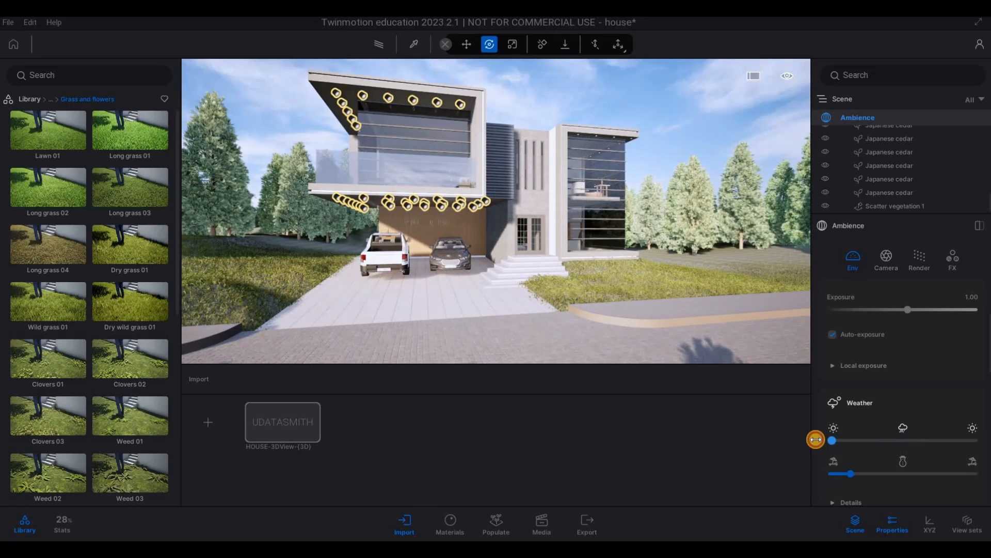
{"action": "left_click_drag", "start_coordinate": [877, 443], "coordinate": [926, 449]}
Step: Examine the wet street and its puddle reflections in front of the house from farther back
{"action": "key", "text": "s"}
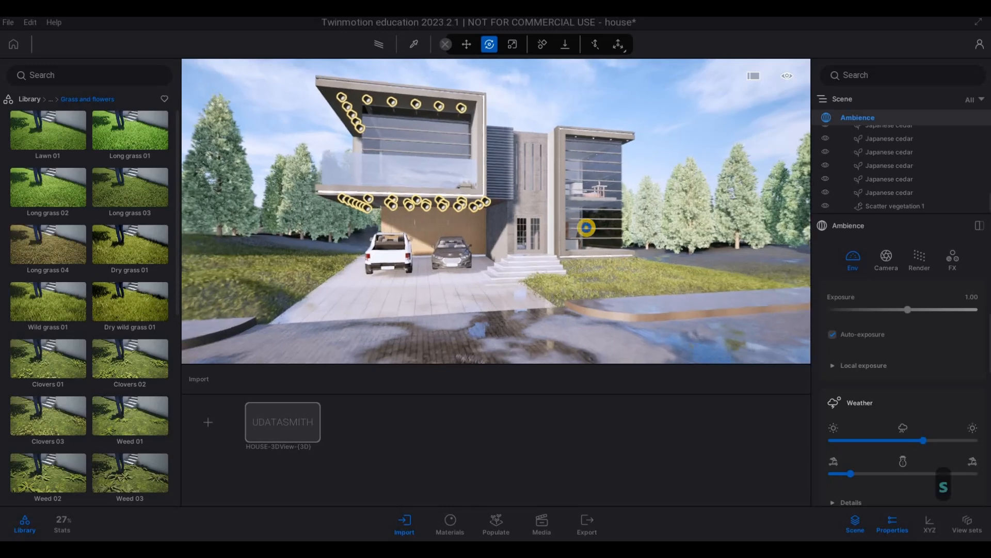
{"action": "key", "text": "a"}
{"action": "key", "text": "a"}
{"action": "key", "text": "a"}
{"action": "key", "text": "a"}
{"action": "key", "text": "a"}
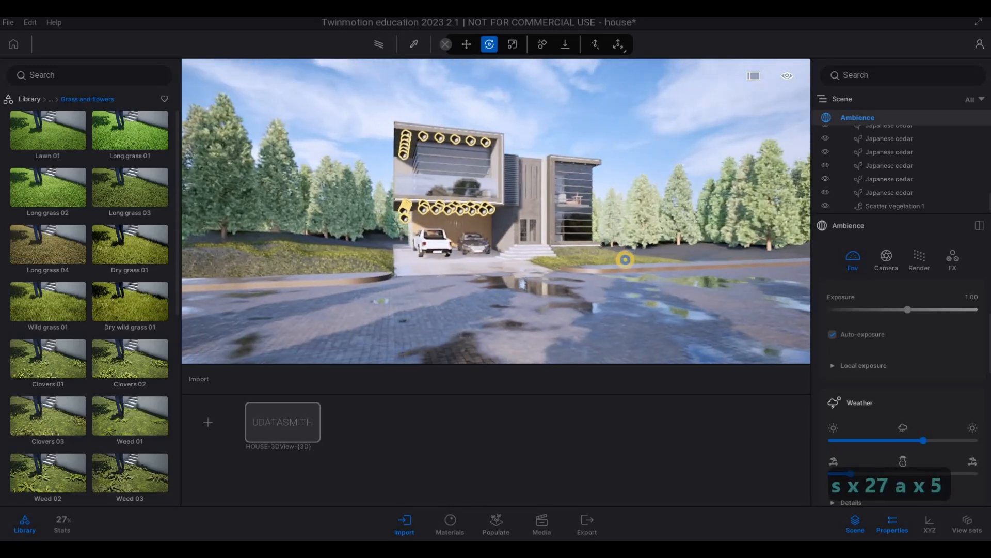
{"action": "key", "text": "d"}
{"action": "key", "text": "w"}
{"action": "key", "text": "w"}
{"action": "key", "text": "w"}
{"action": "key", "text": "w"}
{"action": "key", "text": "w"}
{"action": "key", "text": "w"}
{"action": "key", "text": "w"}
{"action": "key", "text": "w"}
{"action": "key", "text": "w"}
{"action": "key", "text": "w"}
{"action": "key", "text": "w"}
{"action": "key", "text": "w"}
{"action": "key", "text": "w"}
{"action": "key", "text": "w"}
{"action": "key", "text": "w"}
{"action": "key", "text": "w"}
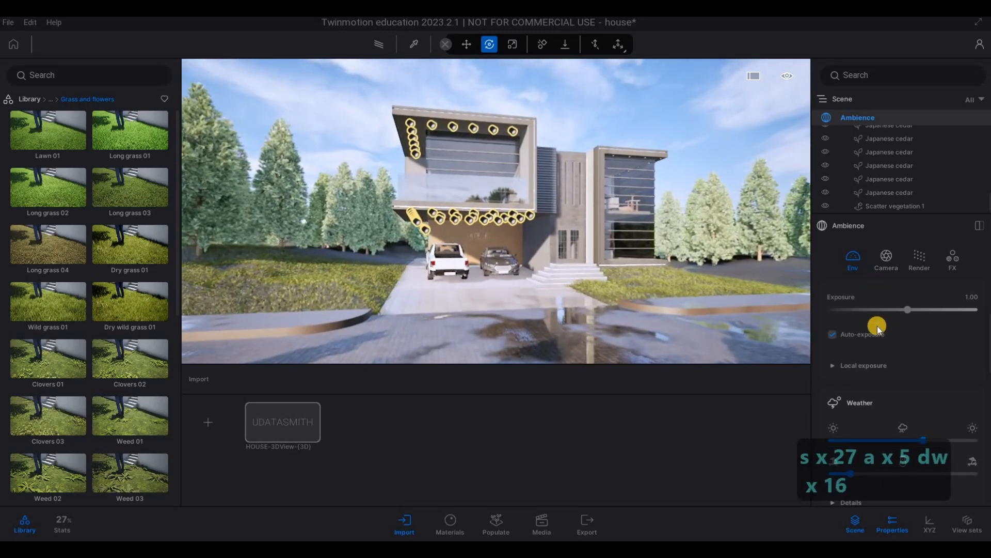
Step: Try an environment exposure of 0.22 and check it on the house from the street
{"action": "scroll", "coordinate": [906, 367], "scroll_direction": "up", "scroll_amount": 2}
{"action": "left_click_drag", "start_coordinate": [907, 377], "coordinate": [906, 381]}
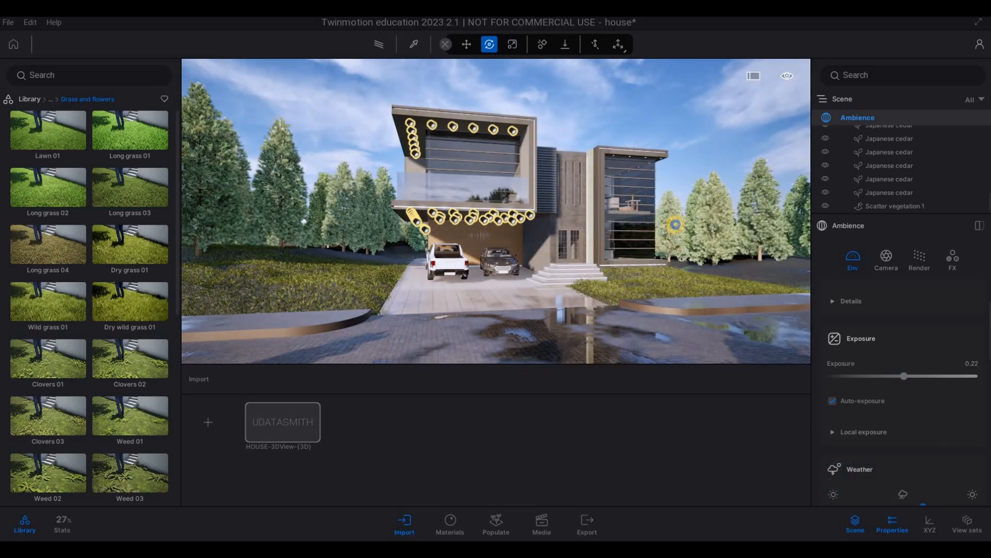
{"action": "key", "text": "s"}
{"action": "key", "text": "a"}
{"action": "key", "text": "e"}
{"action": "key", "text": "a"}
{"action": "key", "text": "q"}
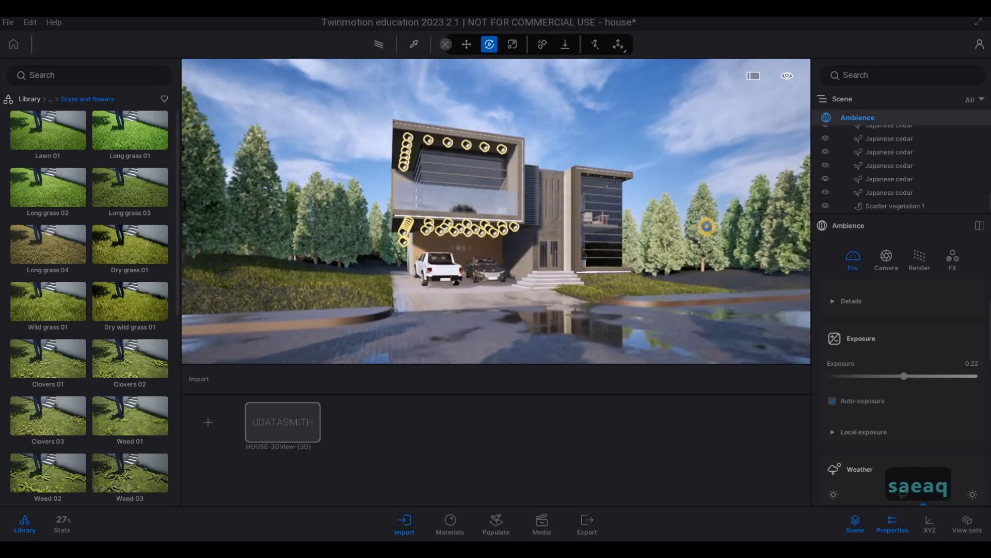
{"action": "key", "text": "w"}
{"action": "key", "text": "d"}
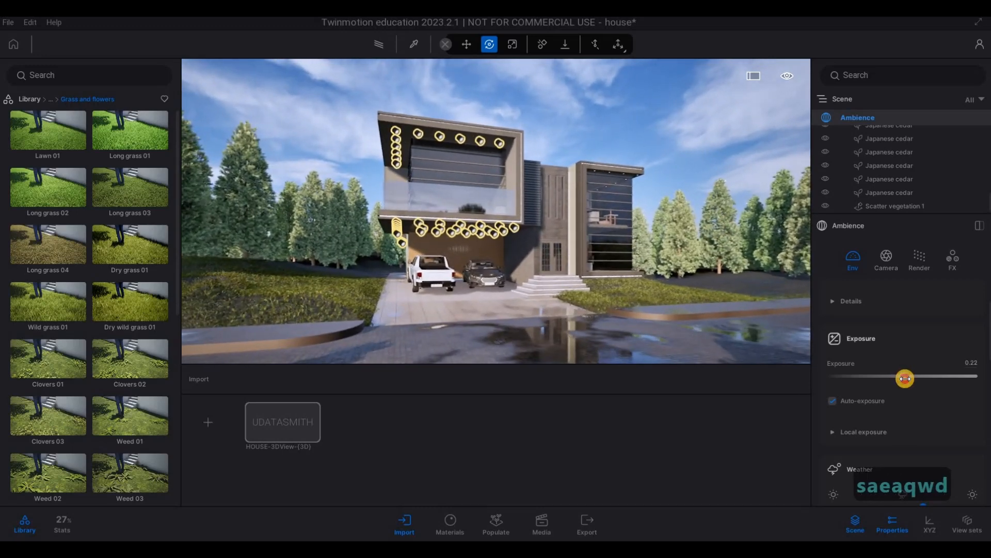
Step: Set the environment exposure to 1.09 and check the house from across the street
{"action": "left_click_drag", "start_coordinate": [906, 379], "coordinate": [908, 379]}
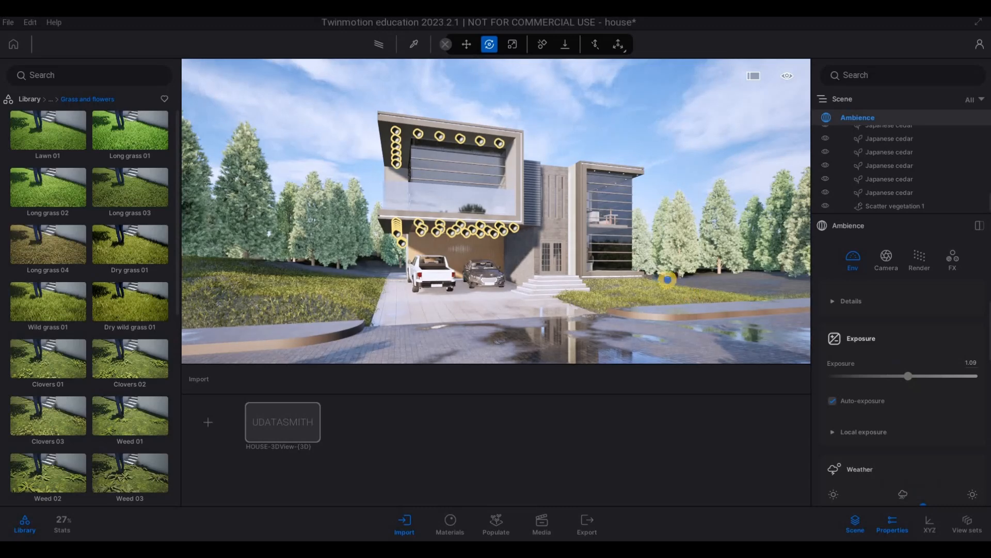
{"action": "key", "text": "e"}
{"action": "key", "text": "s"}
{"action": "key", "text": "d"}
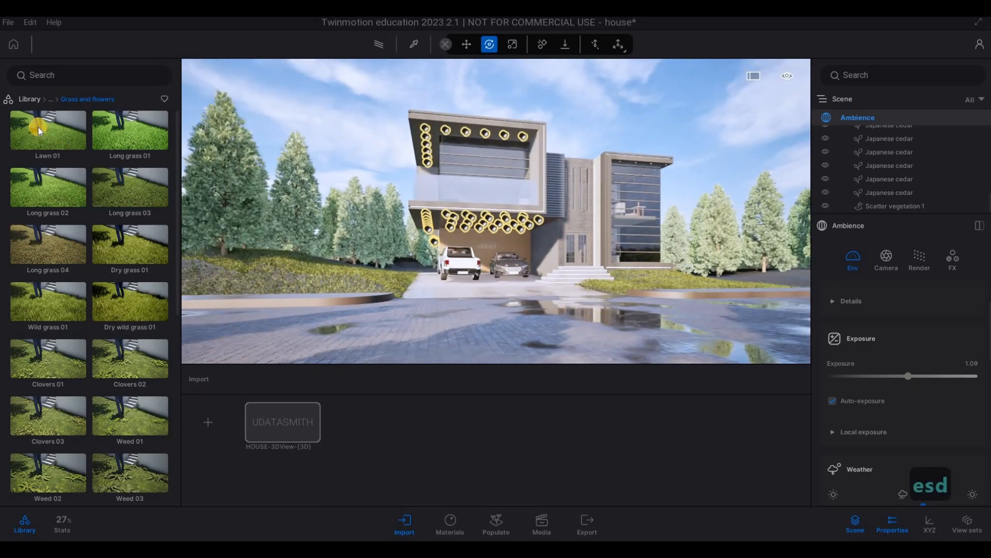
Step: Frame the house with its parked cars and driveway puddles from the street and create a media image of this view
{"action": "left_click", "coordinate": [30, 99]}
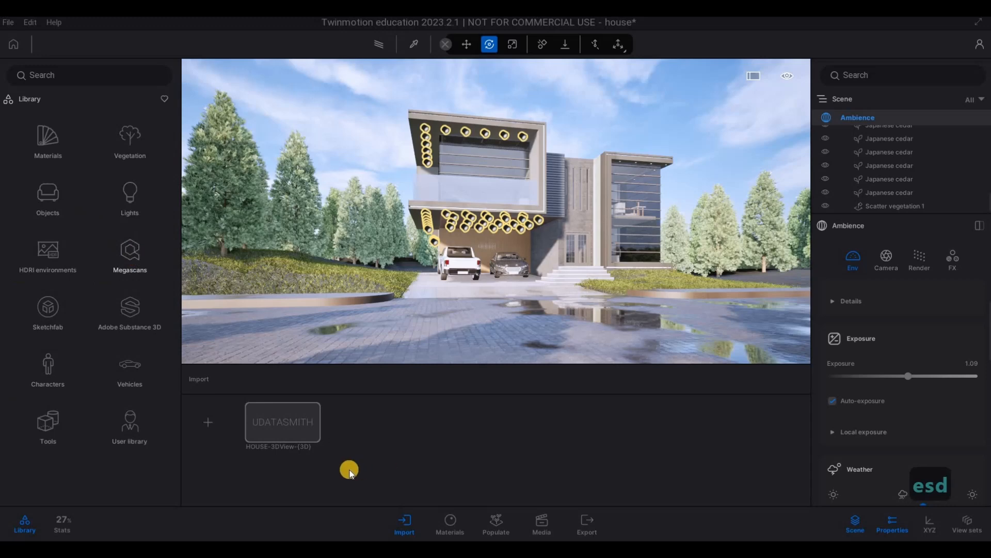
{"action": "left_click", "coordinate": [543, 527]}
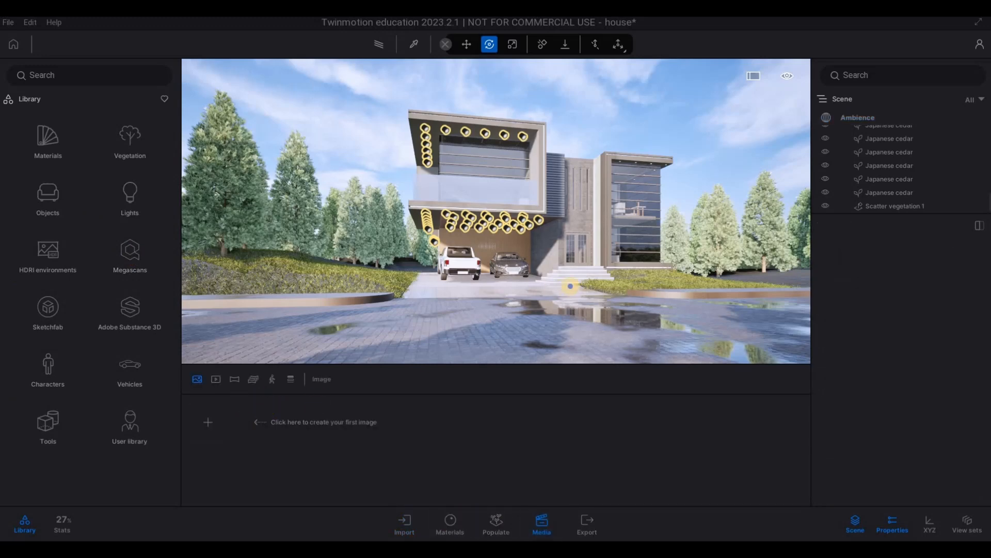
{"action": "key", "text": "a"}
{"action": "key", "text": "a"}
{"action": "key", "text": "q"}
{"action": "key", "text": "s"}
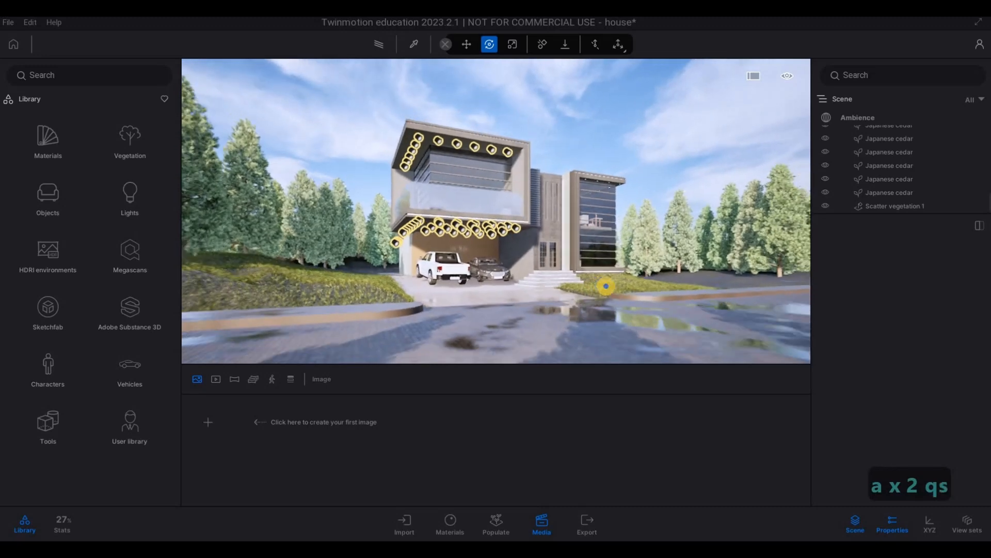
{"action": "key", "text": "d"}
{"action": "key", "text": "w"}
{"action": "key", "text": "a"}
{"action": "key", "text": "q"}
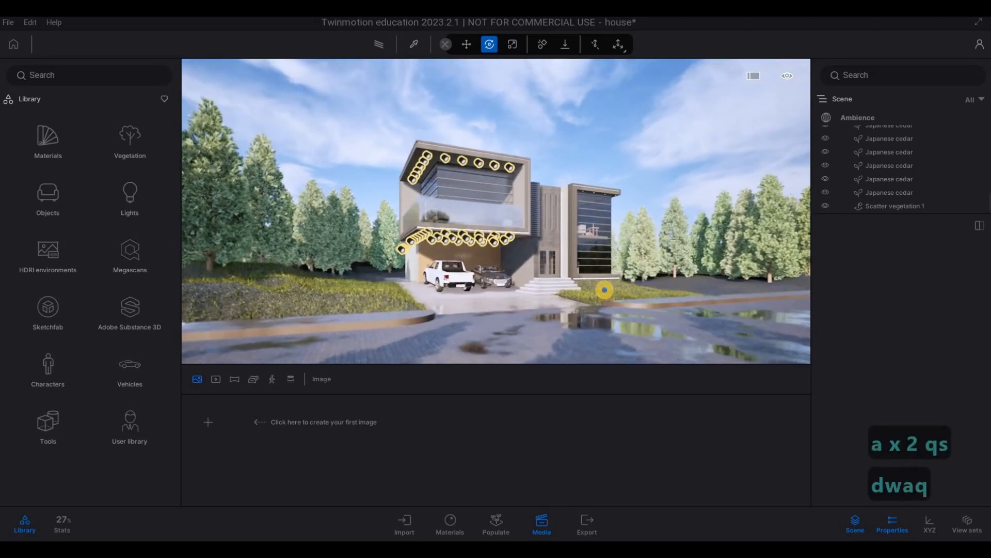
{"action": "key", "text": "s"}
{"action": "key", "text": "w"}
{"action": "key", "text": "e"}
{"action": "key", "text": "w"}
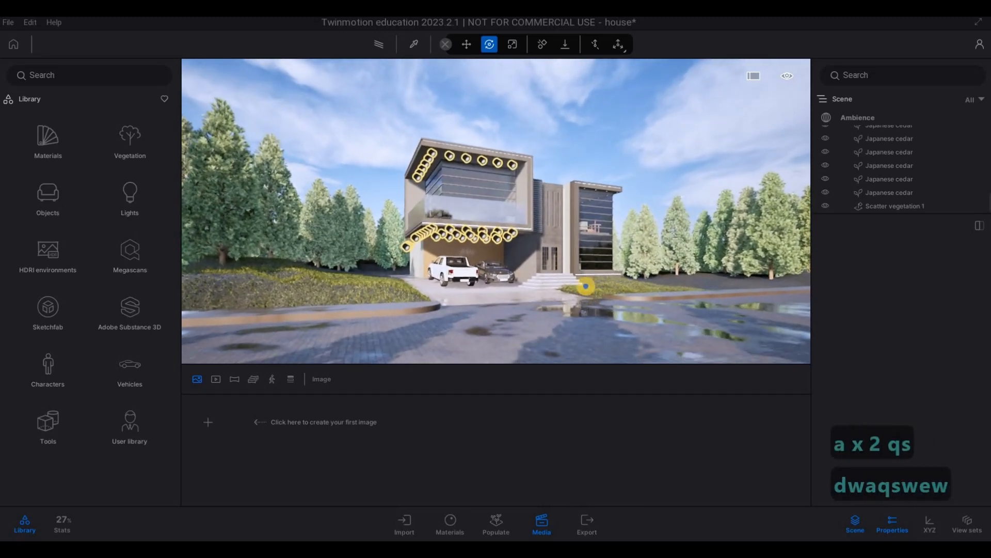
{"action": "key", "text": "d"}
{"action": "key", "text": "w"}
{"action": "key", "text": "w"}
{"action": "key", "text": "w"}
{"action": "key", "text": "d"}
{"action": "key", "text": "w"}
{"action": "key", "text": "e"}
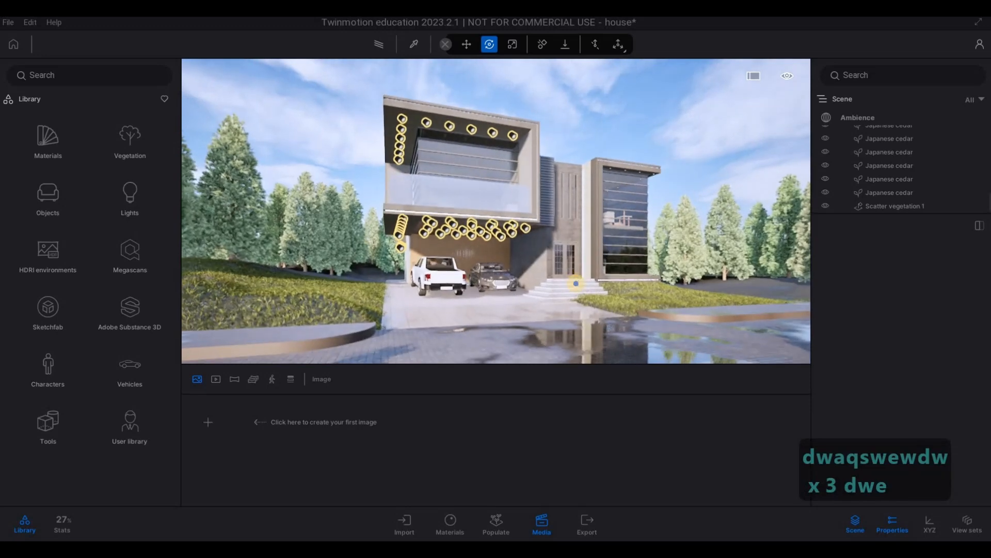
{"action": "key", "text": "a"}
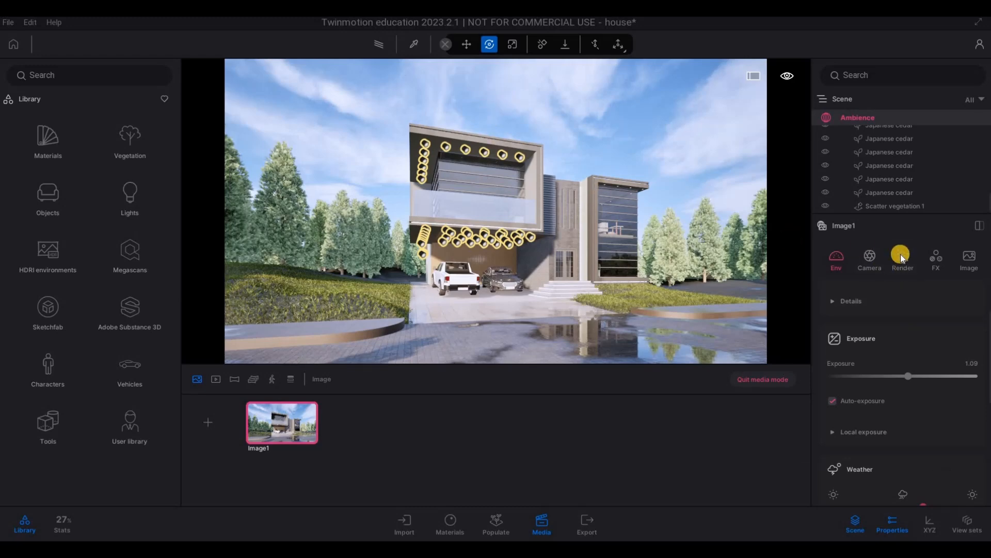
Step: Preview the saved street view of the house with the path tracer
{"action": "left_click", "coordinate": [376, 46]}
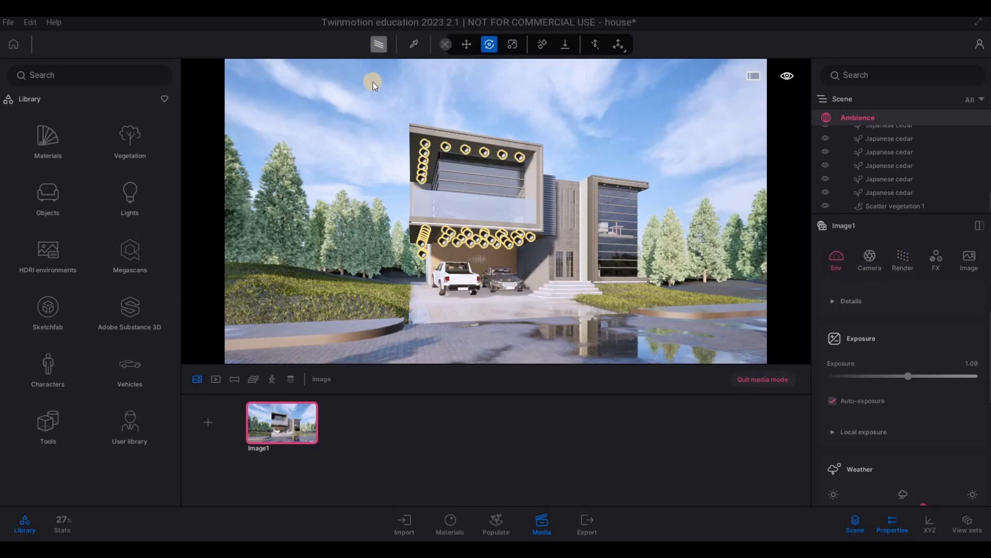
{"action": "left_click", "coordinate": [366, 52]}
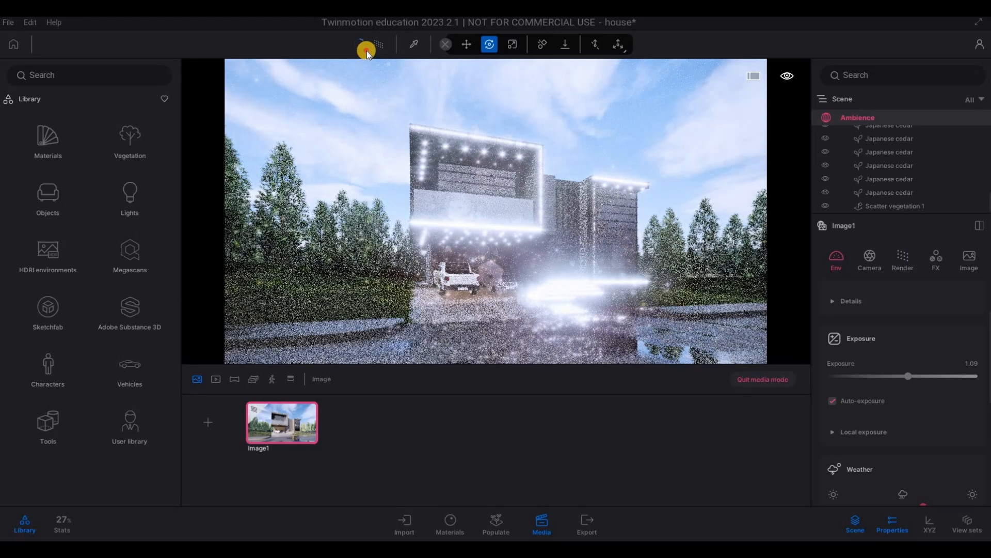
{"action": "left_click", "coordinate": [351, 96]}
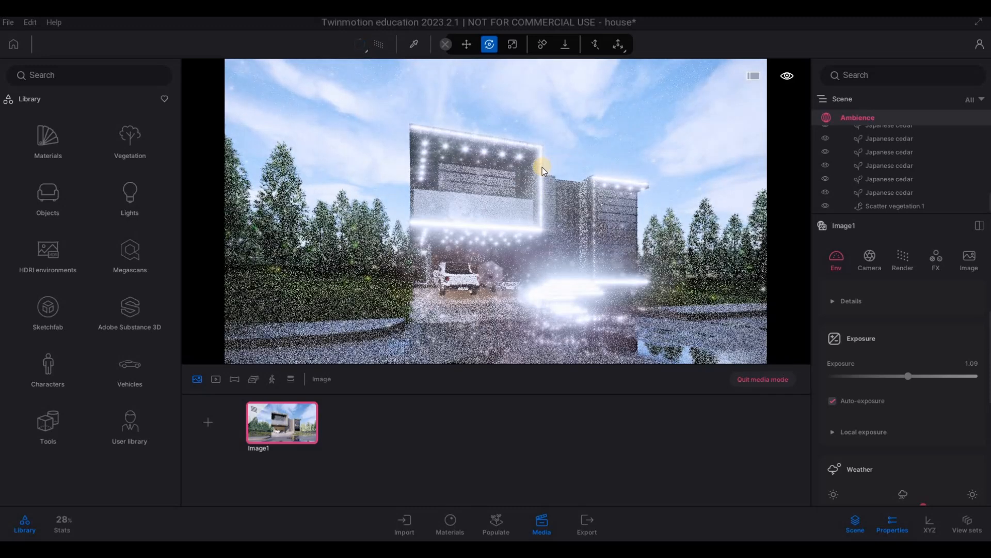
{"action": "left_click", "coordinate": [366, 51]}
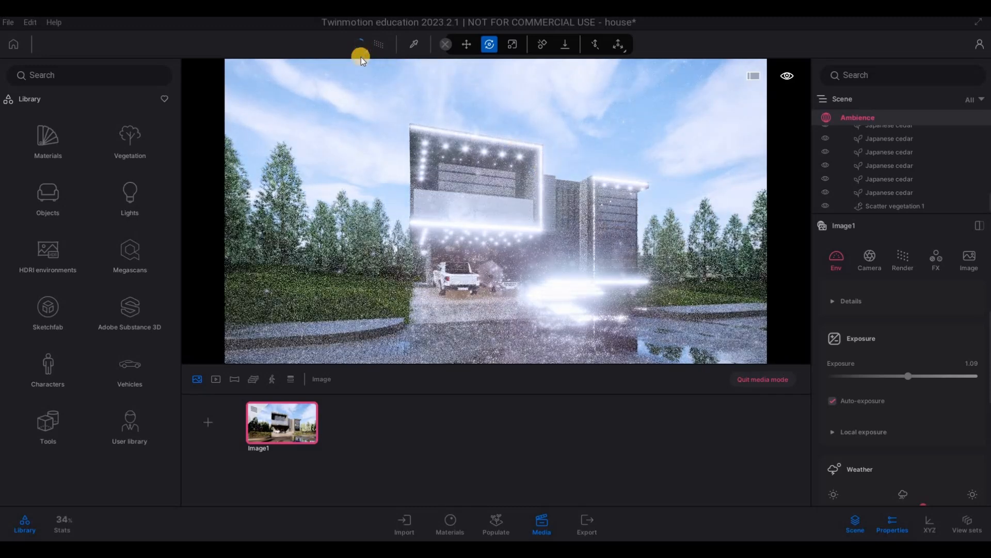
{"action": "left_click", "coordinate": [723, 285]}
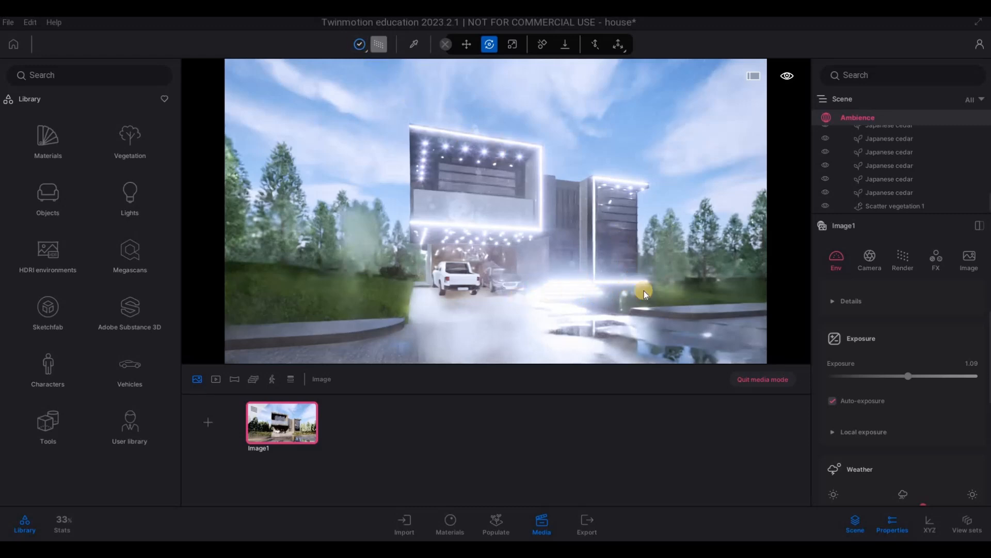
Step: Pick the Neon 01 material on the light strip beside the entrance and set its glow to 200 nit
{"action": "key", "text": "w"}
{"action": "key", "text": "w"}
{"action": "key", "text": "w"}
{"action": "key", "text": "d"}
{"action": "key", "text": "w"}
{"action": "key", "text": "w"}
{"action": "key", "text": "e"}
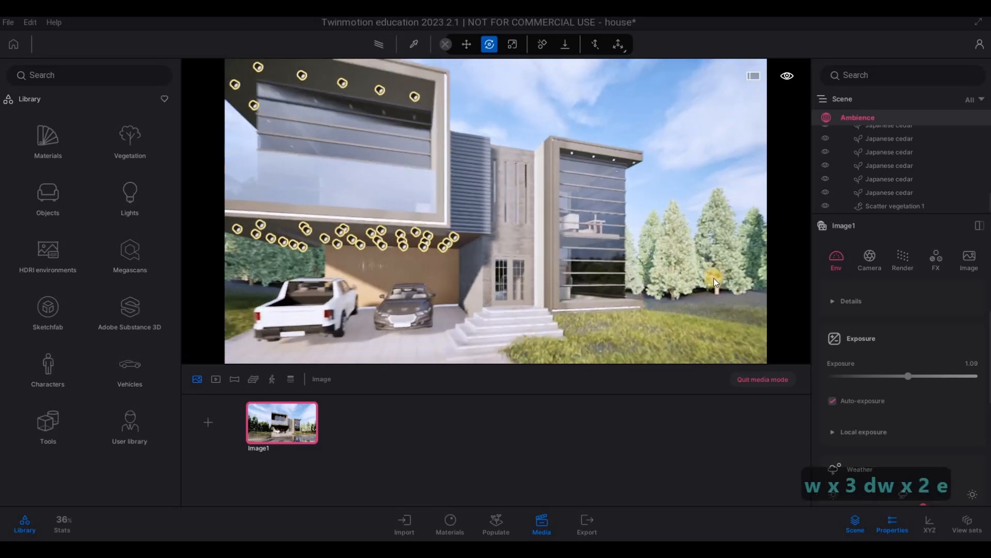
{"action": "key", "text": "d"}
{"action": "key", "text": "e"}
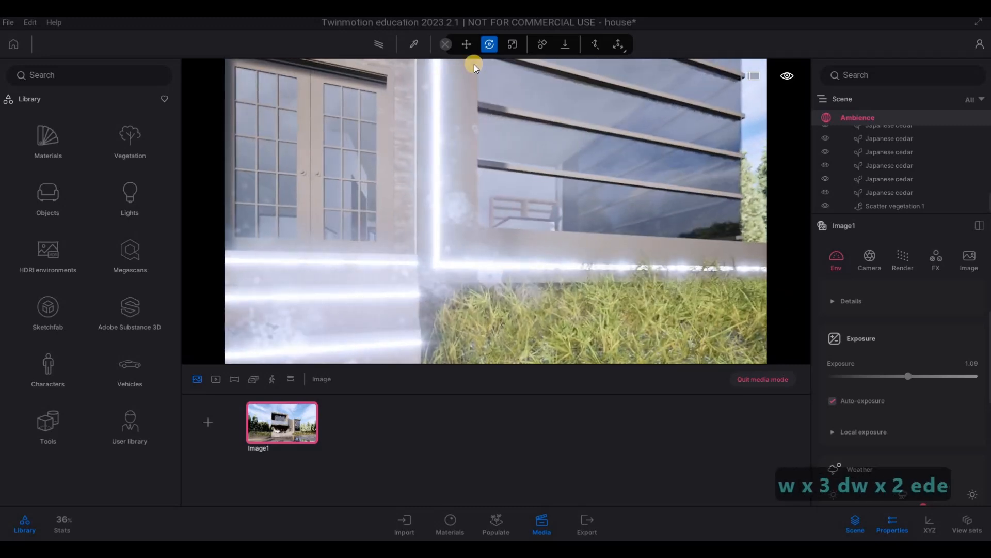
{"action": "key", "text": "w"}
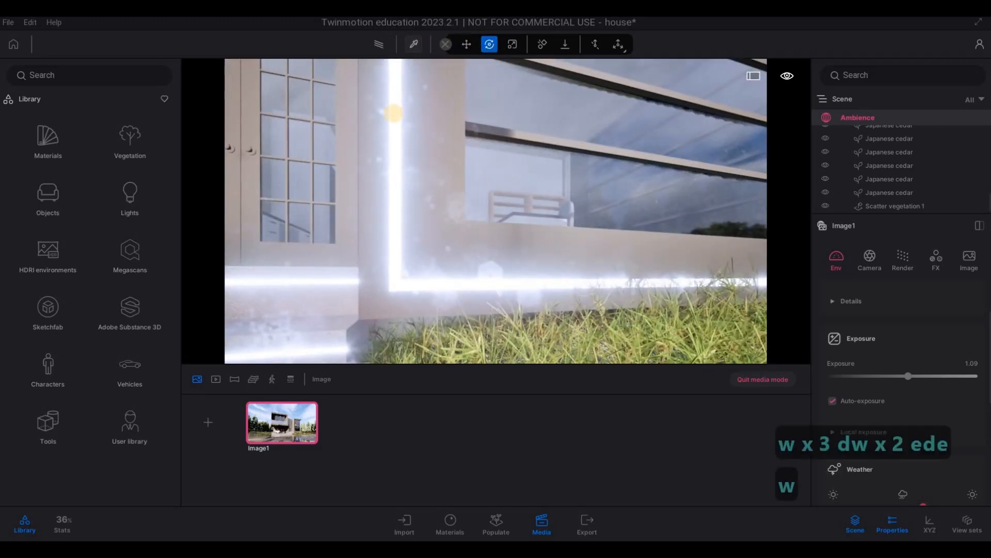
{"action": "key", "text": "t"}
{"action": "left_click", "coordinate": [394, 111]}
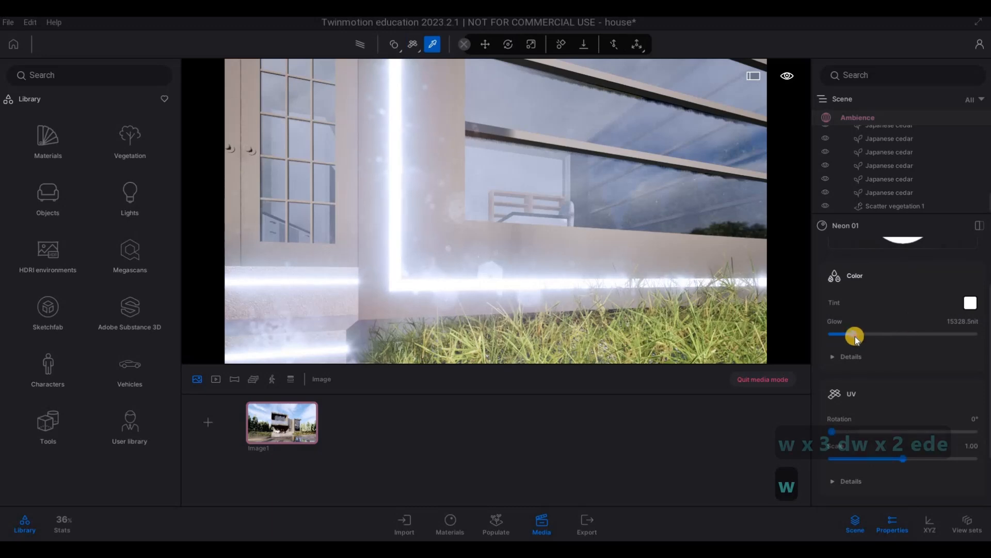
{"action": "left_click_drag", "start_coordinate": [854, 336], "coordinate": [836, 336]}
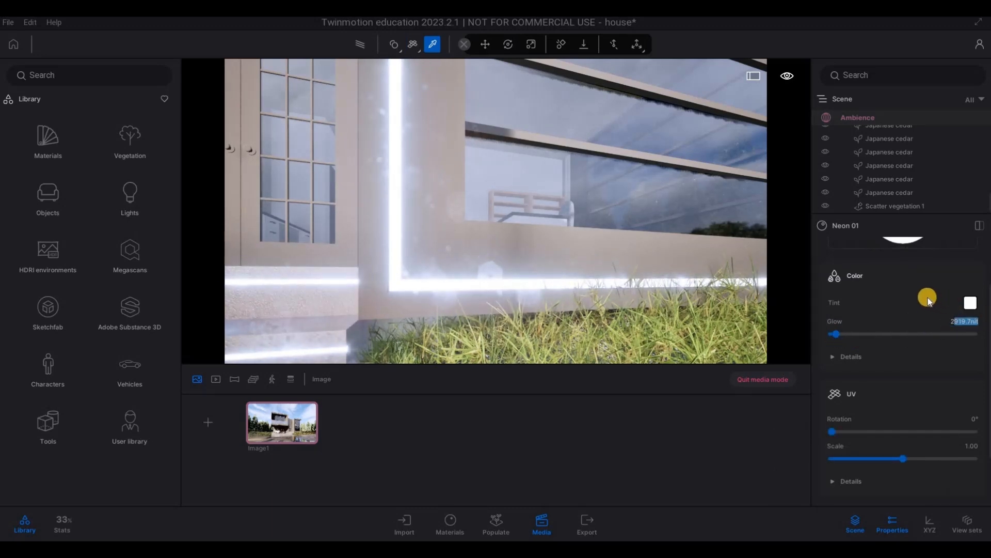
{"action": "type", "text": "00"}
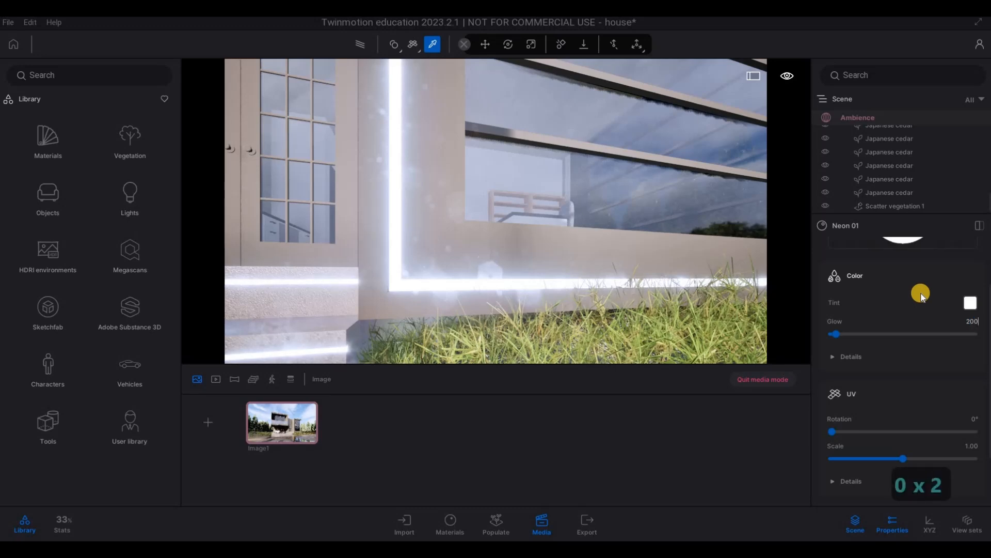
{"action": "key", "text": "Return"}
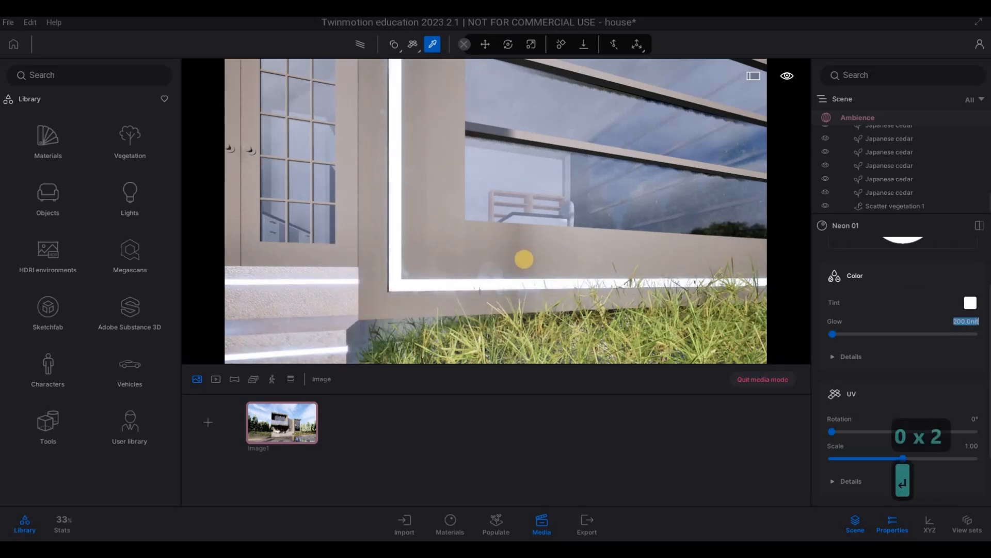
Step: Return to the Image1 view and preview the dimmed neon strips with the path tracer
{"action": "left_click", "coordinate": [299, 418]}
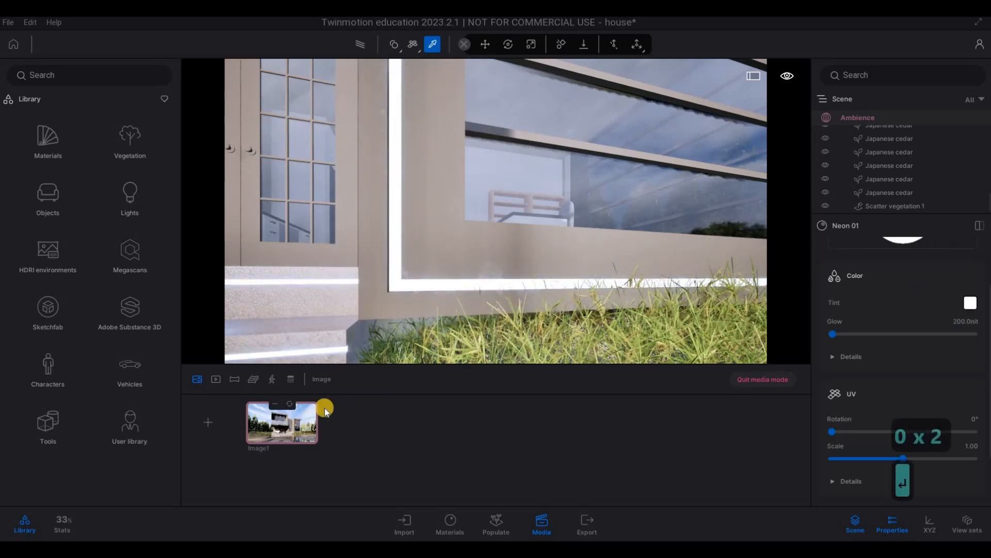
{"action": "left_click", "coordinate": [375, 47]}
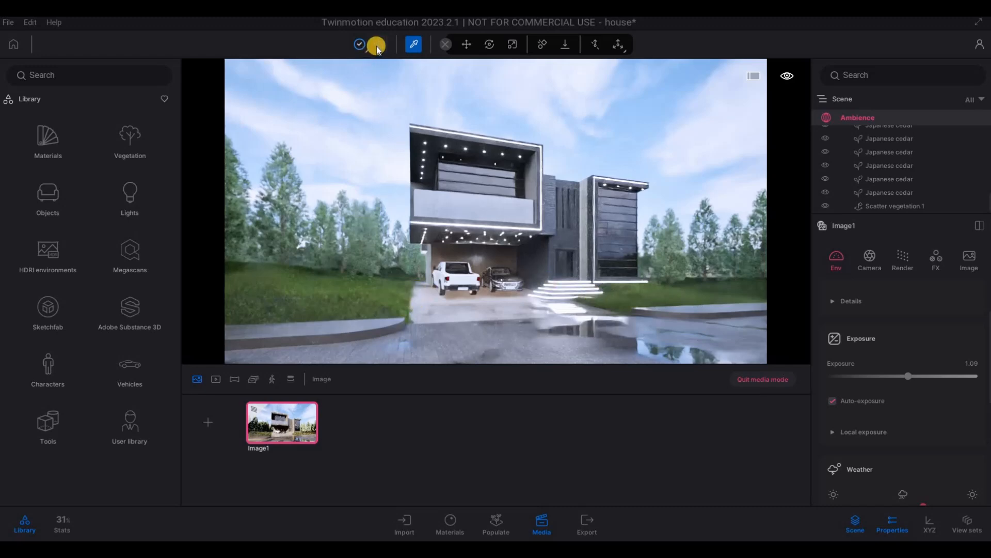
Step: Pick the Neon 01 material from the white light strip on the facade and set its glow to 50 nit
{"action": "key", "text": "d"}
{"action": "key", "text": "w"}
{"action": "key", "text": "w"}
{"action": "key", "text": "w"}
{"action": "key", "text": "d"}
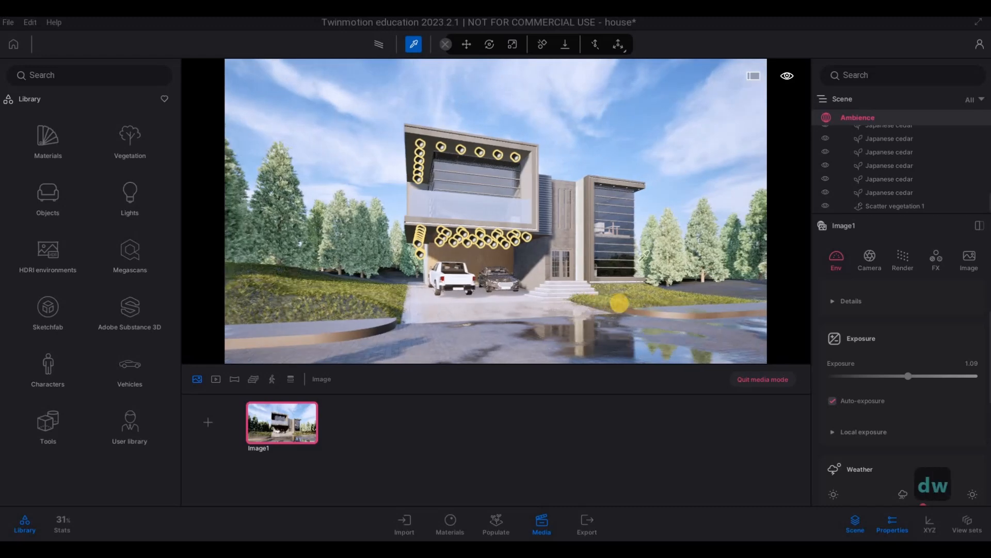
{"action": "key", "text": "d"}
{"action": "key", "text": "d"}
{"action": "key", "text": "d"}
{"action": "key", "text": "d"}
{"action": "key", "text": "d"}
{"action": "key", "text": "d"}
{"action": "key", "text": "d"}
{"action": "key", "text": "d"}
{"action": "key", "text": "d"}
{"action": "key", "text": "d"}
{"action": "key", "text": "d"}
{"action": "key", "text": "d"}
{"action": "key", "text": "d"}
{"action": "key", "text": "d"}
{"action": "key", "text": "d"}
{"action": "key", "text": "a"}
{"action": "key", "text": "a"}
{"action": "key", "text": "a"}
{"action": "key", "text": "a"}
{"action": "key", "text": "a"}
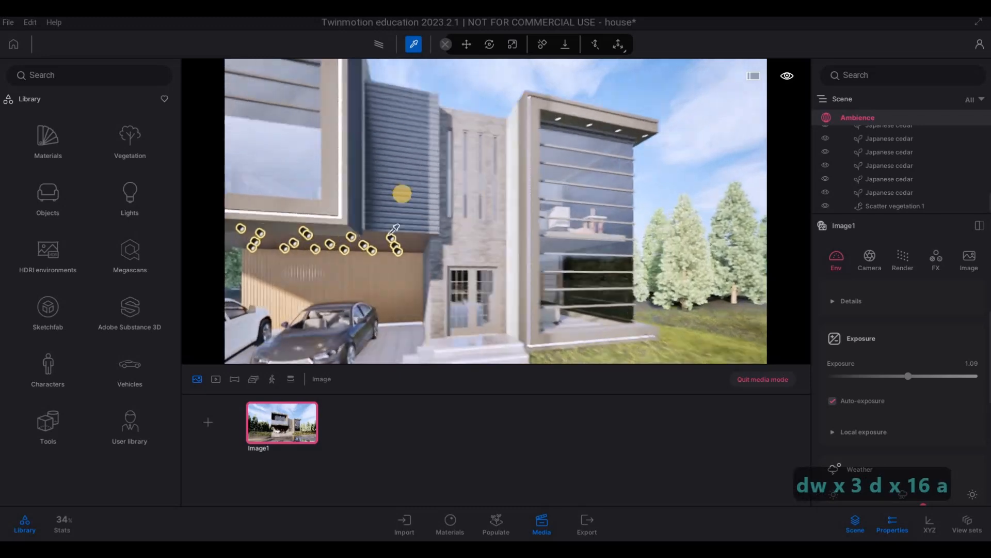
{"action": "left_click", "coordinate": [426, 179]}
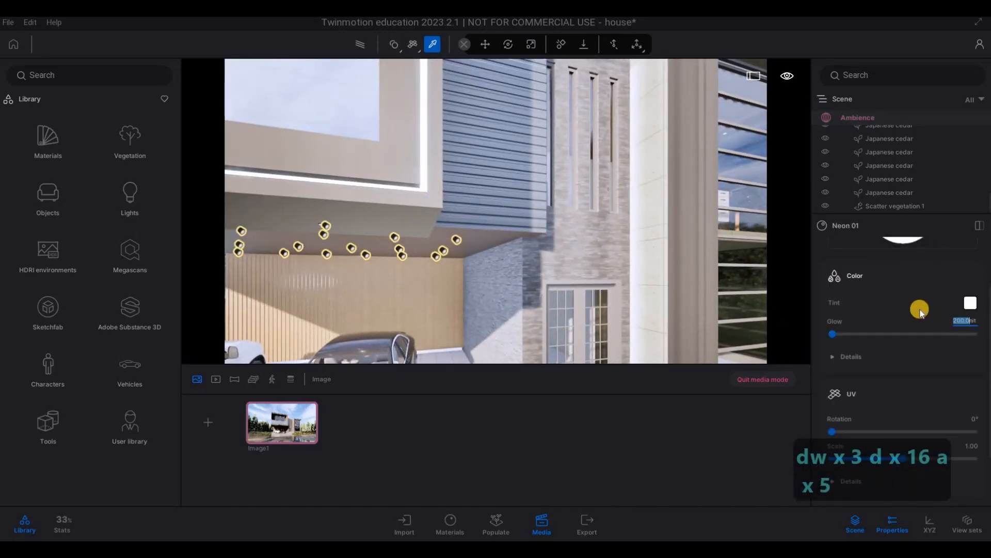
{"action": "type", "text": "5"}
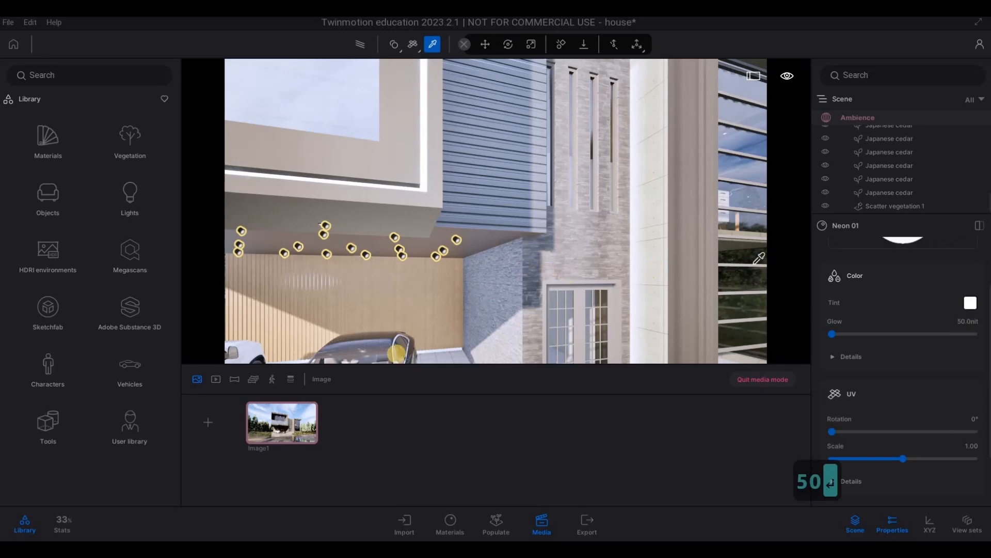
Step: Return to the Image1 view, set its path tracer quality to High and expand the quality details
{"action": "left_click", "coordinate": [289, 416]}
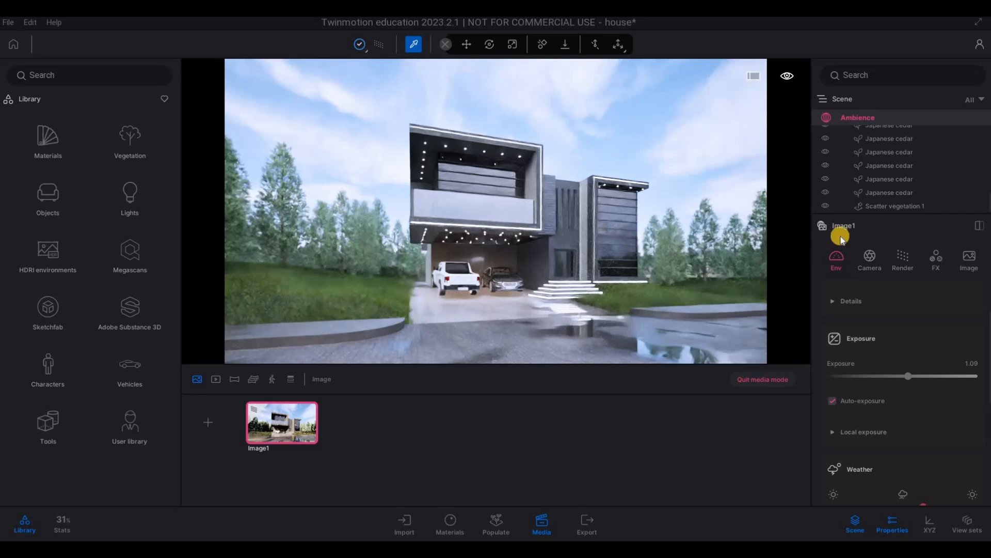
{"action": "left_click", "coordinate": [905, 261]}
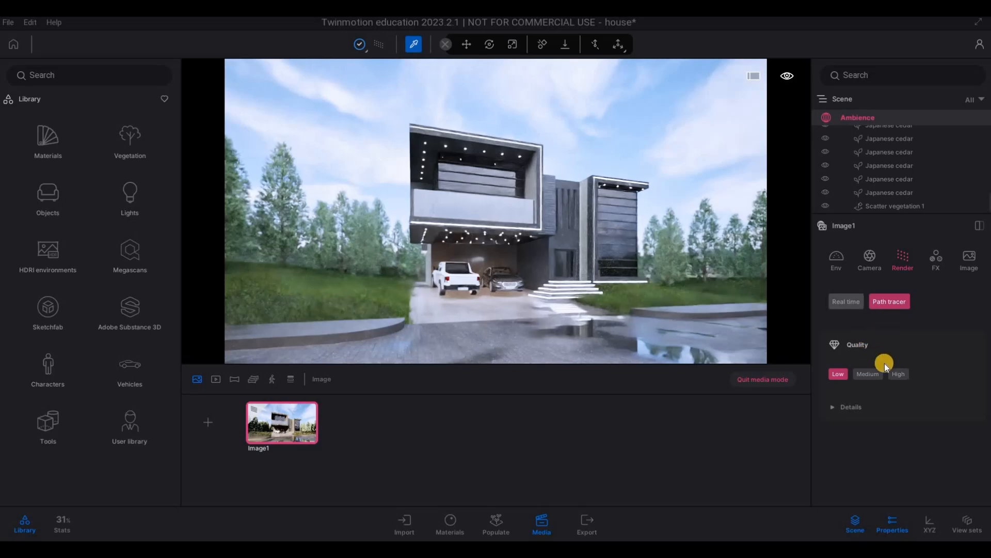
{"action": "left_click", "coordinate": [900, 377]}
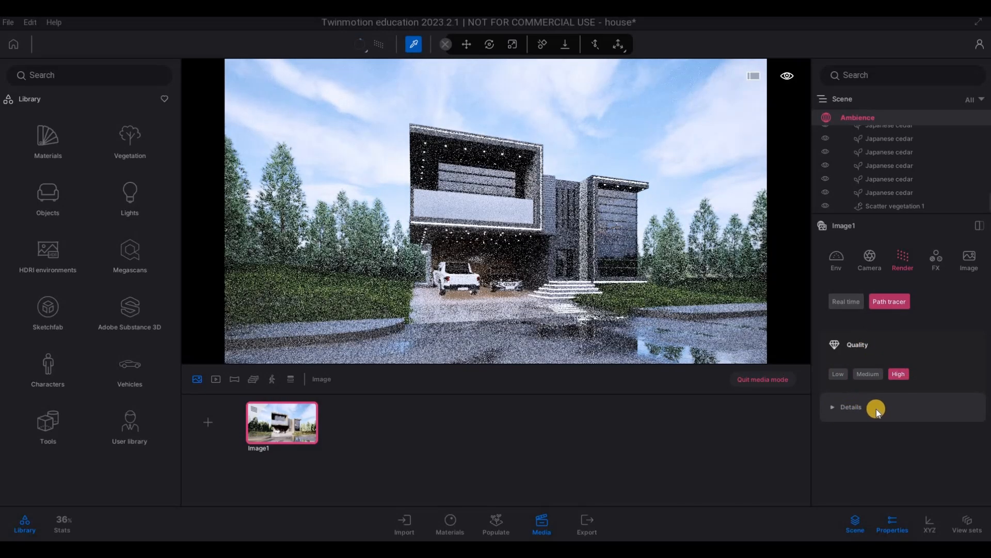
{"action": "left_click", "coordinate": [876, 408]}
{"action": "scroll", "coordinate": [878, 413], "scroll_direction": "down", "scroll_amount": 3}
{"action": "scroll", "coordinate": [875, 320], "scroll_direction": "up", "scroll_amount": 2}
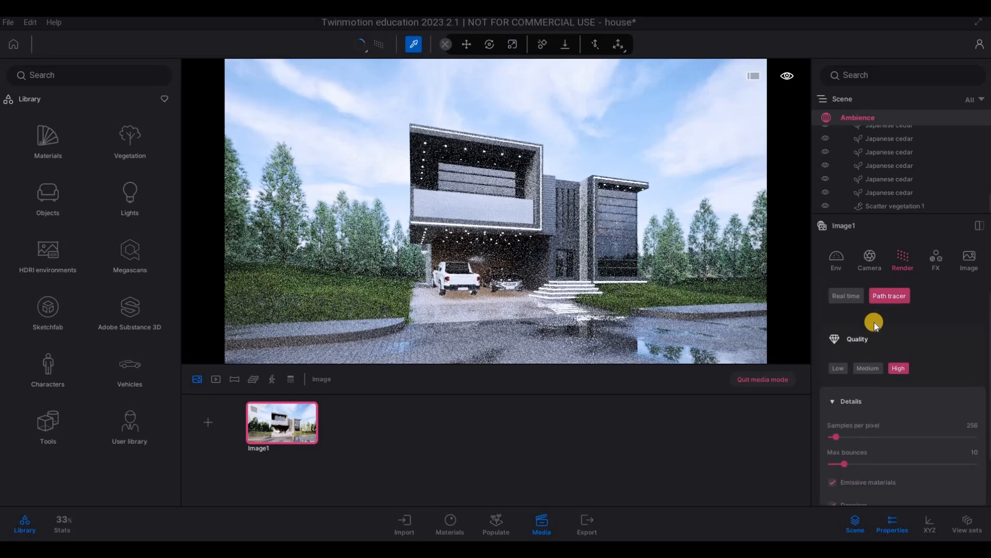
{"action": "scroll", "coordinate": [937, 272], "scroll_direction": "down", "scroll_amount": 2}
Step: Lower Image1's color grading saturation to 46% and update the saved image
{"action": "left_click", "coordinate": [933, 271]}
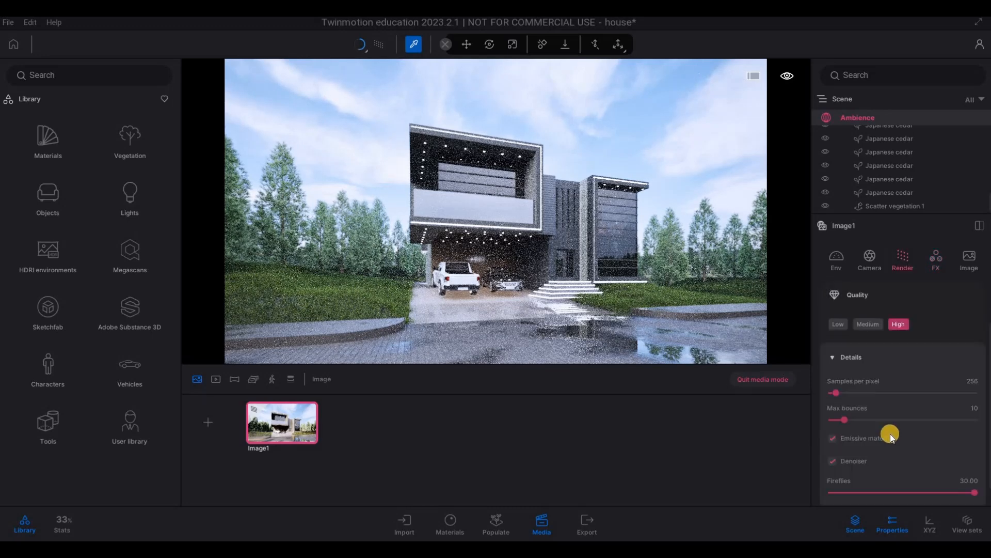
{"action": "scroll", "coordinate": [898, 429], "scroll_direction": "down", "scroll_amount": 1}
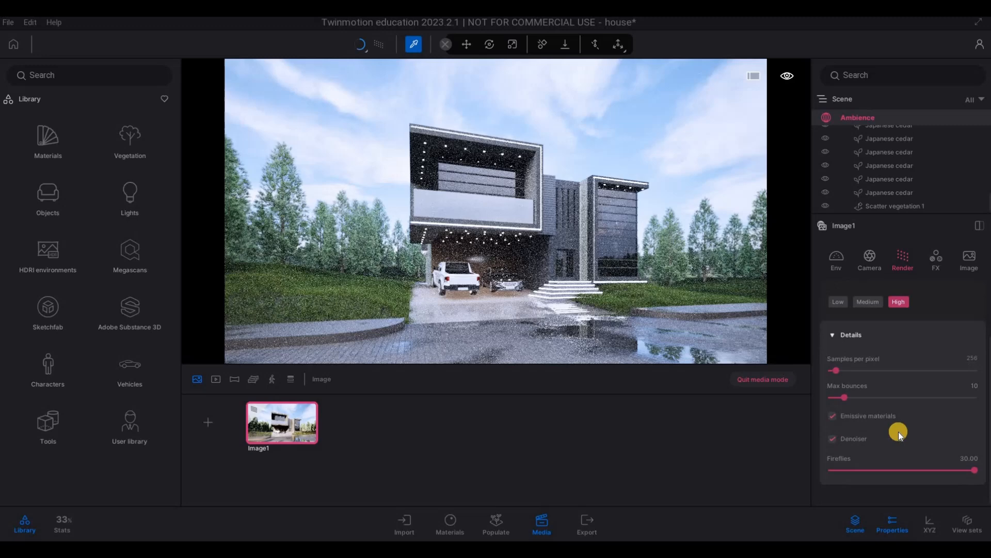
{"action": "left_click", "coordinate": [938, 265]}
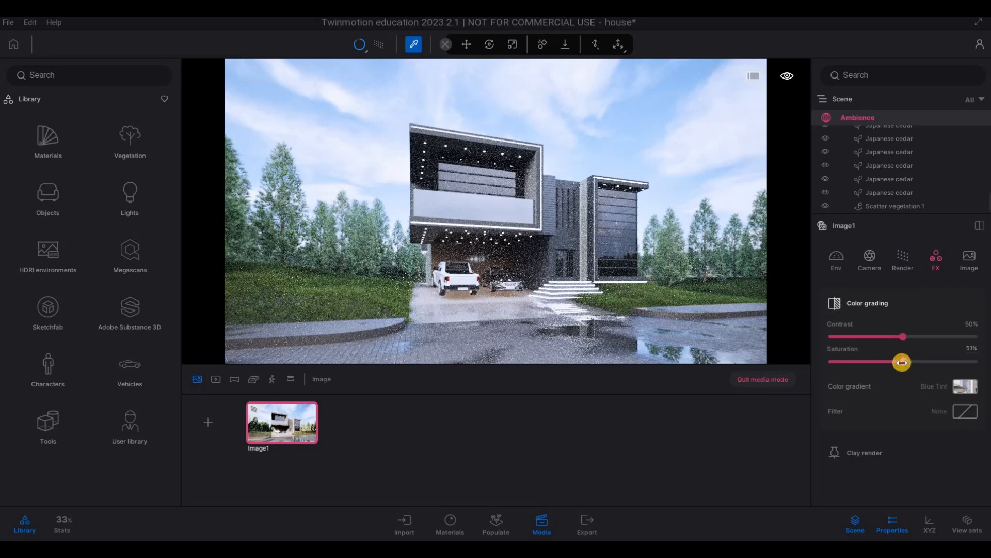
{"action": "left_click", "coordinate": [897, 362]}
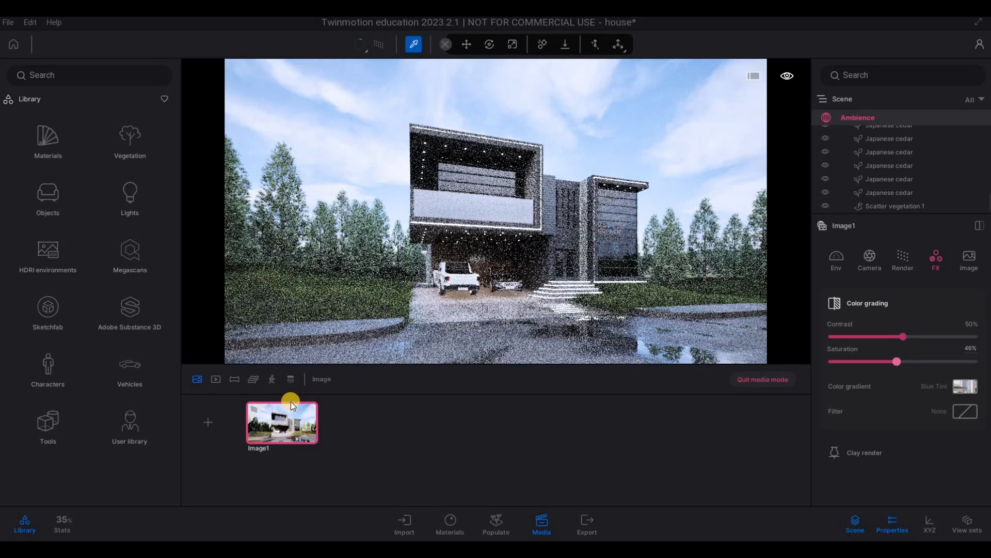
{"action": "left_click", "coordinate": [292, 403]}
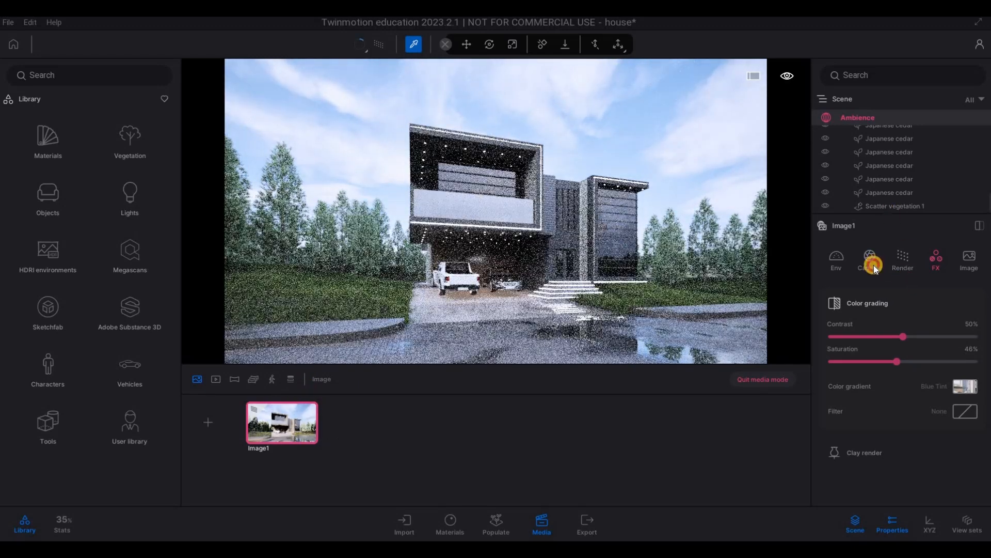
Step: Examine Image1's focal length, depth of field and camera effects, along with its path tracer and color grading settings
{"action": "left_click", "coordinate": [870, 260]}
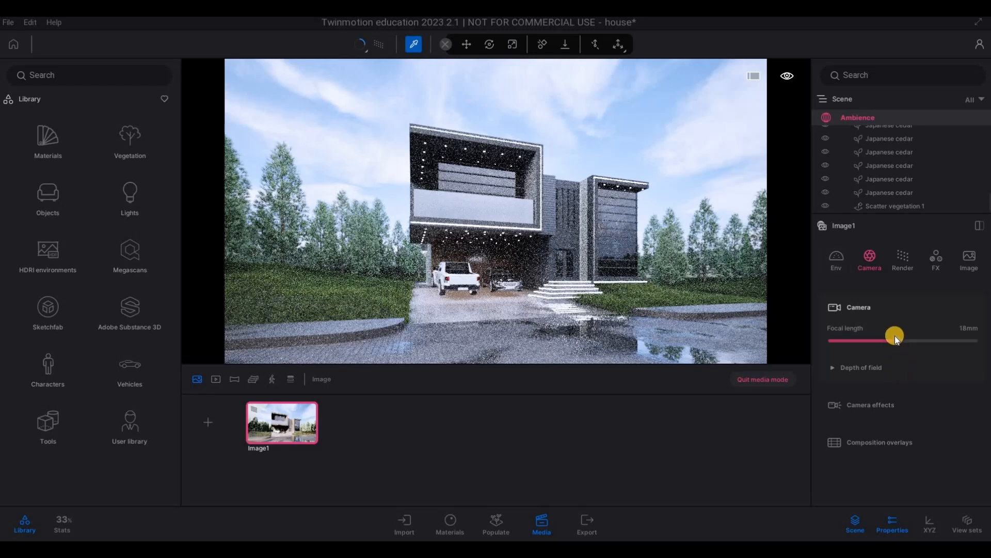
{"action": "left_click", "coordinate": [839, 380]}
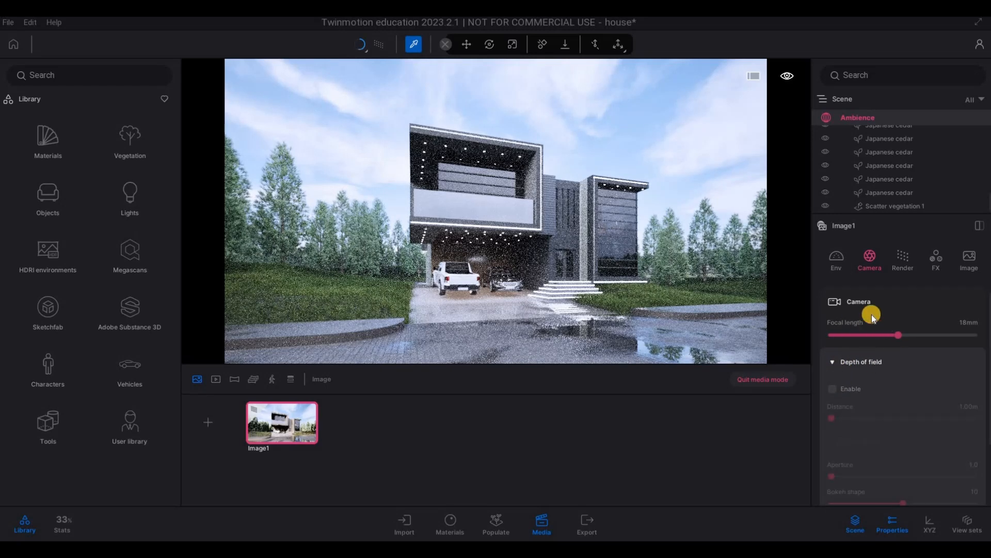
{"action": "left_click", "coordinate": [831, 261]}
{"action": "left_click", "coordinate": [912, 262]}
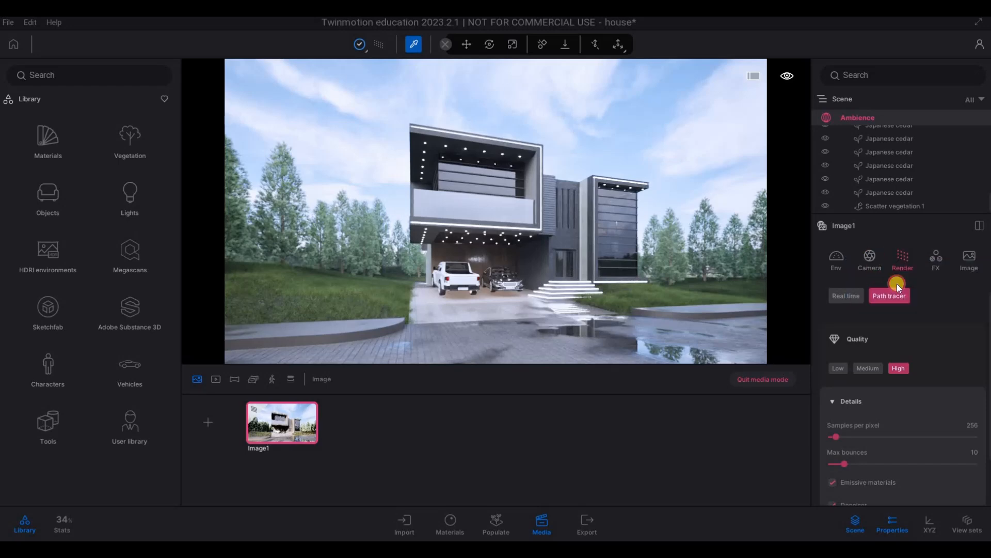
{"action": "left_click", "coordinate": [869, 257]}
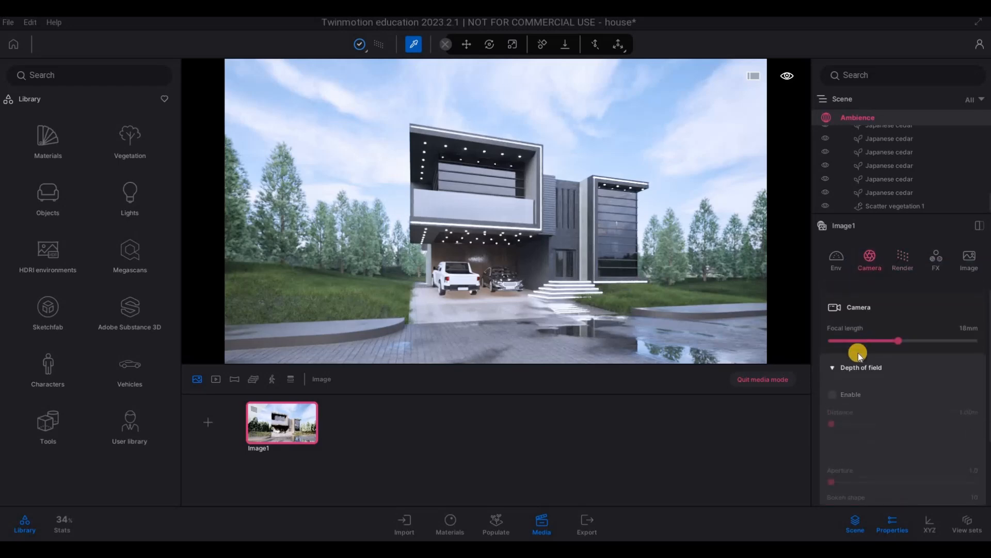
{"action": "scroll", "coordinate": [862, 398], "scroll_direction": "down", "scroll_amount": 3}
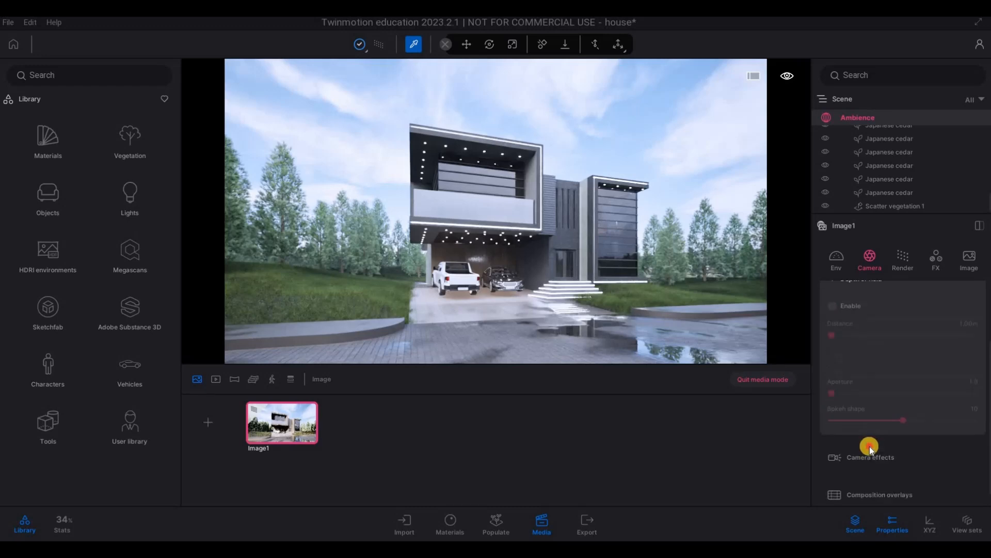
{"action": "left_click", "coordinate": [851, 432]}
{"action": "scroll", "coordinate": [863, 428], "scroll_direction": "down", "scroll_amount": 5}
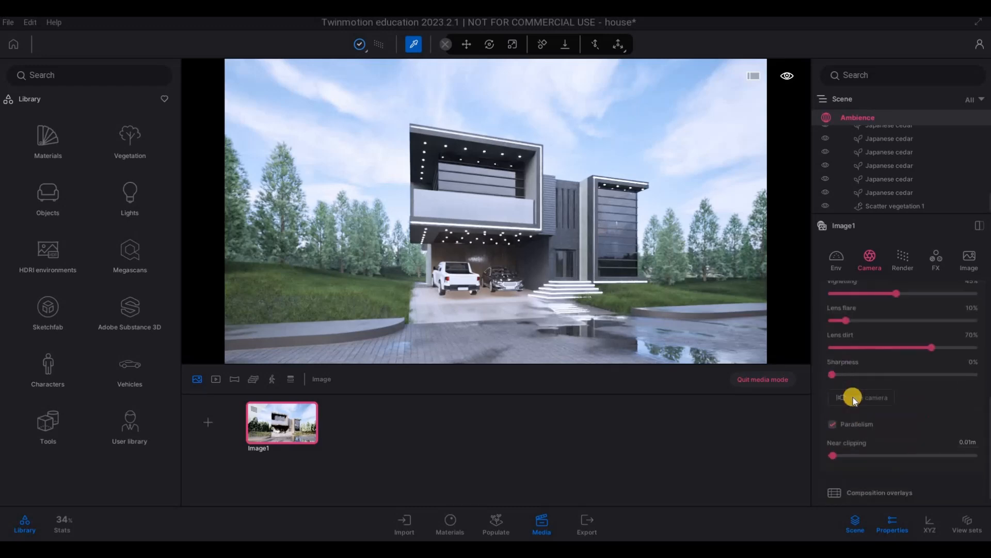
{"action": "scroll", "coordinate": [909, 310], "scroll_direction": "up", "scroll_amount": 5}
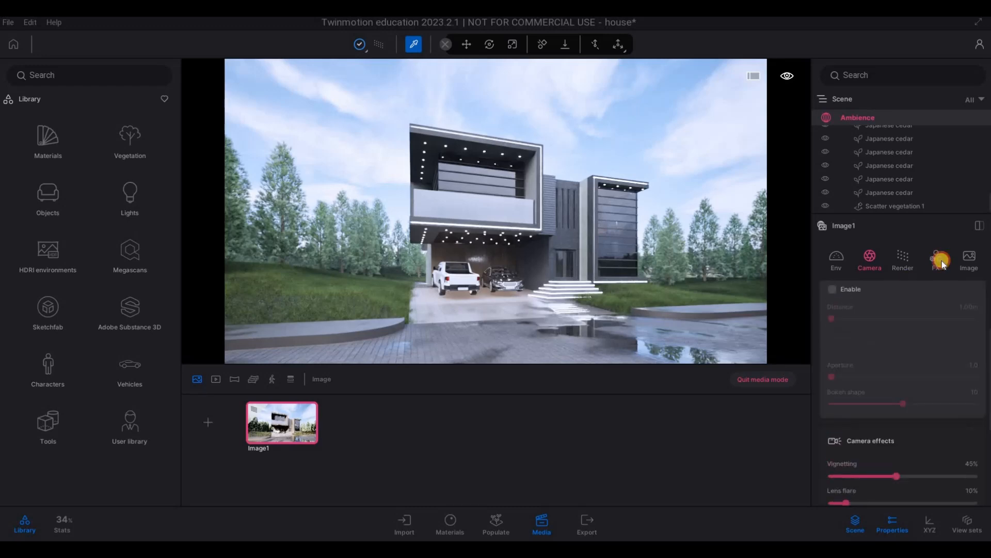
{"action": "left_click", "coordinate": [933, 259]}
{"action": "left_click", "coordinate": [904, 270]}
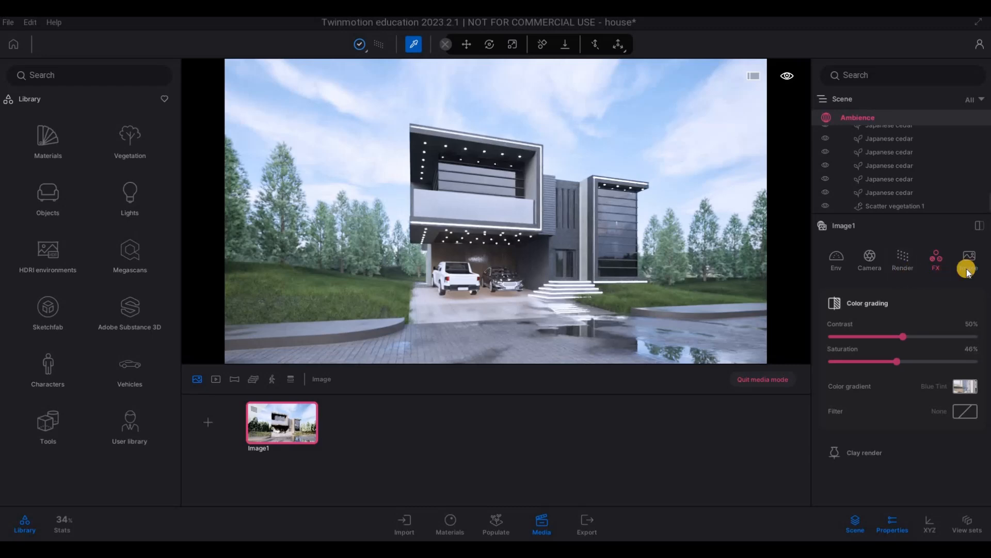
Step: Set Image1's output size to 4K UHD 3840x2160
{"action": "left_click", "coordinate": [970, 261]}
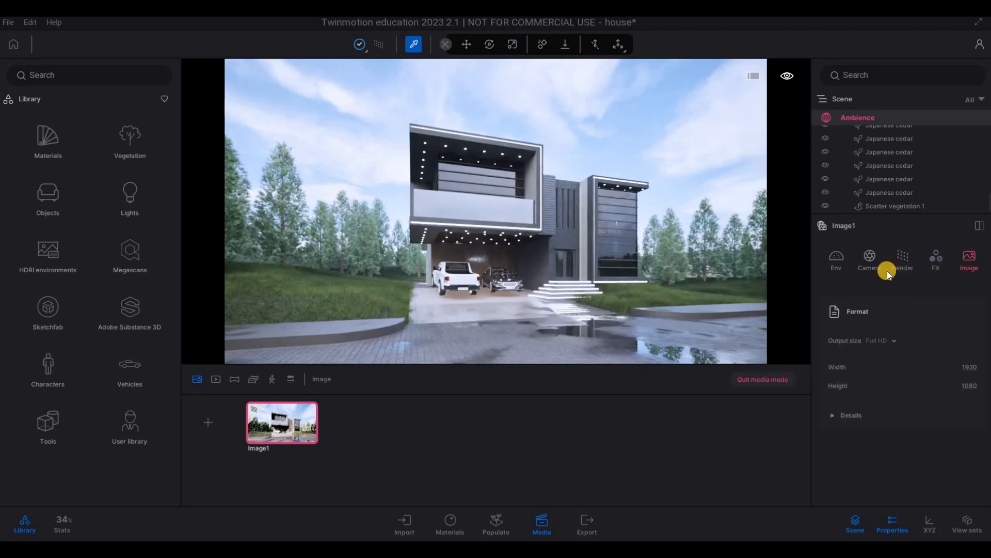
{"action": "left_click", "coordinate": [968, 266]}
{"action": "left_click", "coordinate": [890, 341]}
{"action": "left_click", "coordinate": [862, 379]}
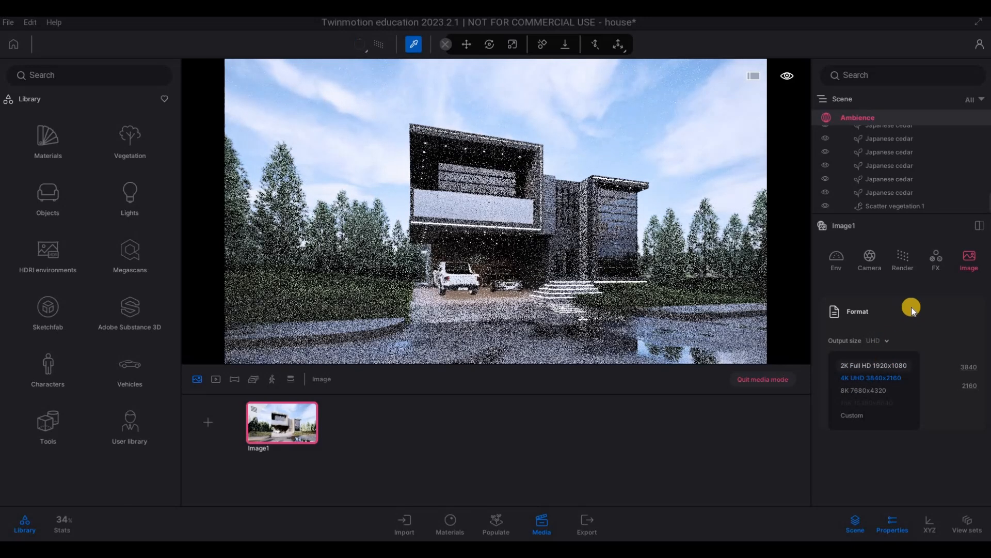
{"action": "left_click", "coordinate": [856, 390]}
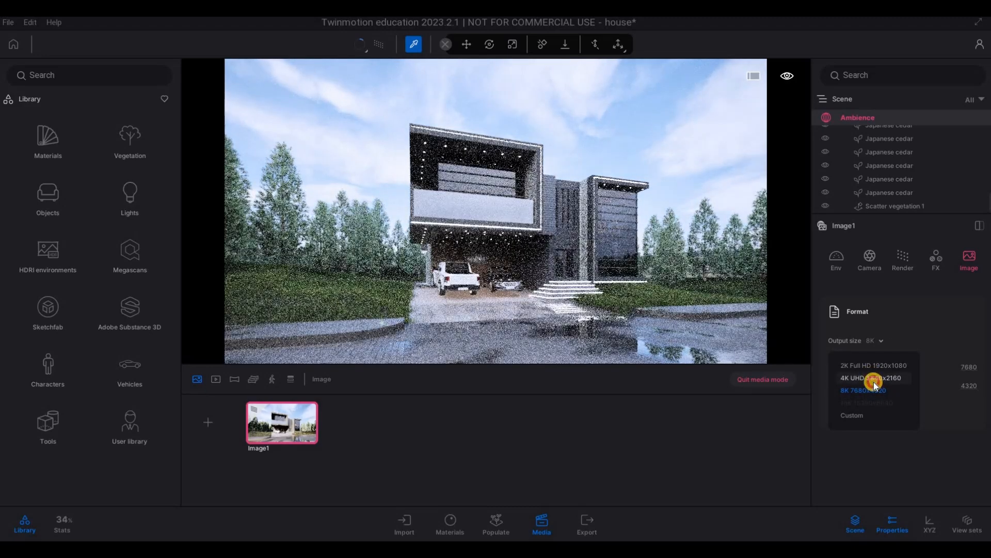
{"action": "left_click", "coordinate": [865, 379]}
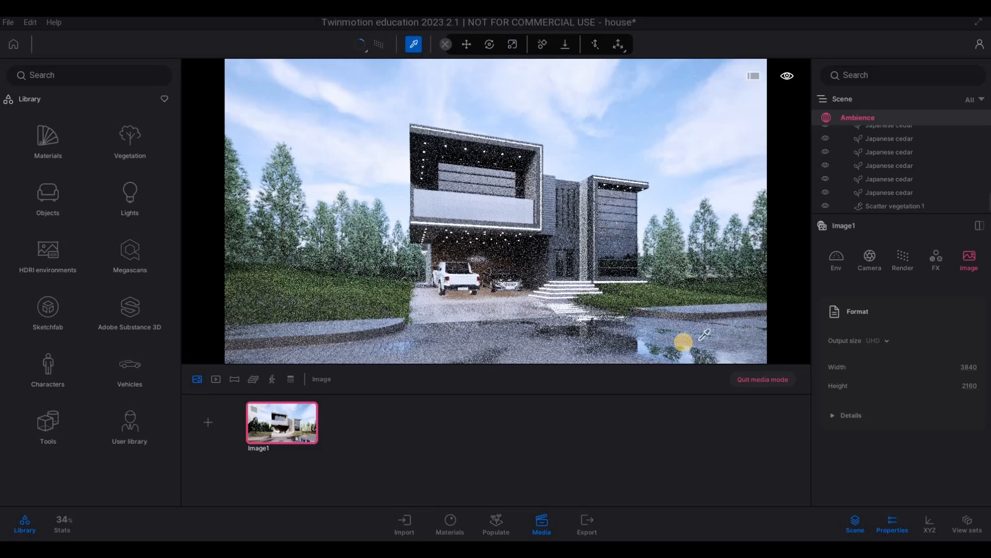
Step: Reframe the path-traced street view by moving the camera slightly up and closer to the house
{"action": "left_click", "coordinate": [367, 49]}
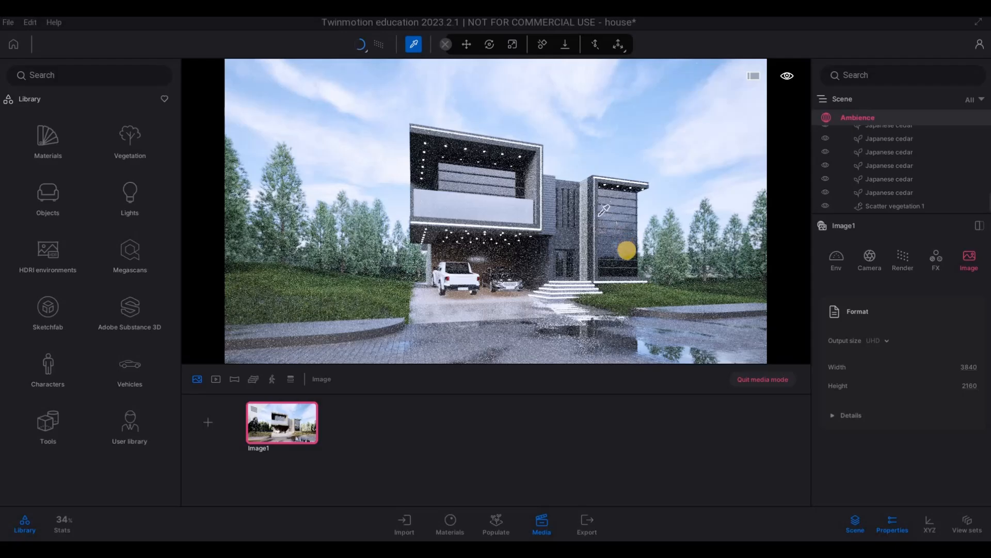
{"action": "key", "text": "x"}
{"action": "key", "text": "2"}
{"action": "key", "text": "w"}
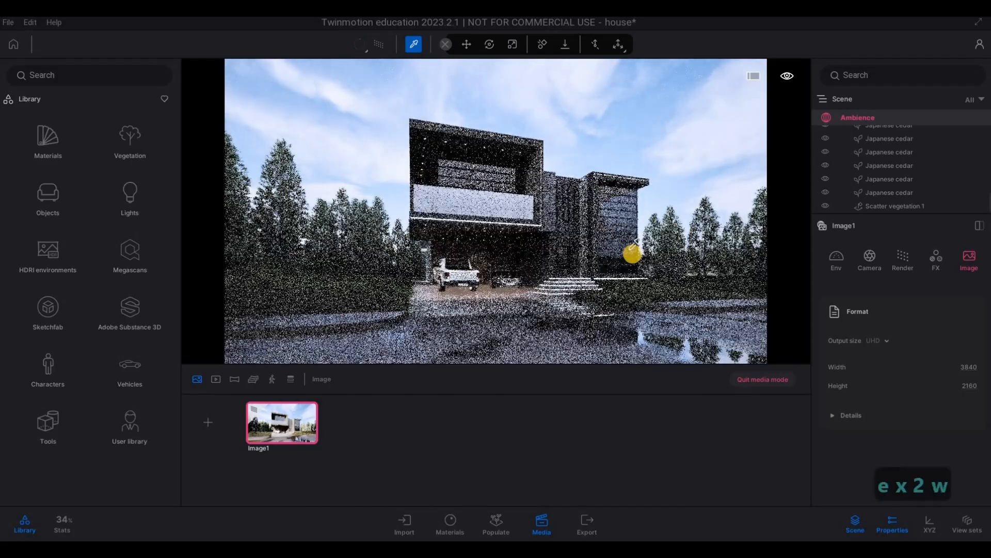
{"action": "key", "text": "x"}
{"action": "key", "text": "2"}
{"action": "key", "text": "e"}
{"action": "key", "text": "w"}
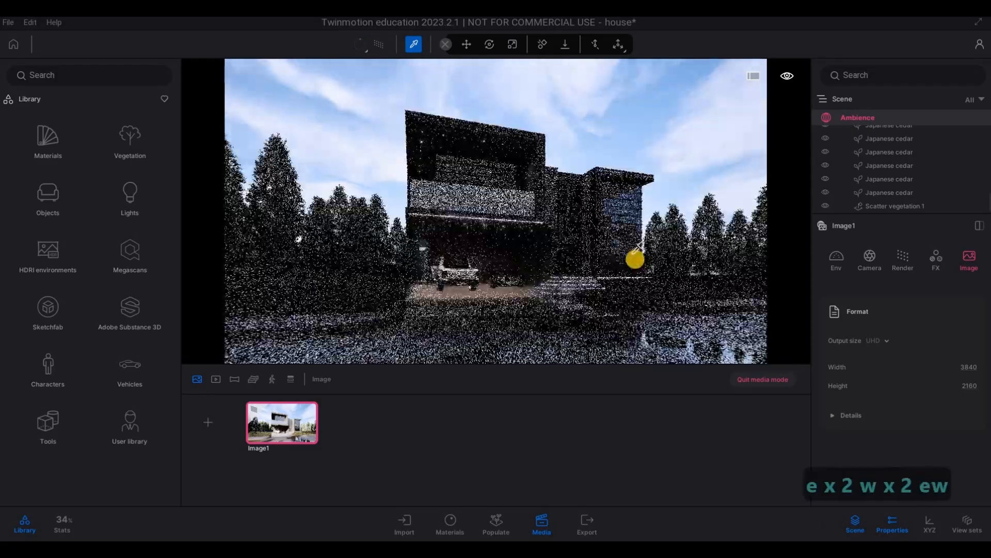
{"action": "key", "text": "e"}
{"action": "key", "text": "w"}
{"action": "key", "text": "q"}
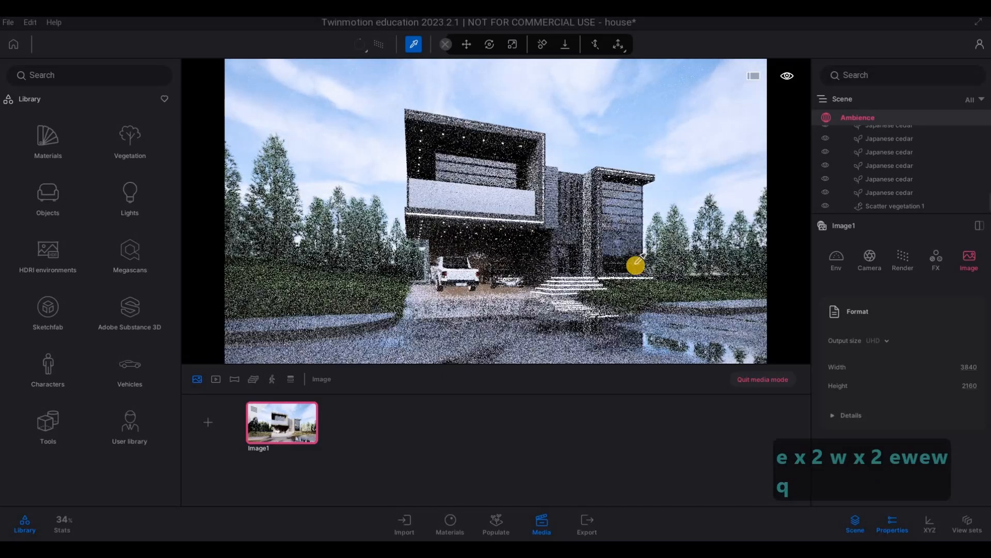
{"action": "key", "text": "w"}
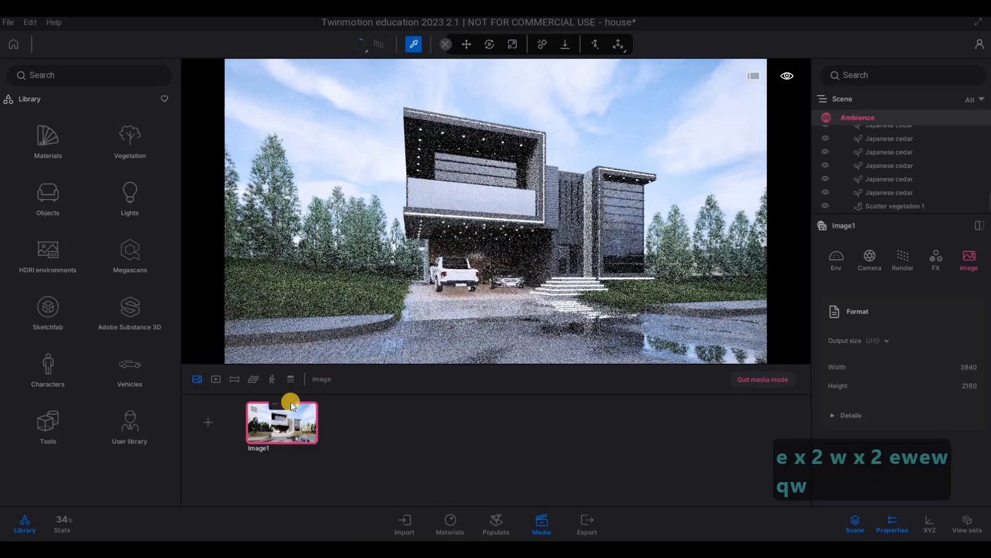
Step: Shift Image1's camera left and slightly back for a more angled view of the house, and update the saved image
{"action": "key", "text": "a"}
{"action": "key", "text": "a"}
{"action": "key", "text": "a"}
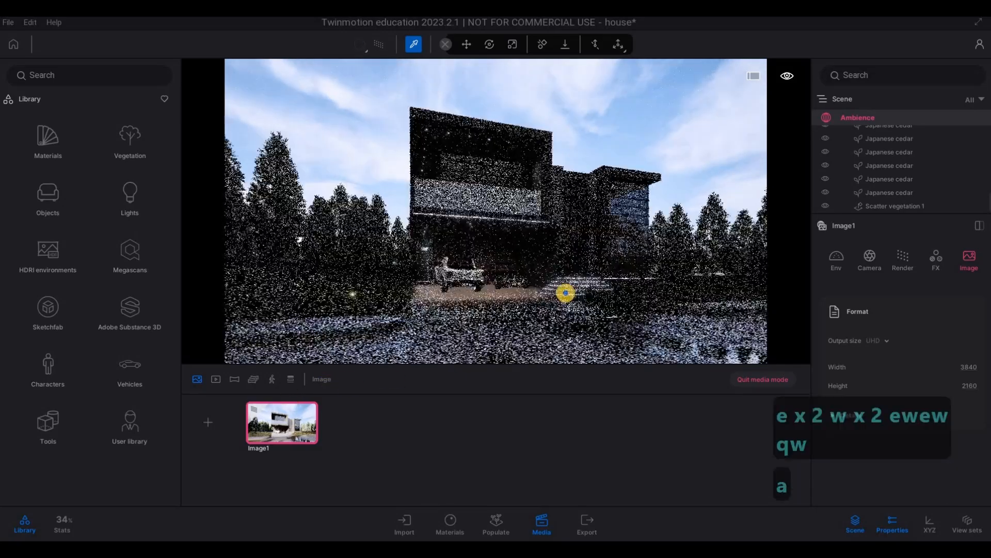
{"action": "key", "text": "s"}
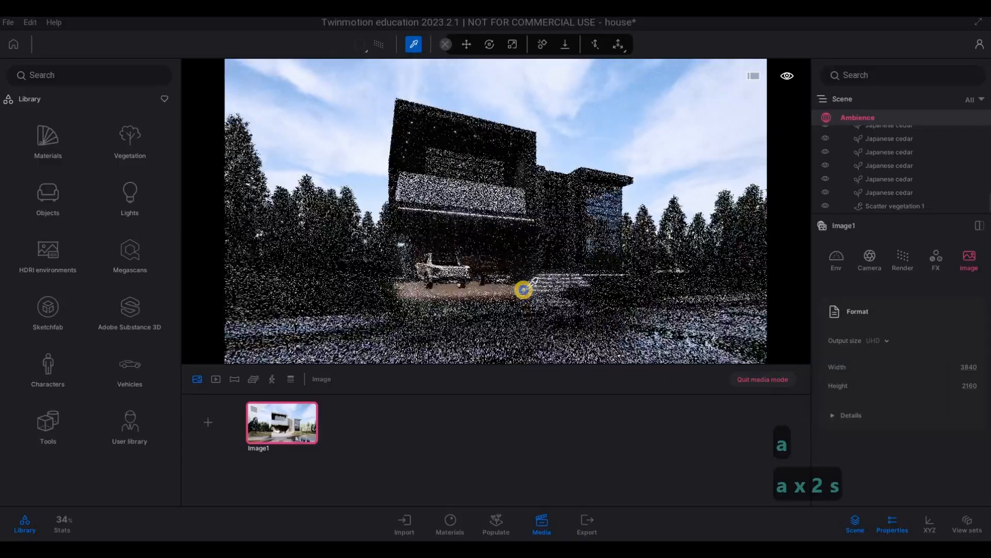
{"action": "key", "text": "a"}
{"action": "key", "text": "s"}
{"action": "key", "text": "a"}
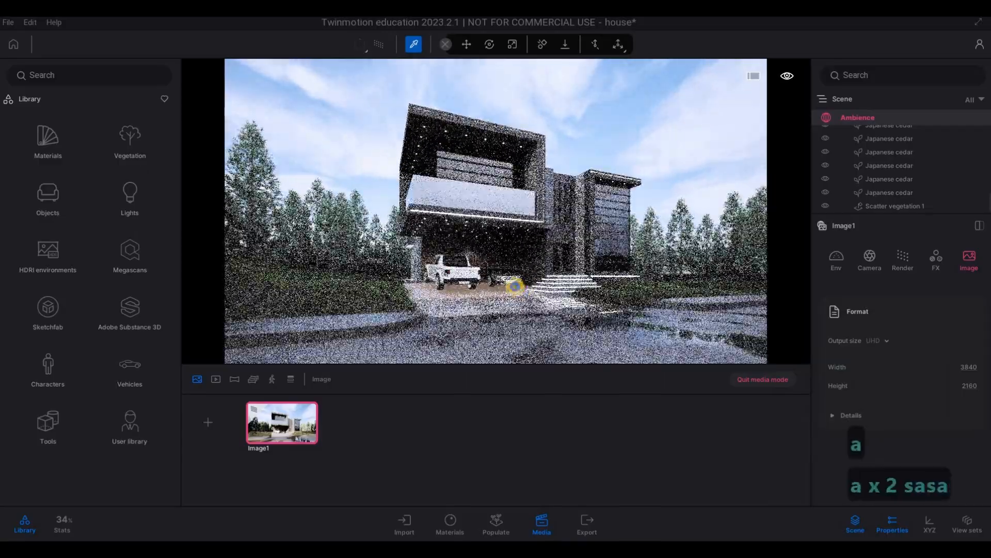
{"action": "key", "text": "d"}
{"action": "key", "text": "s"}
{"action": "key", "text": "s"}
{"action": "key", "text": "a"}
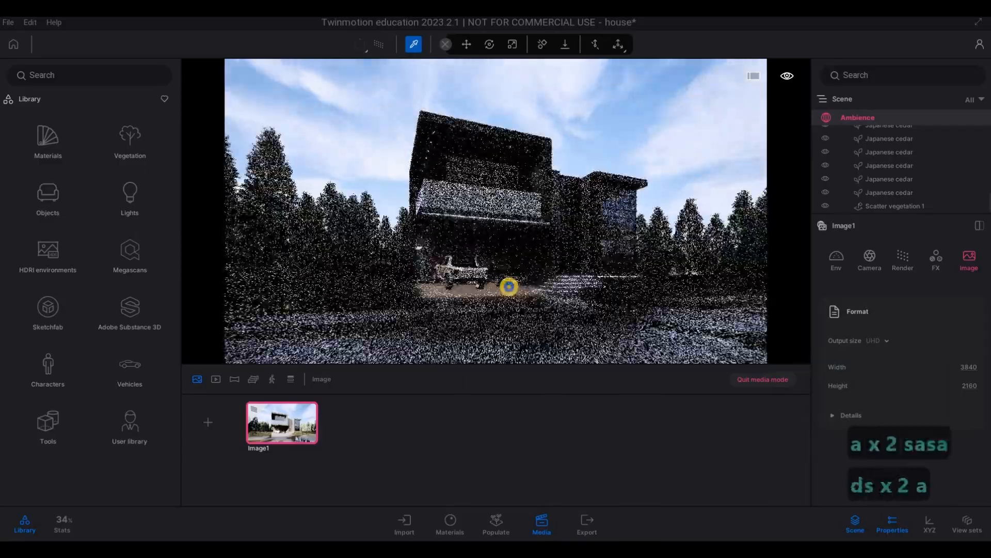
{"action": "key", "text": "s"}
{"action": "key", "text": "a"}
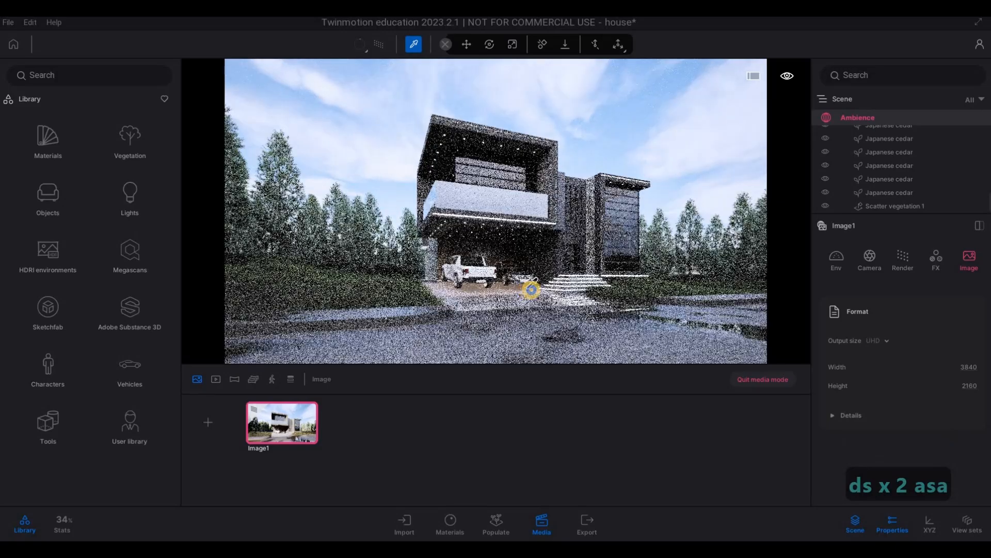
{"action": "key", "text": "a"}
{"action": "key", "text": "w"}
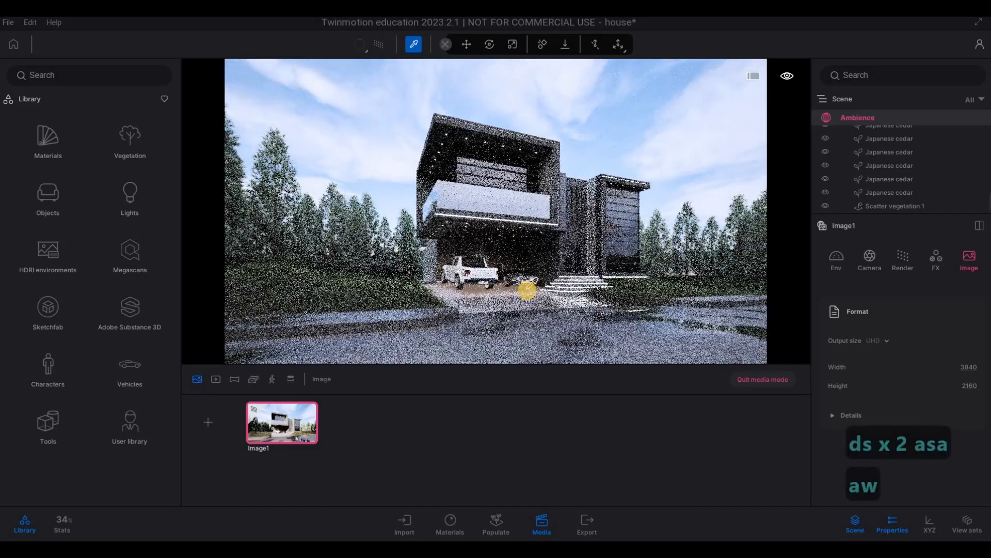
{"action": "key", "text": "w"}
{"action": "key", "text": "w"}
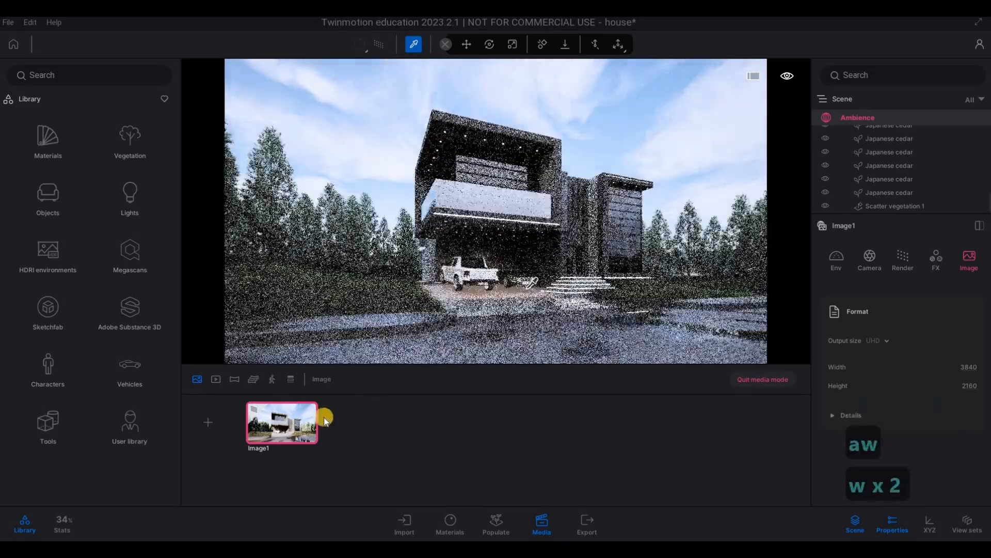
{"action": "mouse_move", "coordinate": [278, 401]}
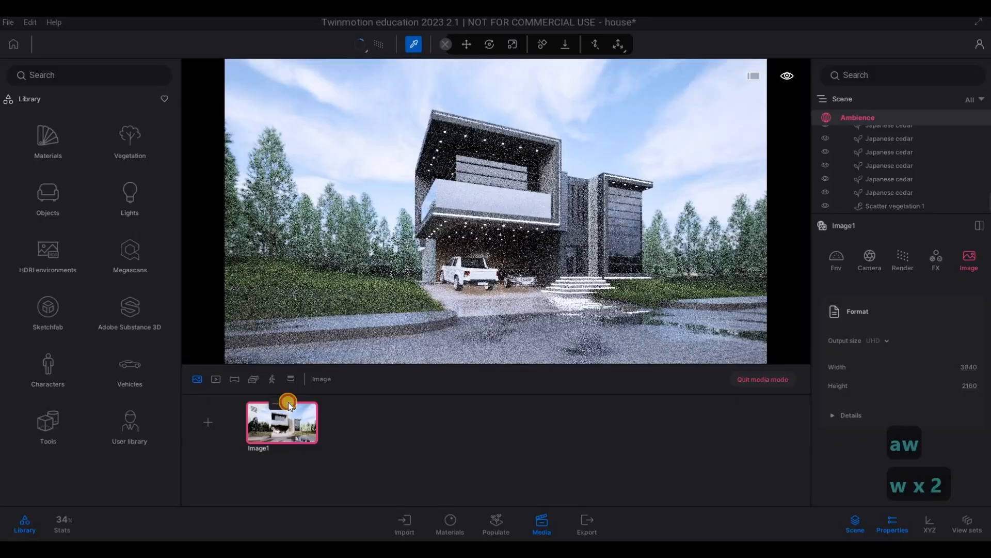
{"action": "left_click", "coordinate": [288, 403]}
Step: Move the camera right to a more frontal view of the house without path tracing and save it as a new image
{"action": "key", "text": "d"}
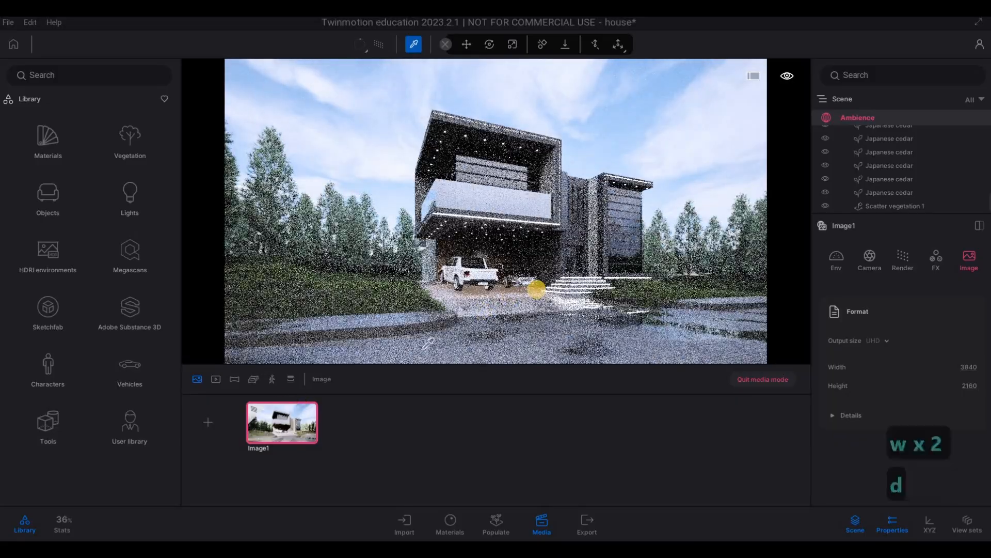
{"action": "key", "text": "d"}
{"action": "key", "text": "d"}
{"action": "key", "text": "d"}
{"action": "key", "text": "d"}
{"action": "key", "text": "d"}
{"action": "key", "text": "d"}
{"action": "key", "text": "d"}
{"action": "key", "text": "w"}
{"action": "key", "text": "s"}
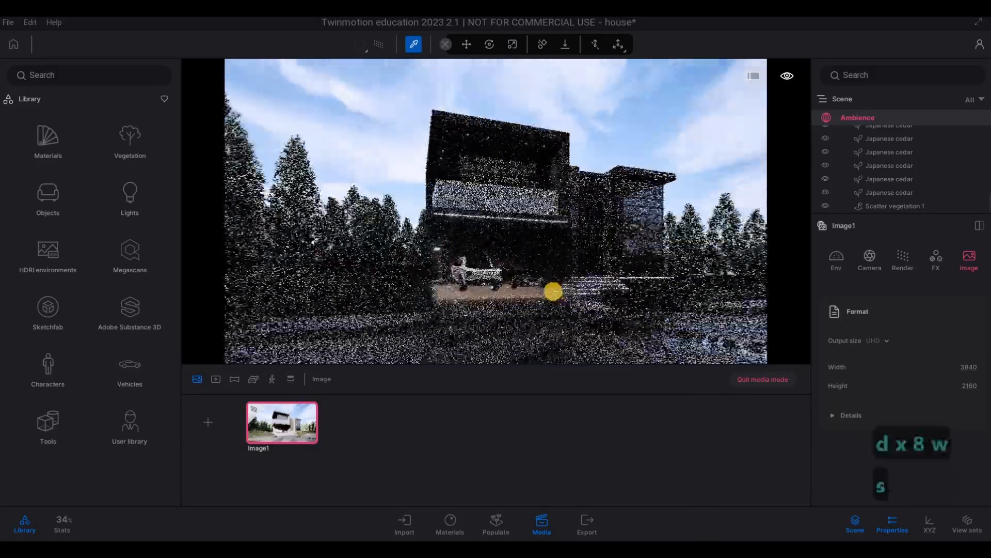
{"action": "key", "text": "w+d"}
{"action": "key", "text": "w+d"}
{"action": "key", "text": "w+d"}
{"action": "key", "text": "w+d"}
{"action": "key", "text": "w+d"}
{"action": "key", "text": "w+d"}
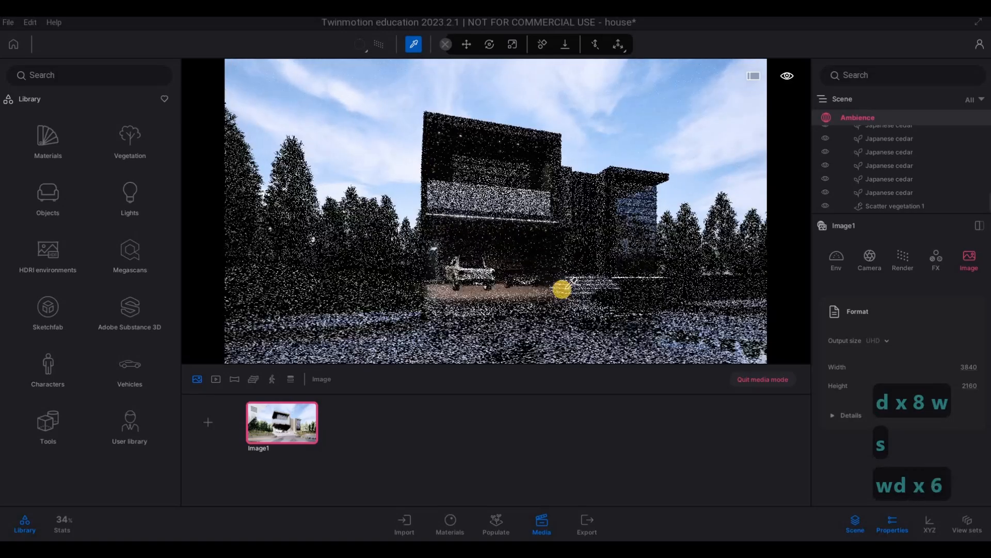
{"action": "key", "text": "w+d"}
{"action": "key", "text": "w+d"}
{"action": "key", "text": "w+d"}
{"action": "key", "text": "w+d"}
{"action": "key", "text": "w+d"}
{"action": "key", "text": "w+d"}
{"action": "key", "text": "w+d"}
{"action": "key", "text": "w+d"}
{"action": "key", "text": "w+d"}
{"action": "key", "text": "w+d"}
{"action": "key", "text": "w+d"}
{"action": "key", "text": "w+d"}
{"action": "key", "text": "w+d"}
{"action": "key", "text": "w+d"}
{"action": "key", "text": "w+d"}
{"action": "key", "text": "w+d"}
{"action": "key", "text": "w+d"}
{"action": "key", "text": "w+d"}
{"action": "key", "text": "w+d"}
{"action": "key", "text": "w+d"}
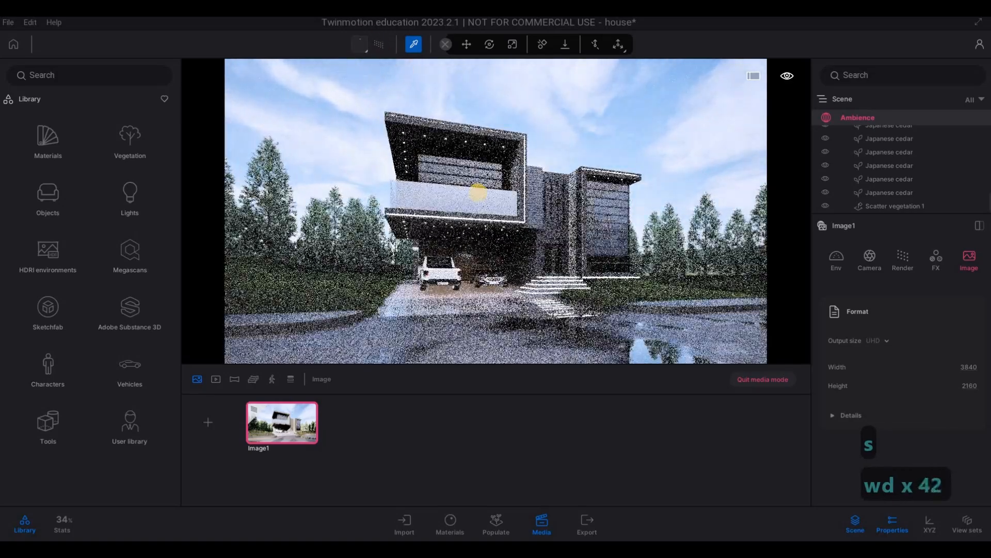
{"action": "key", "text": "d"}
{"action": "key", "text": "d"}
{"action": "key", "text": "d"}
{"action": "key", "text": "d"}
{"action": "key", "text": "d"}
{"action": "key", "text": "d"}
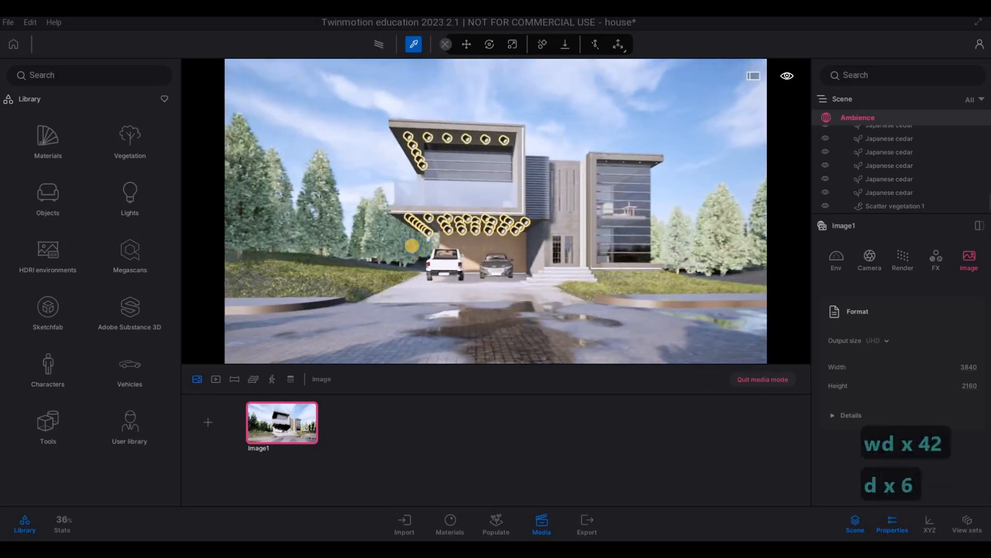
{"action": "right_click_drag", "start_coordinate": [412, 246], "coordinate": [416, 242]}
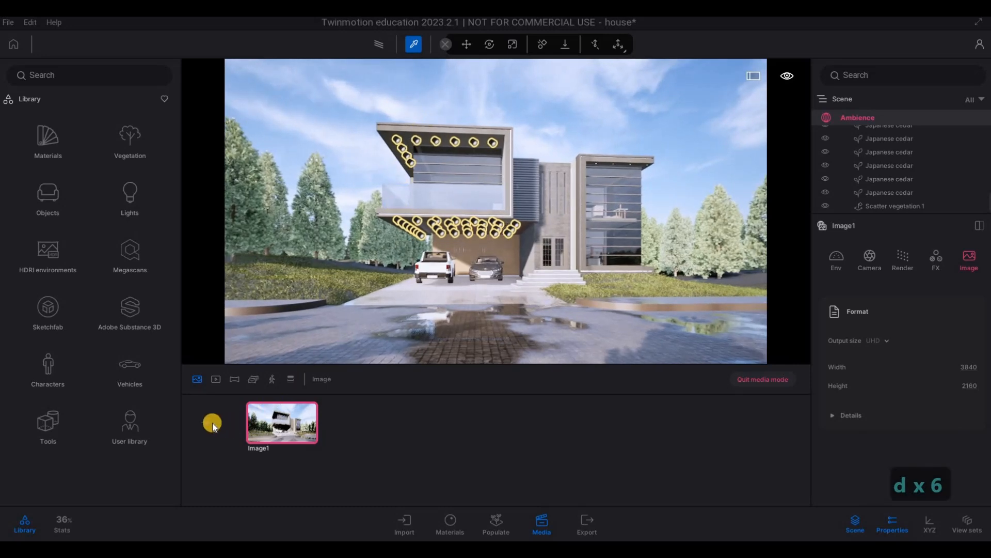
{"action": "left_click", "coordinate": [230, 429]}
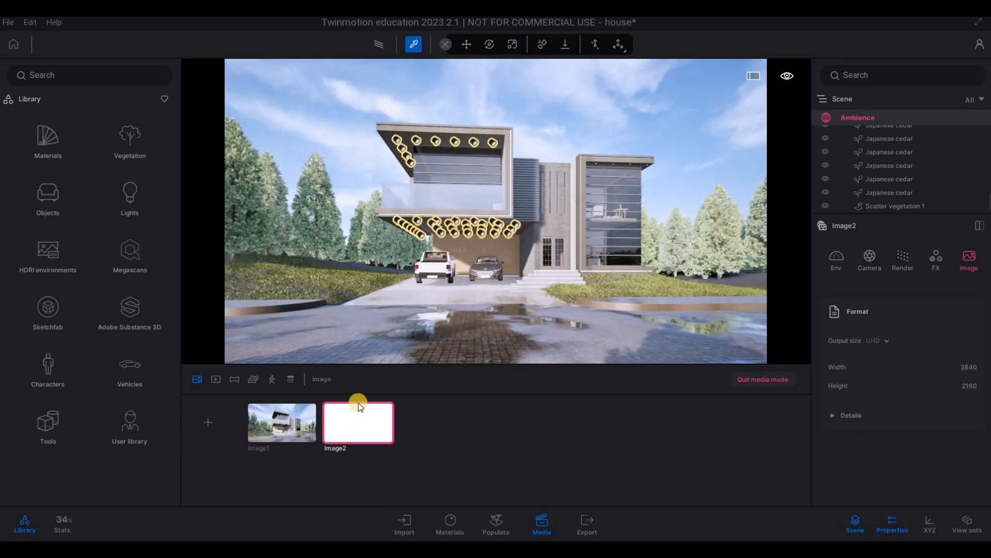
Step: Turn on path tracing for Image1 and Image2 and update both saved images
{"action": "left_click", "coordinate": [377, 56]}
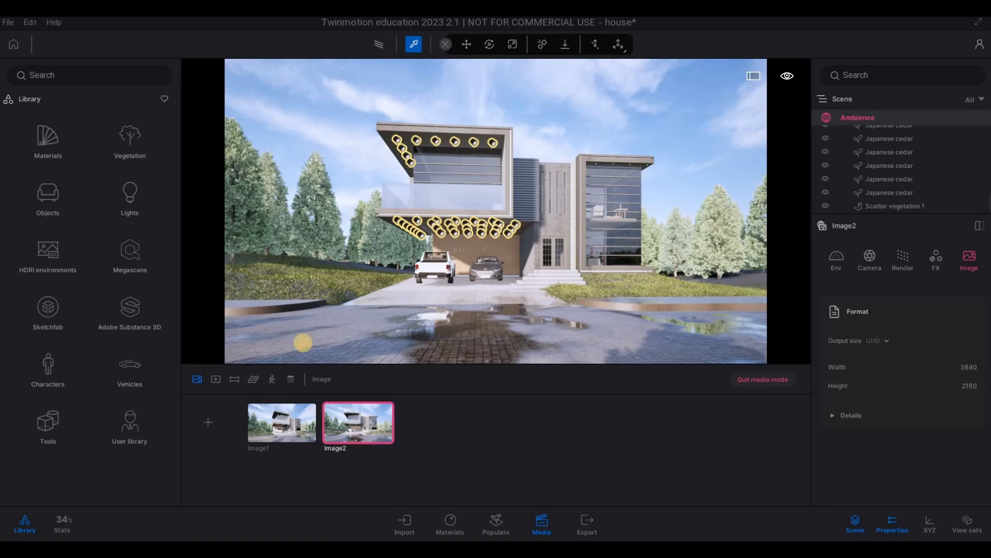
{"action": "left_click", "coordinate": [265, 428]}
{"action": "left_click", "coordinate": [379, 44]}
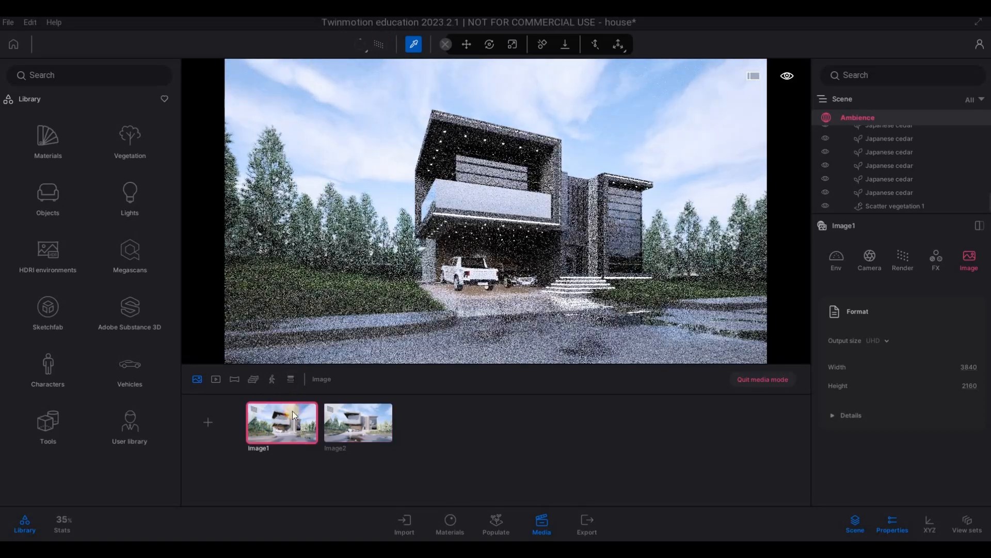
{"action": "left_click", "coordinate": [290, 402]}
{"action": "left_click", "coordinate": [356, 425]}
{"action": "left_click", "coordinate": [367, 404]}
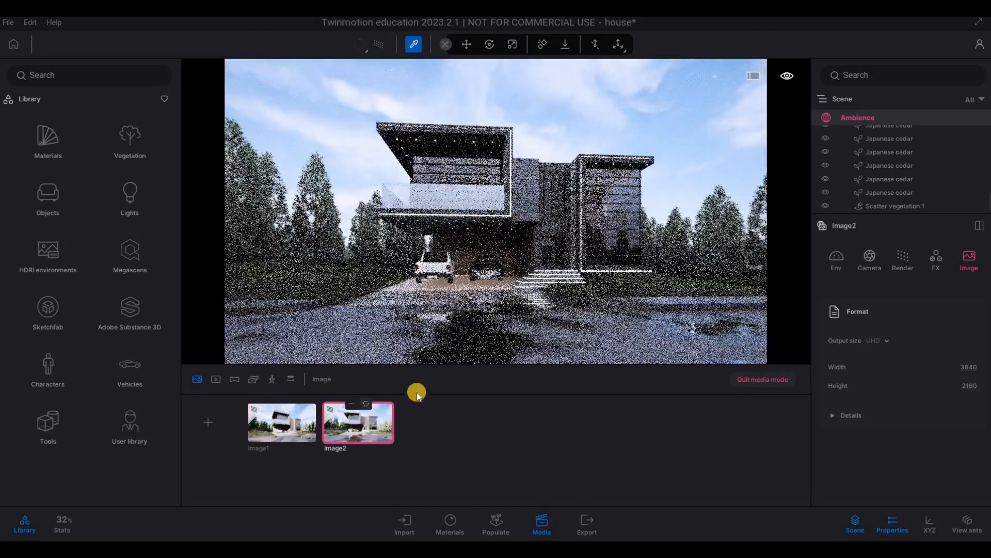
Step: Turn off path tracing, move the camera right to a corner view of the glazed wing, and save it as a new image
{"action": "left_click", "coordinate": [382, 44]}
{"action": "key", "text": "d"}
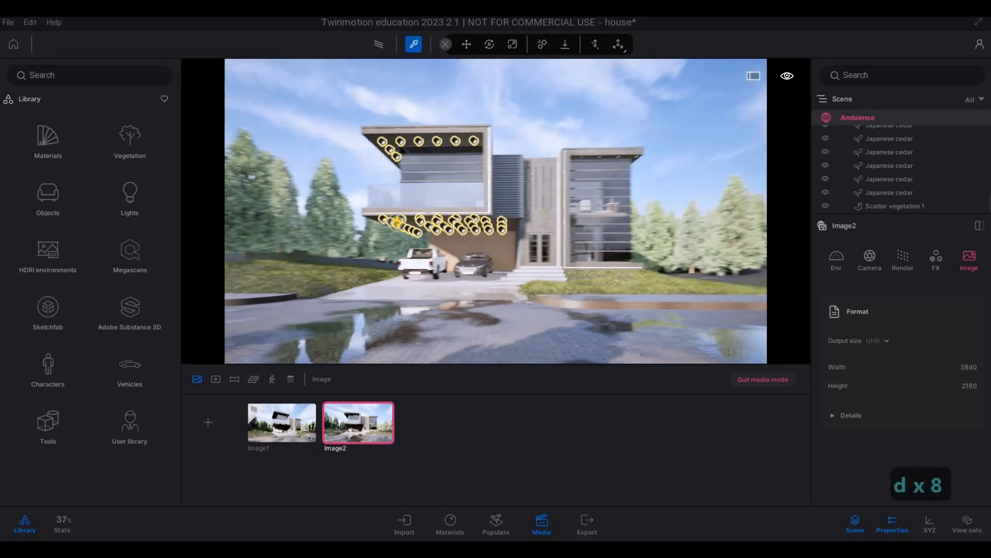
{"action": "key", "text": "d"}
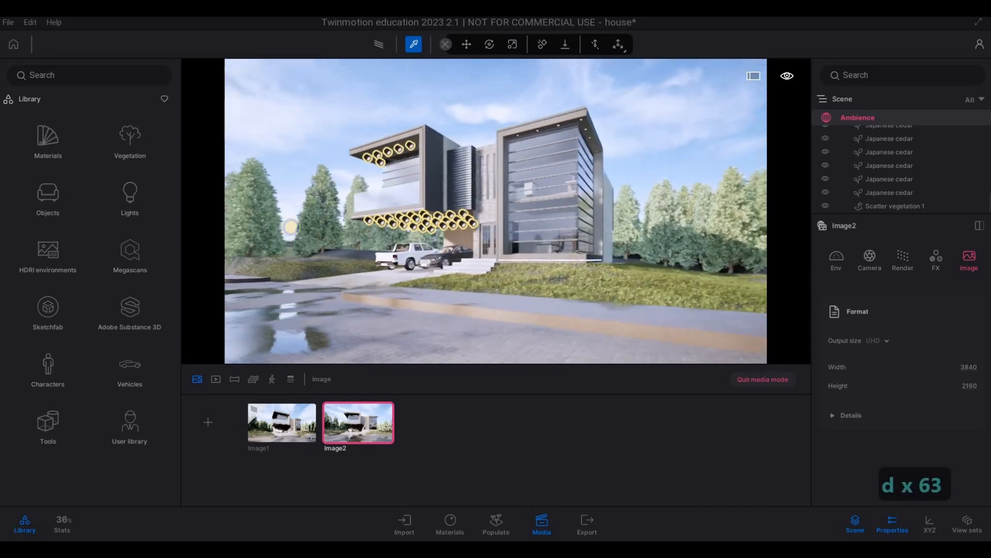
{"action": "key", "text": "e"}
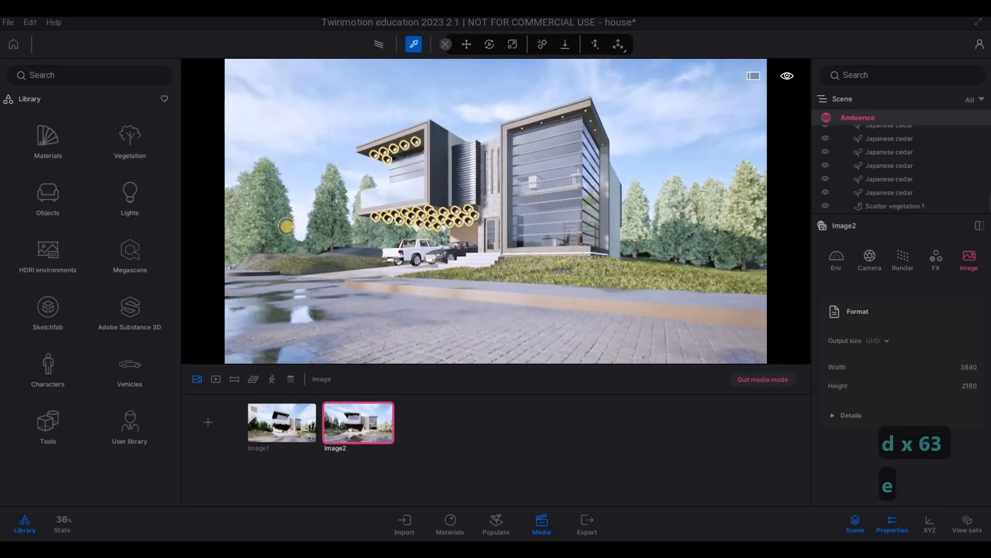
{"action": "key", "text": "w"}
{"action": "key", "text": "q"}
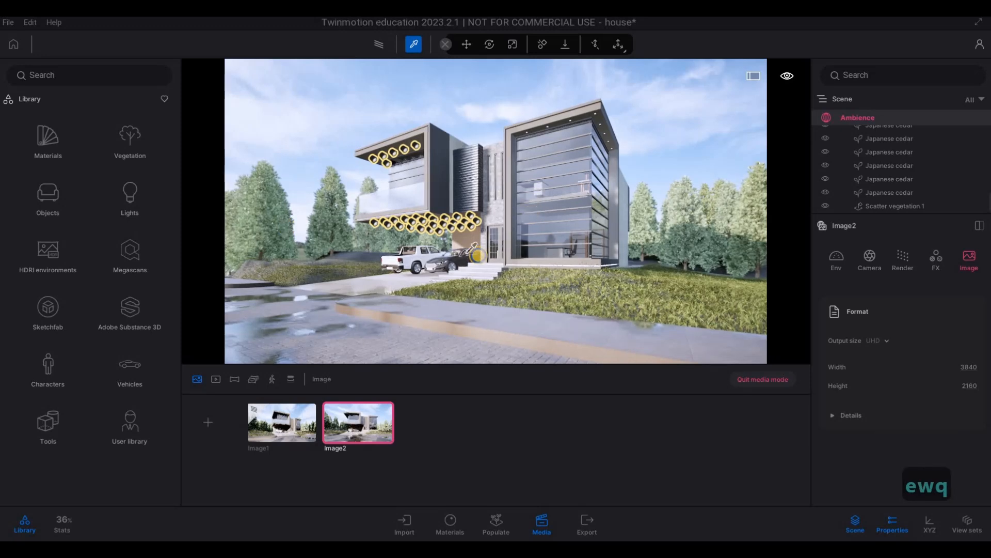
{"action": "right_click_drag", "start_coordinate": [473, 256], "coordinate": [435, 288]}
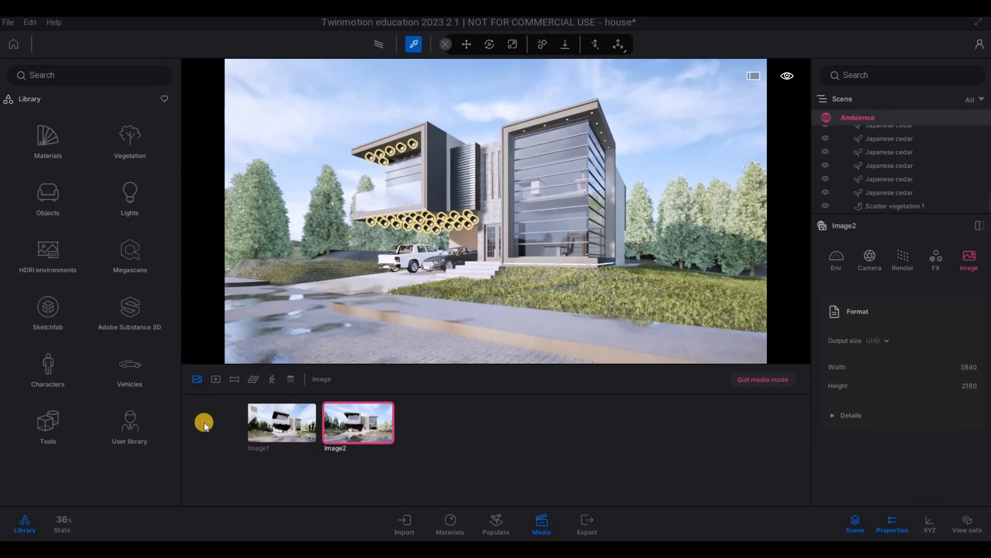
{"action": "left_click", "coordinate": [241, 425]}
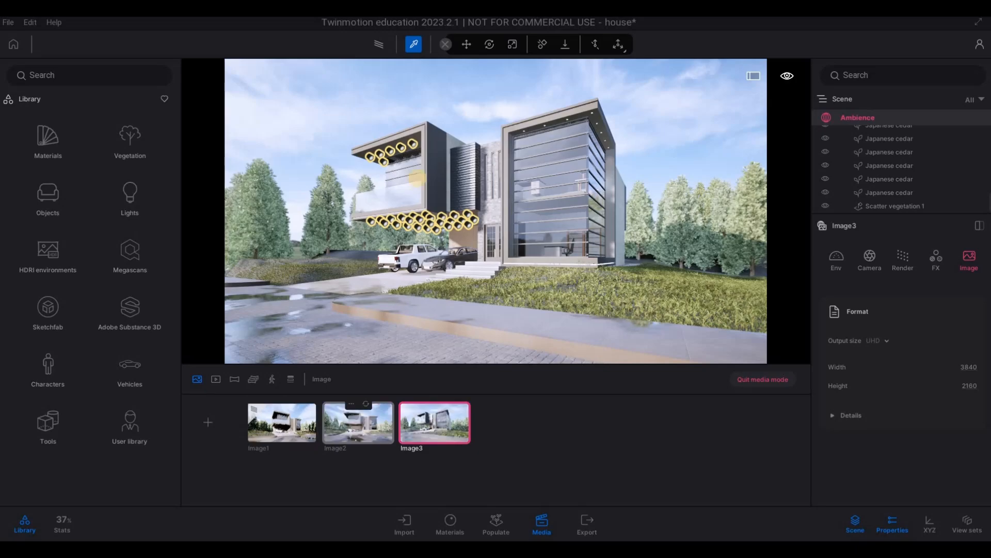
Step: Turn on path tracing for Image3
{"action": "left_click", "coordinate": [385, 46]}
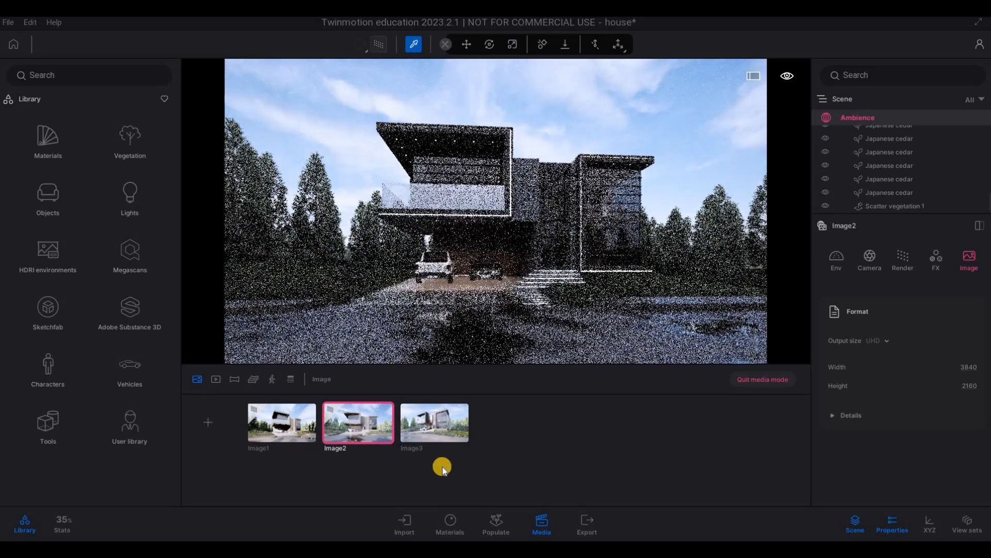
{"action": "left_click", "coordinate": [432, 432]}
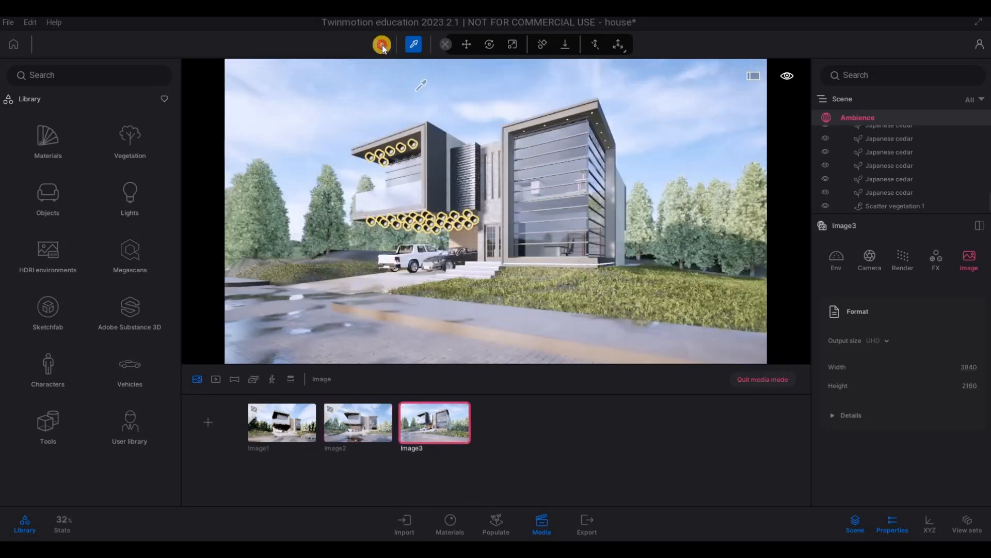
{"action": "left_click", "coordinate": [382, 45]}
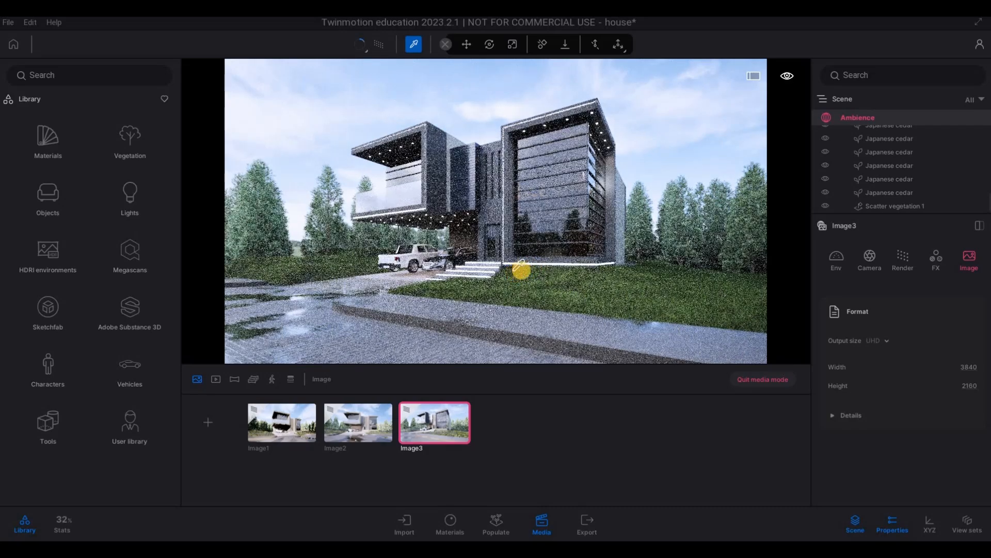
Step: Move Image3's camera slightly left and closer to the house, and update the saved image
{"action": "key", "text": "a"}
{"action": "key", "text": "w"}
{"action": "key", "text": "w"}
{"action": "key", "text": "w"}
{"action": "key", "text": "w"}
{"action": "key", "text": "w"}
{"action": "key", "text": "w"}
{"action": "key", "text": "w"}
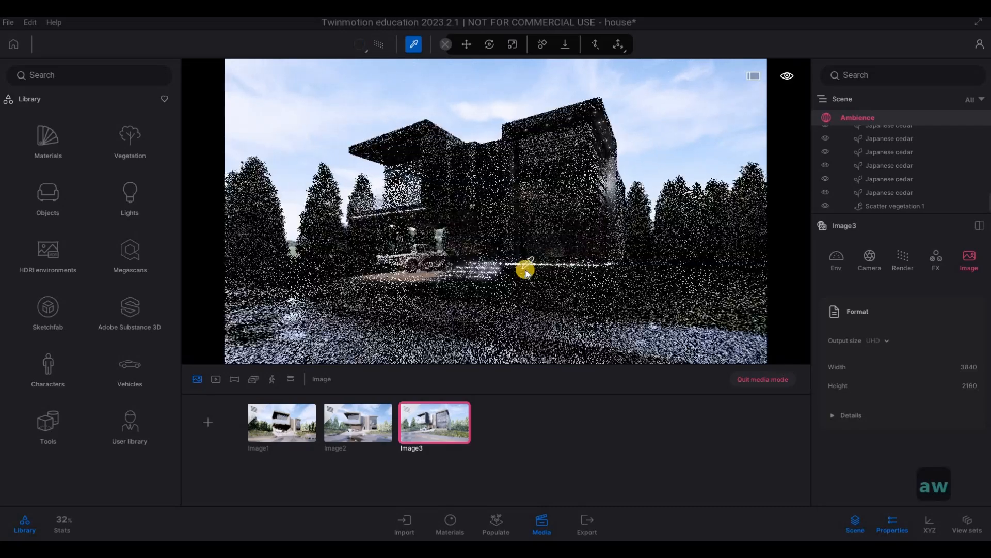
{"action": "key", "text": "w"}
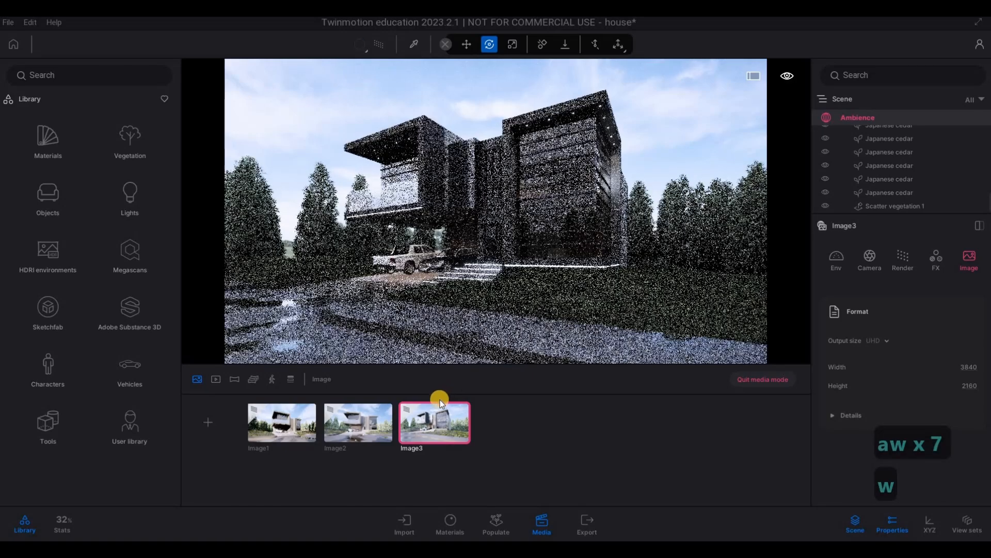
{"action": "left_click", "coordinate": [443, 403]}
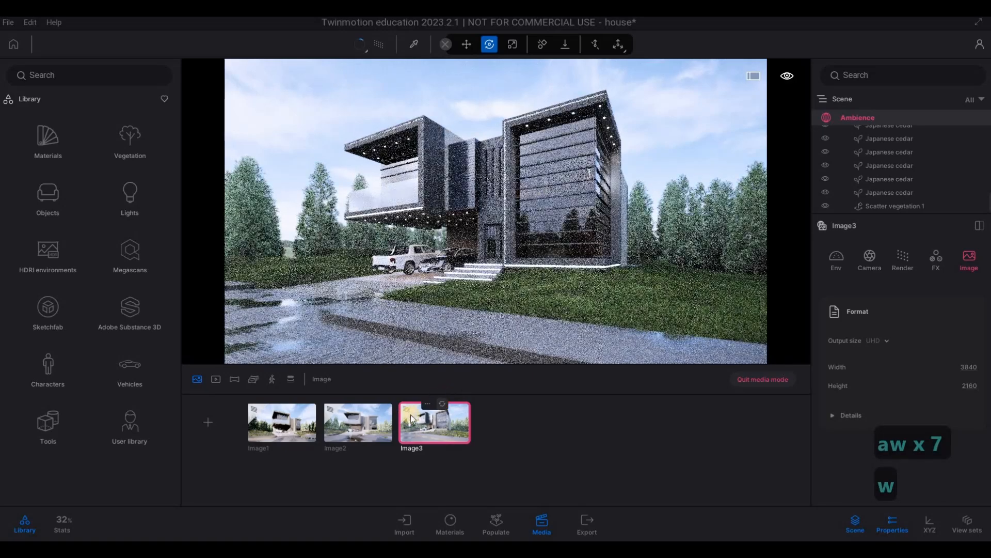
Step: Open Image2 and move its camera to the right along the front of the house
{"action": "left_click", "coordinate": [368, 404]}
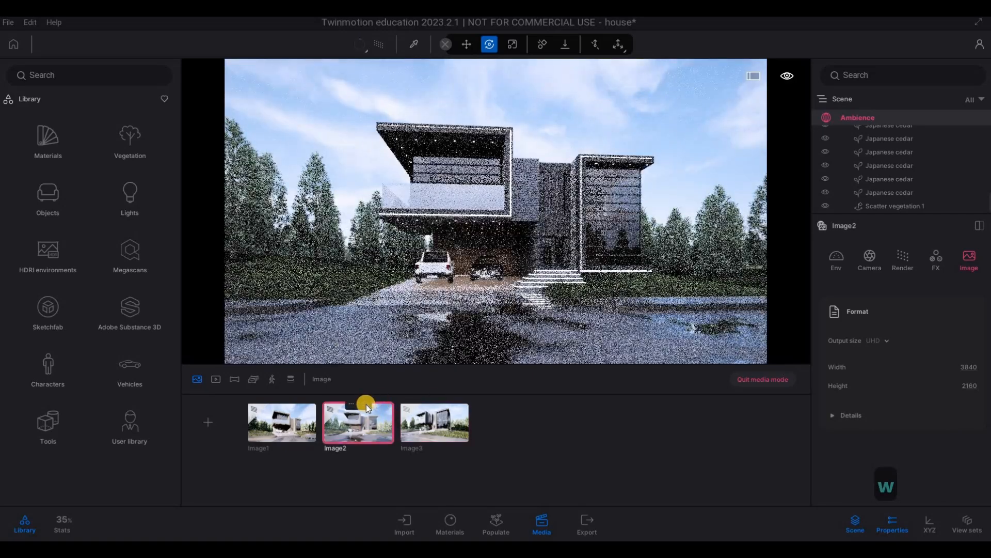
{"action": "key", "text": "d"}
{"action": "key", "text": "d"}
{"action": "key", "text": "d"}
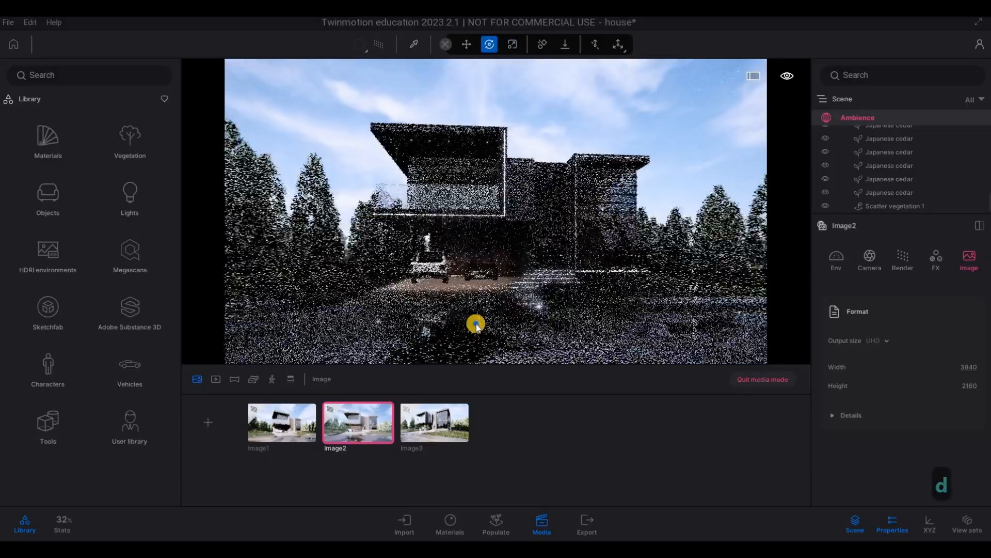
{"action": "key", "text": "d"}
{"action": "key", "text": "d"}
{"action": "key", "text": "d"}
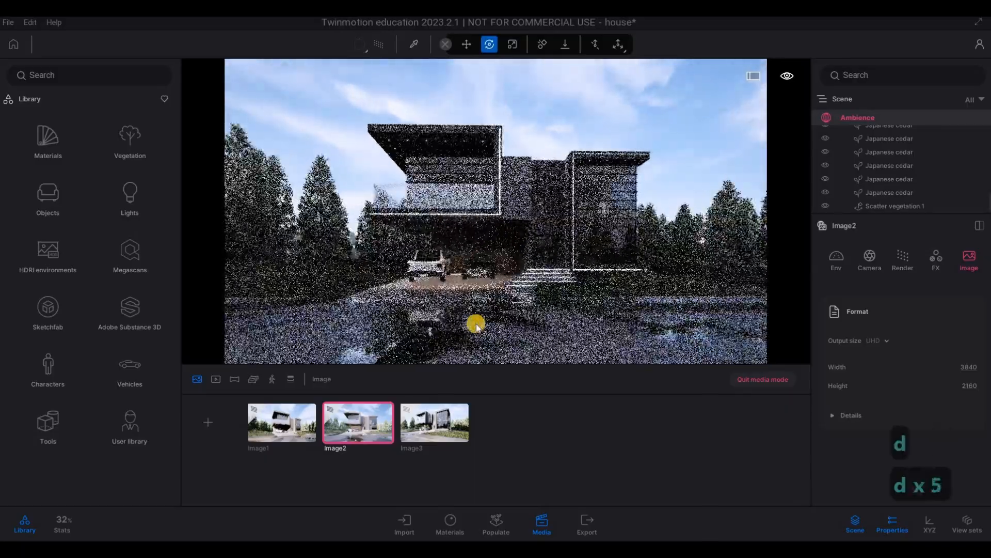
{"action": "key", "text": "d"}
{"action": "key", "text": "d"}
{"action": "key", "text": "d"}
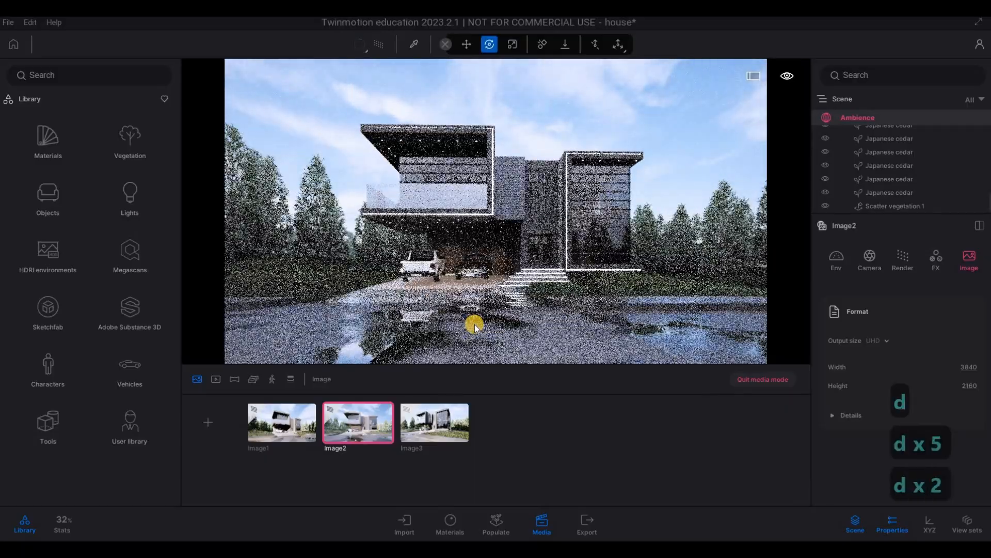
Step: Move Image2's camera closer to the house so it fills more of the frame, and update the saved image
{"action": "key", "text": "w"}
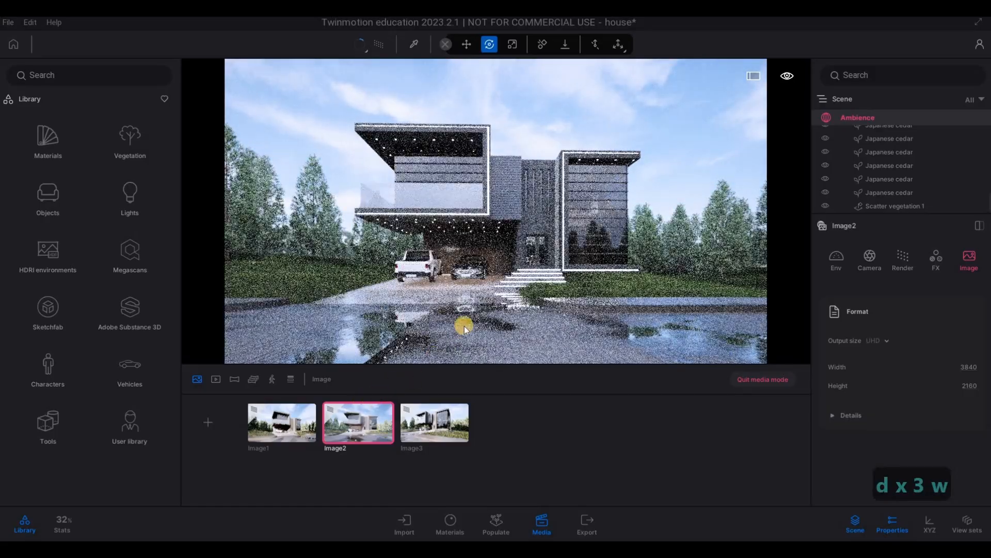
{"action": "key", "text": "w"}
{"action": "key", "text": "w"}
{"action": "key", "text": "w"}
{"action": "key", "text": "w"}
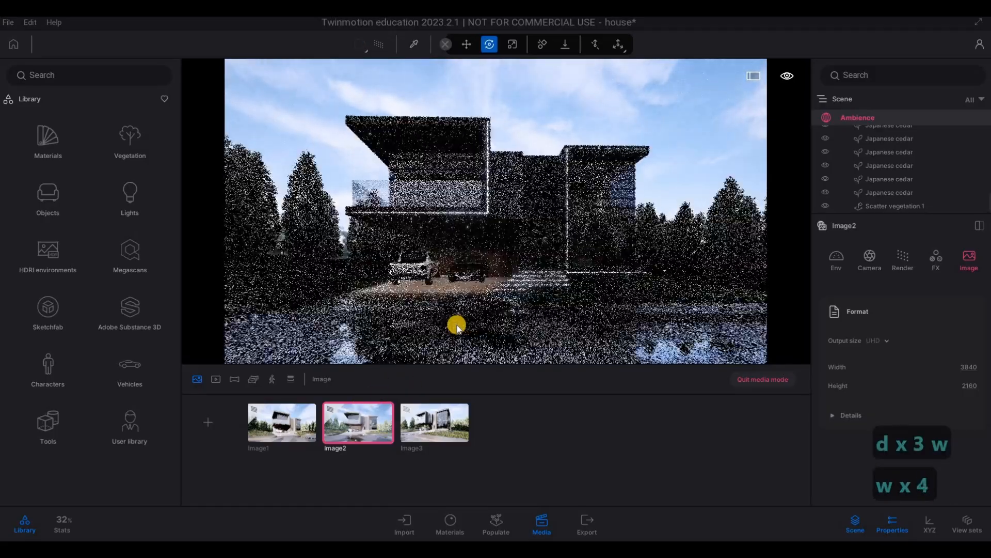
{"action": "key", "text": "e"}
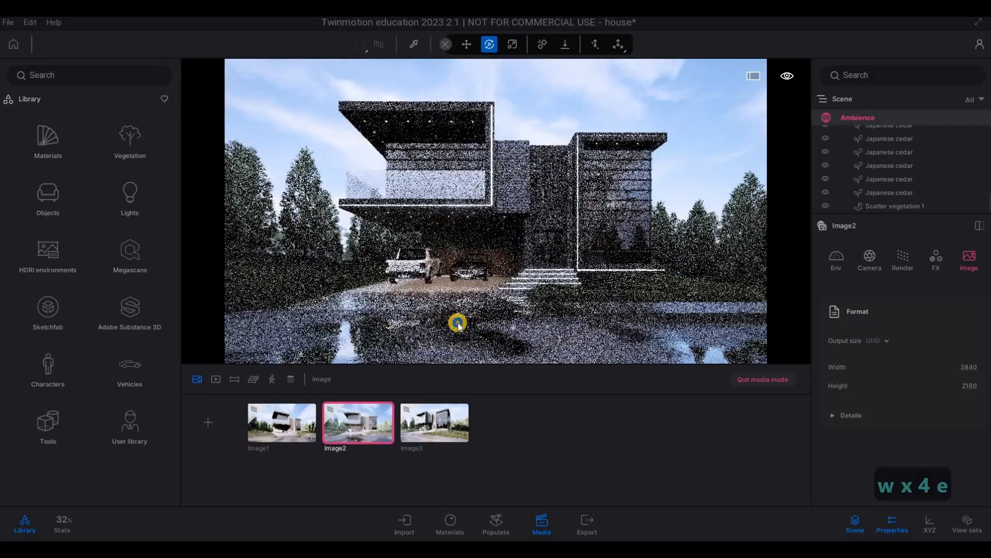
{"action": "key", "text": "a"}
{"action": "key", "text": "w"}
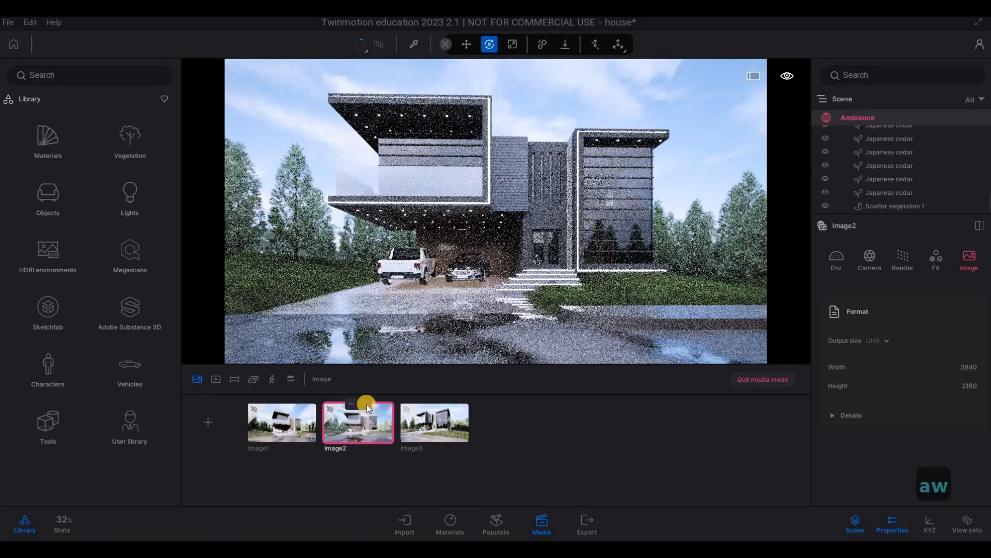
{"action": "left_click", "coordinate": [366, 404]}
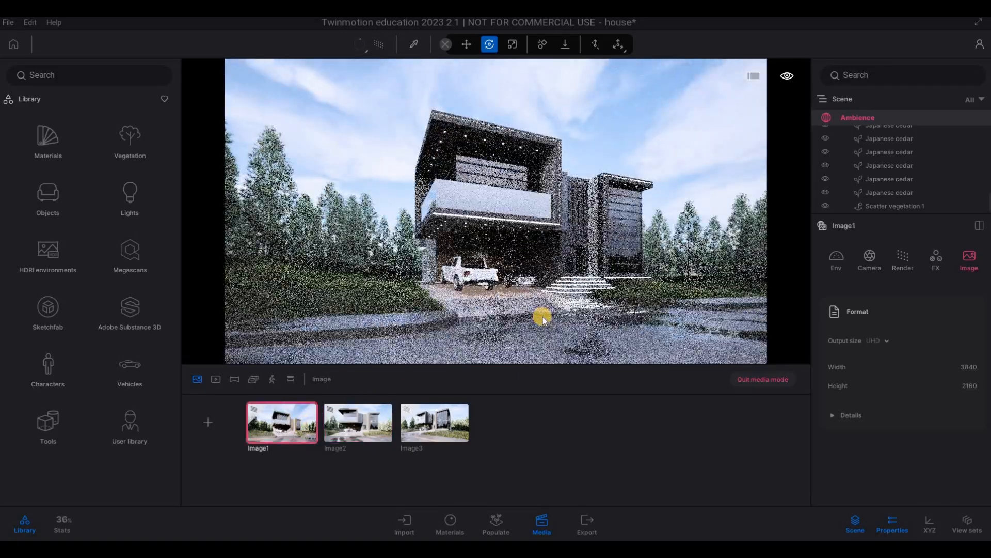
Step: Open Image1, move its camera right and closer to the house, and update the saved image
{"action": "key", "text": "d"}
{"action": "key", "text": "w"}
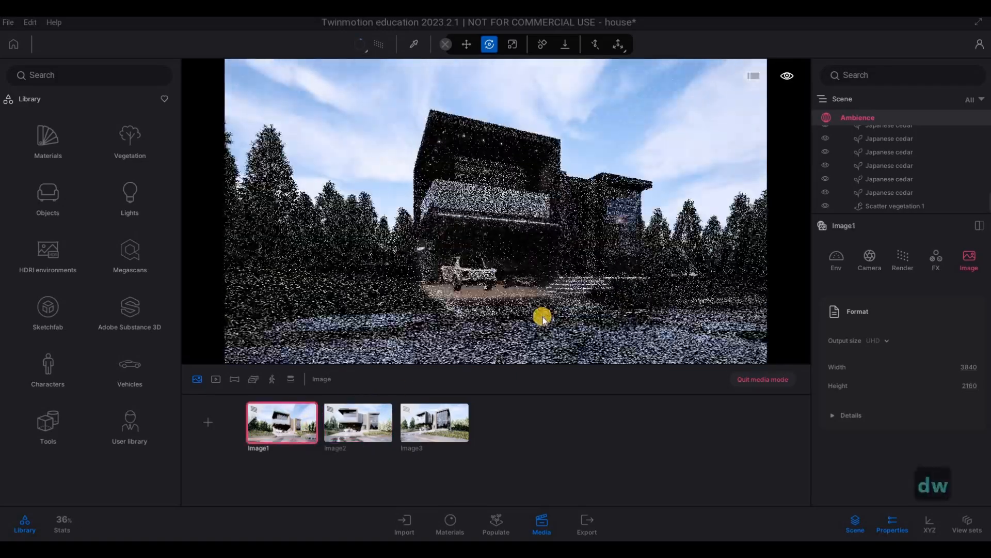
{"action": "key", "text": "d"}
{"action": "key", "text": "w"}
{"action": "key", "text": "d"}
{"action": "key", "text": "w"}
{"action": "key", "text": "d"}
{"action": "key", "text": "w"}
{"action": "key", "text": "d"}
{"action": "key", "text": "w"}
{"action": "key", "text": "d"}
{"action": "key", "text": "w"}
{"action": "key", "text": "d"}
{"action": "key", "text": "w"}
{"action": "key", "text": "d"}
{"action": "key", "text": "w"}
{"action": "key", "text": "d"}
{"action": "key", "text": "w"}
{"action": "key", "text": "a"}
{"action": "key", "text": "w"}
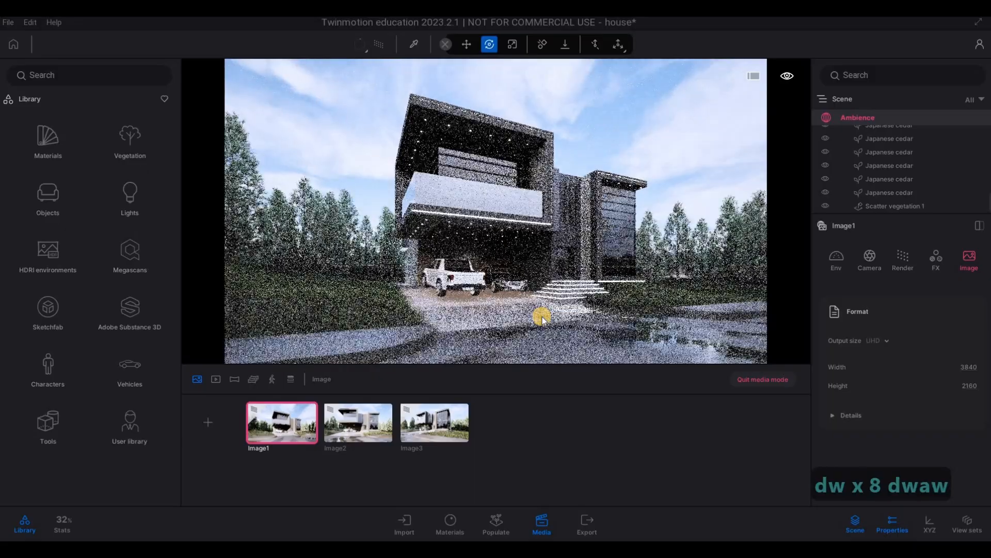
{"action": "key", "text": "e"}
{"action": "key", "text": "a"}
{"action": "key", "text": "w"}
{"action": "key", "text": "w"}
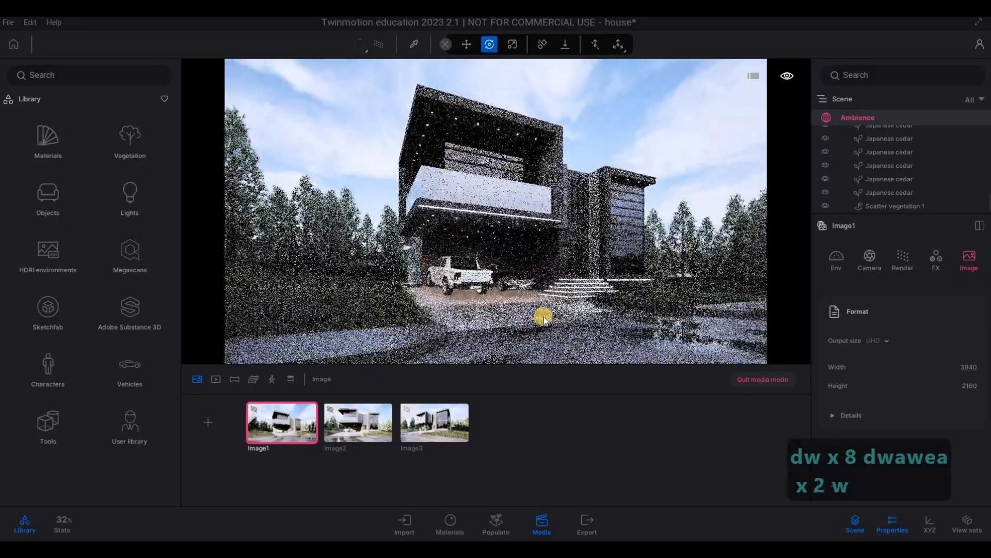
{"action": "key", "text": "w"}
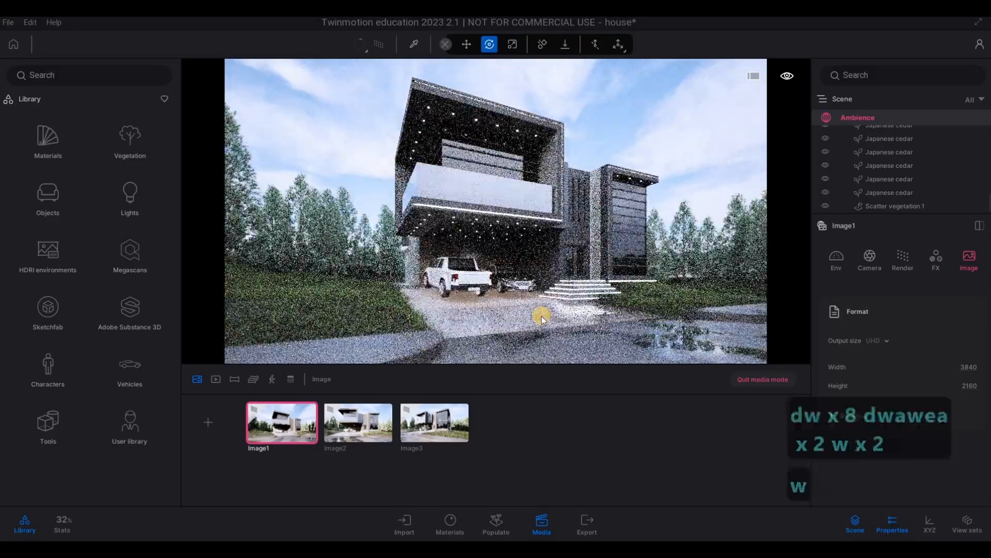
{"action": "key", "text": "s"}
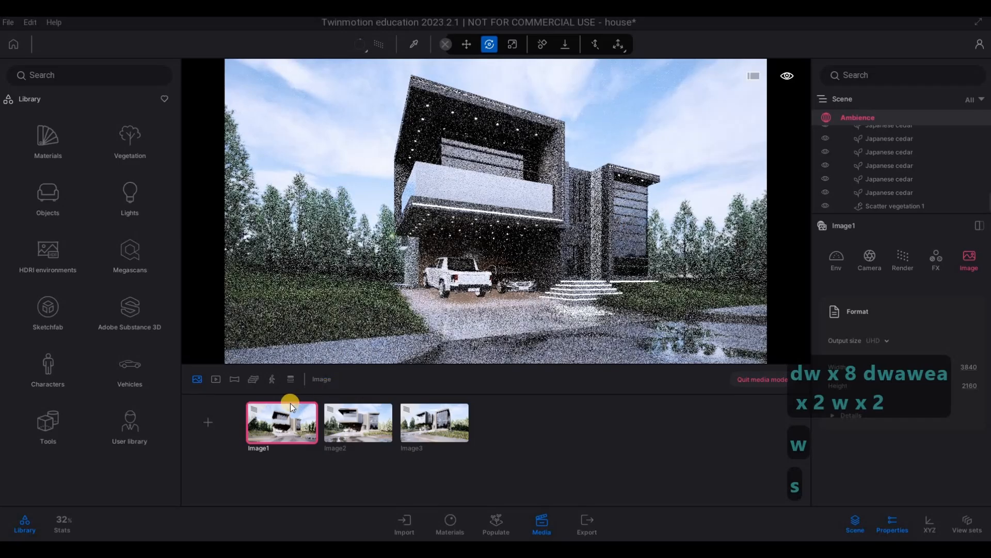
Step: Open Image3, move its camera slightly closer to the house, and update the saved image
{"action": "left_click", "coordinate": [429, 421]}
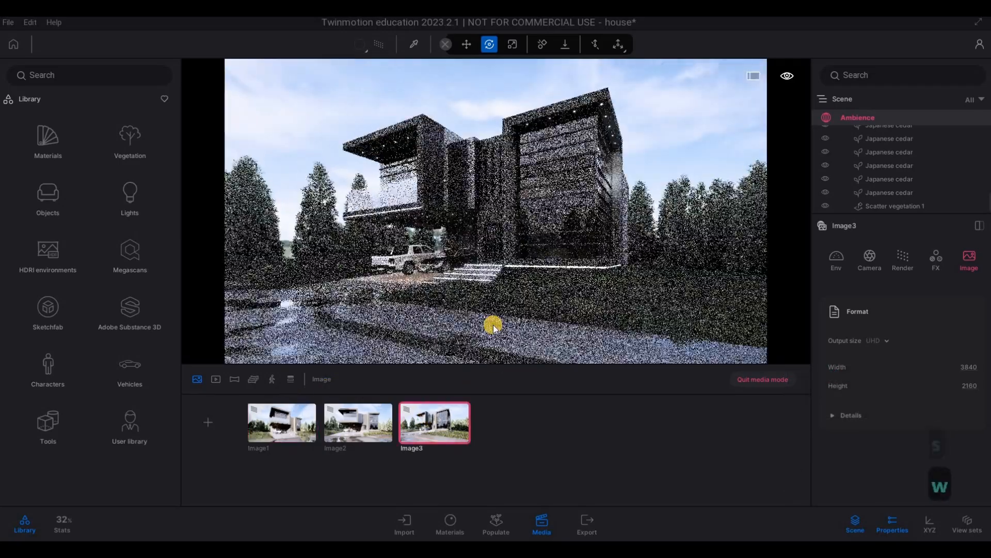
{"action": "key", "text": "w"}
{"action": "key", "text": "w"}
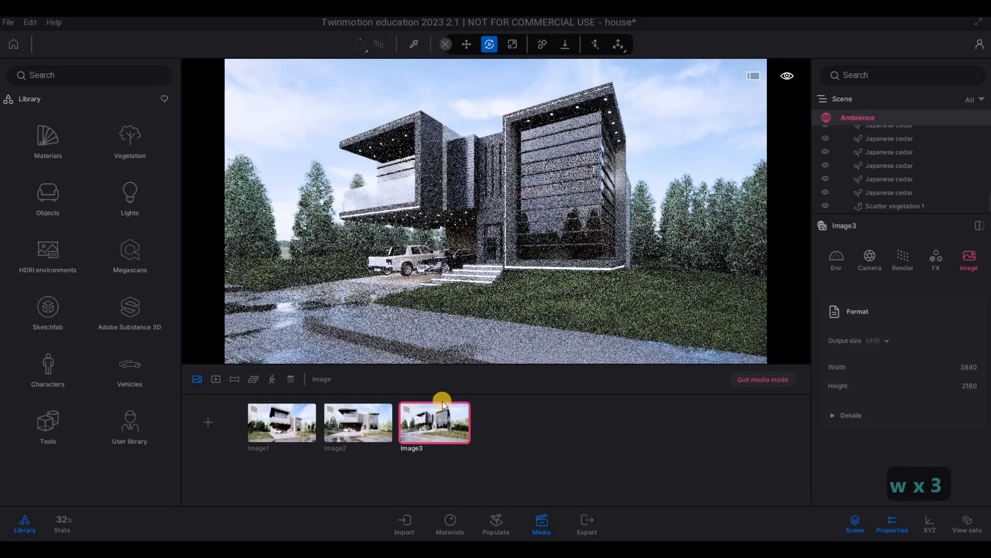
{"action": "left_click", "coordinate": [443, 403]}
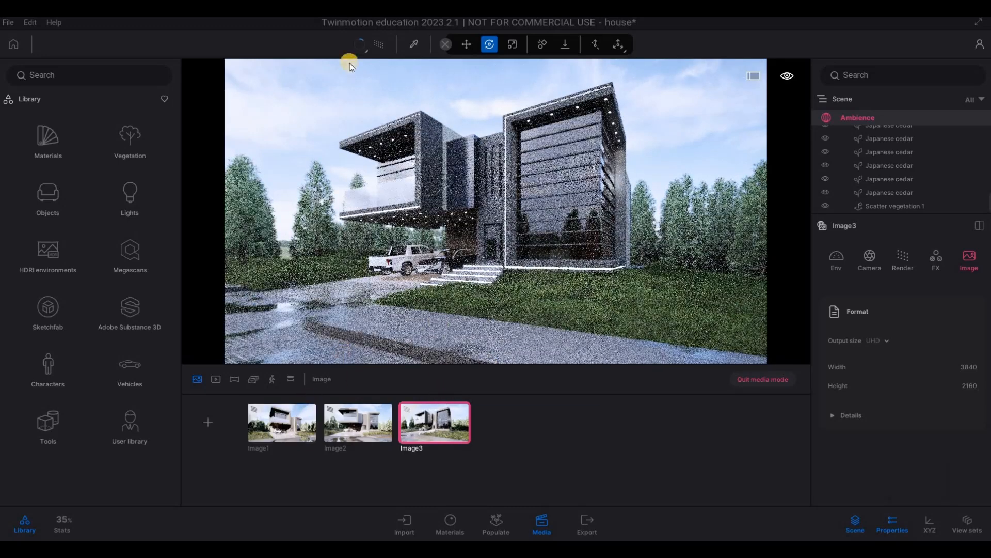
Step: Turn off path tracing and move the camera left and far back across the road for a distant view of the house
{"action": "key", "text": "s"}
{"action": "key", "text": "s"}
{"action": "key", "text": "s"}
{"action": "key", "text": "s"}
{"action": "key", "text": "s"}
{"action": "key", "text": "s"}
{"action": "key", "text": "s"}
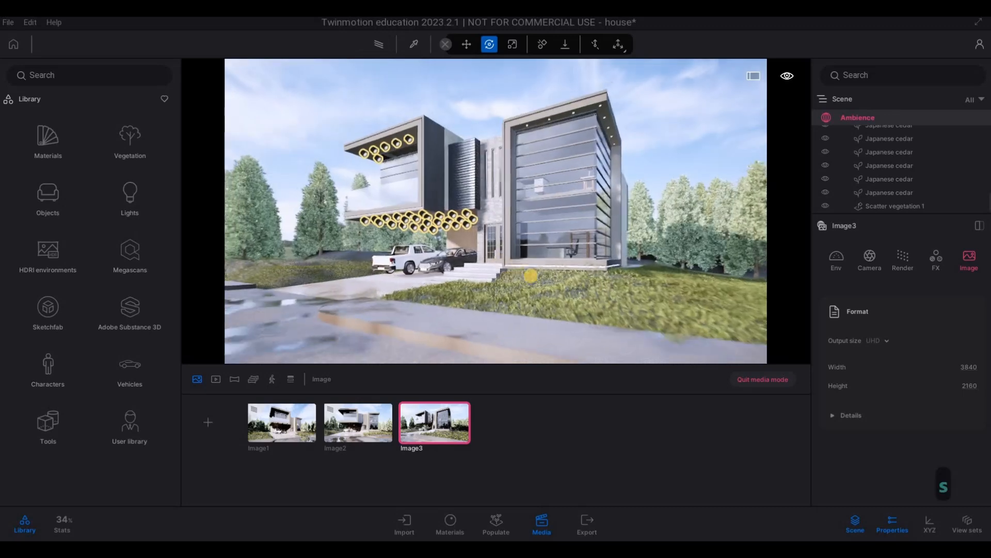
{"action": "key", "text": "a"}
{"action": "key", "text": "a"}
{"action": "key", "text": "a"}
{"action": "key", "text": "a"}
{"action": "key", "text": "a"}
{"action": "key", "text": "a"}
{"action": "key", "text": "a"}
{"action": "key", "text": "q"}
{"action": "key", "text": "a"}
{"action": "key", "text": "a"}
{"action": "key", "text": "a"}
{"action": "key", "text": "a"}
{"action": "key", "text": "a"}
{"action": "key", "text": "a"}
{"action": "key", "text": "a"}
{"action": "key", "text": "a"}
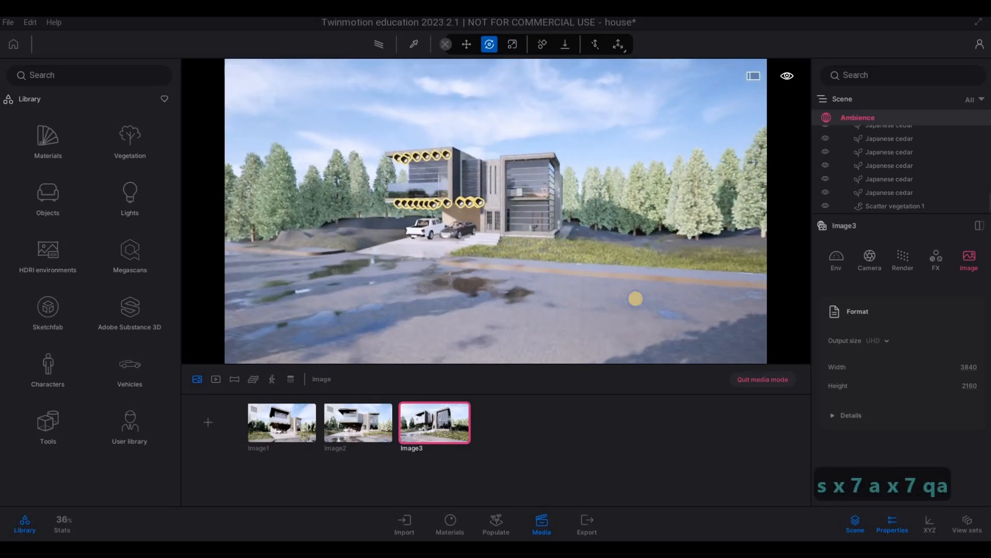
{"action": "key", "text": "s"}
{"action": "key", "text": "s"}
{"action": "key", "text": "s"}
{"action": "key", "text": "s"}
{"action": "key", "text": "s"}
{"action": "key", "text": "s"}
{"action": "key", "text": "s"}
{"action": "key", "text": "s"}
{"action": "key", "text": "s"}
{"action": "key", "text": "s"}
{"action": "key", "text": "s"}
{"action": "key", "text": "s"}
{"action": "key", "text": "s"}
{"action": "key", "text": "s"}
{"action": "key", "text": "s"}
{"action": "key", "text": "s"}
{"action": "key", "text": "s"}
{"action": "key", "text": "s"}
{"action": "key", "text": "s"}
{"action": "key", "text": "s"}
{"action": "key", "text": "s"}
{"action": "key", "text": "s"}
{"action": "key", "text": "s"}
{"action": "key", "text": "s"}
{"action": "key", "text": "s"}
{"action": "key", "text": "s"}
{"action": "key", "text": "s"}
{"action": "key", "text": "s"}
{"action": "key", "text": "s"}
{"action": "key", "text": "s"}
{"action": "key", "text": "s"}
{"action": "key", "text": "s"}
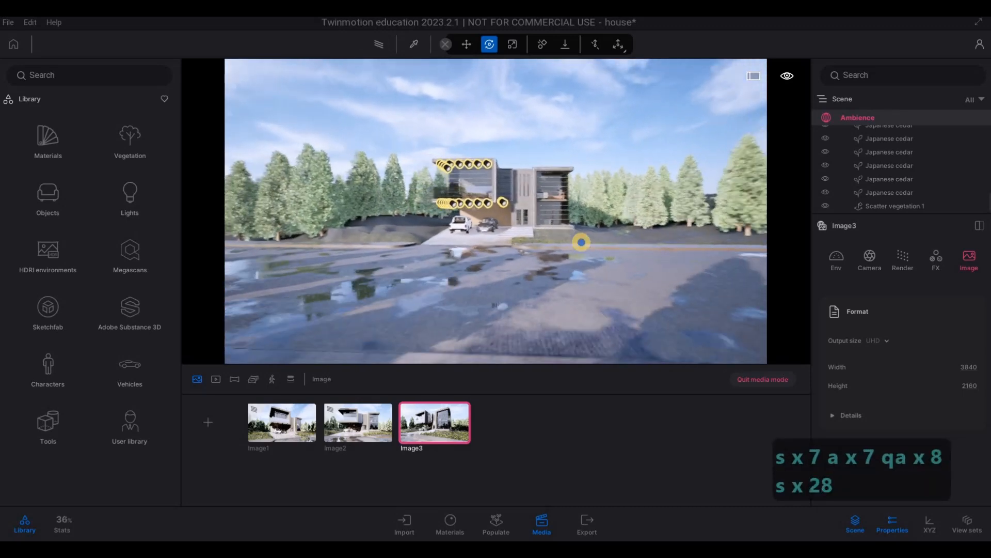
Step: Frame a distant frontal view of the house with the road and foreground grass, and save it as a new image
{"action": "key", "text": "e"}
{"action": "key", "text": "w"}
{"action": "key", "text": "w"}
{"action": "key", "text": "e"}
{"action": "key", "text": "e"}
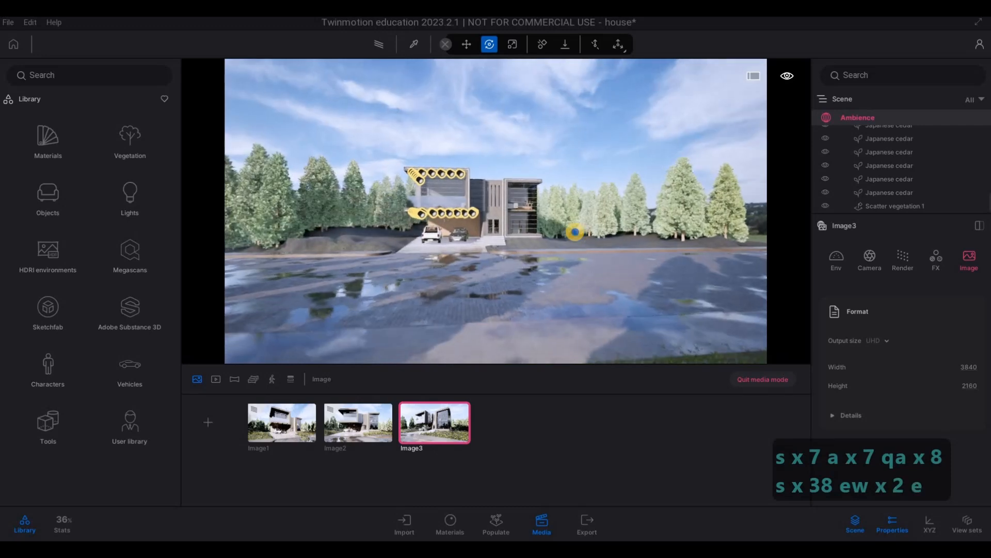
{"action": "key", "text": "w"}
{"action": "key", "text": "d"}
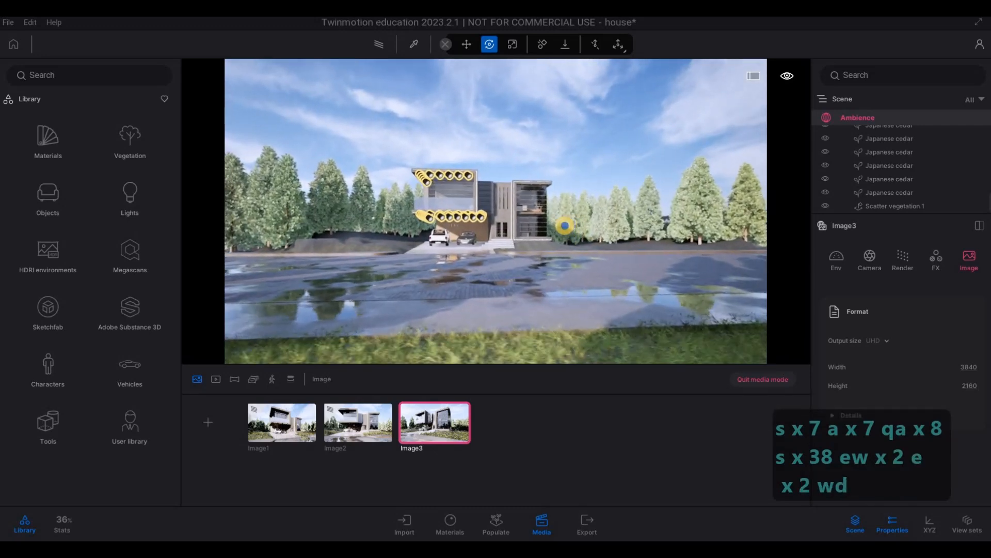
{"action": "key", "text": "e"}
{"action": "key", "text": "s"}
{"action": "key", "text": "s"}
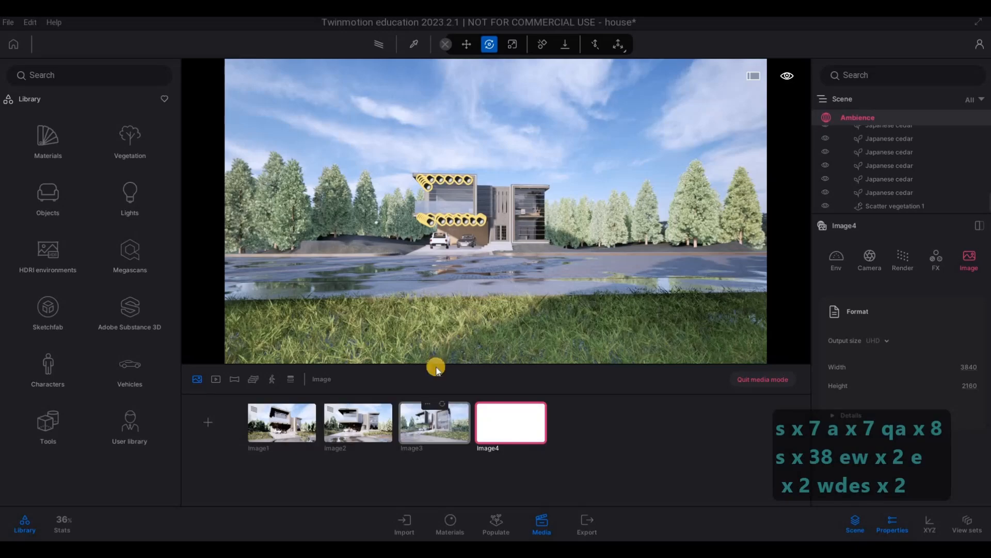
Step: Turn on path tracing for Image3 and Image4
{"action": "left_click", "coordinate": [435, 422]}
{"action": "left_click", "coordinate": [381, 45]}
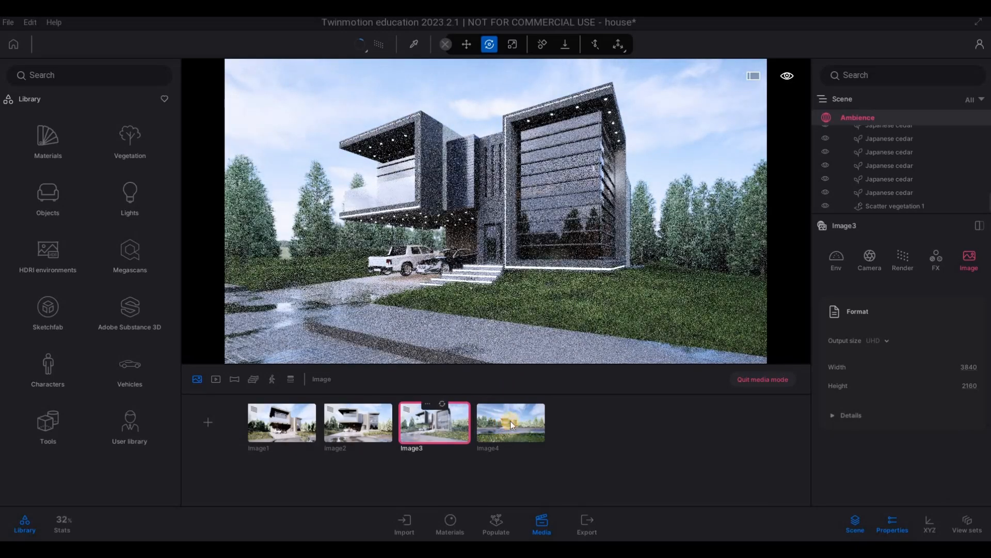
{"action": "left_click", "coordinate": [510, 423]}
{"action": "left_click", "coordinate": [380, 47]}
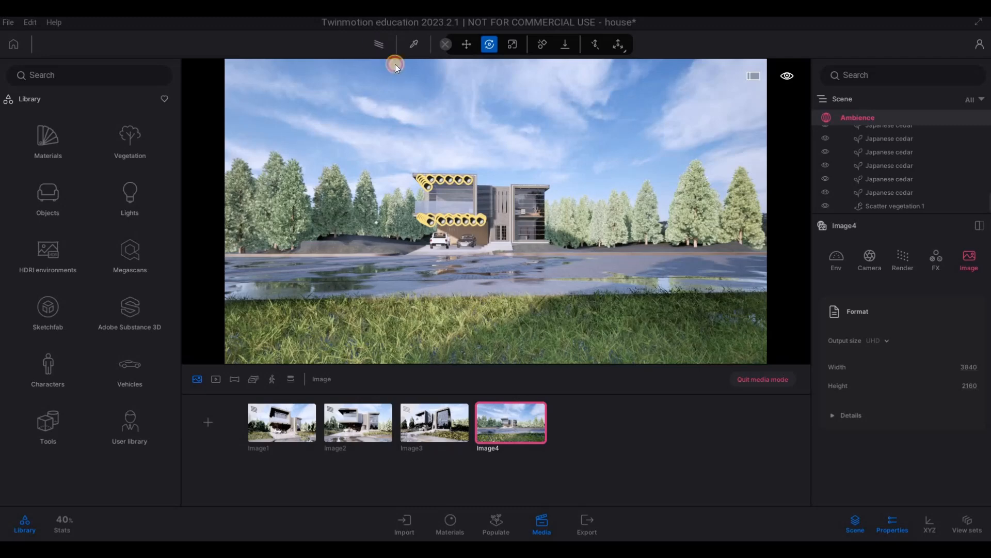
Step: Set Image4's focal length to 31 mm, center the house in the frame, and update the saved image
{"action": "left_click", "coordinate": [864, 260]}
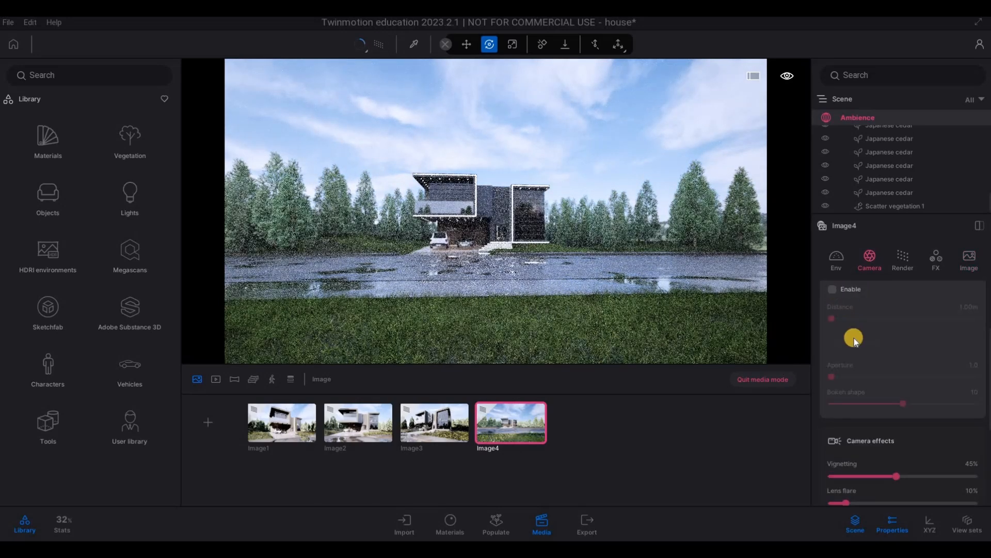
{"action": "scroll", "coordinate": [866, 359], "scroll_direction": "up", "scroll_amount": 2}
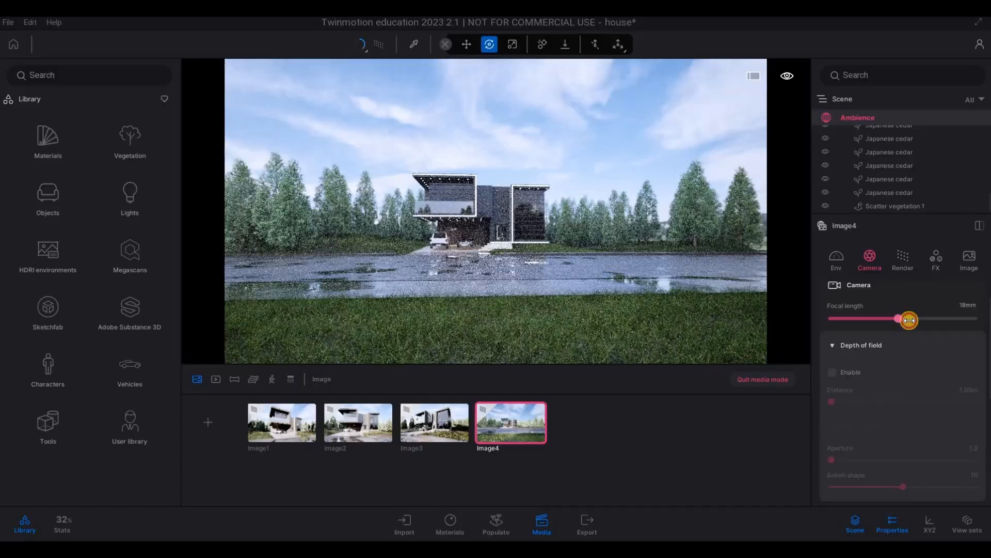
{"action": "left_click_drag", "start_coordinate": [909, 320], "coordinate": [921, 318]}
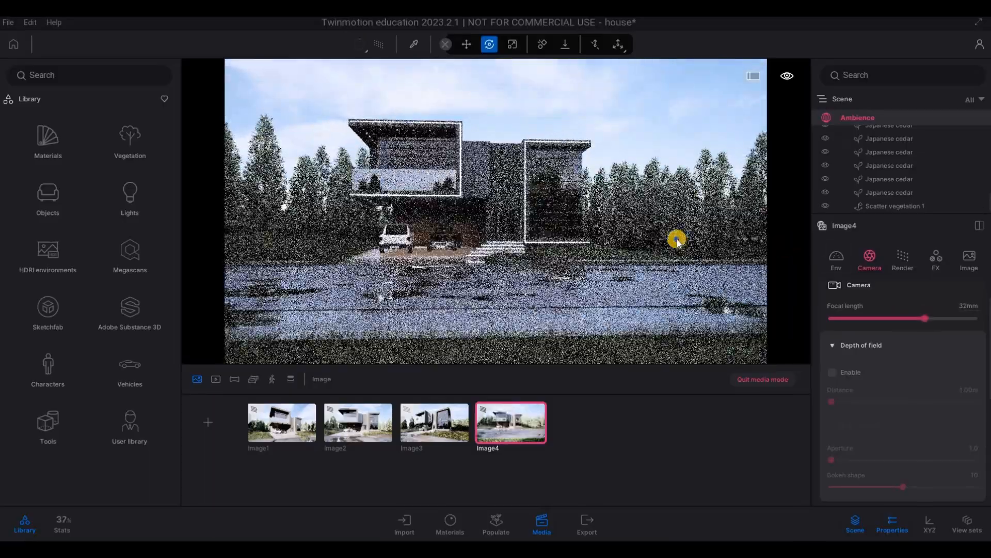
{"action": "key", "text": "d"}
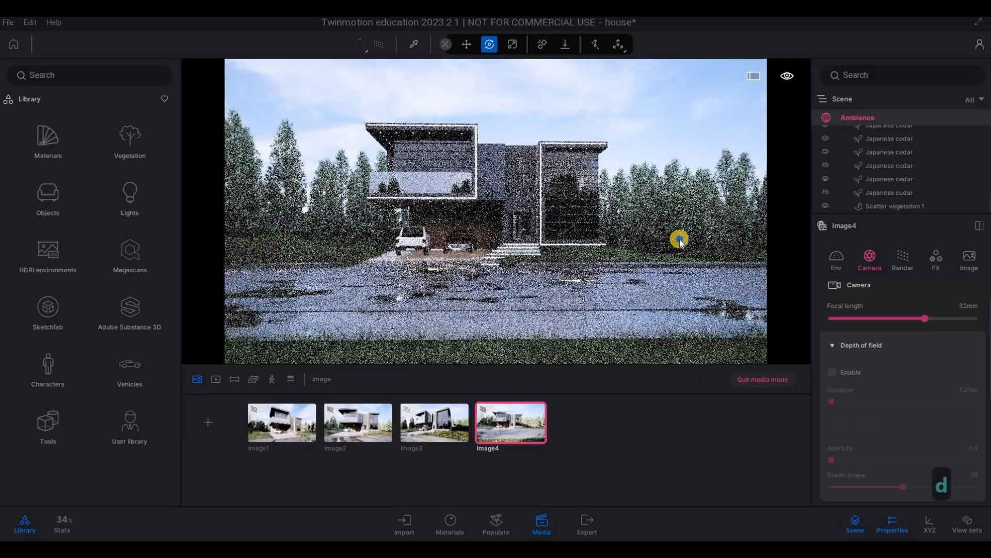
{"action": "left_click", "coordinate": [925, 319]}
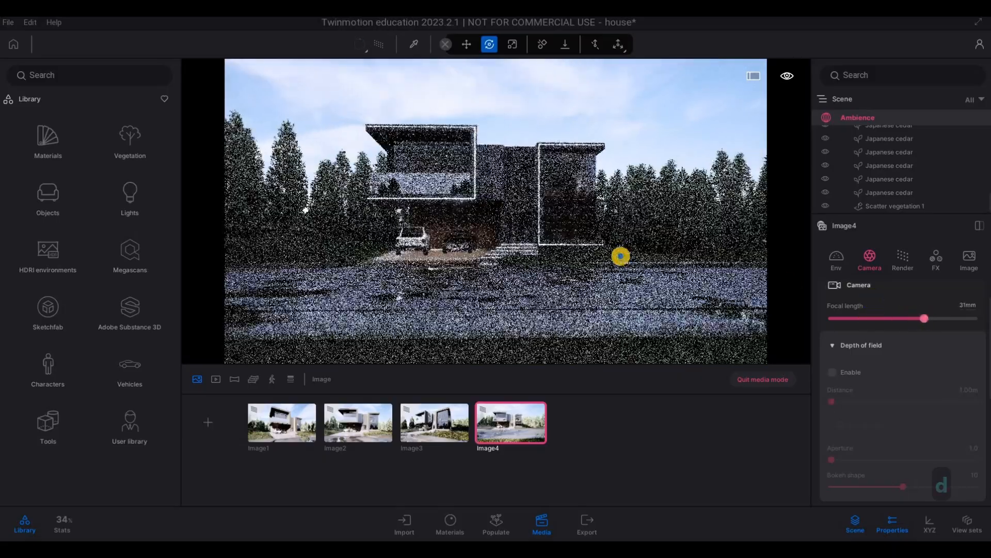
{"action": "key", "text": "w"}
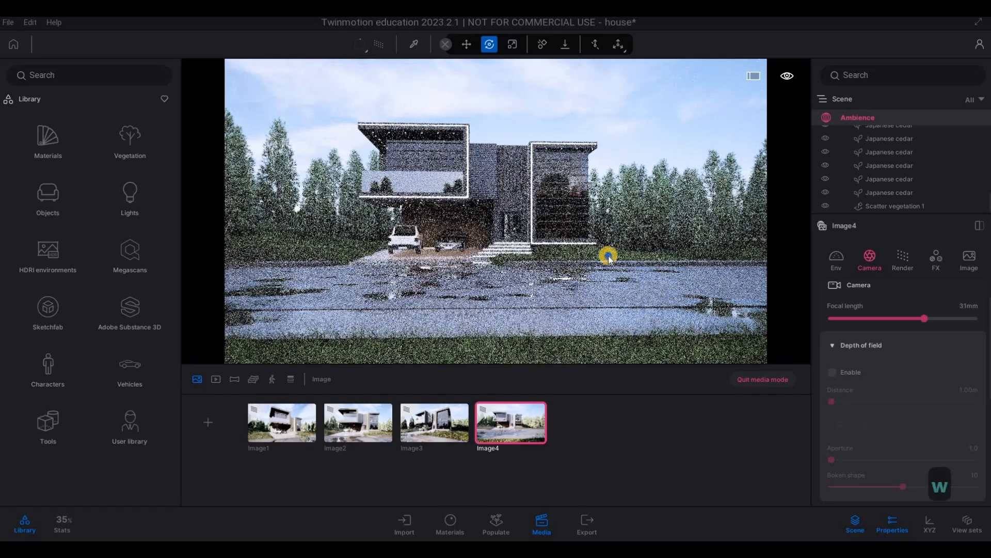
{"action": "right_click_drag", "start_coordinate": [538, 303], "coordinate": [531, 303]}
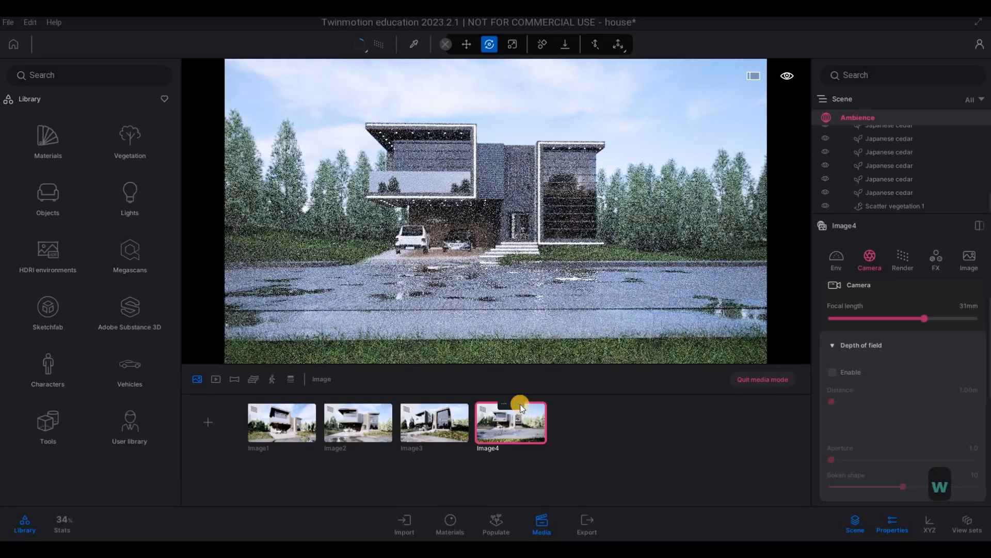
{"action": "left_click", "coordinate": [521, 405]}
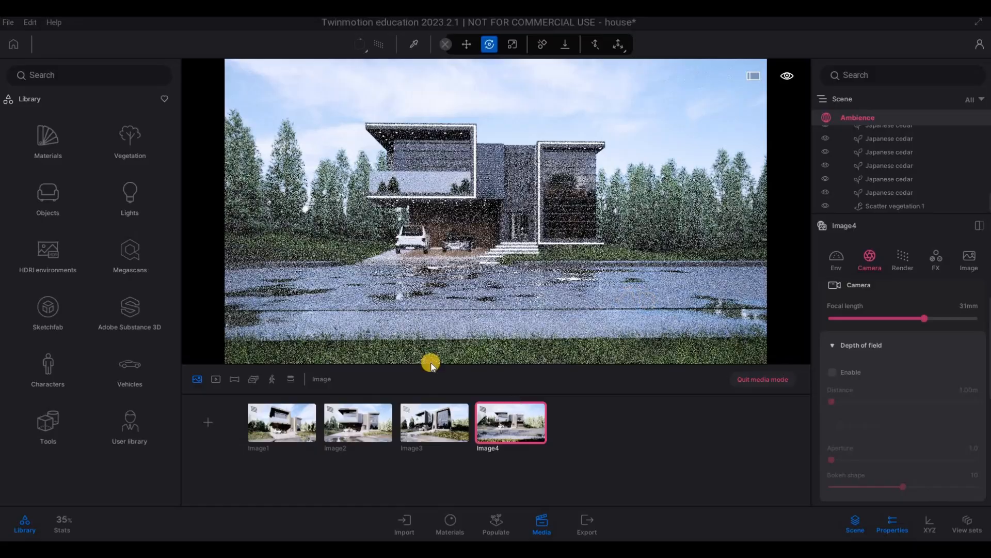
Step: Try a more distant and frontal camera position for Image3
{"action": "left_click", "coordinate": [435, 416]}
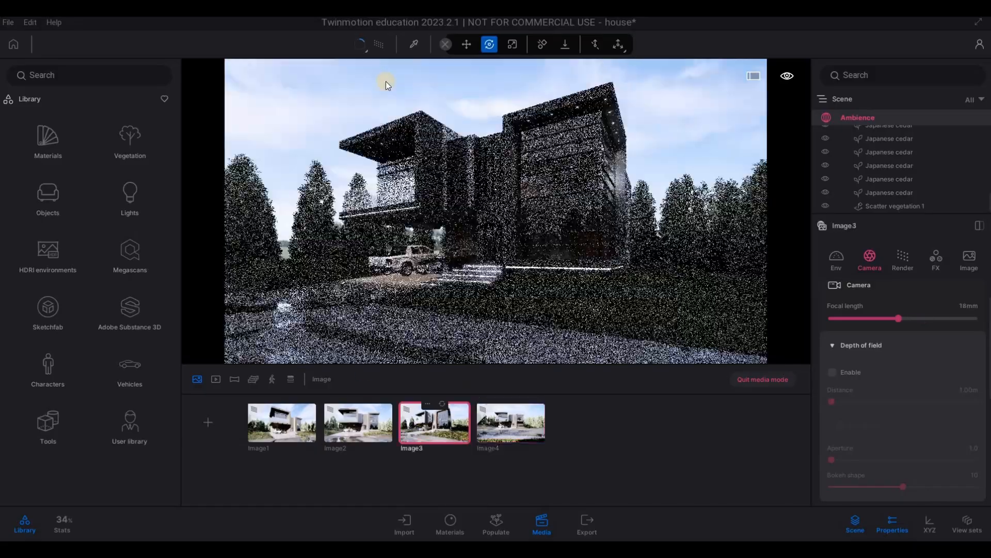
{"action": "key", "text": "a"}
{"action": "key", "text": "a"}
{"action": "key", "text": "a"}
{"action": "key", "text": "a"}
{"action": "key", "text": "a"}
{"action": "key", "text": "a"}
{"action": "key", "text": "a"}
{"action": "key", "text": "a"}
{"action": "key", "text": "a"}
{"action": "key", "text": "a"}
{"action": "key", "text": "a"}
{"action": "key", "text": "a"}
{"action": "key", "text": "a"}
{"action": "key", "text": "a"}
{"action": "key", "text": "a"}
{"action": "key", "text": "a"}
{"action": "key", "text": "a"}
{"action": "key", "text": "a"}
{"action": "key", "text": "a"}
{"action": "key", "text": "a"}
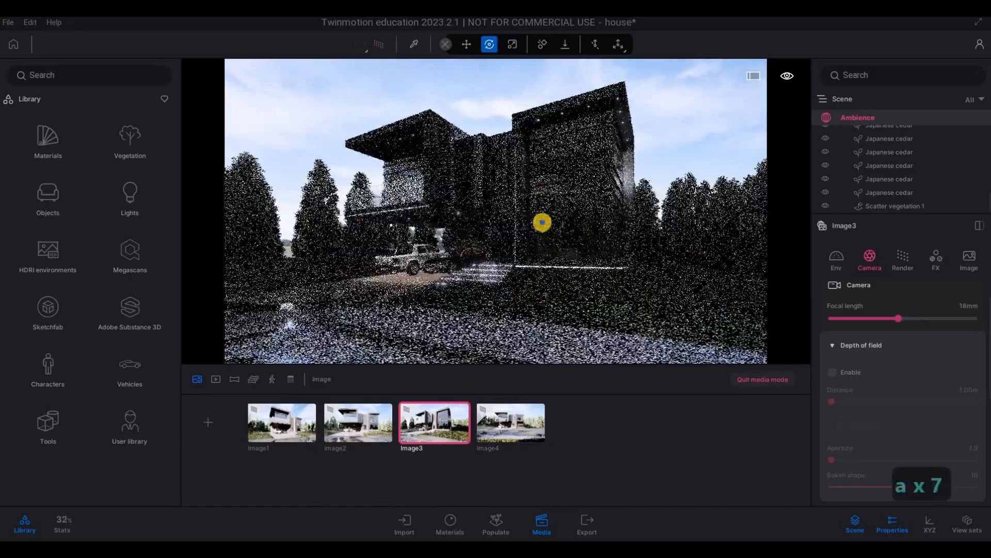
{"action": "key", "text": "s"}
{"action": "key", "text": "q"}
{"action": "key", "text": "a"}
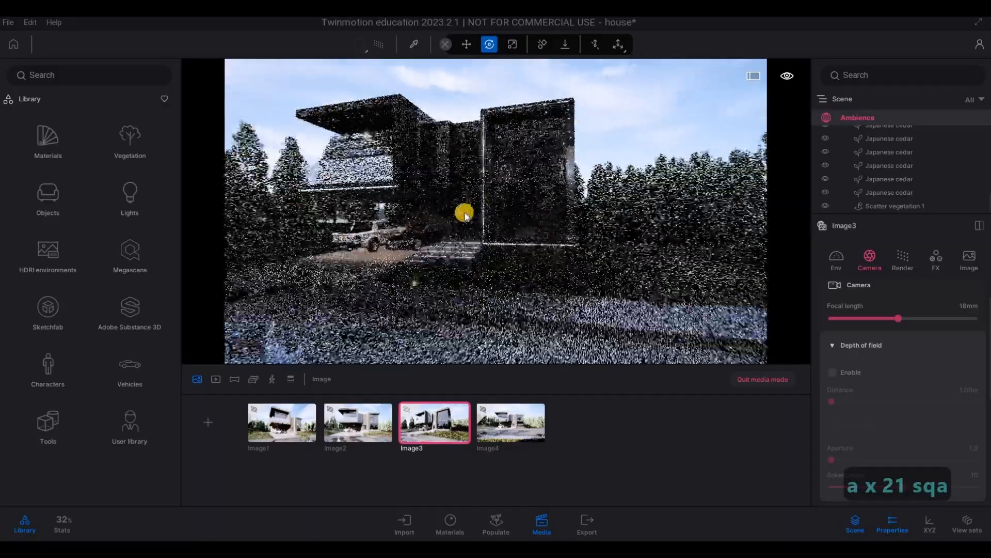
{"action": "key", "text": "a"}
{"action": "key", "text": "a"}
{"action": "key", "text": "a"}
{"action": "key", "text": "s"}
{"action": "key", "text": "s"}
{"action": "key", "text": "s"}
{"action": "key", "text": "s"}
{"action": "key", "text": "s"}
{"action": "key", "text": "s"}
{"action": "key", "text": "s"}
{"action": "key", "text": "s"}
{"action": "key", "text": "s"}
{"action": "key", "text": "s"}
{"action": "key", "text": "s"}
{"action": "key", "text": "s"}
{"action": "key", "text": "s"}
{"action": "key", "text": "s"}
{"action": "key", "text": "s"}
{"action": "key", "text": "s"}
{"action": "key", "text": "s"}
{"action": "key", "text": "s"}
{"action": "key", "text": "s"}
{"action": "key", "text": "s"}
{"action": "key", "text": "s"}
{"action": "key", "text": "s"}
{"action": "key", "text": "s"}
{"action": "key", "text": "s"}
{"action": "key", "text": "s"}
{"action": "key", "text": "s"}
{"action": "key", "text": "s"}
{"action": "key", "text": "s"}
{"action": "key", "text": "s"}
{"action": "key", "text": "s"}
{"action": "key", "text": "s"}
{"action": "key", "text": "s"}
{"action": "key", "text": "s"}
{"action": "key", "text": "s"}
{"action": "key", "text": "s"}
{"action": "key", "text": "s"}
{"action": "key", "text": "s"}
{"action": "key", "text": "s"}
{"action": "key", "text": "s"}
{"action": "key", "text": "s"}
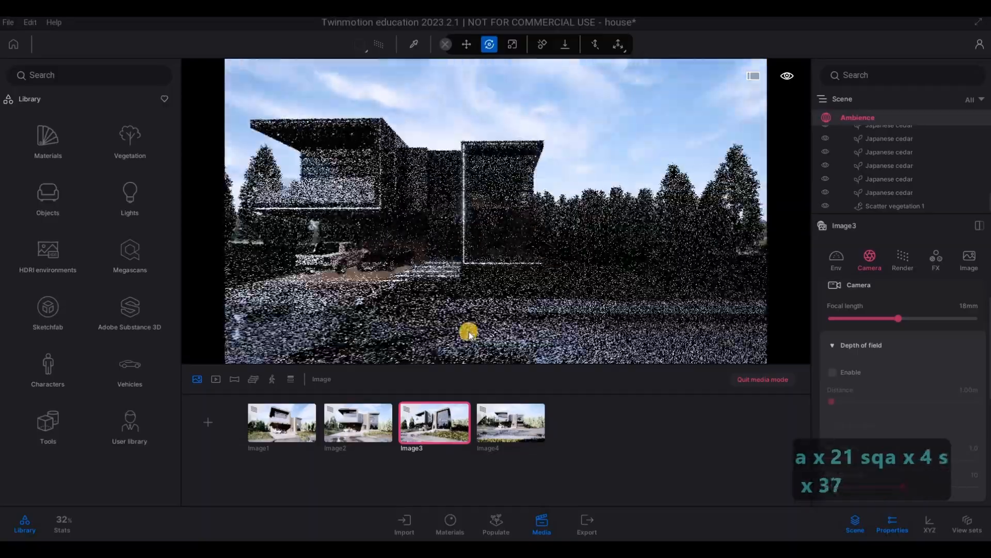
Step: Review the saved framings of Image4, Image3 and Image1
{"action": "left_click", "coordinate": [478, 422]}
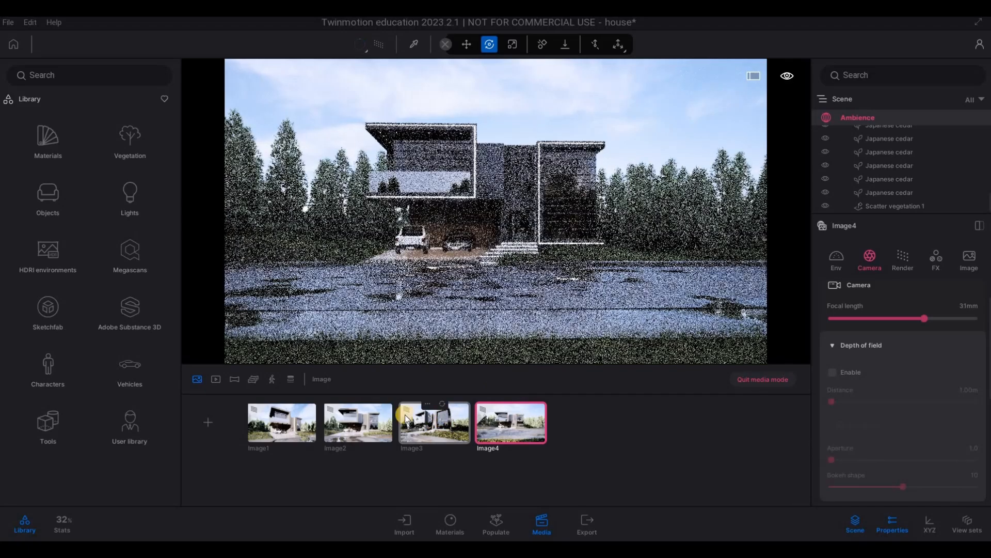
{"action": "left_click", "coordinate": [443, 420]}
{"action": "left_click", "coordinate": [273, 424]}
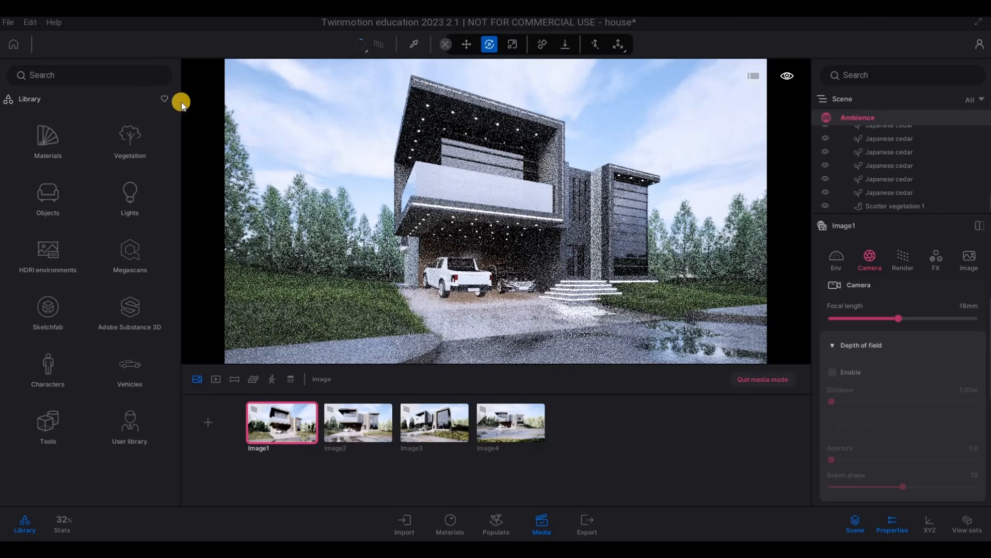
Step: Leave media mode, back the camera away from the house, and set the ambience exposure to 1.20
{"action": "left_click", "coordinate": [757, 380]}
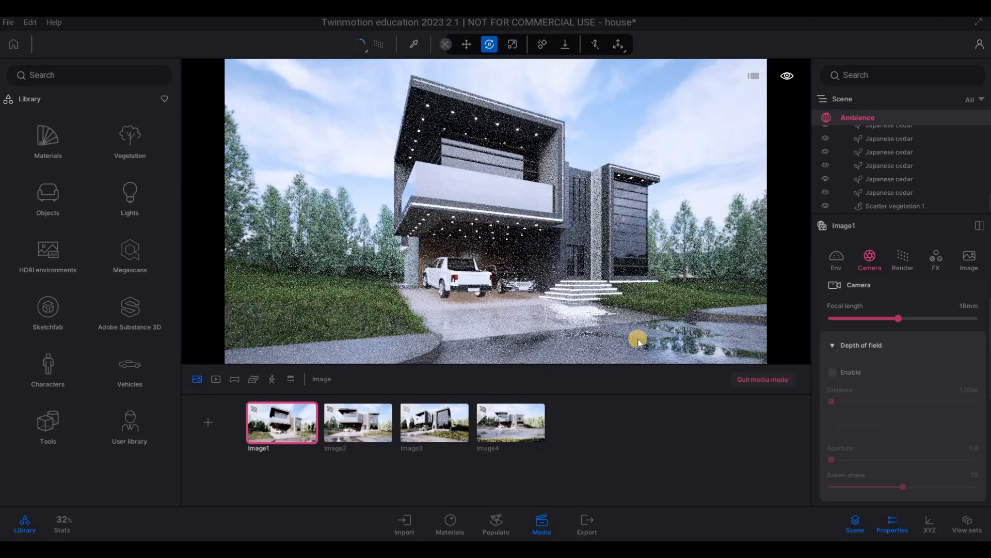
{"action": "key", "text": "s+d"}
{"action": "key", "text": "s+d"}
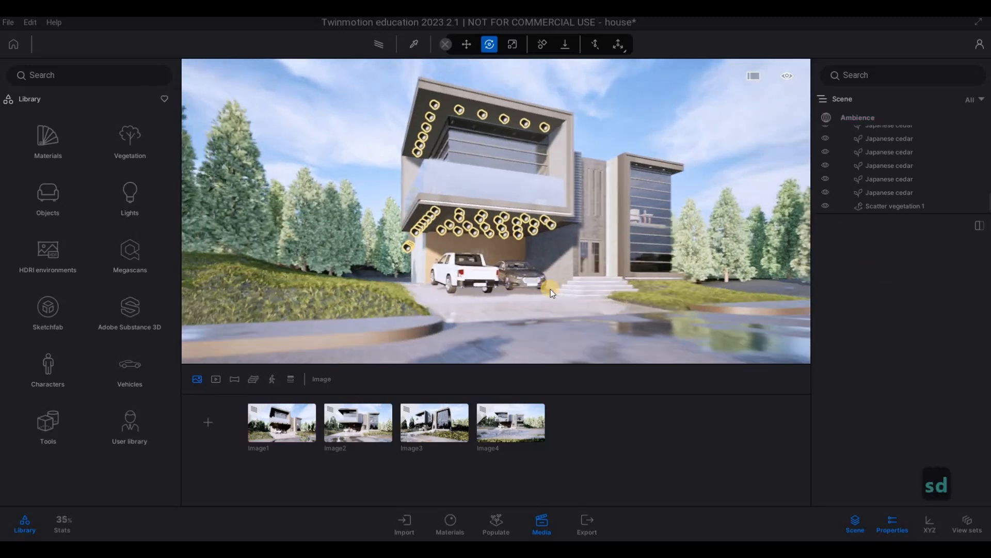
{"action": "key", "text": "q+s"}
{"action": "key", "text": "q+s"}
{"action": "key", "text": "a"}
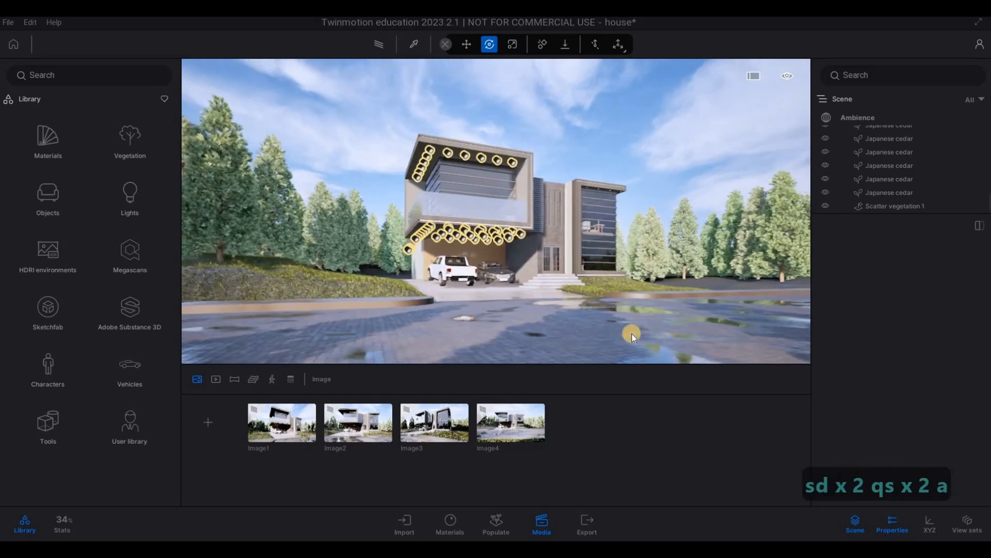
{"action": "left_click", "coordinate": [854, 119]}
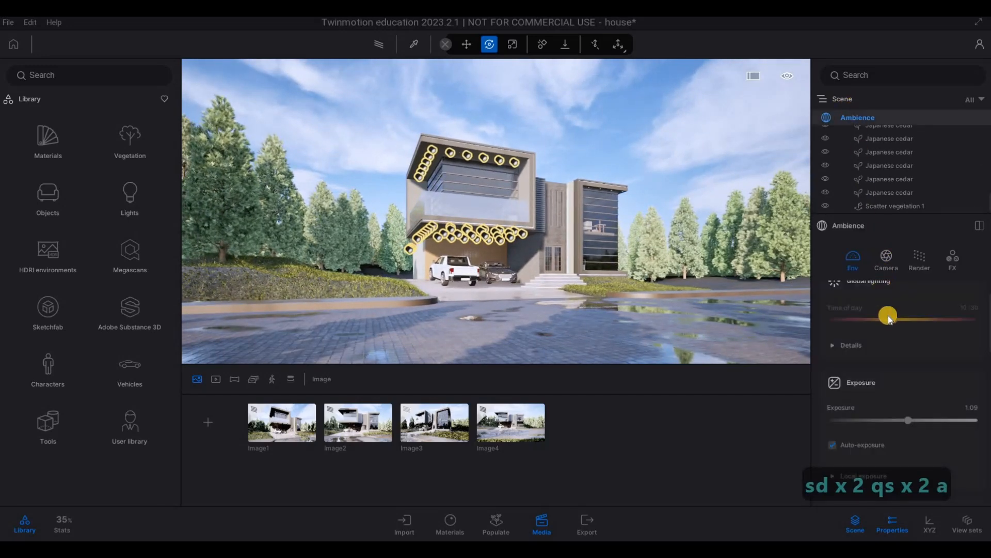
{"action": "left_click_drag", "start_coordinate": [907, 438], "coordinate": [910, 439]}
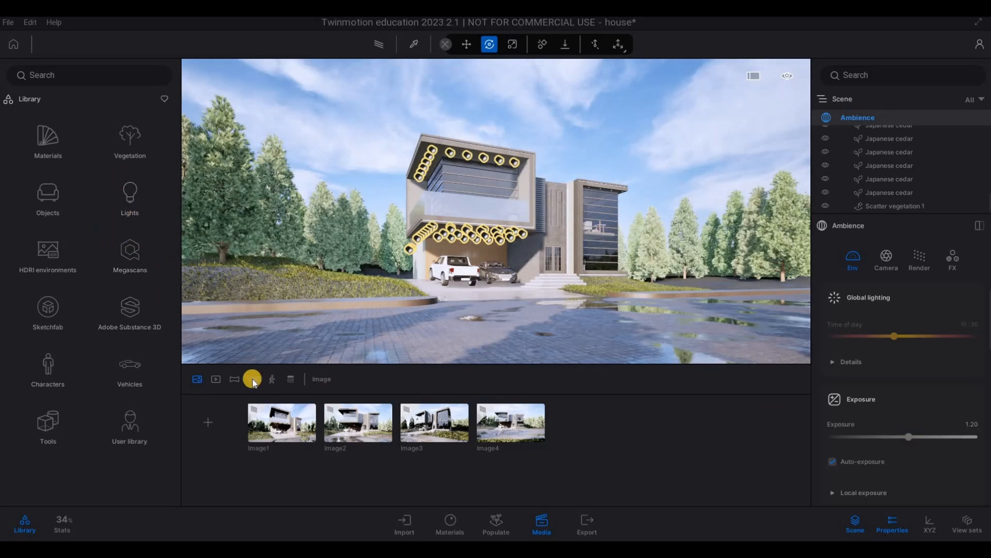
Step: Back the camera across the wet road into the trees and create a first video with that view as its starting keyframe
{"action": "left_click", "coordinate": [236, 380]}
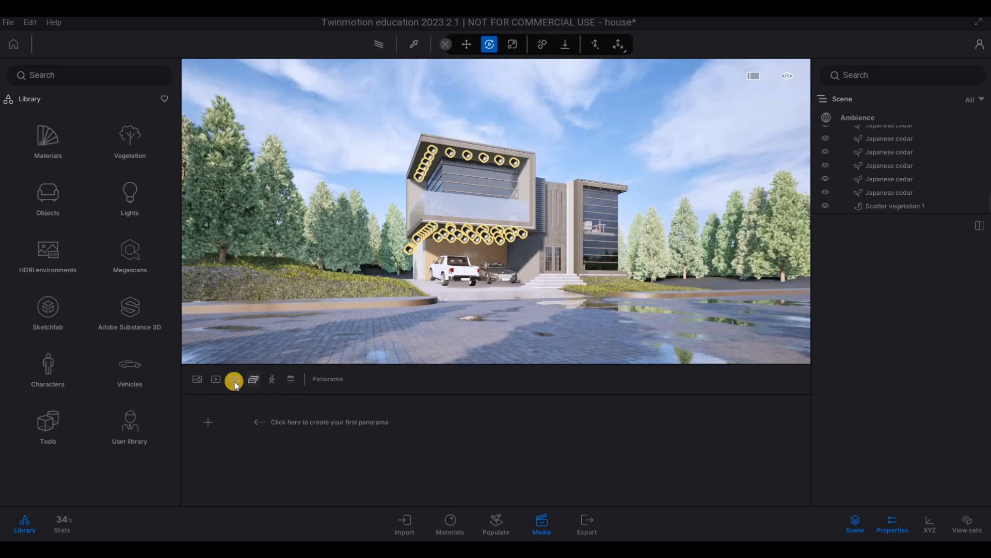
{"action": "left_click", "coordinate": [252, 382]}
{"action": "key", "text": "s"}
{"action": "key", "text": "q"}
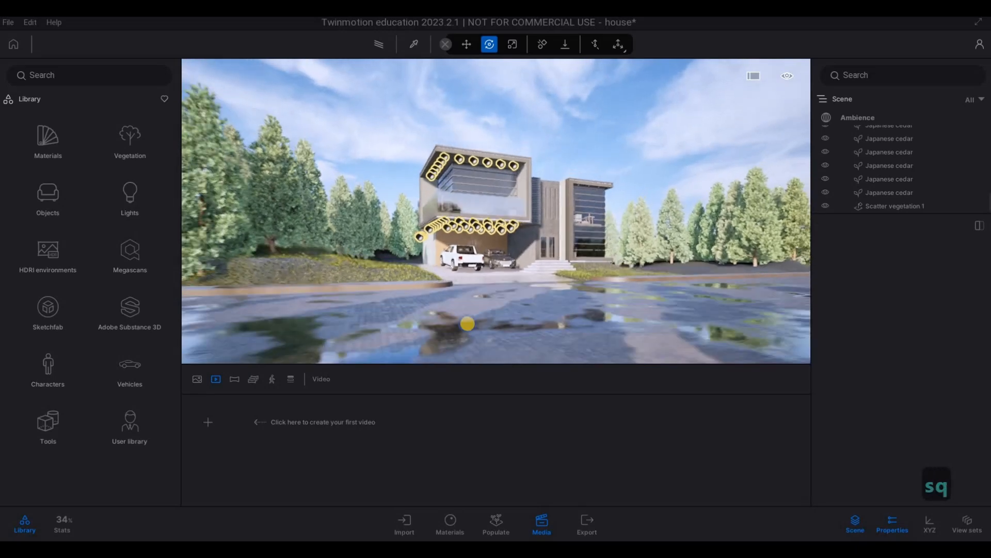
{"action": "key", "text": "s"}
{"action": "key", "text": "s"}
{"action": "key", "text": "s"}
{"action": "key", "text": "s"}
{"action": "key", "text": "s"}
{"action": "key", "text": "s"}
{"action": "key", "text": "q"}
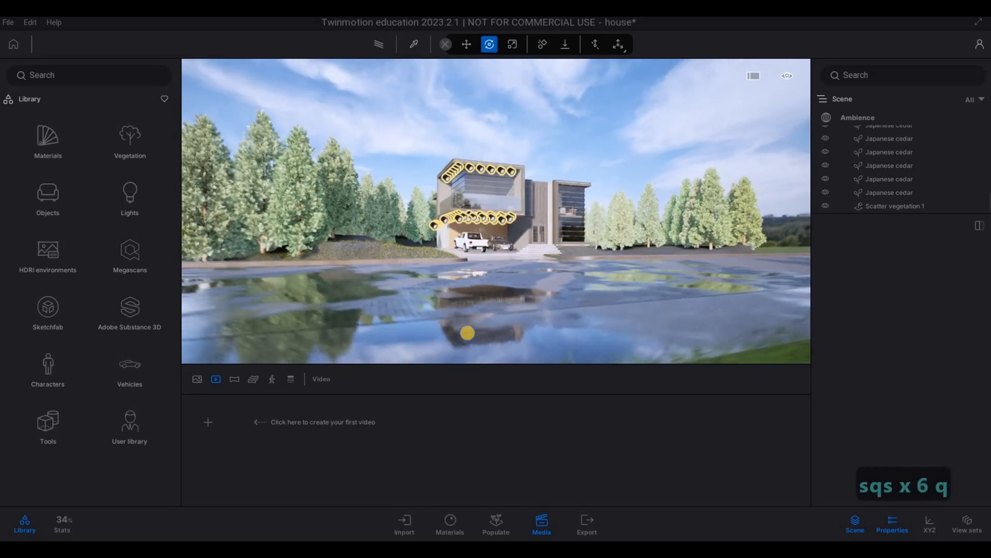
{"action": "key", "text": "s"}
{"action": "key", "text": "w"}
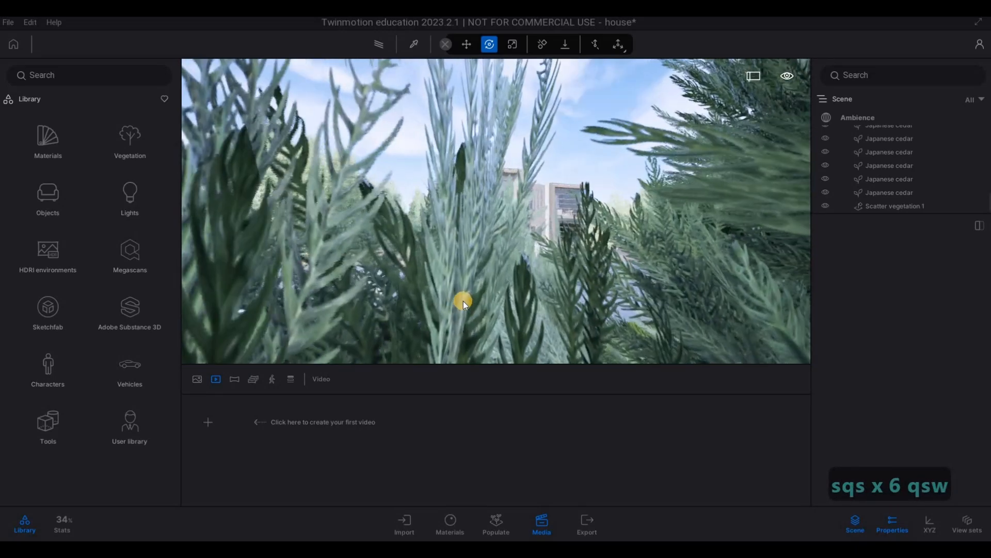
{"action": "key", "text": "s"}
{"action": "left_click", "coordinate": [214, 422]}
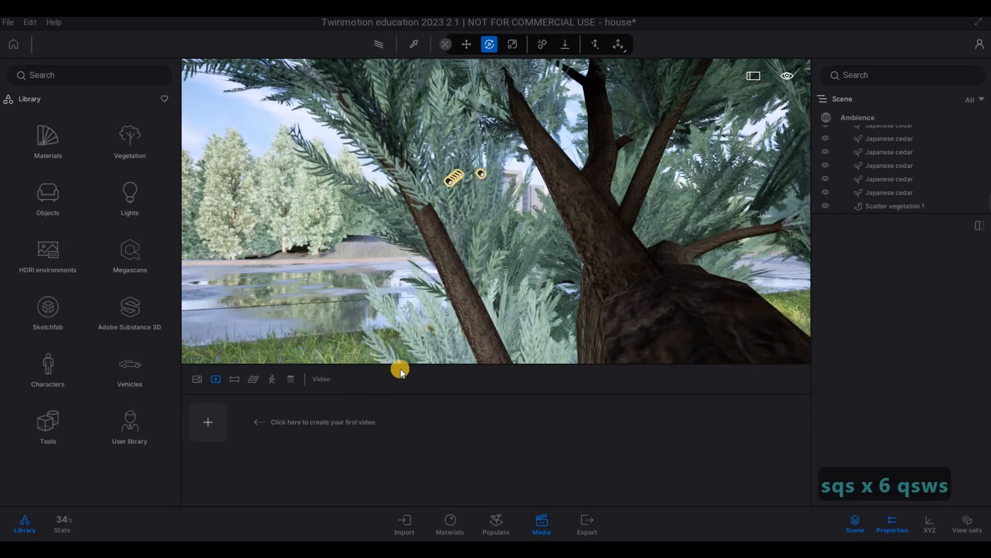
Step: Move the camera forward out of the trees, add that house view as Video part01's second keyframe, and set the part's duration to 7 seconds
{"action": "key", "text": "w"}
{"action": "key", "text": "w"}
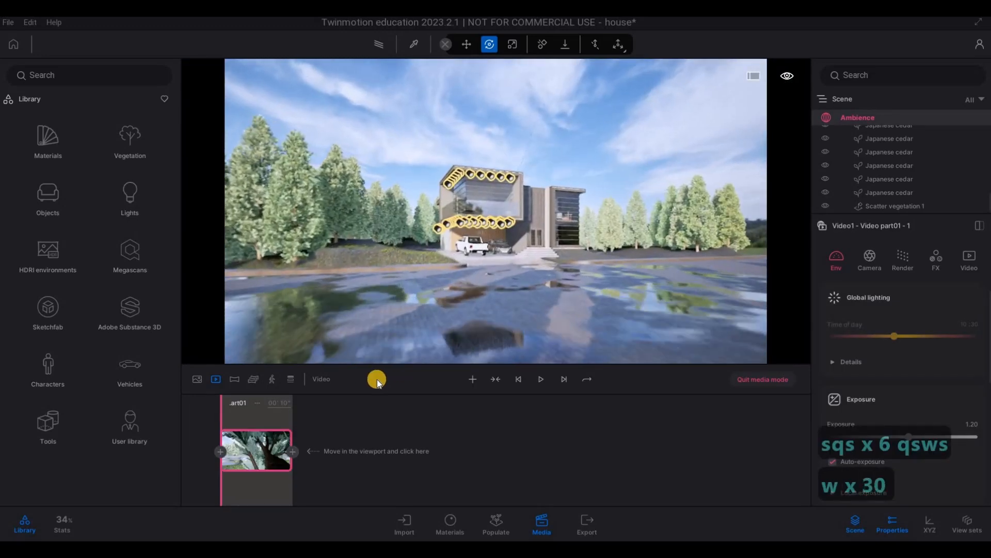
{"action": "key", "text": "w"}
{"action": "left_click", "coordinate": [296, 451]}
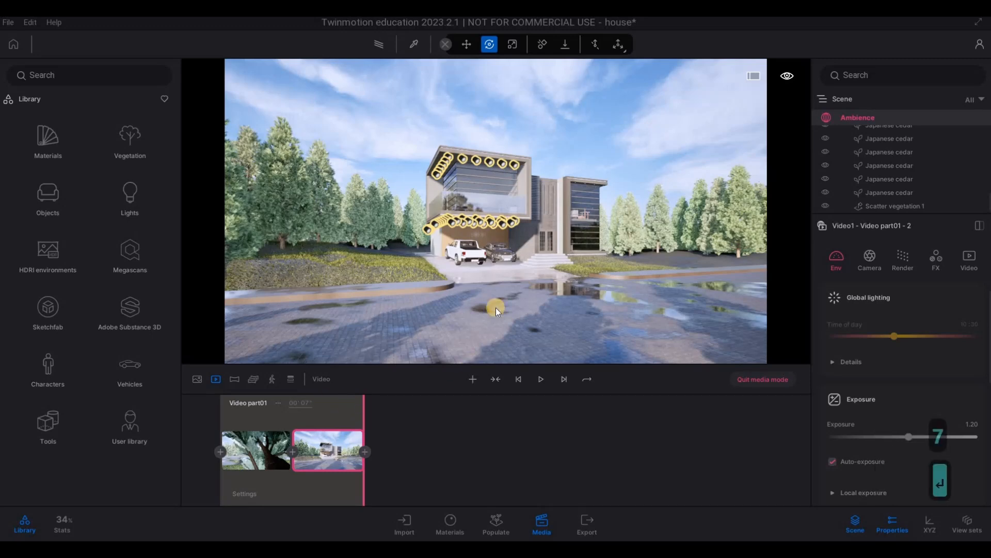
Step: Bring the camera close to the driveway and garage front, and add that view as a new video part
{"action": "key", "text": "d"}
{"action": "key", "text": "d"}
{"action": "key", "text": "d"}
{"action": "key", "text": "d"}
{"action": "key", "text": "d"}
{"action": "key", "text": "d"}
{"action": "key", "text": "d"}
{"action": "key", "text": "w"}
{"action": "key", "text": "w"}
{"action": "key", "text": "w"}
{"action": "key", "text": "w"}
{"action": "key", "text": "w"}
{"action": "key", "text": "w"}
{"action": "key", "text": "w"}
{"action": "key", "text": "w"}
{"action": "key", "text": "w"}
{"action": "key", "text": "w"}
{"action": "key", "text": "w"}
{"action": "key", "text": "w"}
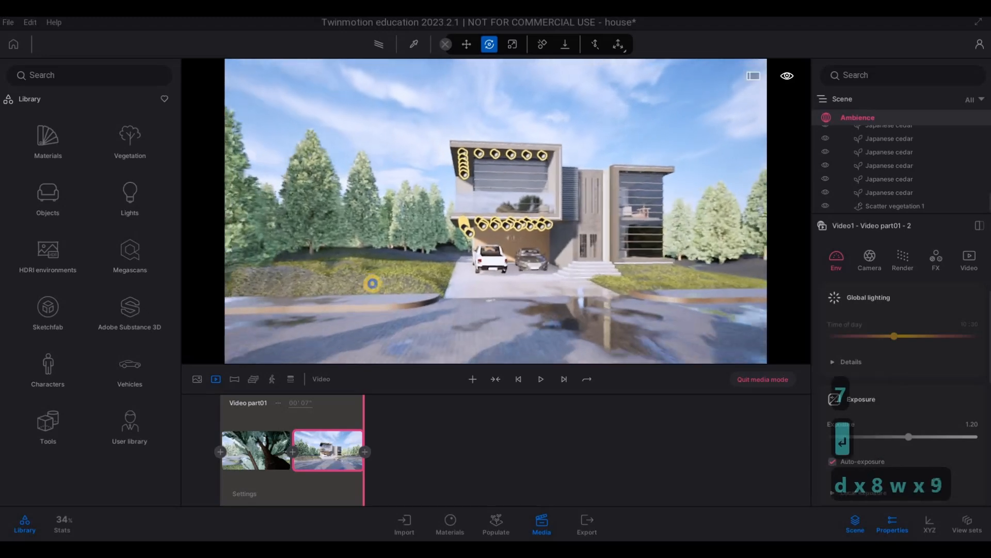
{"action": "key", "text": "d"}
{"action": "key", "text": "e"}
{"action": "key", "text": "a"}
{"action": "key", "text": "w"}
{"action": "key", "text": "a"}
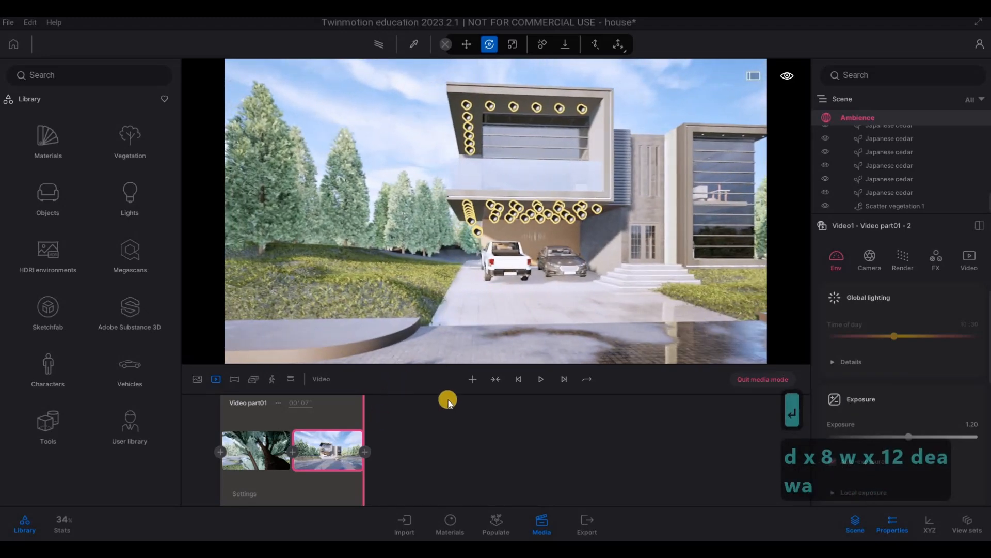
{"action": "left_click", "coordinate": [470, 380]}
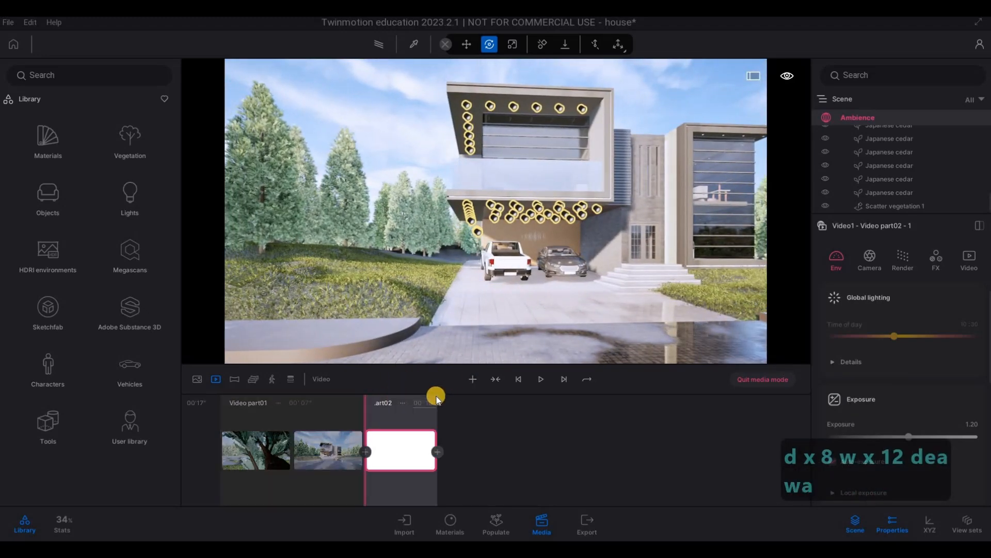
{"action": "key", "text": "d"}
{"action": "key", "text": "d"}
{"action": "key", "text": "d"}
{"action": "key", "text": "d"}
{"action": "key", "text": "d"}
{"action": "key", "text": "d"}
{"action": "key", "text": "d"}
{"action": "key", "text": "d"}
{"action": "key", "text": "d"}
{"action": "key", "text": "d"}
{"action": "key", "text": "d"}
{"action": "key", "text": "d"}
{"action": "key", "text": "d"}
{"action": "key", "text": "d"}
{"action": "key", "text": "d"}
{"action": "key", "text": "d"}
{"action": "key", "text": "d"}
{"action": "key", "text": "d"}
{"action": "key", "text": "d"}
{"action": "key", "text": "d"}
{"action": "key", "text": "d"}
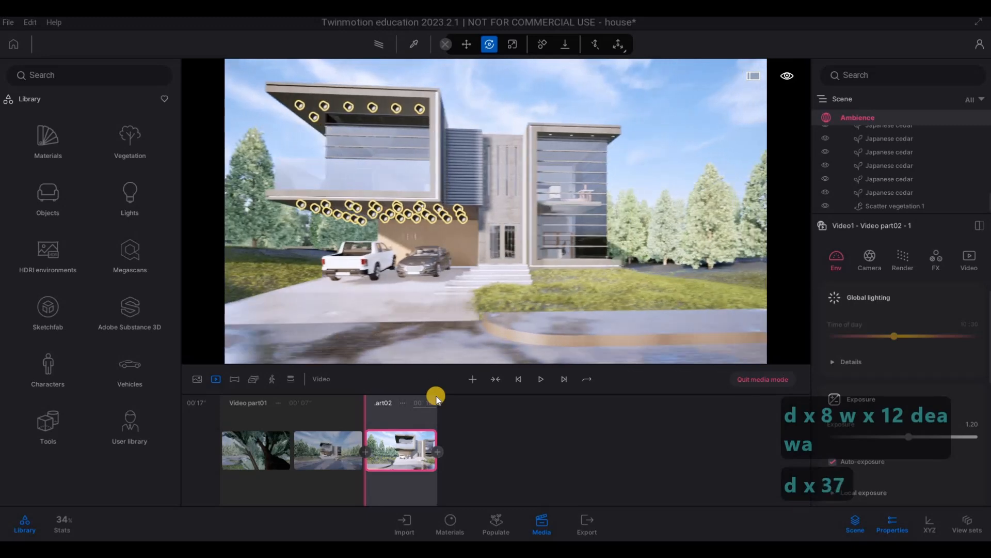
{"action": "key", "text": "d"}
{"action": "key", "text": "d"}
{"action": "key", "text": "d"}
{"action": "key", "text": "d"}
{"action": "key", "text": "d"}
{"action": "key", "text": "d"}
{"action": "key", "text": "d"}
{"action": "key", "text": "d"}
{"action": "key", "text": "d"}
{"action": "key", "text": "d"}
{"action": "key", "text": "d"}
{"action": "key", "text": "d"}
{"action": "key", "text": "d"}
{"action": "key", "text": "d"}
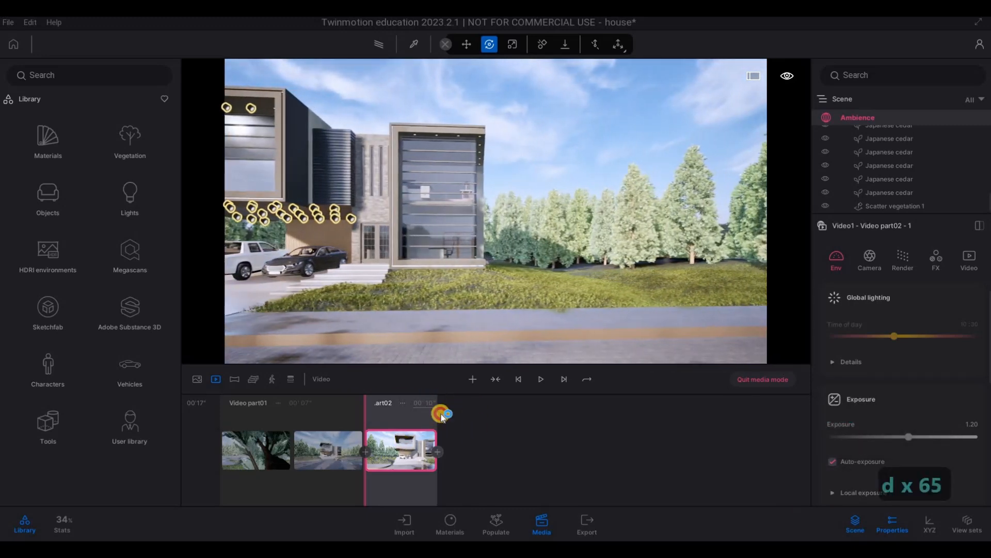
Step: Reframe the driveway and garage front with more trees beside the house, and update Video part02's first keyframe
{"action": "right_click", "coordinate": [445, 318]}
{"action": "right_click_drag", "start_coordinate": [436, 316], "coordinate": [435, 318]}
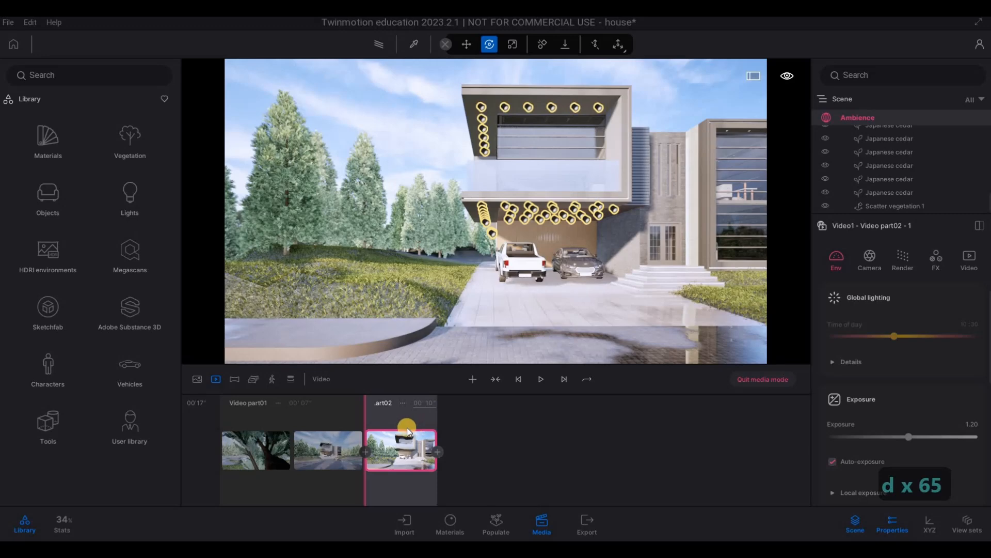
{"action": "left_click", "coordinate": [411, 431]}
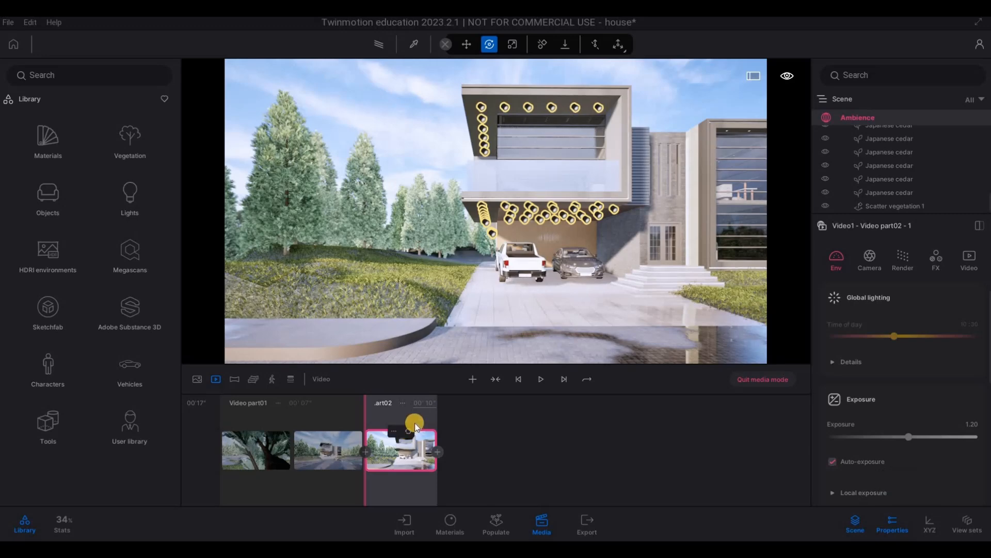
Step: Slide the camera right along the facade past the glazed wing, add it as Video part02's second keyframe, and set the duration to 6 seconds
{"action": "key", "text": "d"}
{"action": "key", "text": "d"}
{"action": "key", "text": "d"}
{"action": "key", "text": "d"}
{"action": "key", "text": "d"}
{"action": "key", "text": "d"}
{"action": "key", "text": "d"}
{"action": "key", "text": "d"}
{"action": "key", "text": "d"}
{"action": "key", "text": "d"}
{"action": "key", "text": "d"}
{"action": "key", "text": "d"}
{"action": "key", "text": "d"}
{"action": "key", "text": "d"}
{"action": "key", "text": "d"}
{"action": "key", "text": "d"}
{"action": "key", "text": "d"}
{"action": "key", "text": "d"}
{"action": "key", "text": "d"}
{"action": "key", "text": "d"}
{"action": "key", "text": "d"}
{"action": "key", "text": "d"}
{"action": "key", "text": "d"}
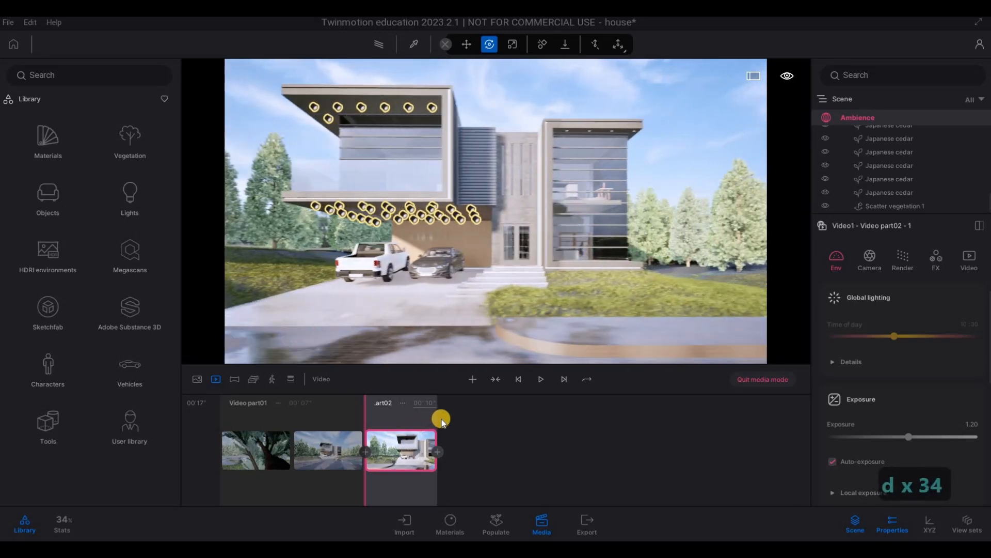
{"action": "key", "text": "d"}
{"action": "key", "text": "d"}
{"action": "key", "text": "d"}
{"action": "key", "text": "d"}
{"action": "key", "text": "d"}
{"action": "key", "text": "d"}
{"action": "key", "text": "d"}
{"action": "key", "text": "d"}
{"action": "key", "text": "d"}
{"action": "key", "text": "d"}
{"action": "key", "text": "d"}
{"action": "key", "text": "d"}
{"action": "key", "text": "d"}
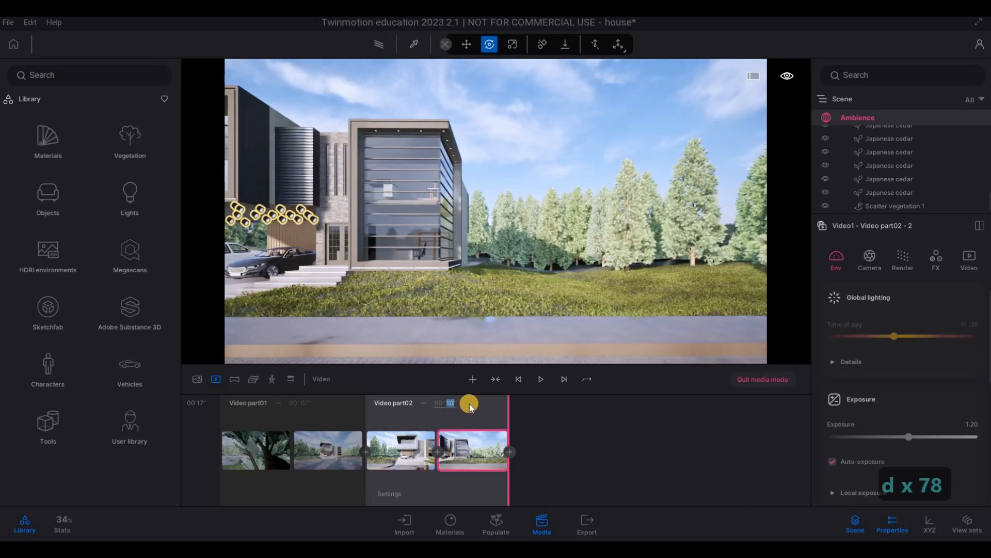
Step: Frame the glazed wing's corner from across the lawn and add that view as a third video part
{"action": "key", "text": "q"}
{"action": "key", "text": "w"}
{"action": "key", "text": "d"}
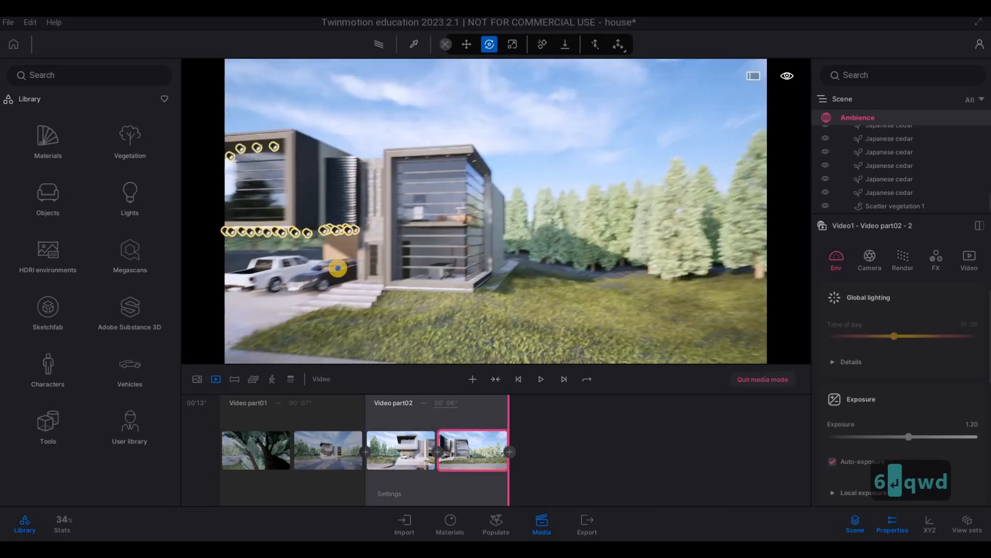
{"action": "key", "text": "d"}
{"action": "key", "text": "e"}
{"action": "key", "text": "w"}
{"action": "key", "text": "w"}
{"action": "key", "text": "q"}
{"action": "key", "text": "q"}
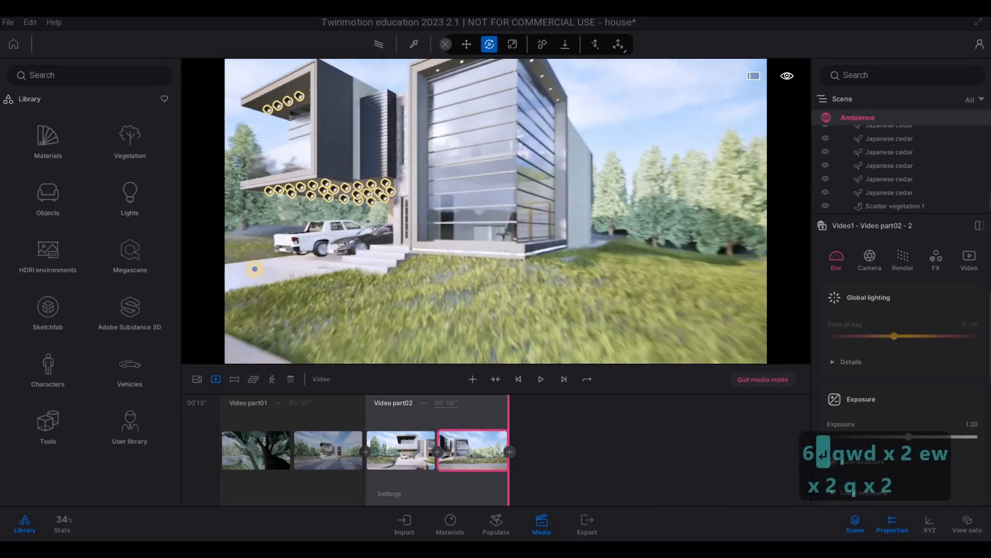
{"action": "key", "text": "s"}
{"action": "key", "text": "s"}
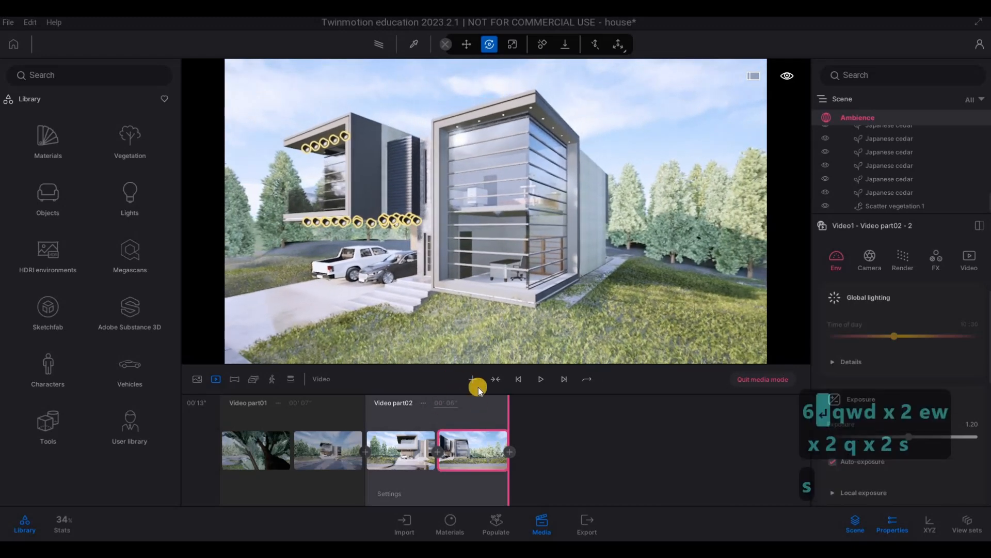
{"action": "left_click", "coordinate": [468, 372]}
Step: Move the camera closer to the glazed corner and update Video part03's first keyframe
{"action": "key", "text": "w"}
{"action": "key", "text": "w"}
{"action": "key", "text": "w"}
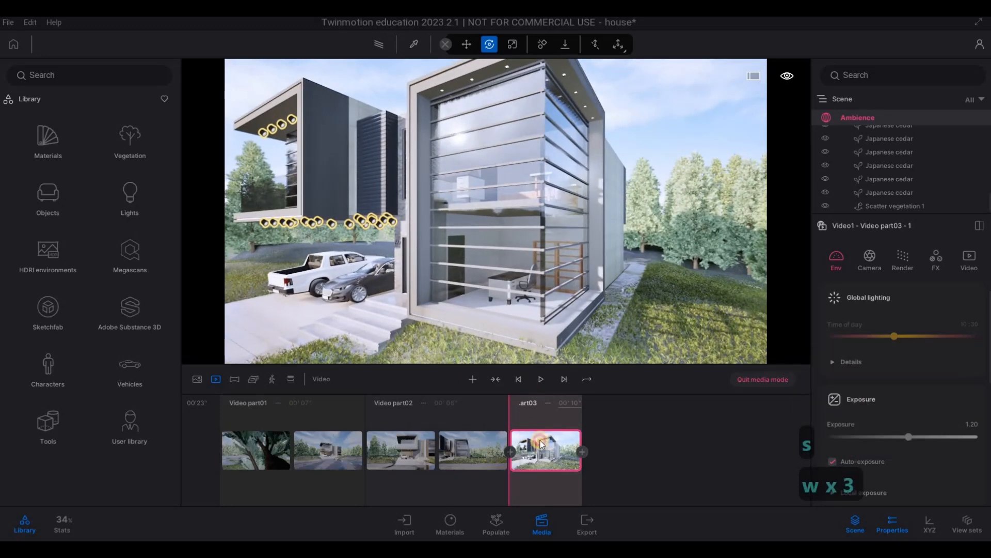
{"action": "key", "text": "w"}
{"action": "key", "text": "w"}
{"action": "key", "text": "w"}
{"action": "key", "text": "w"}
{"action": "key", "text": "w"}
{"action": "key", "text": "w"}
{"action": "key", "text": "w"}
{"action": "key", "text": "w"}
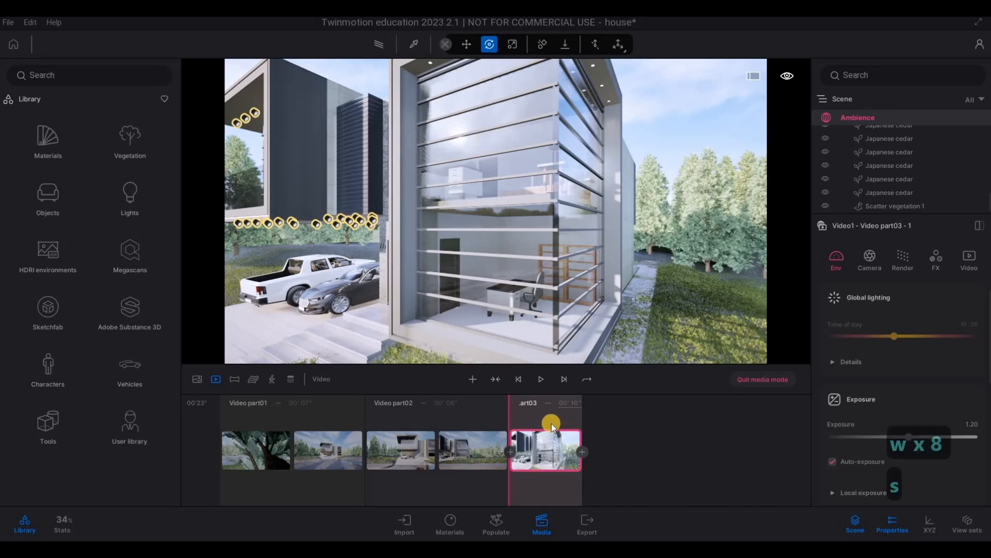
Step: Pull the camera back from the glazed corner, add it as Video part03's second keyframe, and set the duration to 5 seconds
{"action": "key", "text": "s"}
{"action": "key", "text": "s"}
{"action": "key", "text": "s"}
{"action": "key", "text": "s"}
{"action": "key", "text": "s"}
{"action": "key", "text": "s"}
{"action": "key", "text": "s"}
{"action": "key", "text": "s"}
{"action": "key", "text": "s"}
{"action": "key", "text": "s"}
{"action": "key", "text": "s"}
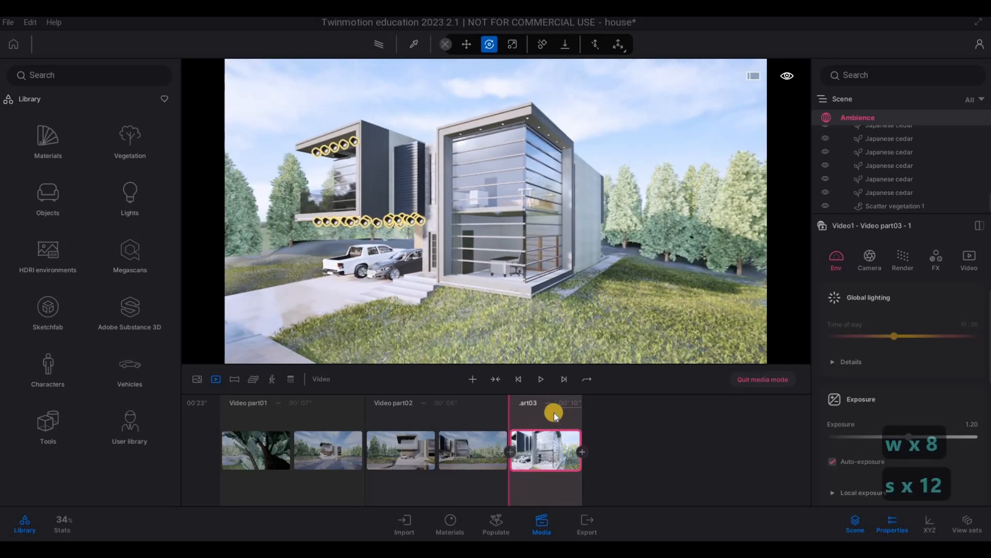
{"action": "left_click", "coordinate": [582, 451]}
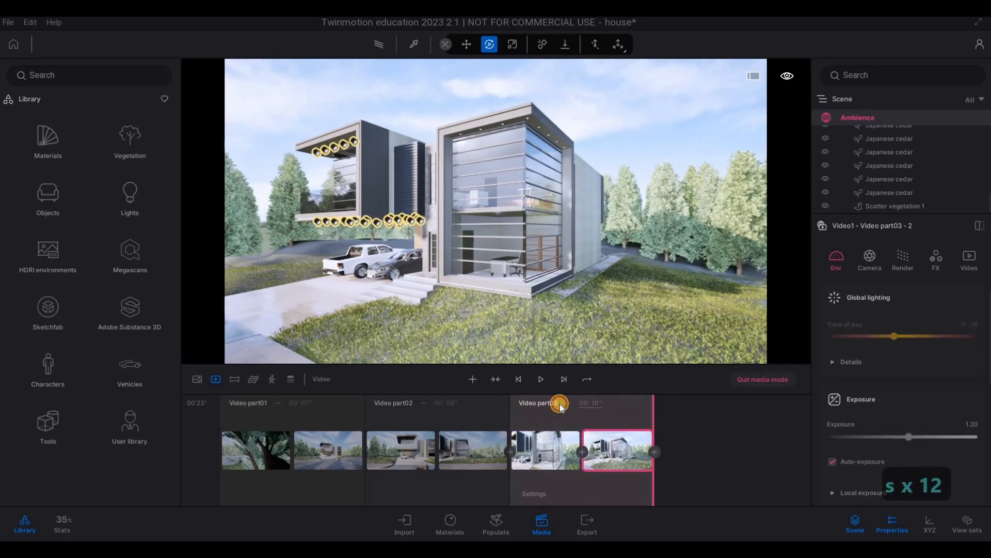
{"action": "key", "text": "Return"}
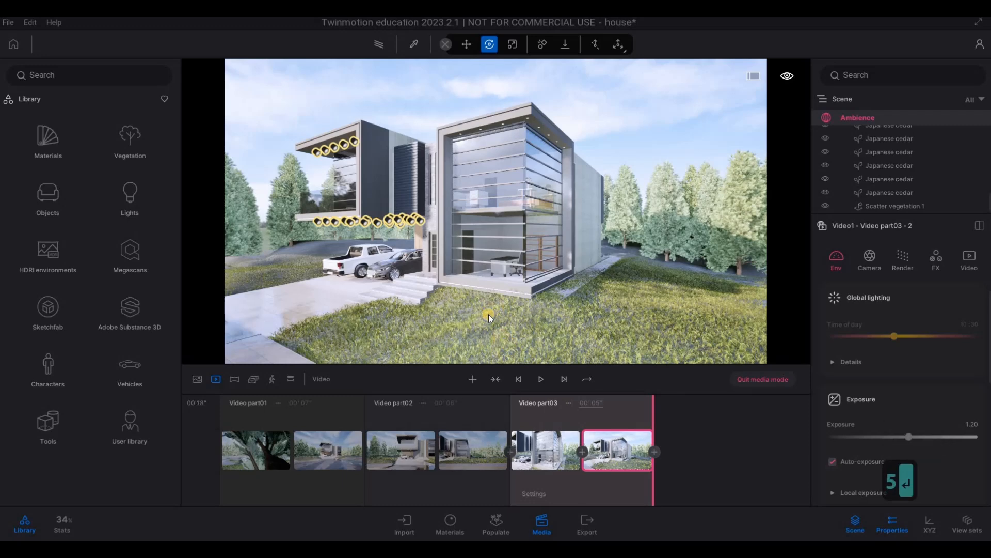
Step: Frame the balcony corner and parked cars from a raised viewpoint and add that view as a fourth video part
{"action": "key", "text": "a"}
{"action": "mouse_move", "coordinate": [467, 312]}
{"action": "right_mouse_down"}
{"action": "mouse_move", "coordinate": [462, 328]}
{"action": "mouse_move", "coordinate": [553, 337]}
{"action": "mouse_move", "coordinate": [458, 321]}
{"action": "mouse_move", "coordinate": [227, 348]}
{"action": "mouse_move", "coordinate": [482, 317]}
{"action": "mouse_move", "coordinate": [477, 301]}
{"action": "mouse_move", "coordinate": [532, 307]}
{"action": "mouse_move", "coordinate": [517, 297]}
{"action": "mouse_move", "coordinate": [586, 287]}
{"action": "mouse_move", "coordinate": [568, 279]}
{"action": "mouse_move", "coordinate": [493, 290]}
{"action": "mouse_move", "coordinate": [489, 280]}
{"action": "mouse_move", "coordinate": [474, 305]}
{"action": "right_mouse_up"}
{"action": "key", "text": "q"}
{"action": "key", "text": "a"}
{"action": "key", "text": "d"}
{"action": "key", "text": "a"}
{"action": "key", "text": "d"}
{"action": "key", "text": "q"}
{"action": "key", "text": "a"}
{"action": "key", "text": "w"}
{"action": "key", "text": "w"}
{"action": "key", "text": "s"}
{"action": "key", "text": "a"}
{"action": "key", "text": "w"}
{"action": "key", "text": "w"}
{"action": "key", "text": "d"}
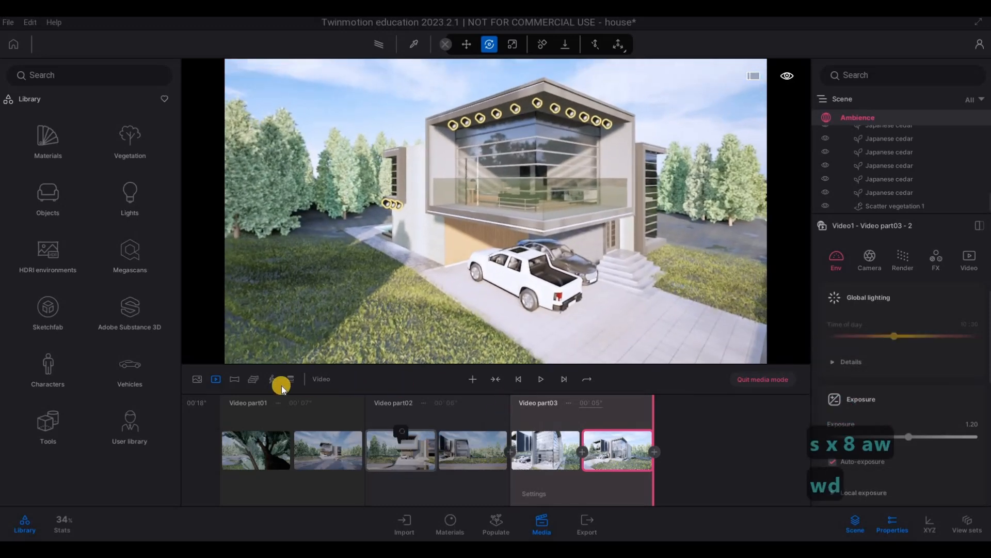
{"action": "left_click", "coordinate": [467, 377]}
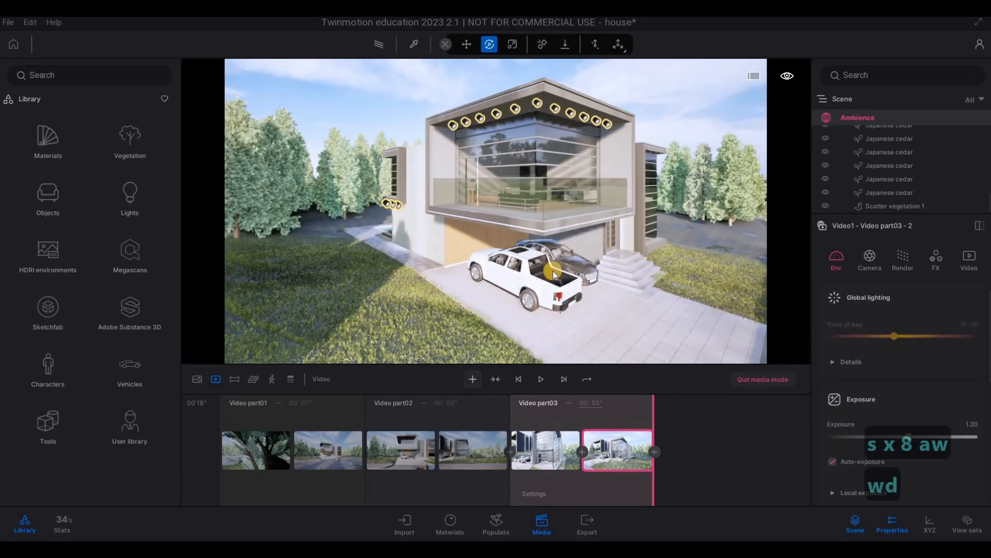
Step: Swing the camera right to face the front facade and add that view as Video part04's second keyframe
{"action": "key", "text": "d"}
{"action": "right_click_drag", "start_coordinate": [379, 252], "coordinate": [509, 264]}
{"action": "key", "text": "d"}
{"action": "key", "text": "d"}
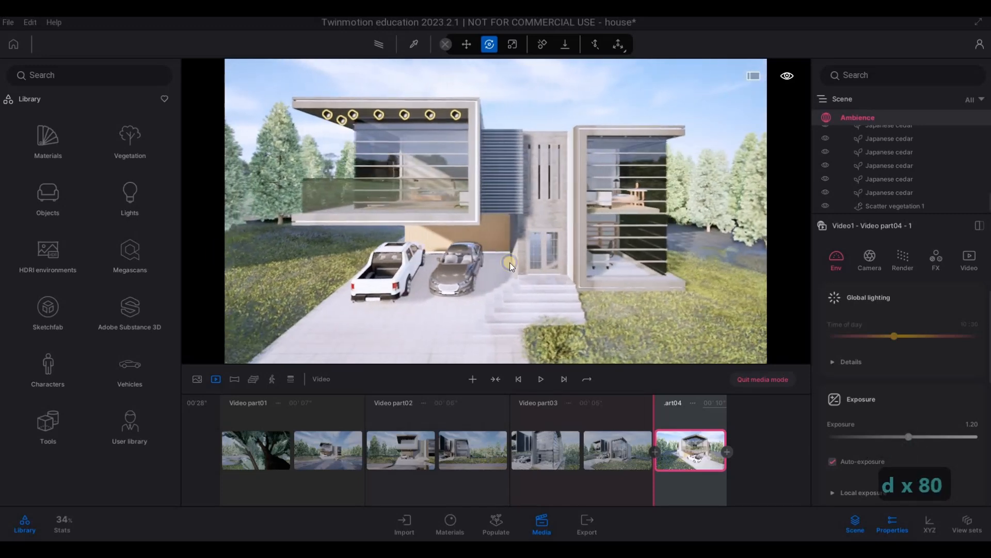
Step: Move the camera around to the glazed wing's corner and add that view as Video part04's third keyframe
{"action": "key", "text": "d"}
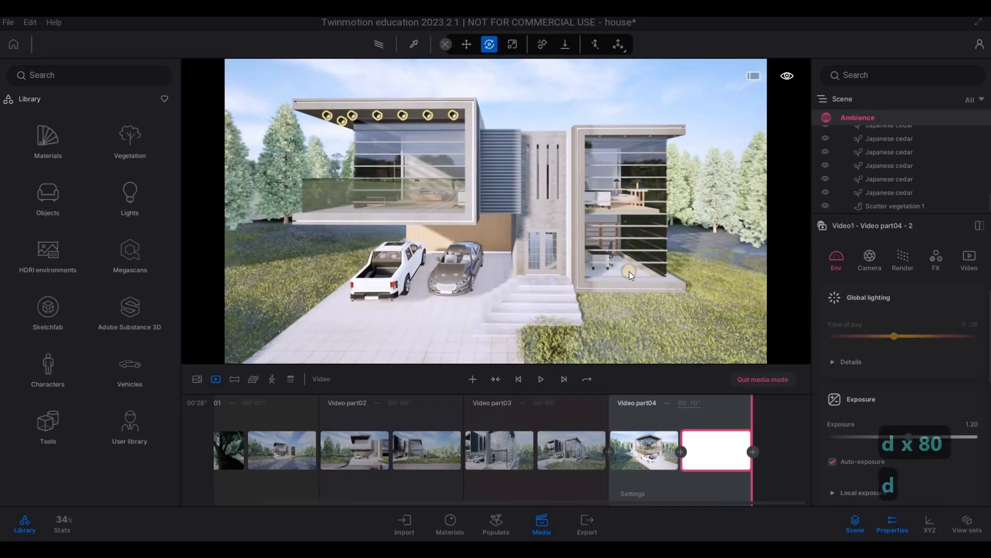
{"action": "right_click_drag", "start_coordinate": [631, 270], "coordinate": [390, 267]}
{"action": "key", "text": "d"}
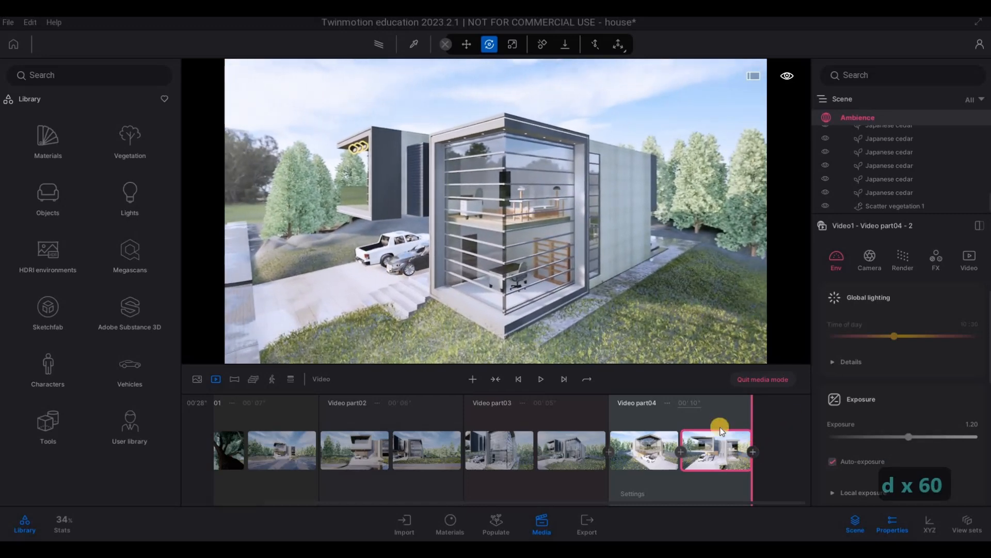
{"action": "left_click", "coordinate": [720, 428]}
Step: Frame the overhanging balcony corner from a low angle with the pickup below and add that view as a fifth video part
{"action": "right_click_drag", "start_coordinate": [566, 267], "coordinate": [773, 246]}
{"action": "key", "text": "a"}
{"action": "key", "text": "w"}
{"action": "right_click_drag", "start_coordinate": [470, 273], "coordinate": [434, 196]}
{"action": "key", "text": "s"}
{"action": "key", "text": "s"}
{"action": "key", "text": "s"}
{"action": "key", "text": "e"}
{"action": "key", "text": "a"}
{"action": "key", "text": "e"}
{"action": "key", "text": "w"}
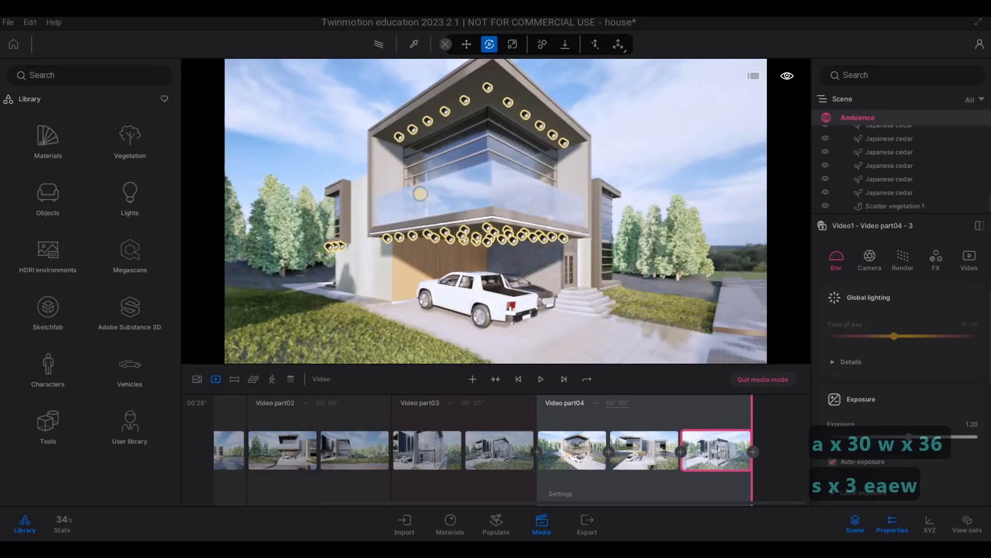
{"action": "key", "text": "w"}
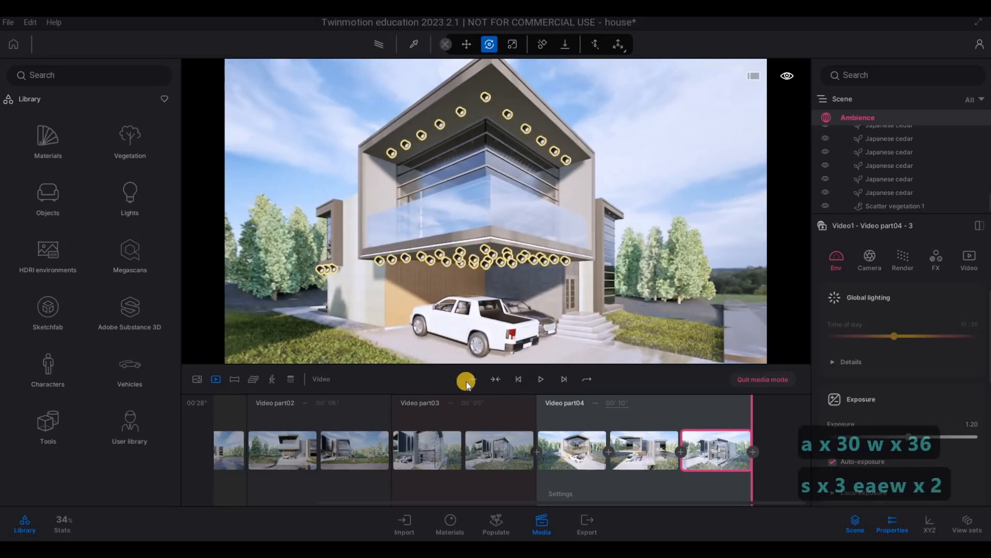
{"action": "left_click", "coordinate": [466, 381]}
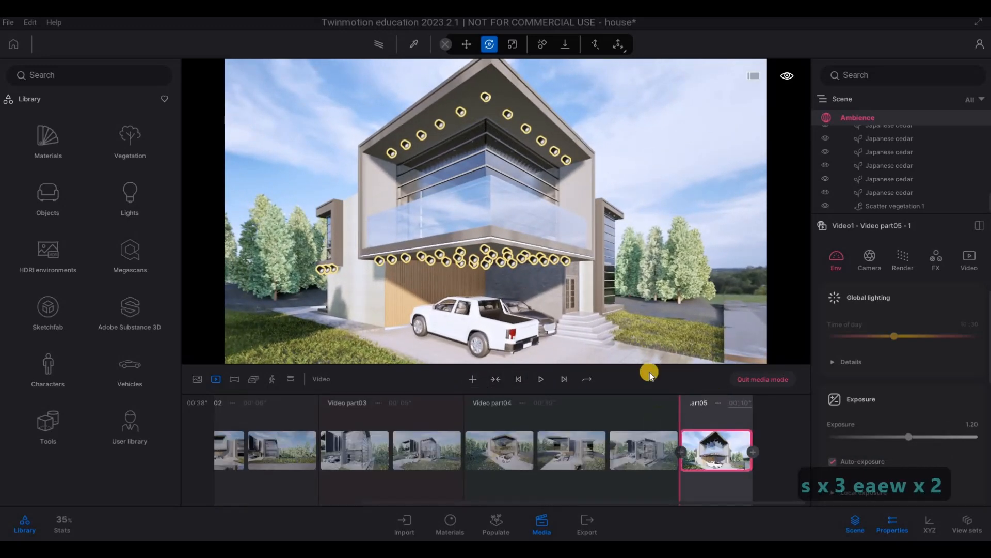
Step: Move the camera closer to the balcony corner, add it as Video part05's second keyframe, and set the duration to 4 seconds
{"action": "key", "text": "w"}
{"action": "key", "text": "w"}
{"action": "key", "text": "w"}
{"action": "key", "text": "w"}
{"action": "key", "text": "w"}
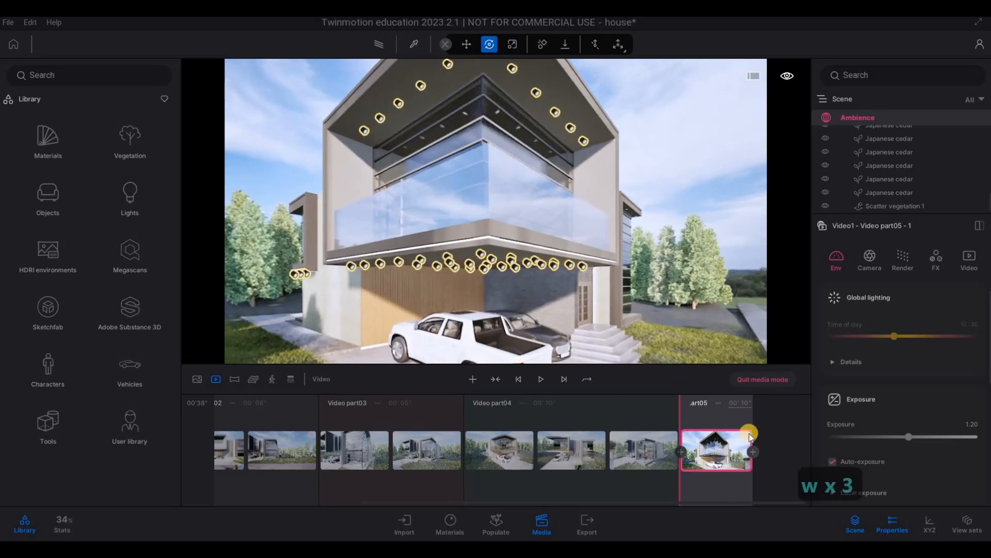
{"action": "key", "text": "w"}
{"action": "left_click", "coordinate": [753, 452]}
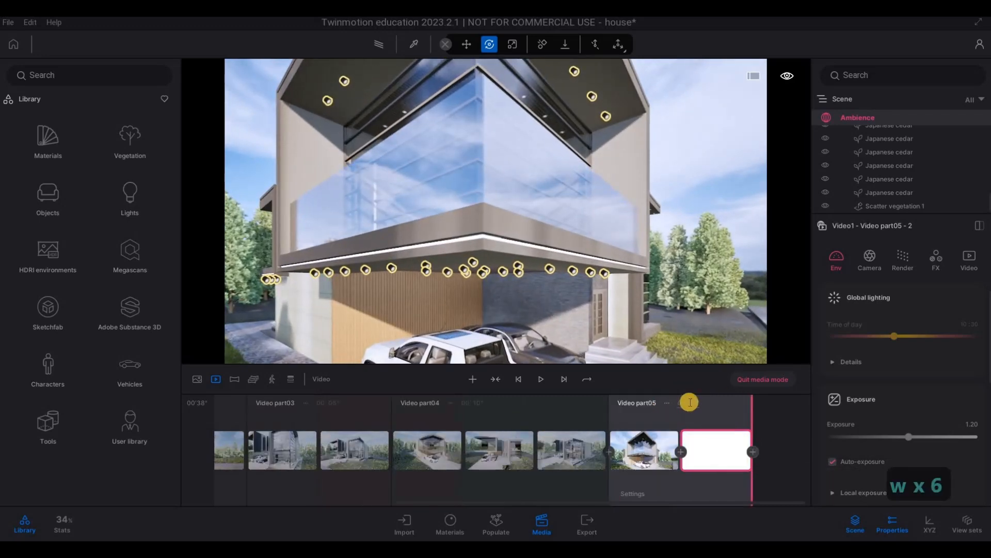
{"action": "type", "text": "4"}
{"action": "key", "text": "Return"}
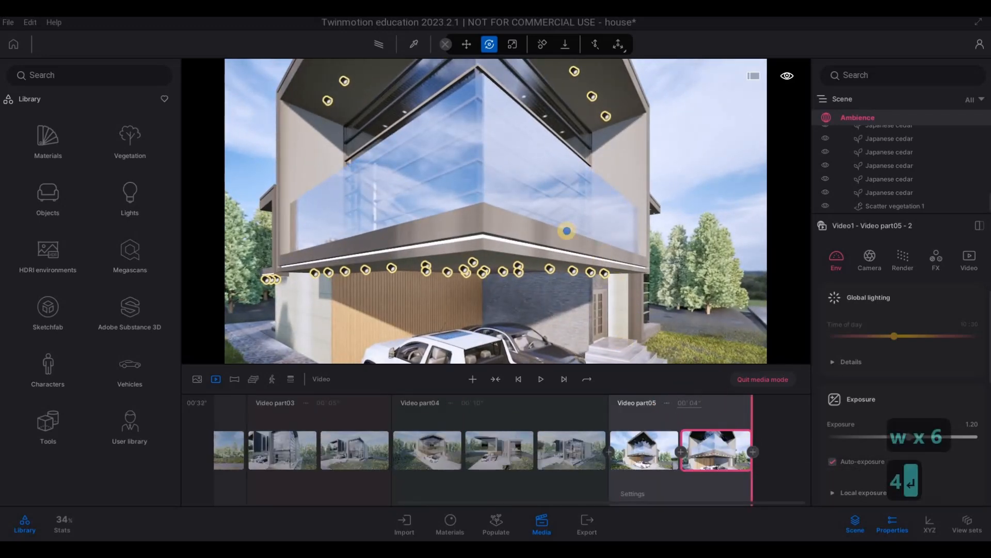
Step: Frame the carport and entrance steps from a low frontal viewpoint and add that view as a sixth video part
{"action": "key", "text": "w"}
{"action": "key", "text": "d"}
{"action": "key", "text": "s"}
{"action": "key", "text": "s"}
{"action": "key", "text": "s"}
{"action": "key", "text": "s"}
{"action": "key", "text": "s"}
{"action": "key", "text": "s"}
{"action": "key", "text": "s"}
{"action": "key", "text": "s"}
{"action": "key", "text": "s"}
{"action": "key", "text": "s"}
{"action": "key", "text": "s"}
{"action": "key", "text": "s"}
{"action": "key", "text": "s"}
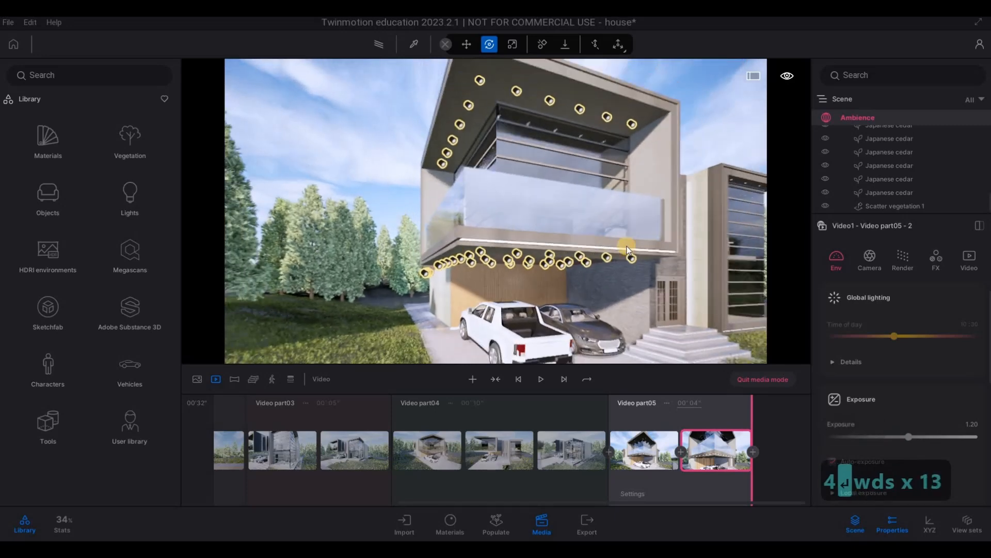
{"action": "key", "text": "w"}
{"action": "key", "text": "d"}
{"action": "key", "text": "d"}
{"action": "key", "text": "d"}
{"action": "key", "text": "d"}
{"action": "key", "text": "d"}
{"action": "key", "text": "d"}
{"action": "key", "text": "d"}
{"action": "key", "text": "d"}
{"action": "key", "text": "d"}
{"action": "key", "text": "d"}
{"action": "key", "text": "d"}
{"action": "key", "text": "d"}
{"action": "key", "text": "d"}
{"action": "key", "text": "d"}
{"action": "key", "text": "d"}
{"action": "key", "text": "d"}
{"action": "key", "text": "d"}
{"action": "key", "text": "d"}
{"action": "key", "text": "s"}
{"action": "key", "text": "e"}
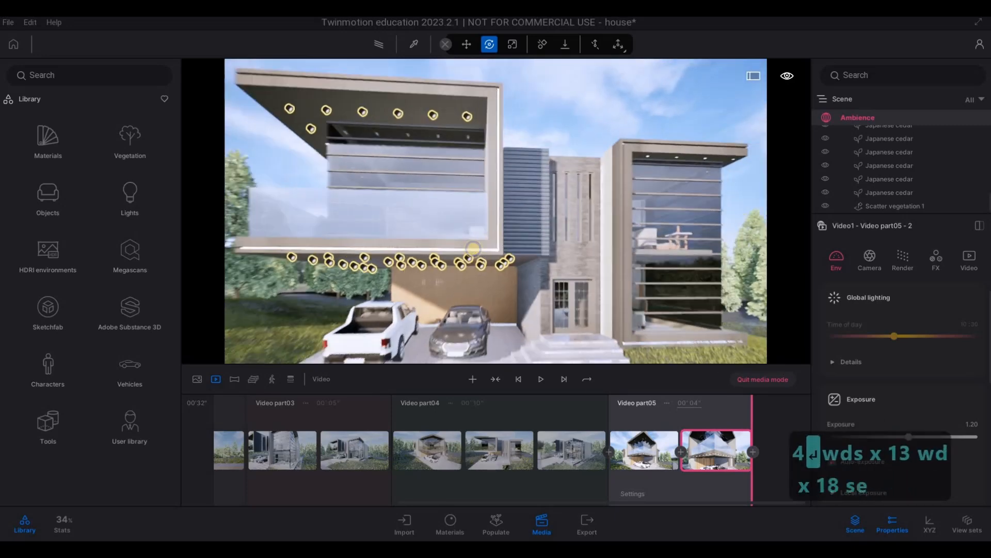
{"action": "key", "text": "w"}
{"action": "key", "text": "d"}
{"action": "key", "text": "q"}
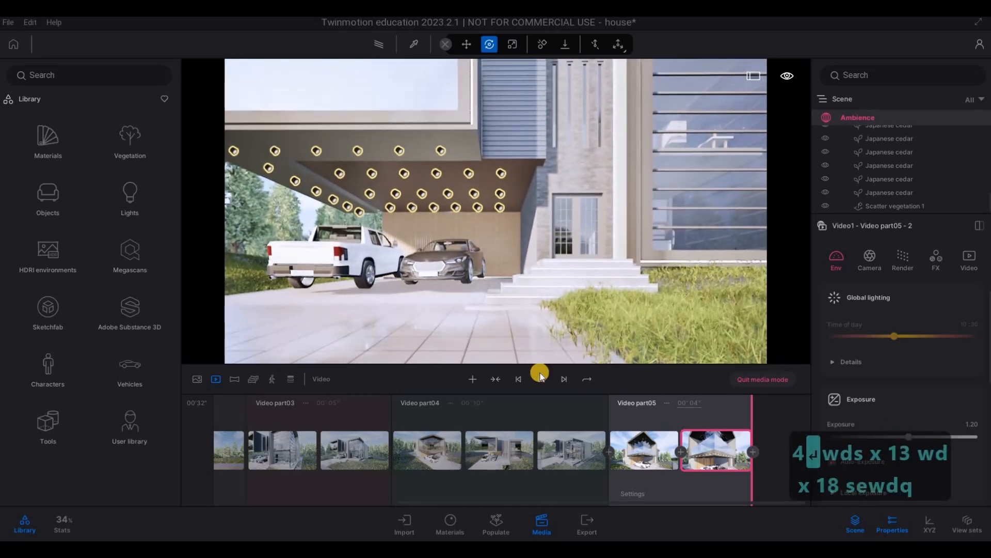
{"action": "left_click", "coordinate": [475, 378]}
{"action": "key", "text": "q"}
{"action": "key", "text": "q"}
{"action": "key", "text": "q"}
{"action": "key", "text": "q"}
{"action": "key", "text": "q"}
{"action": "key", "text": "q"}
{"action": "key", "text": "q"}
{"action": "key", "text": "q"}
{"action": "key", "text": "q"}
{"action": "key", "text": "q"}
{"action": "key", "text": "q"}
{"action": "key", "text": "q"}
{"action": "key", "text": "q"}
{"action": "key", "text": "q"}
{"action": "key", "text": "q"}
{"action": "key", "text": "q"}
{"action": "key", "text": "q"}
{"action": "key", "text": "q"}
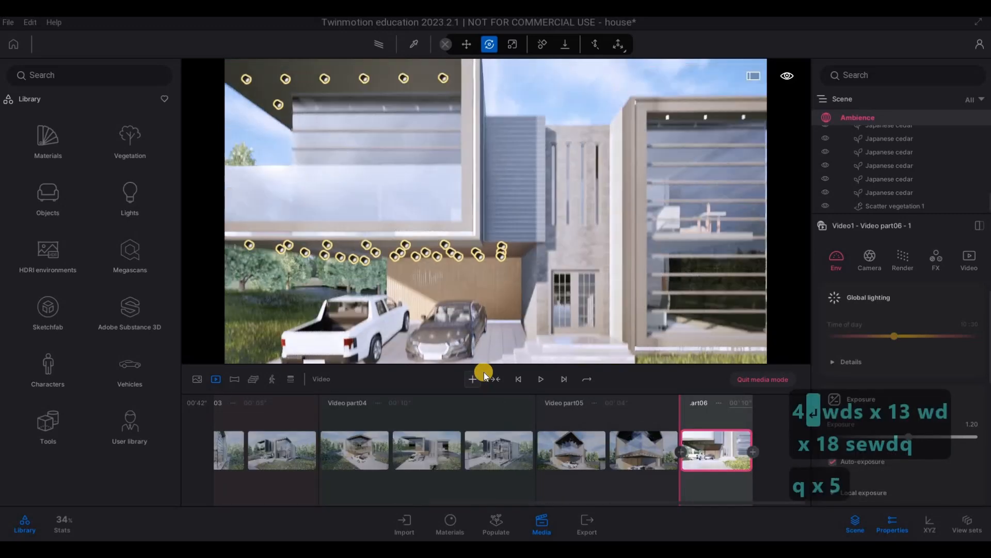
{"action": "key", "text": "q"}
{"action": "key", "text": "q"}
{"action": "key", "text": "q"}
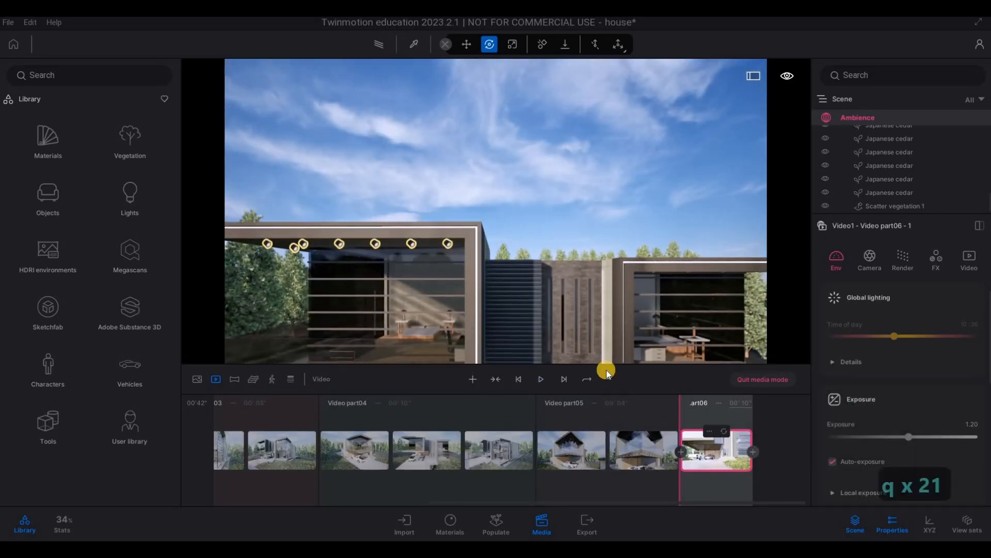
Step: Pull the camera back to include the street puddles and update Video part06's first keyframe
{"action": "key", "text": "s"}
{"action": "key", "text": "s"}
{"action": "key", "text": "s"}
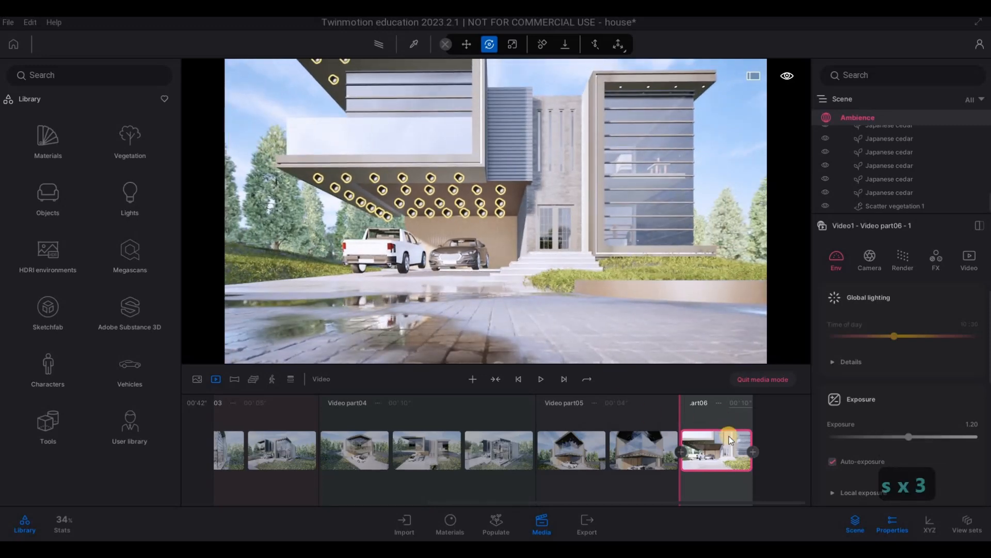
{"action": "mouse_move", "coordinate": [722, 433]}
Step: Raise the camera to roof height, add it as Video part06's second keyframe, and set the duration to 6 seconds
{"action": "key", "text": "q"}
{"action": "key", "text": "q"}
{"action": "key", "text": "q"}
{"action": "key", "text": "q"}
{"action": "key", "text": "q"}
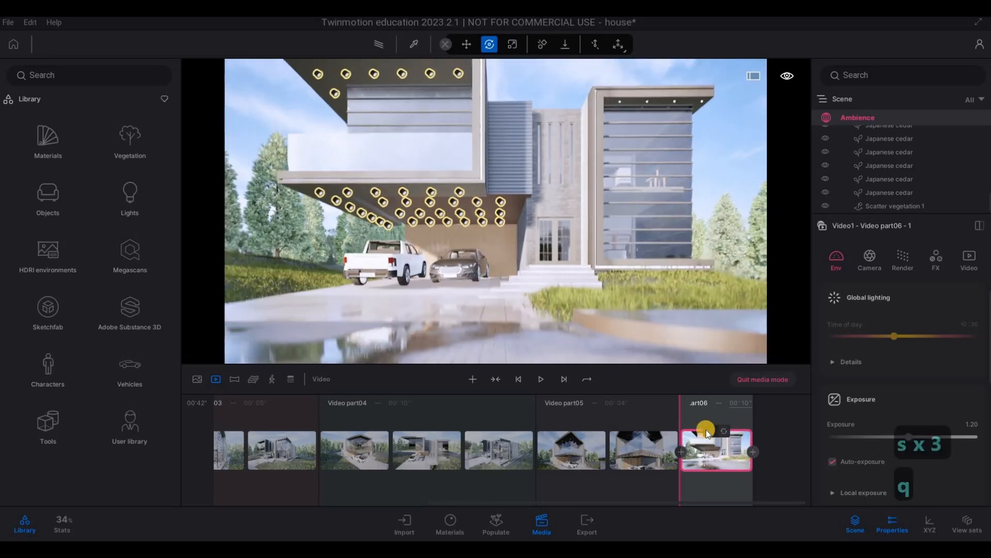
{"action": "key", "text": "q"}
{"action": "key", "text": "q"}
{"action": "key", "text": "q"}
{"action": "key", "text": "q"}
{"action": "key", "text": "q"}
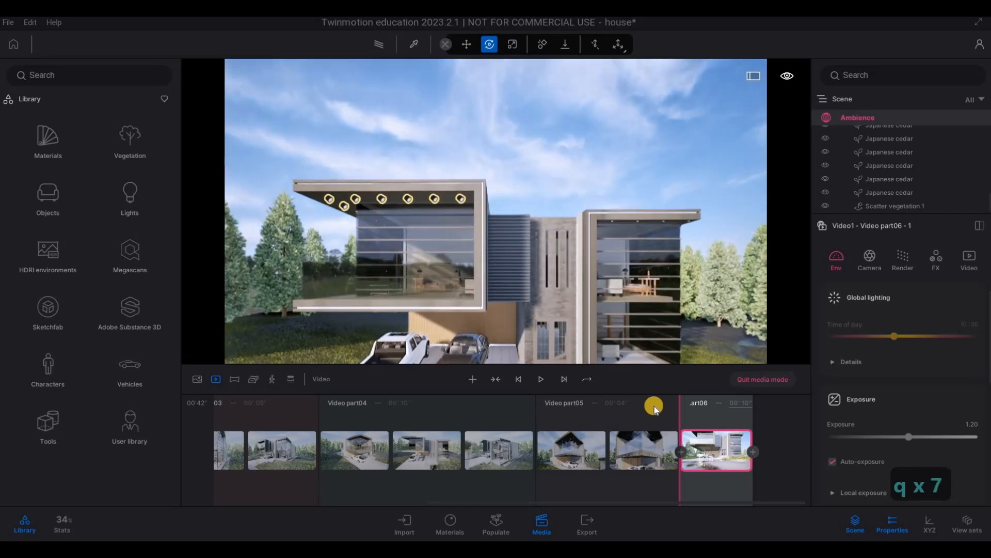
{"action": "left_click", "coordinate": [753, 452]}
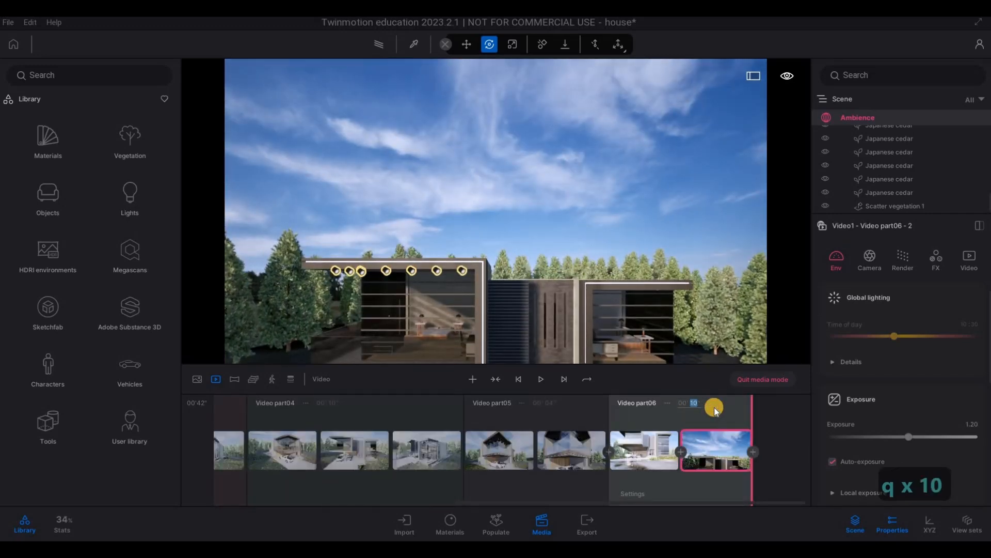
{"action": "type", "text": "6"}
{"action": "key", "text": "Return"}
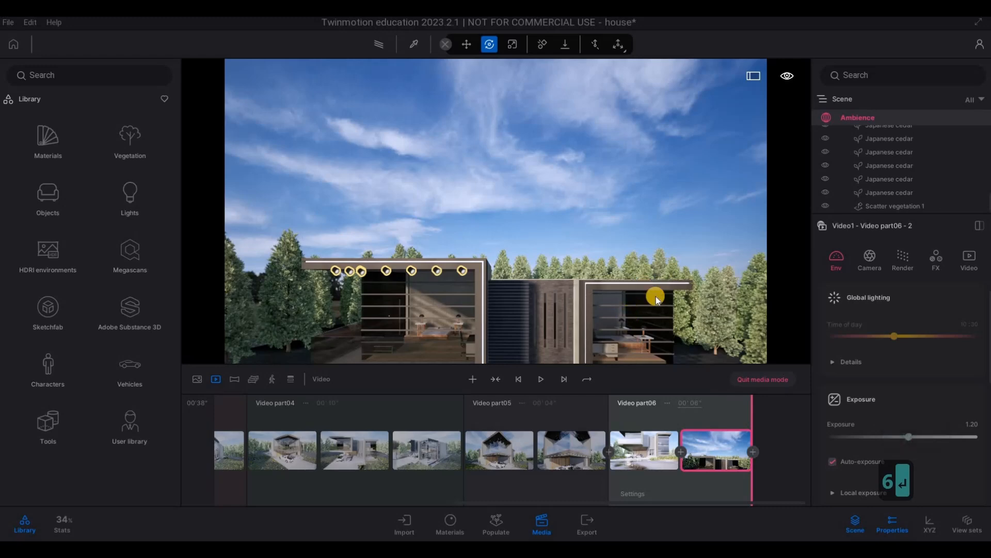
Step: Frame the glazed wing and driveway from low across the front lawn and add that view as a seventh video part
{"action": "key", "text": "e"}
{"action": "key", "text": "w"}
{"action": "key", "text": "e"}
{"action": "key", "text": "w"}
{"action": "key", "text": "s"}
{"action": "key", "text": "a"}
{"action": "key", "text": "w"}
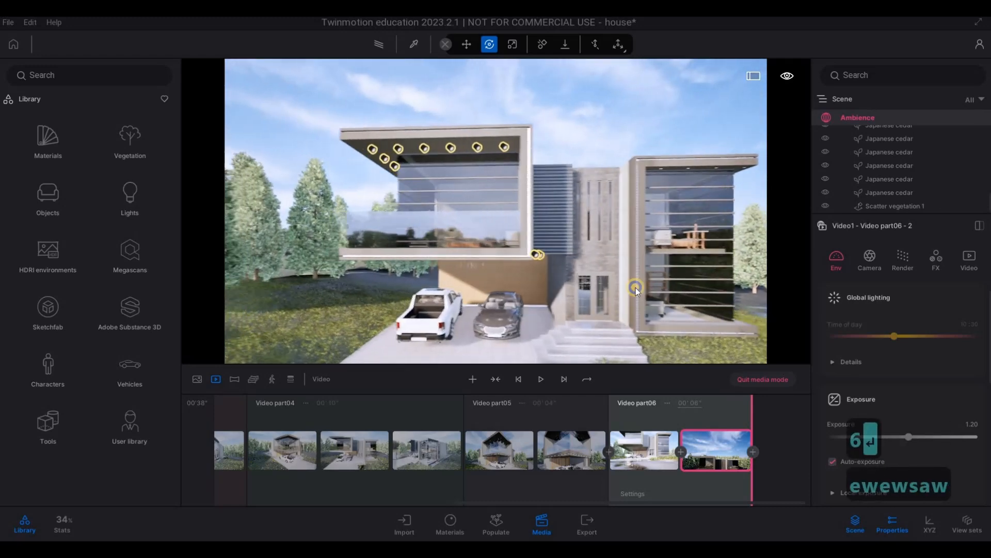
{"action": "key", "text": "q"}
{"action": "right_click_drag", "start_coordinate": [636, 287], "coordinate": [599, 281]}
{"action": "key", "text": "w"}
{"action": "key", "text": "a"}
{"action": "key", "text": "w"}
{"action": "key", "text": "s"}
{"action": "key", "text": "d"}
{"action": "key", "text": "d"}
{"action": "key", "text": "s"}
{"action": "key", "text": "e"}
{"action": "key", "text": "e"}
{"action": "key", "text": "e"}
{"action": "key", "text": "e"}
{"action": "key", "text": "e"}
{"action": "key", "text": "e"}
{"action": "key", "text": "e"}
{"action": "key", "text": "e"}
{"action": "key", "text": "e"}
{"action": "key", "text": "e"}
{"action": "key", "text": "e"}
{"action": "key", "text": "e"}
{"action": "key", "text": "d"}
{"action": "key", "text": "w"}
{"action": "key", "text": "d"}
{"action": "key", "text": "s"}
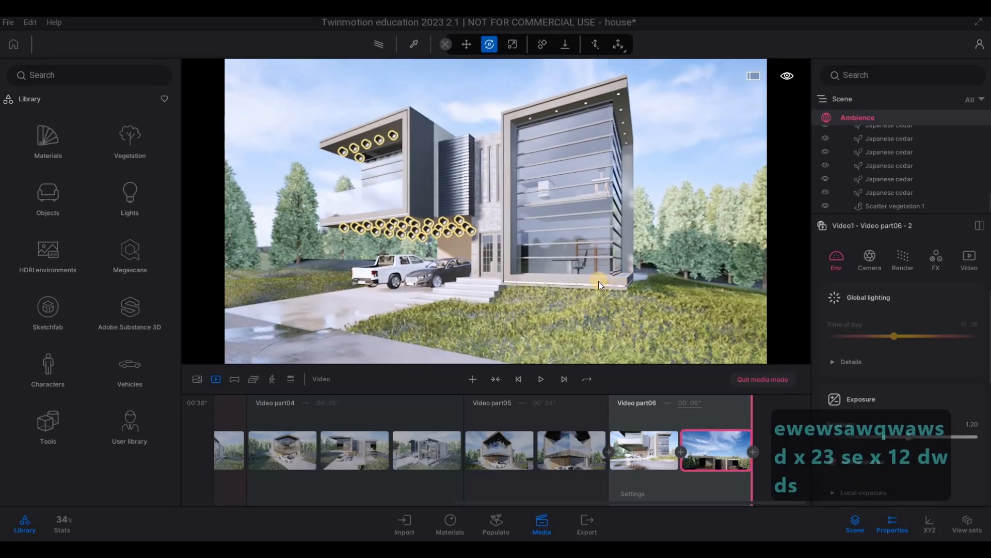
{"action": "key", "text": "w"}
{"action": "key", "text": "w"}
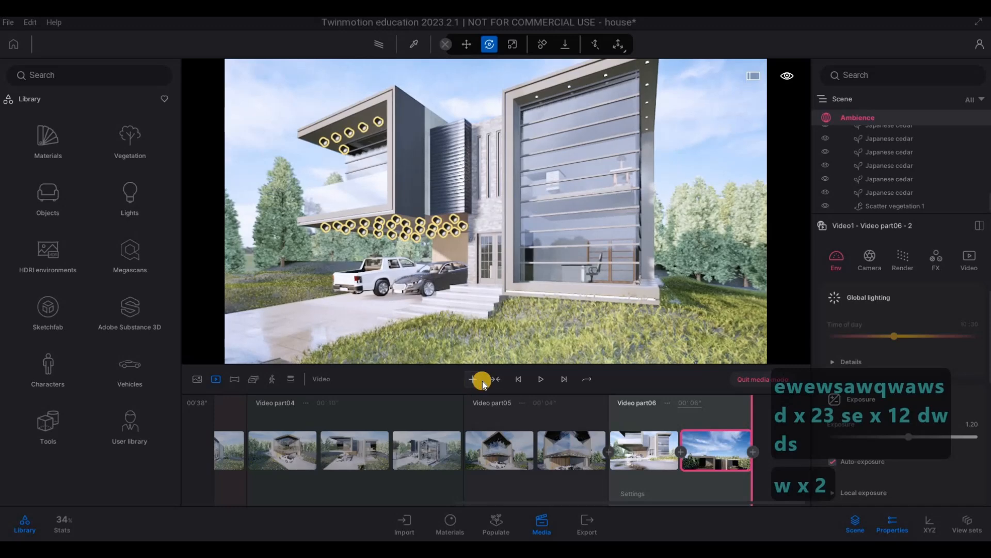
{"action": "left_click", "coordinate": [484, 382]}
Step: Pull the camera back across the street, add it as Video part07's second keyframe, and set the duration to 6 seconds
{"action": "key", "text": "s"}
{"action": "key", "text": "s"}
{"action": "key", "text": "s"}
{"action": "key", "text": "s"}
{"action": "key", "text": "s"}
{"action": "key", "text": "s"}
{"action": "key", "text": "s"}
{"action": "key", "text": "s"}
{"action": "key", "text": "s"}
{"action": "key", "text": "s"}
{"action": "key", "text": "s"}
{"action": "key", "text": "s"}
{"action": "key", "text": "s"}
{"action": "key", "text": "s"}
{"action": "key", "text": "s"}
{"action": "key", "text": "s"}
{"action": "key", "text": "s"}
{"action": "key", "text": "s"}
{"action": "key", "text": "s"}
{"action": "key", "text": "s"}
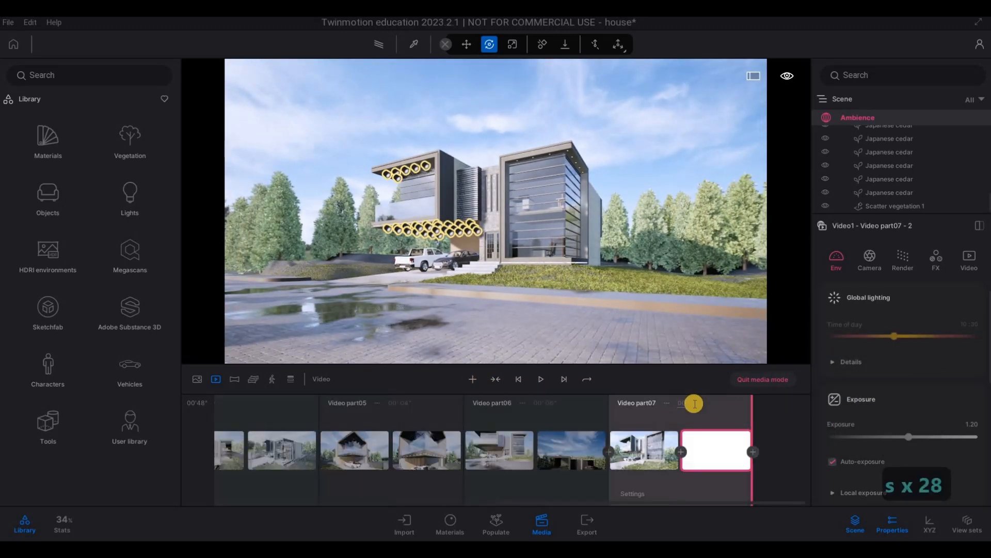
{"action": "left_click", "coordinate": [682, 403]}
{"action": "type", "text": "6"}
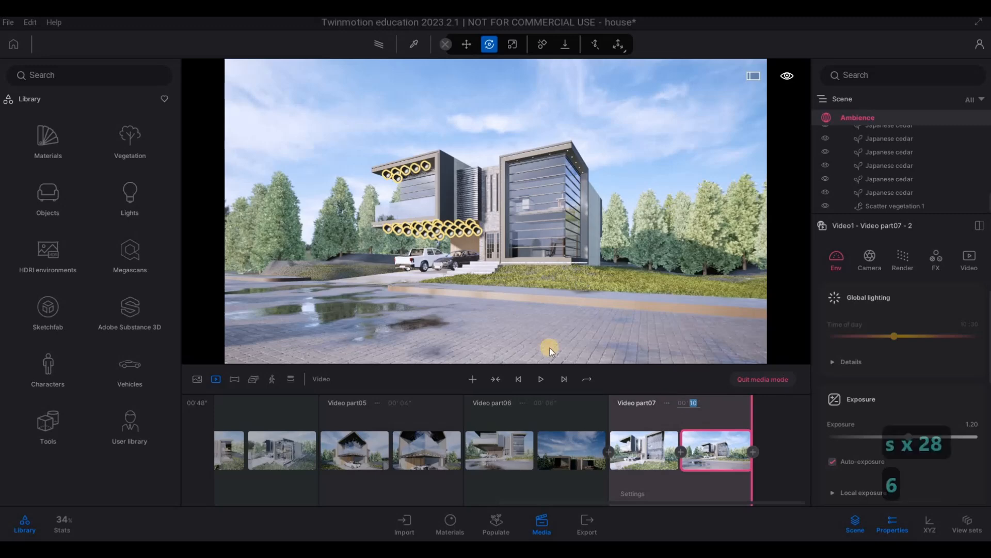
{"action": "key", "text": "Return"}
Step: Frame the balcony corner and driveway from the lawn on the carport side and add that view as an eighth video part
{"action": "key", "text": "a"}
{"action": "key", "text": "w"}
{"action": "key", "text": "w"}
{"action": "key", "text": "w"}
{"action": "key", "text": "w"}
{"action": "key", "text": "w"}
{"action": "key", "text": "w"}
{"action": "key", "text": "w"}
{"action": "key", "text": "w"}
{"action": "key", "text": "w"}
{"action": "key", "text": "w"}
{"action": "key", "text": "w"}
{"action": "key", "text": "w"}
{"action": "key", "text": "w"}
{"action": "key", "text": "w"}
{"action": "key", "text": "w"}
{"action": "key", "text": "w"}
{"action": "key", "text": "w"}
{"action": "key", "text": "w"}
{"action": "key", "text": "w"}
{"action": "key", "text": "w"}
{"action": "key", "text": "w"}
{"action": "key", "text": "w"}
{"action": "key", "text": "w"}
{"action": "key", "text": "w"}
{"action": "key", "text": "w"}
{"action": "key", "text": "w"}
{"action": "key", "text": "w"}
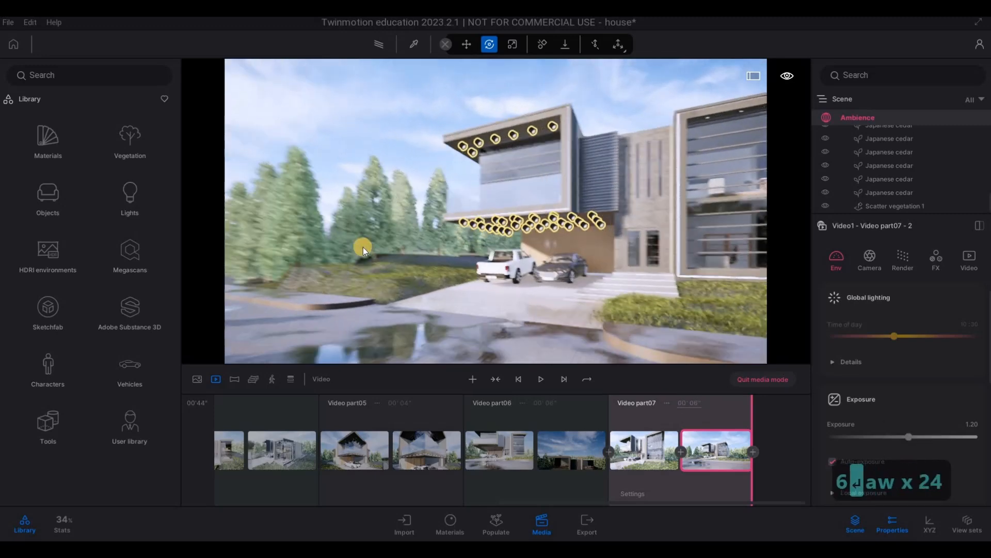
{"action": "key", "text": "a"}
{"action": "key", "text": "a"}
{"action": "key", "text": "a"}
{"action": "key", "text": "a"}
{"action": "key", "text": "a"}
{"action": "key", "text": "a"}
{"action": "key", "text": "a"}
{"action": "key", "text": "a"}
{"action": "key", "text": "a"}
{"action": "key", "text": "a"}
{"action": "key", "text": "a"}
{"action": "key", "text": "a"}
{"action": "key", "text": "a"}
{"action": "key", "text": "a"}
{"action": "key", "text": "a"}
{"action": "key", "text": "a"}
{"action": "key", "text": "a"}
{"action": "key", "text": "a"}
{"action": "key", "text": "a"}
{"action": "key", "text": "a"}
{"action": "key", "text": "a"}
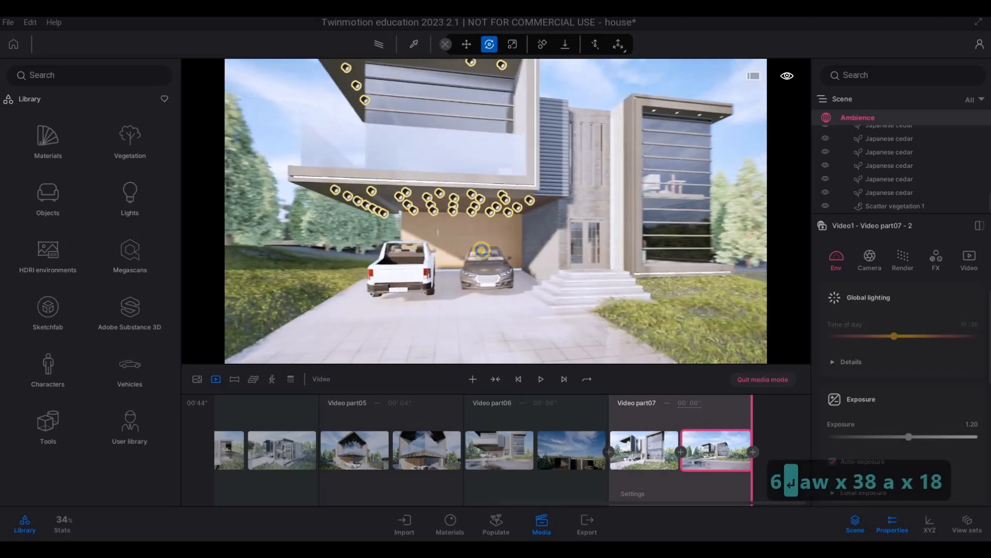
{"action": "key", "text": "s"}
{"action": "key", "text": "s"}
{"action": "key", "text": "s"}
{"action": "key", "text": "s"}
{"action": "key", "text": "s"}
{"action": "key", "text": "s"}
{"action": "key", "text": "s"}
{"action": "key", "text": "s"}
{"action": "key", "text": "w"}
{"action": "key", "text": "w"}
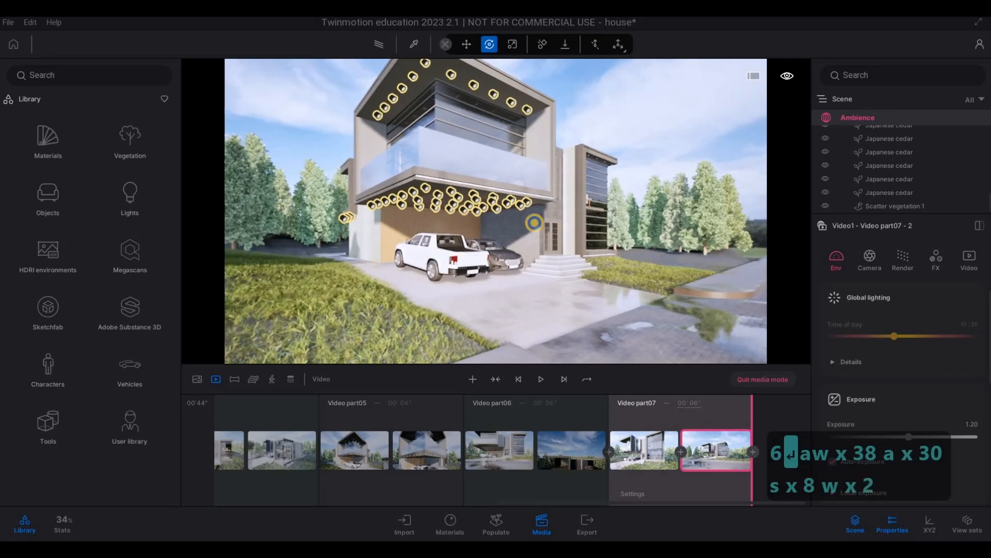
{"action": "key", "text": "s"}
{"action": "key", "text": "w"}
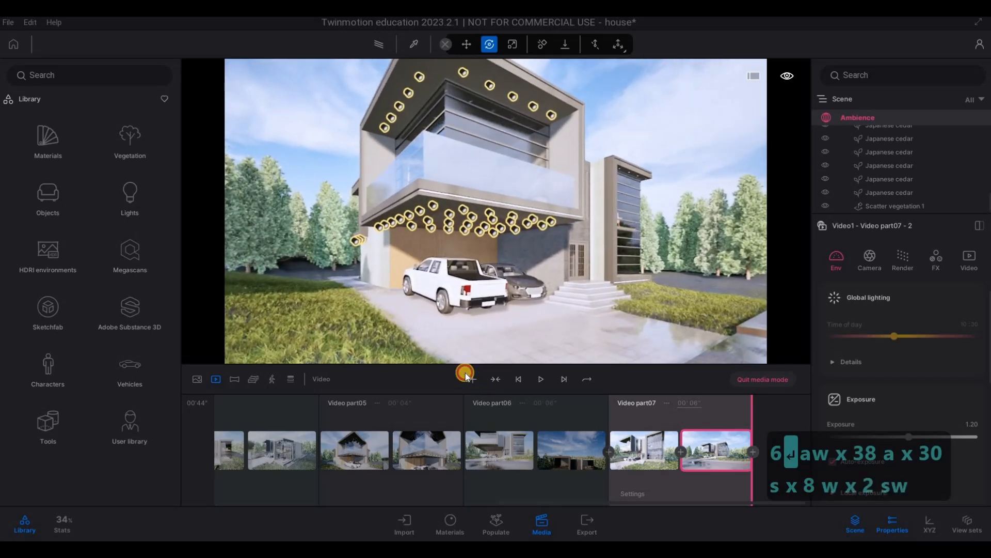
Step: Pull the camera back to the street, add it as Video part08's second keyframe, and set the duration to 6 seconds
{"action": "key", "text": "s"}
{"action": "key", "text": "s"}
{"action": "key", "text": "s"}
{"action": "key", "text": "s"}
{"action": "key", "text": "s"}
{"action": "key", "text": "s"}
{"action": "key", "text": "s"}
{"action": "key", "text": "s"}
{"action": "key", "text": "s"}
{"action": "key", "text": "s"}
{"action": "key", "text": "s"}
{"action": "key", "text": "s"}
{"action": "key", "text": "s"}
{"action": "key", "text": "s"}
{"action": "key", "text": "s"}
{"action": "key", "text": "s"}
{"action": "key", "text": "s"}
{"action": "key", "text": "s"}
{"action": "key", "text": "s"}
{"action": "key", "text": "s"}
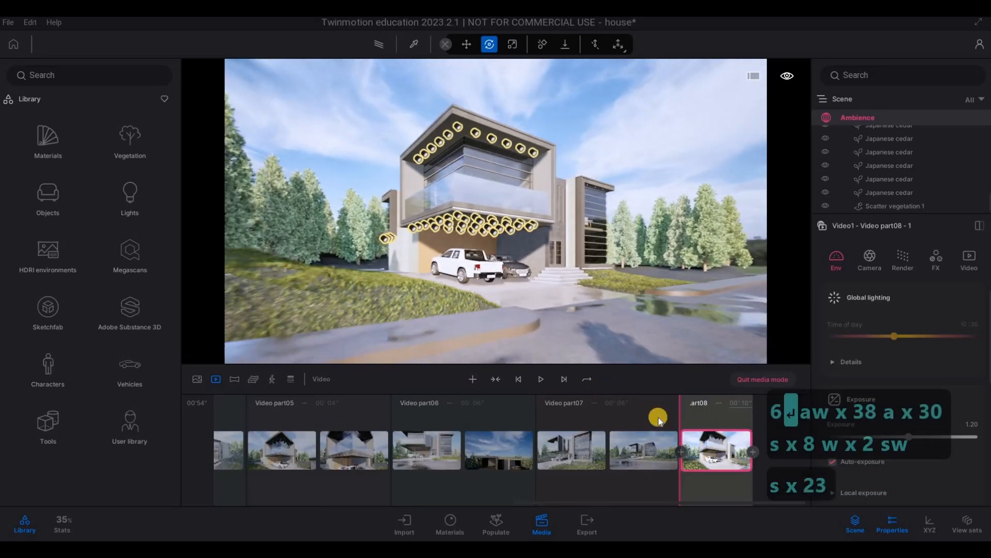
{"action": "left_click", "coordinate": [754, 450]}
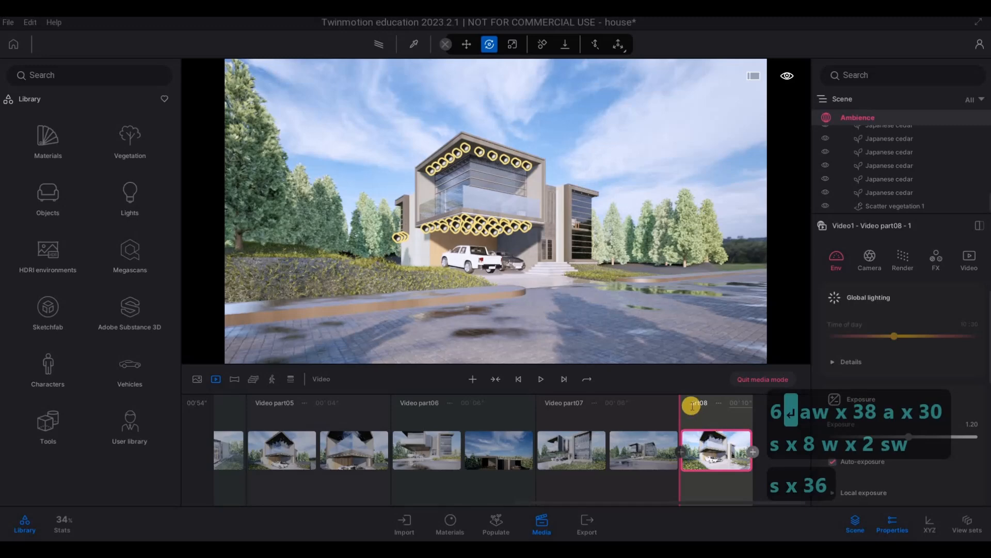
{"action": "left_click", "coordinate": [711, 406]}
{"action": "type", "text": "6"}
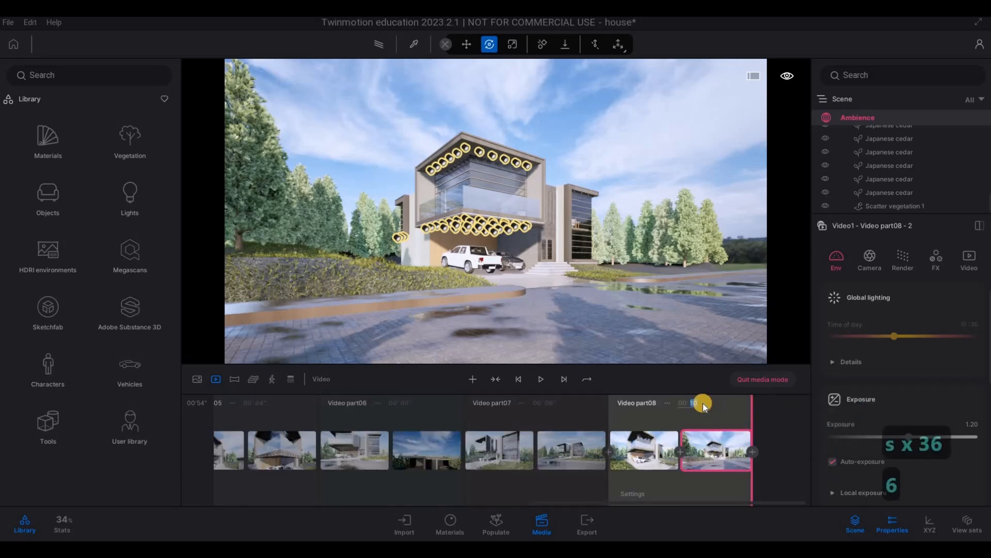
{"action": "key", "text": "Return"}
Step: Frame the house front with the driveway, parked cars and entrance steps from the front lawn and add that view as a ninth video part
{"action": "key", "text": "d"}
{"action": "key", "text": "w"}
{"action": "key", "text": "d"}
{"action": "key", "text": "d"}
{"action": "key", "text": "d"}
{"action": "key", "text": "d"}
{"action": "key", "text": "d"}
{"action": "key", "text": "d"}
{"action": "key", "text": "d"}
{"action": "key", "text": "d"}
{"action": "key", "text": "d"}
{"action": "key", "text": "d"}
{"action": "key", "text": "d"}
{"action": "key", "text": "d"}
{"action": "key", "text": "d"}
{"action": "key", "text": "d"}
{"action": "key", "text": "d"}
{"action": "key", "text": "d"}
{"action": "key", "text": "d"}
{"action": "key", "text": "d"}
{"action": "key", "text": "d"}
{"action": "key", "text": "d"}
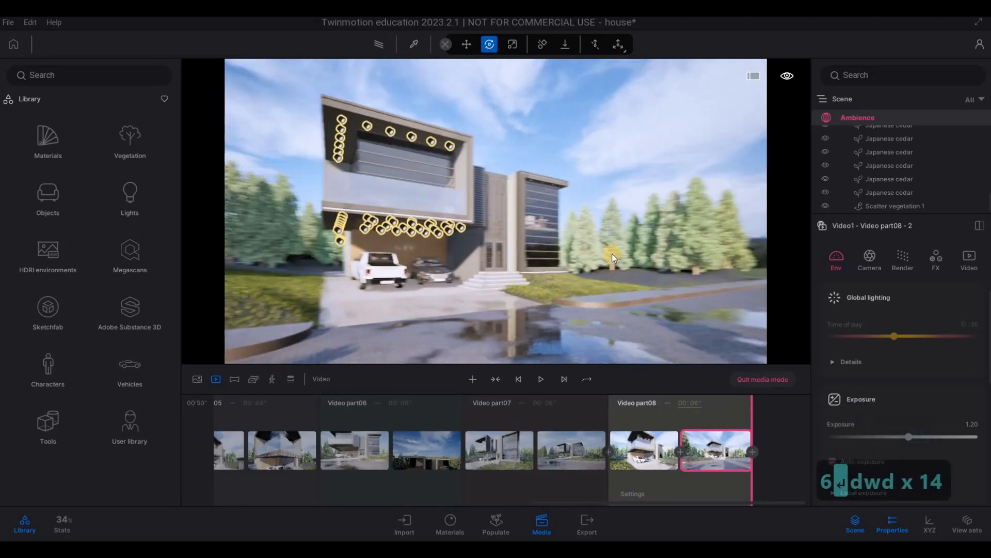
{"action": "key", "text": "d"}
{"action": "key", "text": "w"}
{"action": "key", "text": "w"}
{"action": "key", "text": "w"}
{"action": "key", "text": "w"}
{"action": "key", "text": "w"}
{"action": "key", "text": "w"}
{"action": "key", "text": "a"}
{"action": "key", "text": "a"}
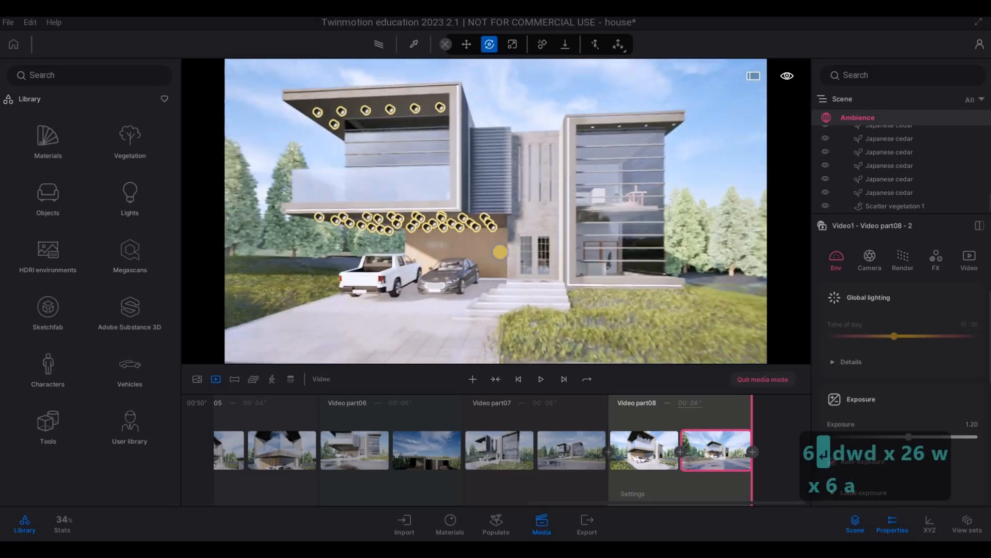
{"action": "key", "text": "w"}
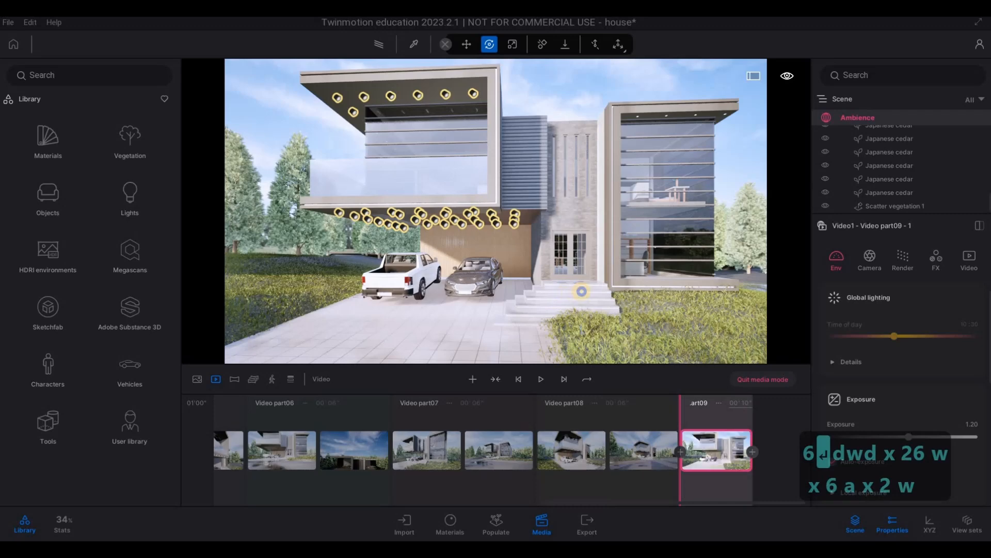
{"action": "right_click_drag", "start_coordinate": [582, 291], "coordinate": [564, 296]}
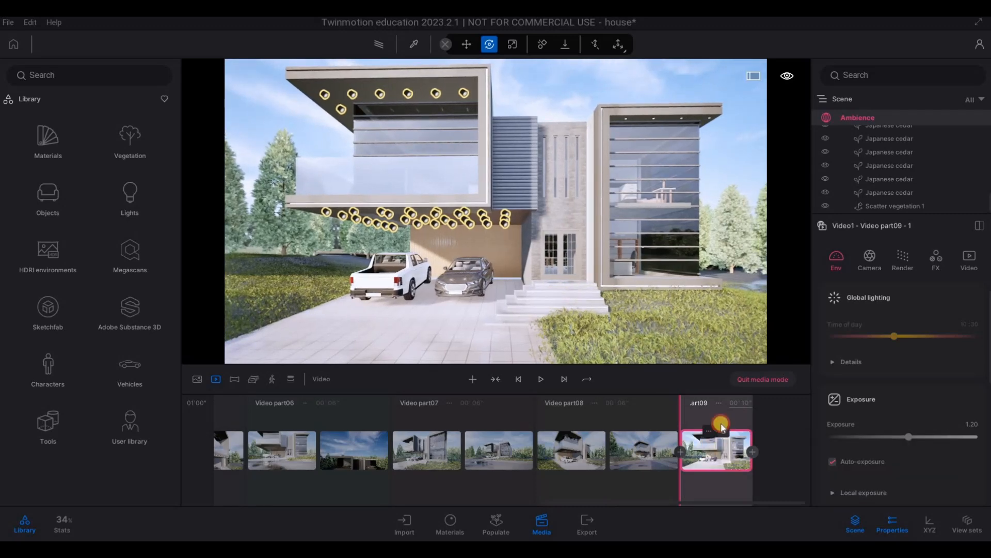
Step: Pull the camera back across the street, add it as Video part09's second keyframe, and set the duration to 6 seconds
{"action": "key", "text": "s"}
{"action": "key", "text": "s"}
{"action": "key", "text": "s"}
{"action": "key", "text": "s"}
{"action": "key", "text": "s"}
{"action": "key", "text": "s"}
{"action": "key", "text": "s"}
{"action": "key", "text": "s"}
{"action": "key", "text": "s"}
{"action": "key", "text": "s"}
{"action": "key", "text": "s"}
{"action": "key", "text": "s"}
{"action": "key", "text": "s"}
{"action": "key", "text": "s"}
{"action": "key", "text": "s"}
{"action": "key", "text": "s"}
{"action": "key", "text": "s"}
{"action": "key", "text": "s"}
{"action": "key", "text": "s"}
{"action": "key", "text": "s"}
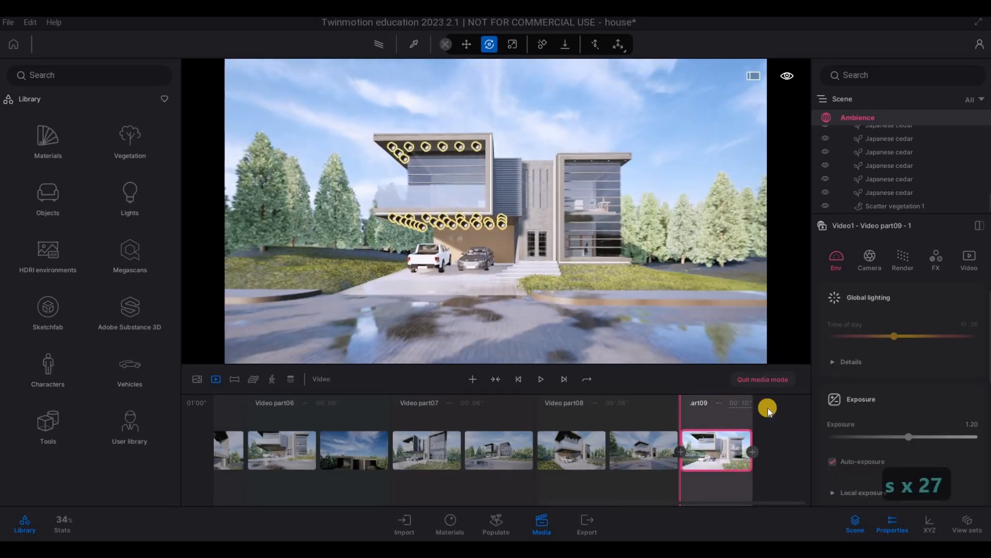
{"action": "left_click", "coordinate": [754, 451]}
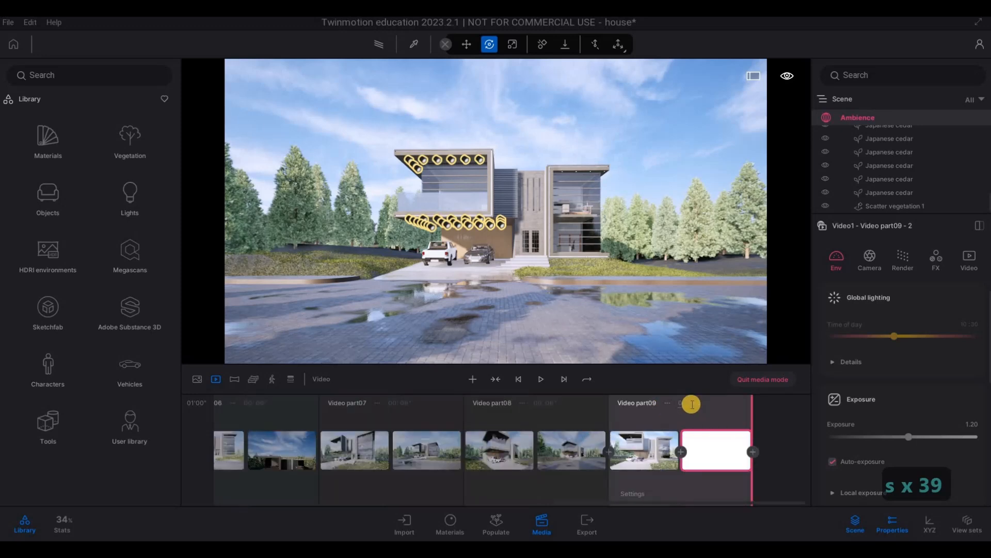
{"action": "type", "text": "6"}
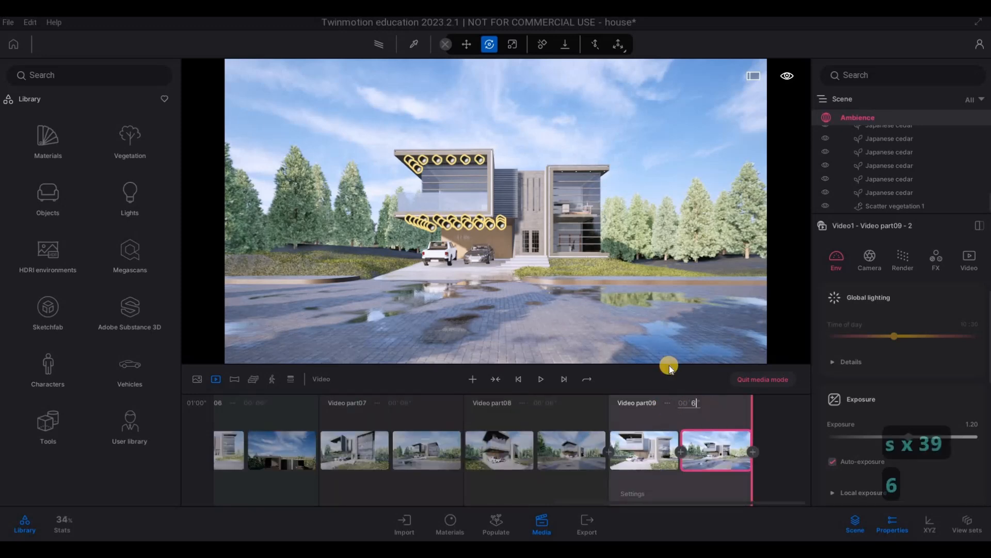
{"action": "key", "text": "Return"}
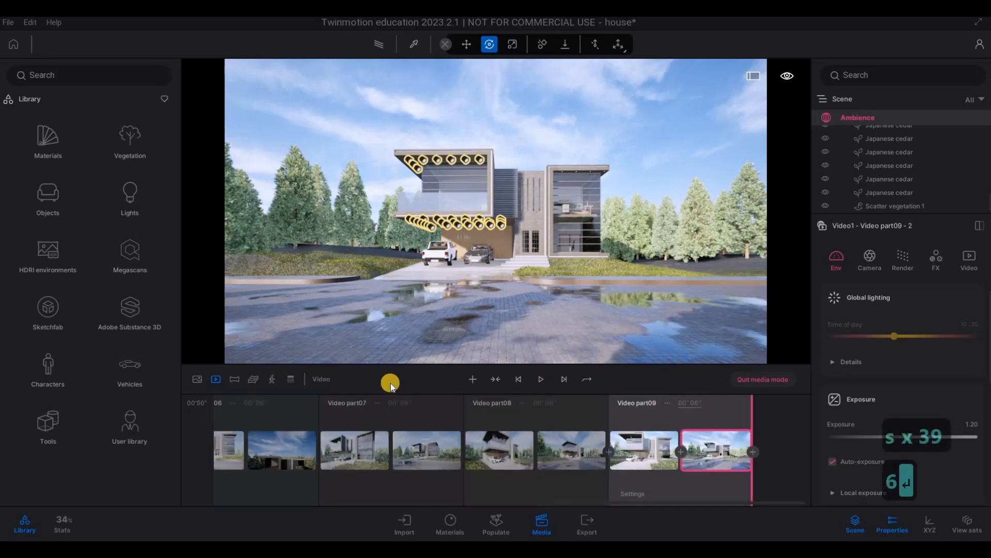
Step: Return to the overview of all videos and duplicate Video1
{"action": "left_click", "coordinate": [219, 379]}
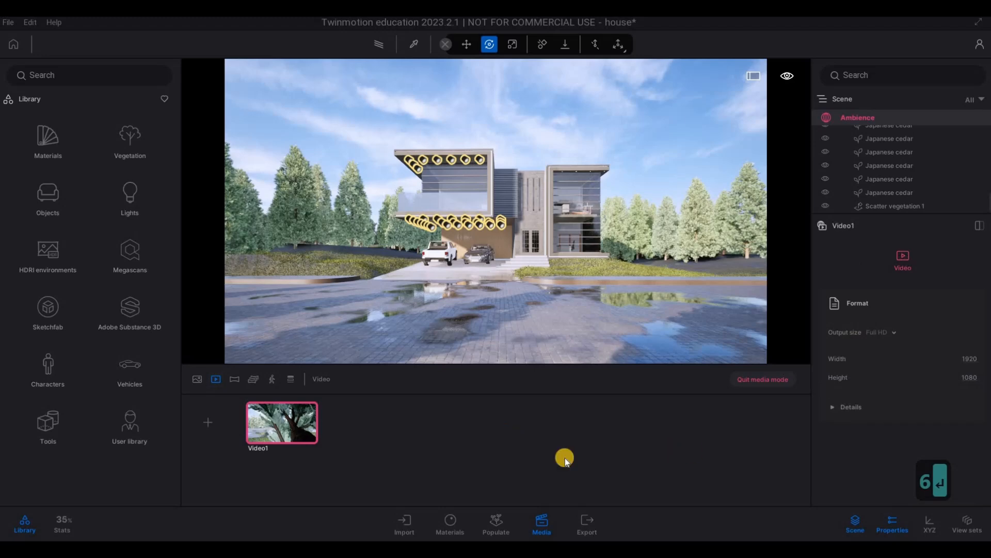
{"action": "left_click", "coordinate": [282, 403]}
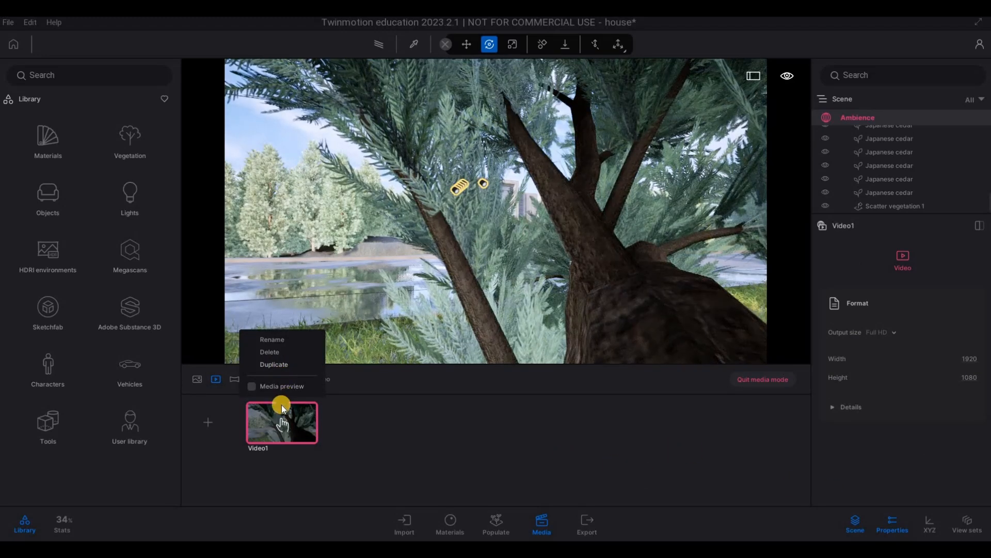
{"action": "left_click", "coordinate": [277, 365]}
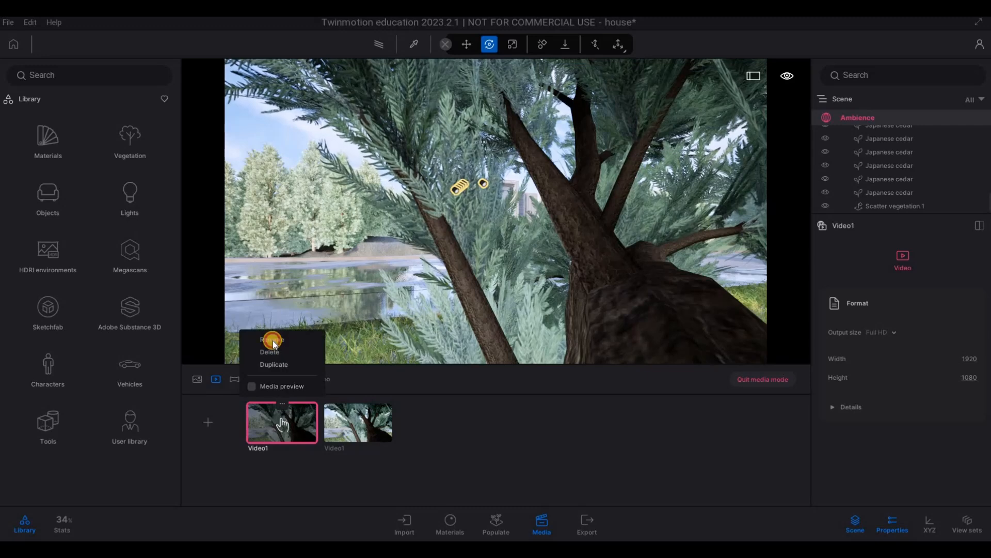
Step: Rename the original video SHOWREEL and its duplicate SHORTS
{"action": "left_click", "coordinate": [272, 340]}
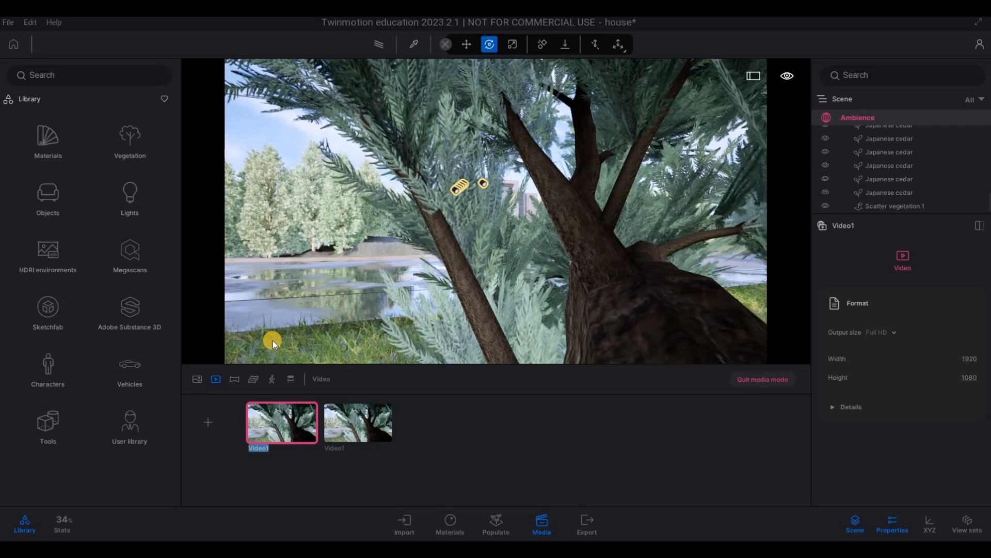
{"action": "type", "text": "SHOWREEL"}
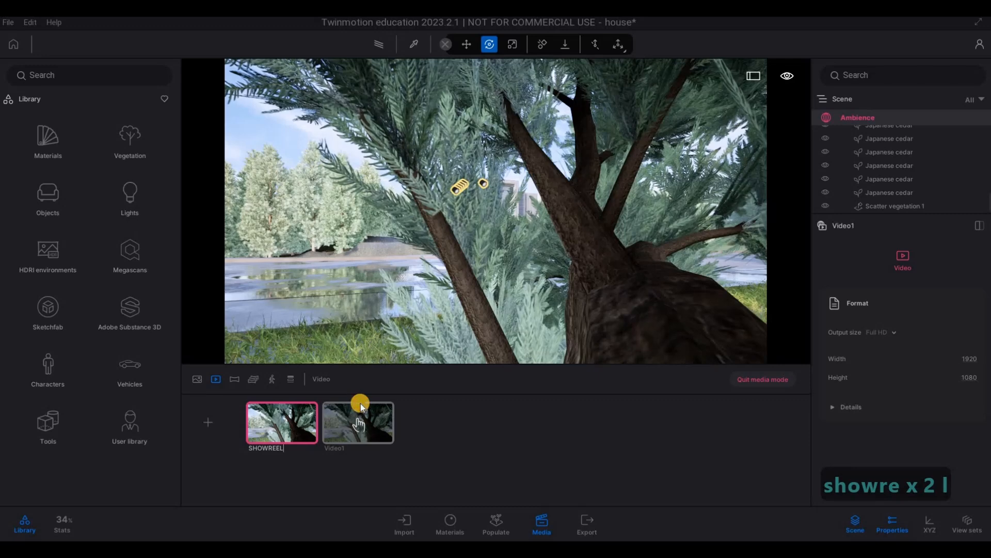
{"action": "key", "text": "Return"}
{"action": "left_click", "coordinate": [360, 404]}
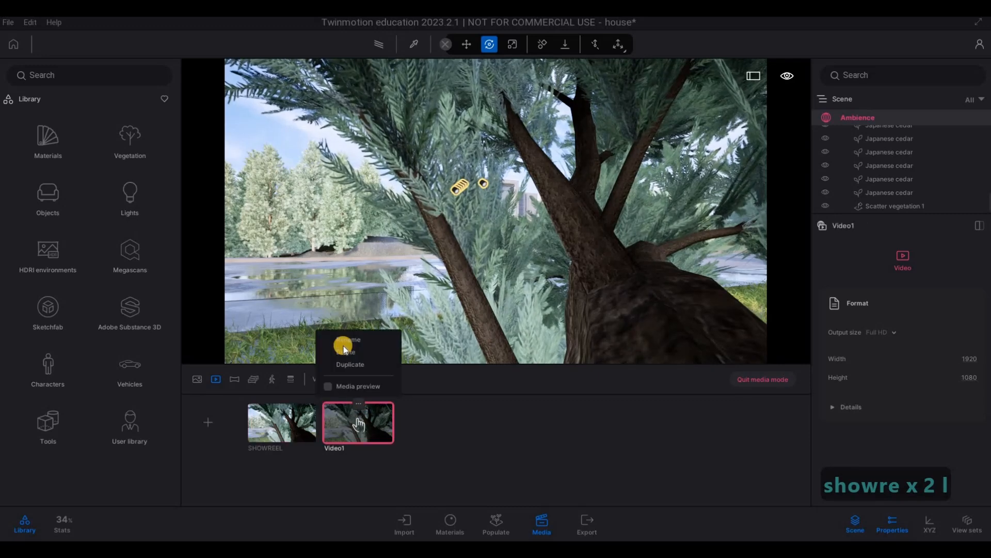
{"action": "left_click", "coordinate": [343, 345]}
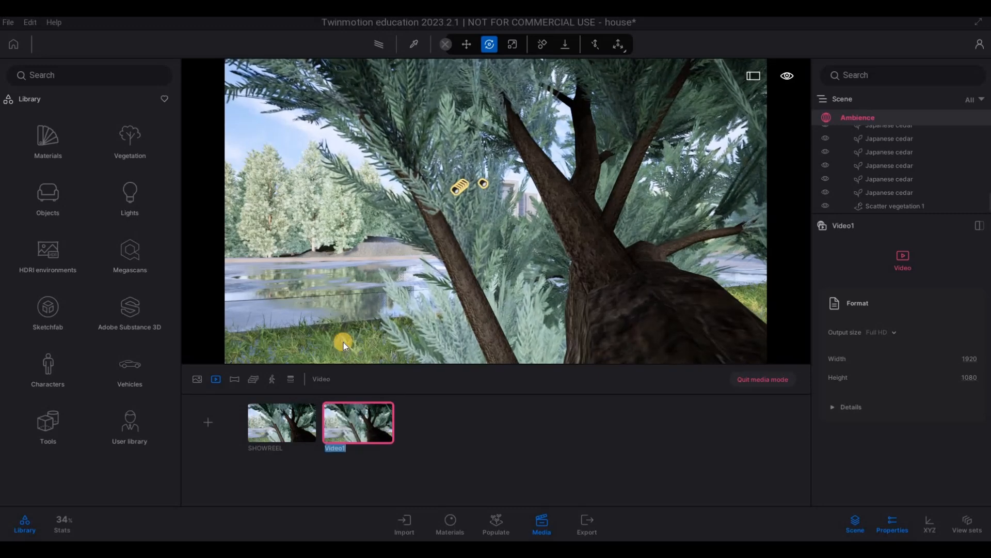
{"action": "type", "text": "SHORTS"}
{"action": "left_click", "coordinate": [372, 444]}
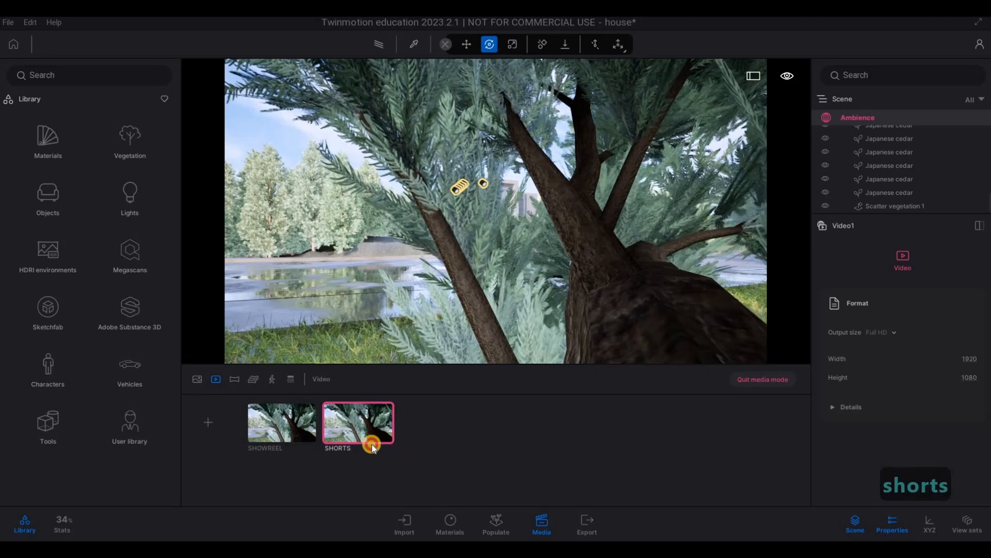
Step: Give the SHORTS video a custom portrait output size of 700 wide by 1000 high
{"action": "left_click", "coordinate": [897, 333]}
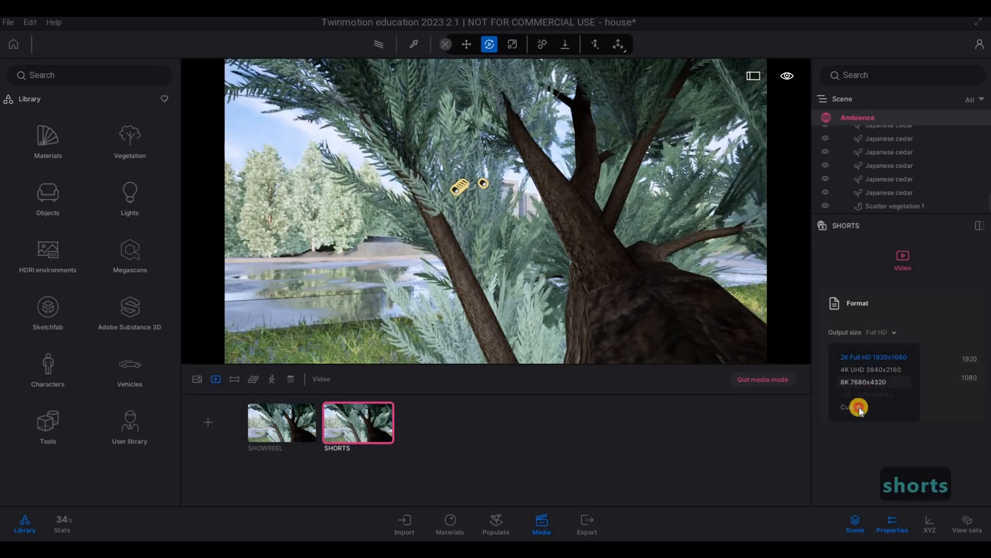
{"action": "left_click", "coordinate": [859, 406]}
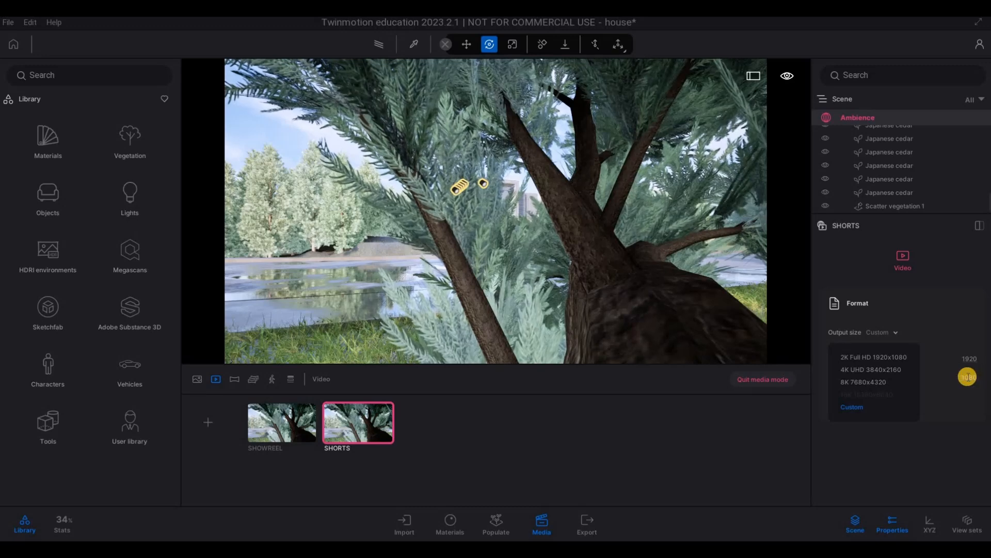
{"action": "left_click", "coordinate": [974, 376]}
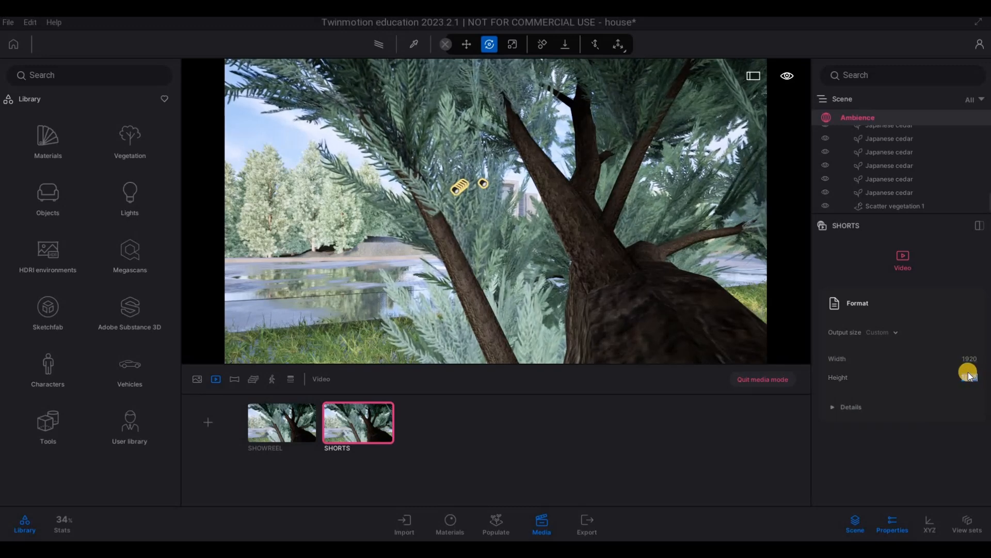
{"action": "type", "text": "1000"}
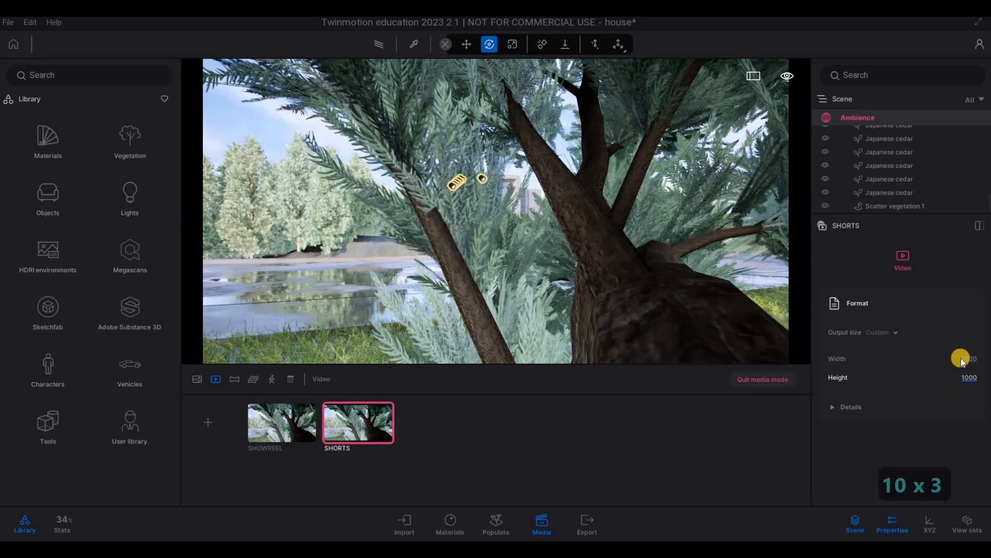
{"action": "left_click_drag", "start_coordinate": [961, 357], "coordinate": [984, 362]}
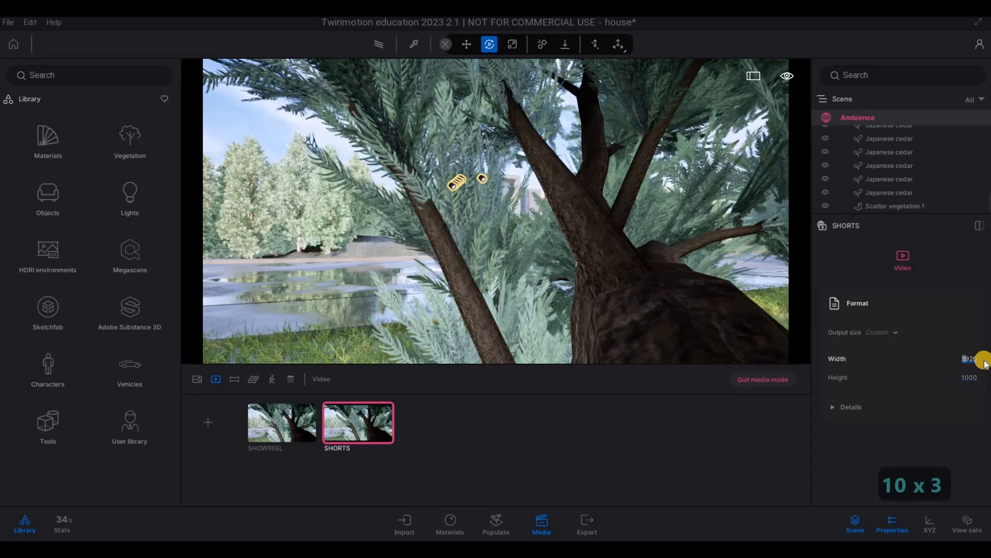
{"action": "type", "text": "700"}
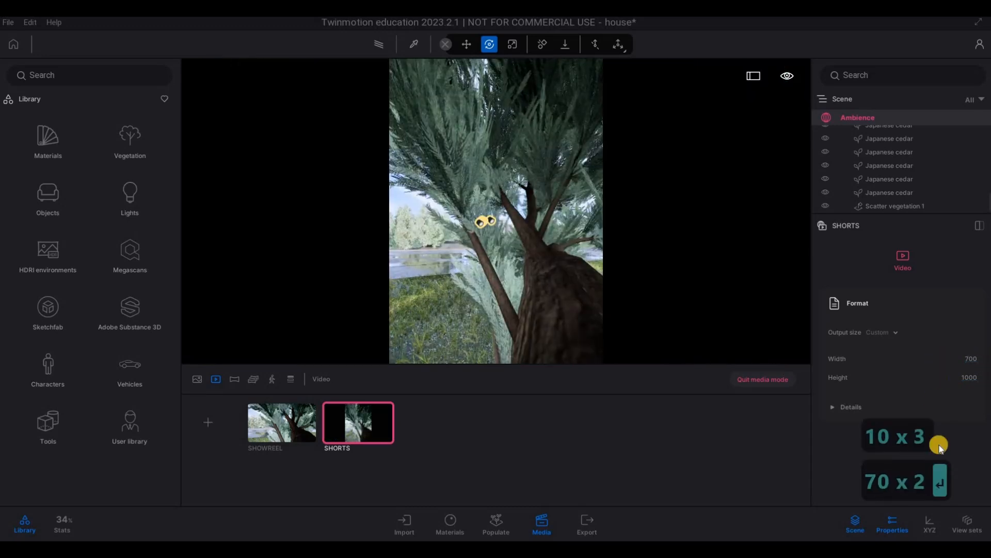
{"action": "key", "text": "Return"}
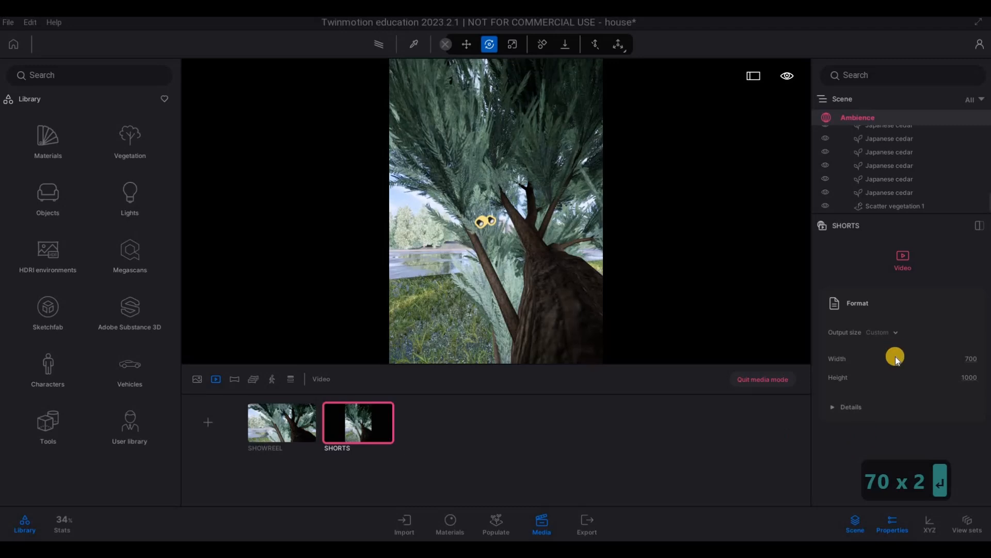
Step: Select all images, Image1 to Image4, and both videos, SHOWREEL and SHORTS, for local export
{"action": "left_click", "coordinate": [587, 525]}
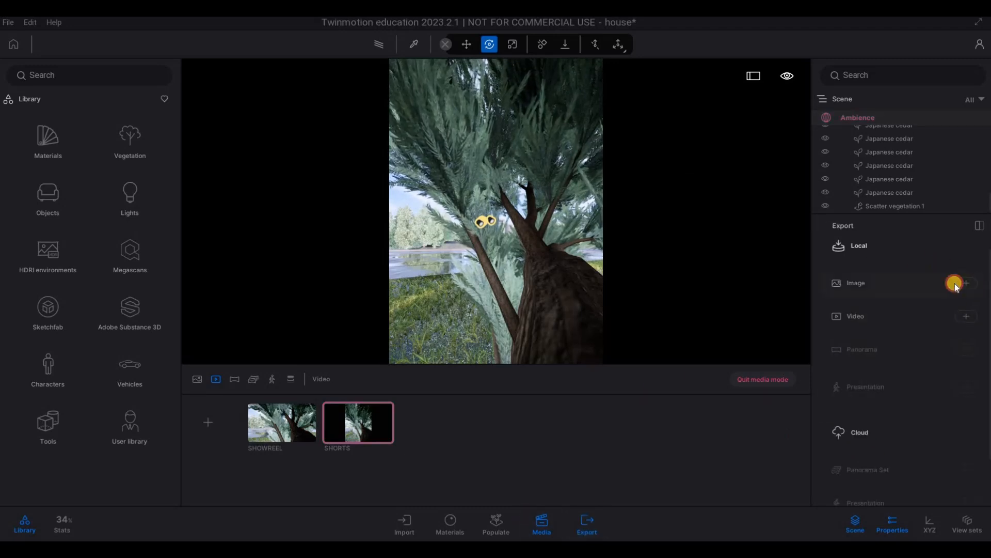
{"action": "left_click", "coordinate": [890, 258]}
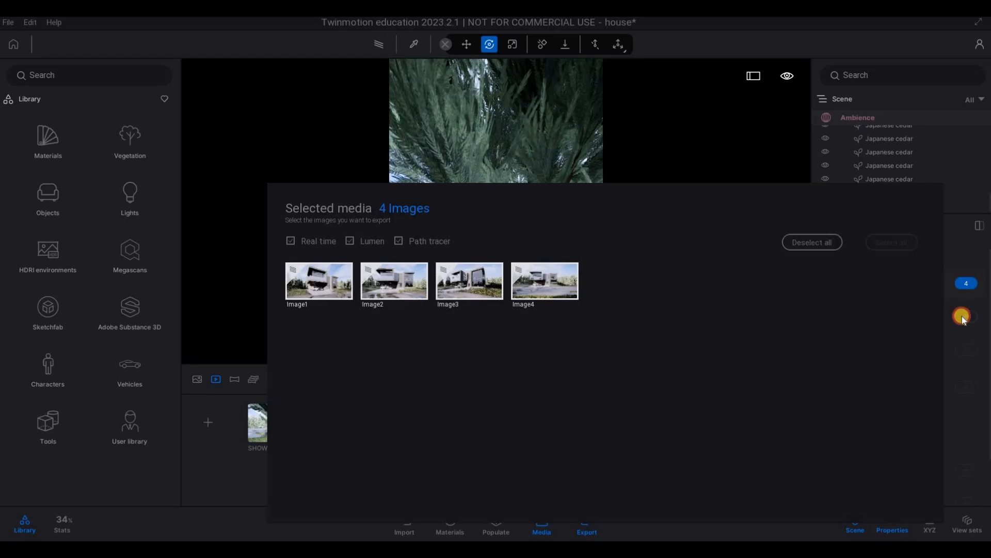
{"action": "left_click", "coordinate": [964, 316]}
{"action": "left_click", "coordinate": [892, 243]}
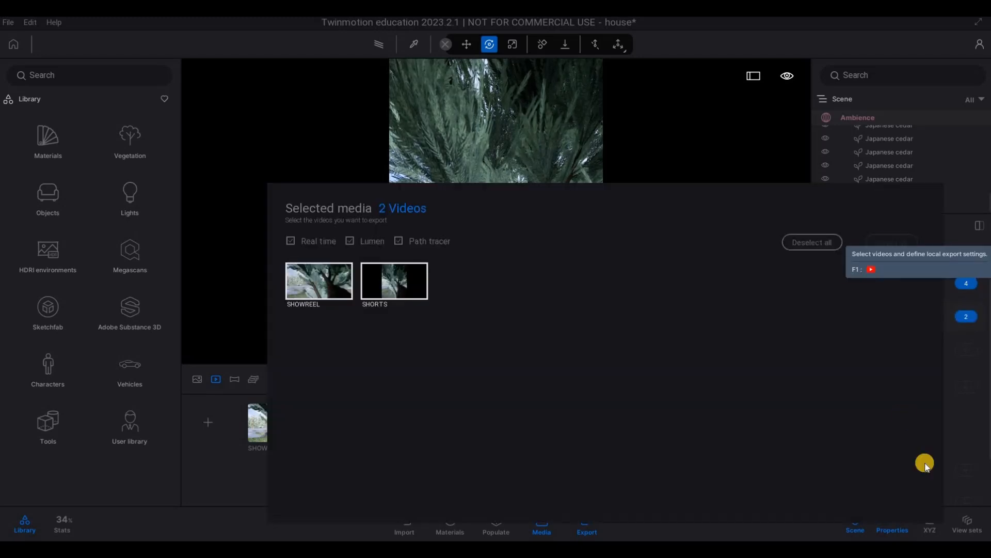
{"action": "left_click", "coordinate": [977, 389]}
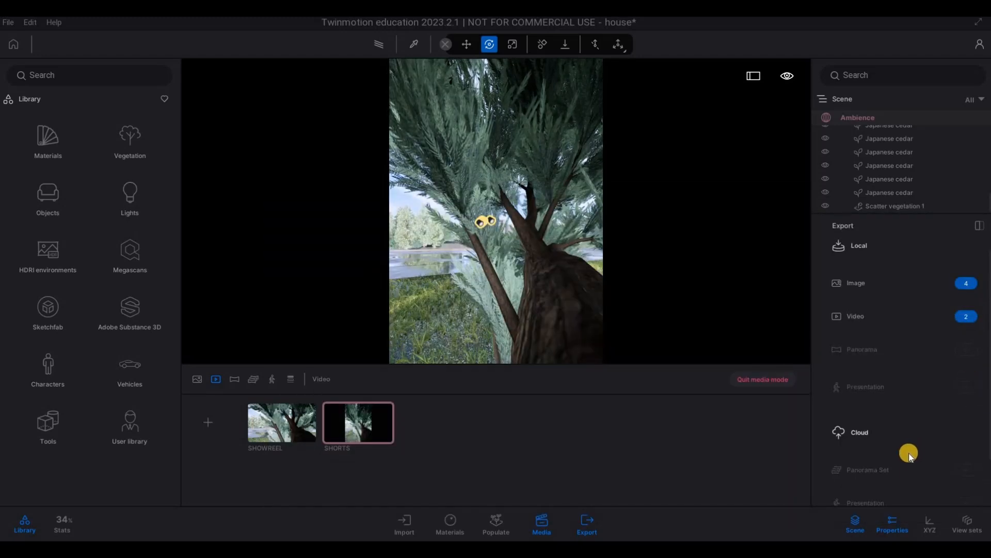
Step: Save the house project and start exporting the selected images and videos
{"action": "scroll", "coordinate": [909, 454], "scroll_direction": "down", "scroll_amount": 2}
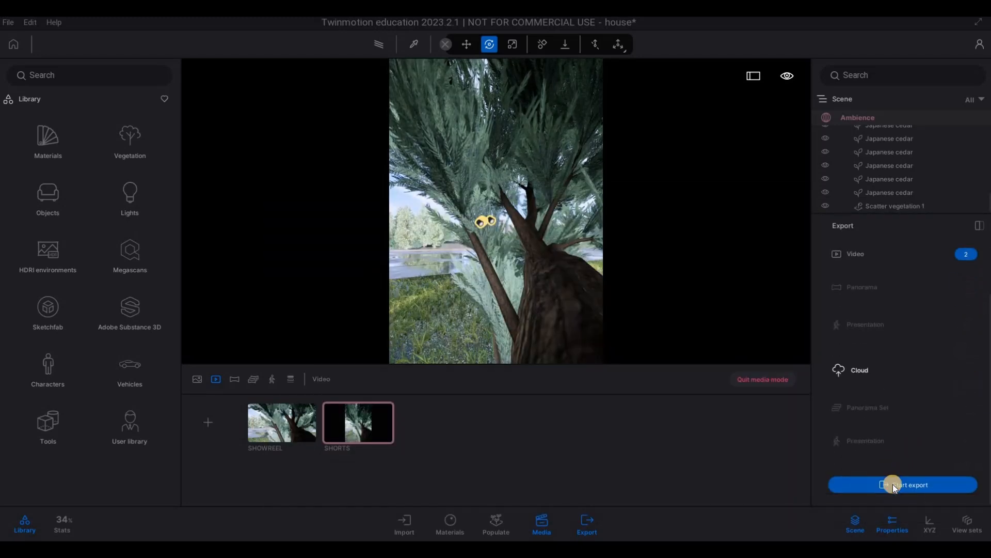
{"action": "left_click", "coordinate": [8, 23]}
{"action": "left_click", "coordinate": [23, 115]}
{"action": "left_click", "coordinate": [879, 483]}
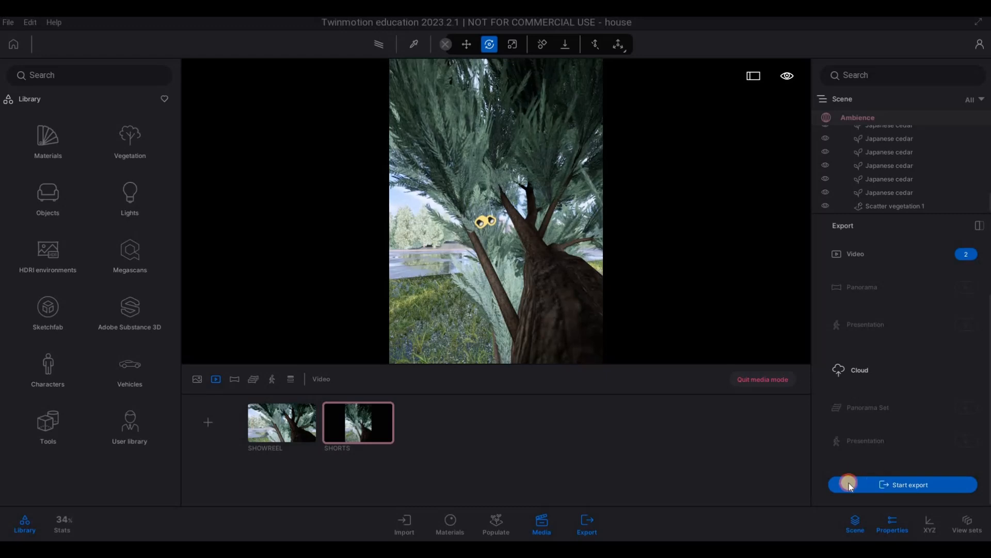